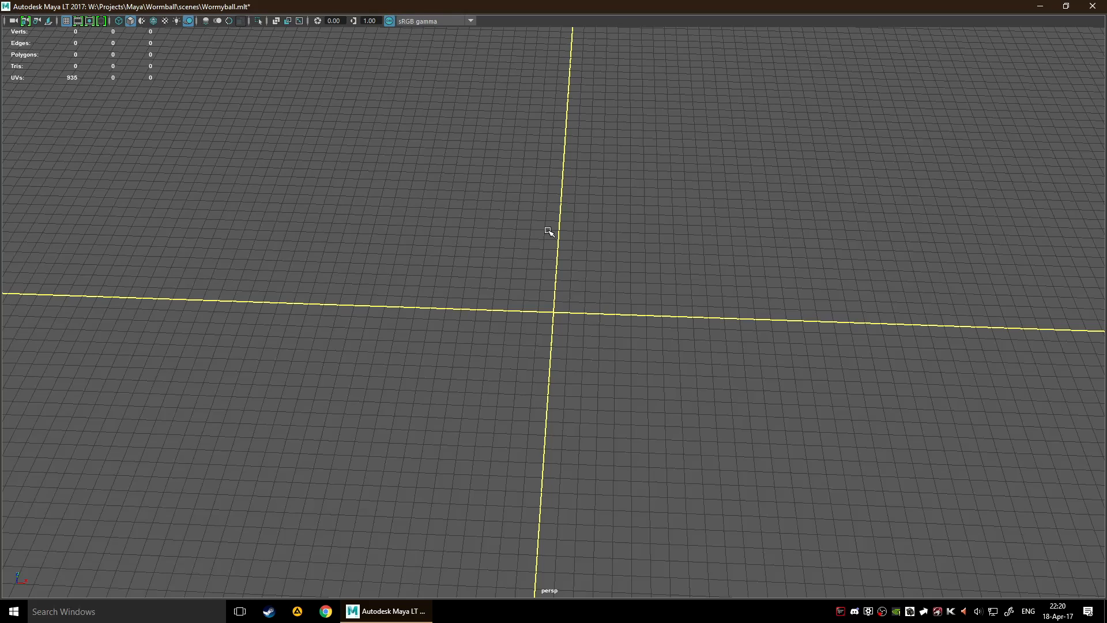
alt+drag(588, 316, 579, 276)
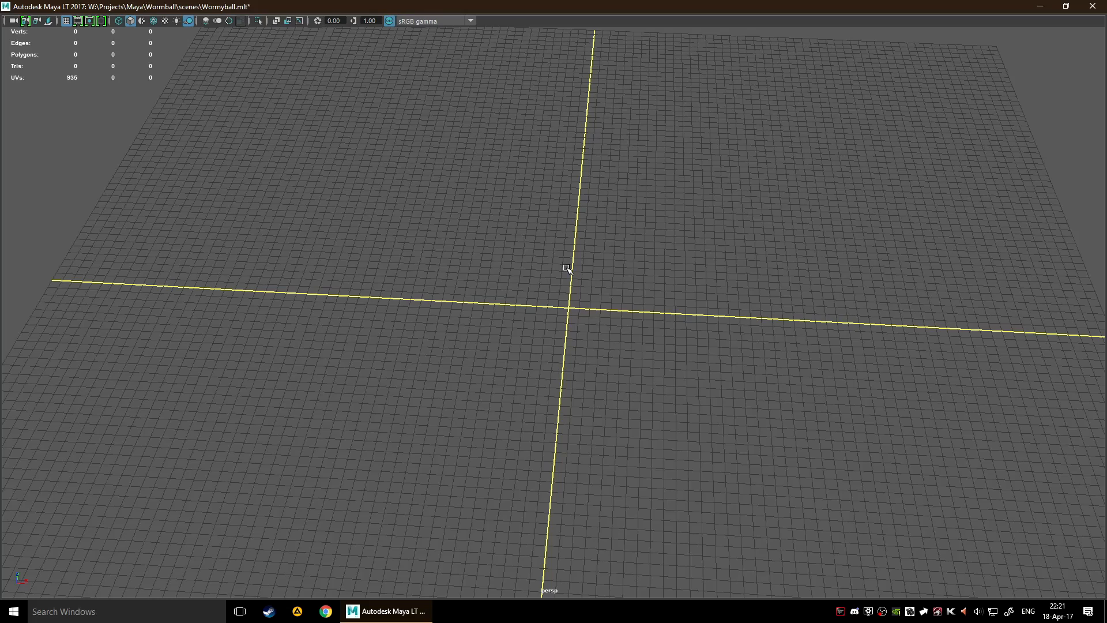
key(space)
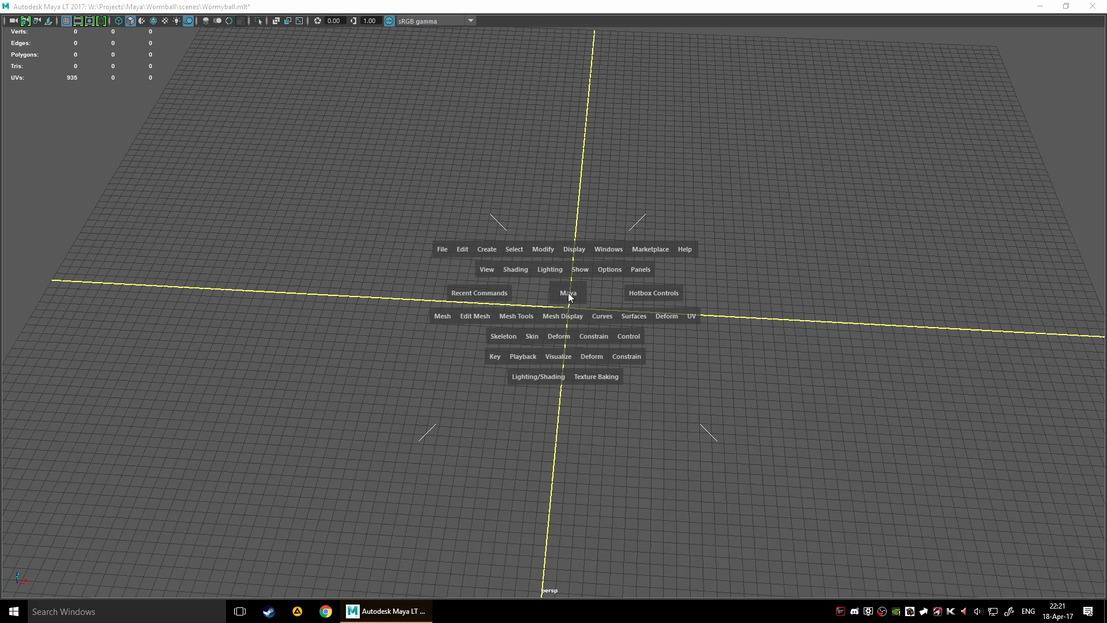
click(600, 319)
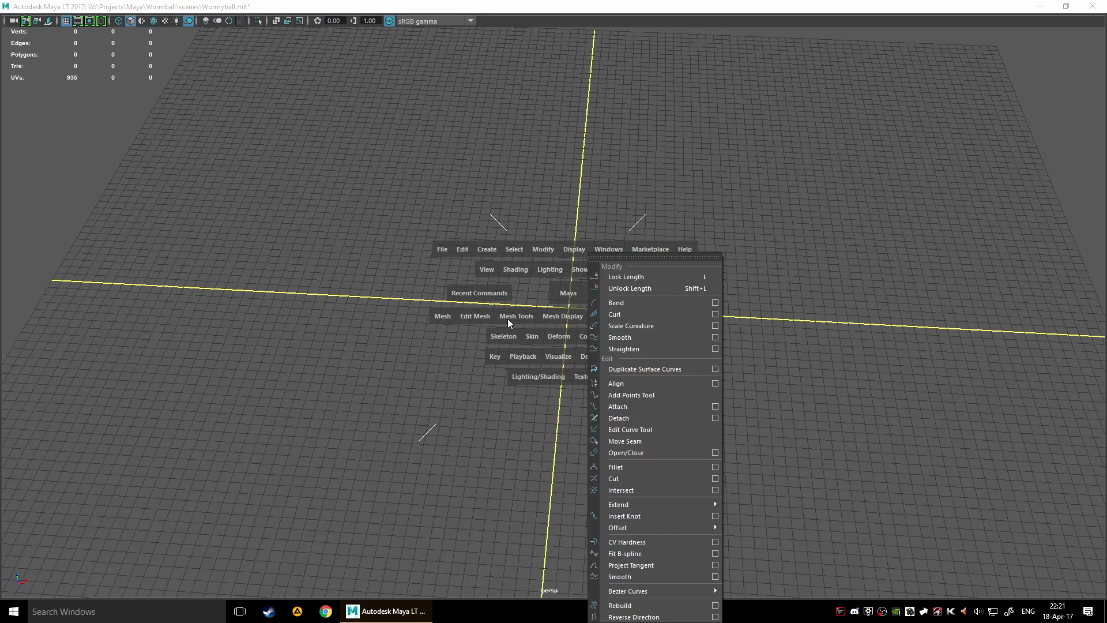
click(432, 349)
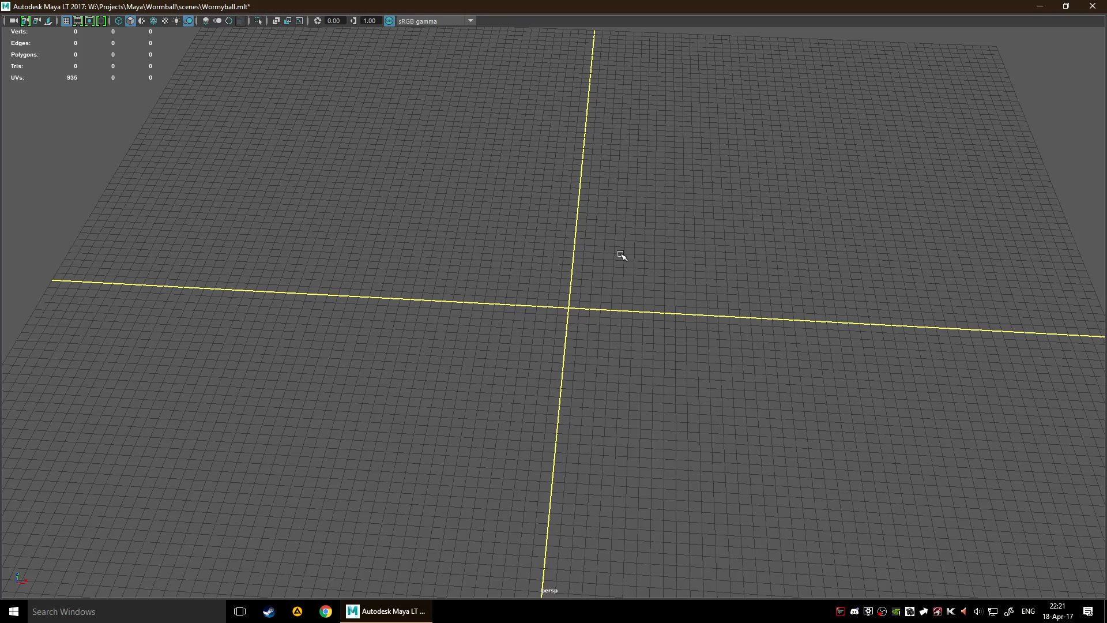
alt+drag(439, 205, 565, 309)
alt+drag(649, 303, 599, 367)
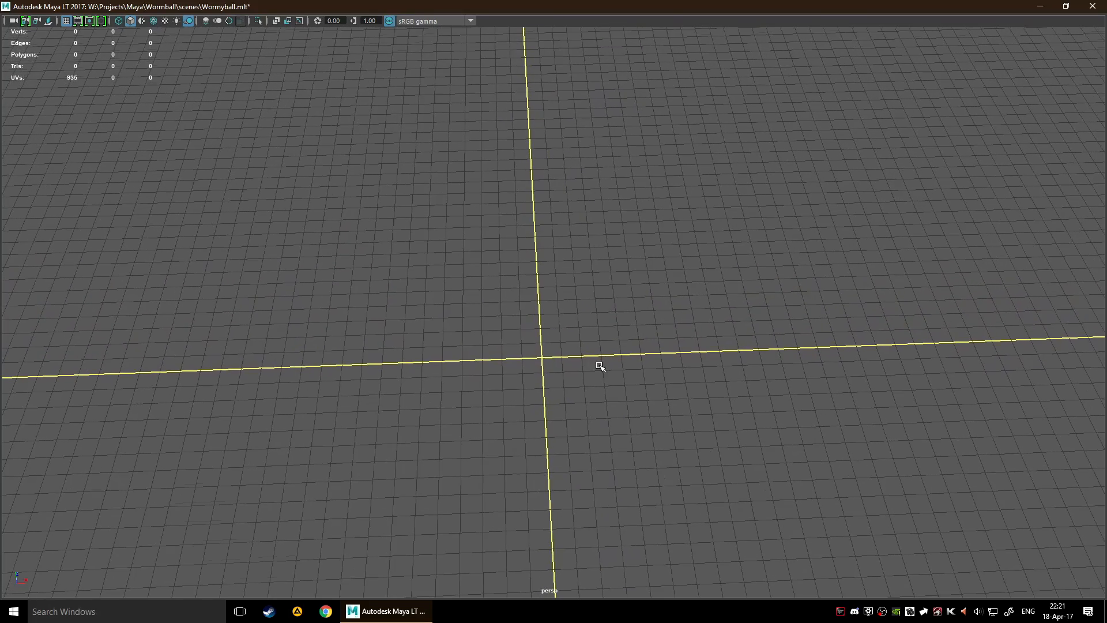
- Create a polygon cylinder with default dimensions at the grid origin
key(space)
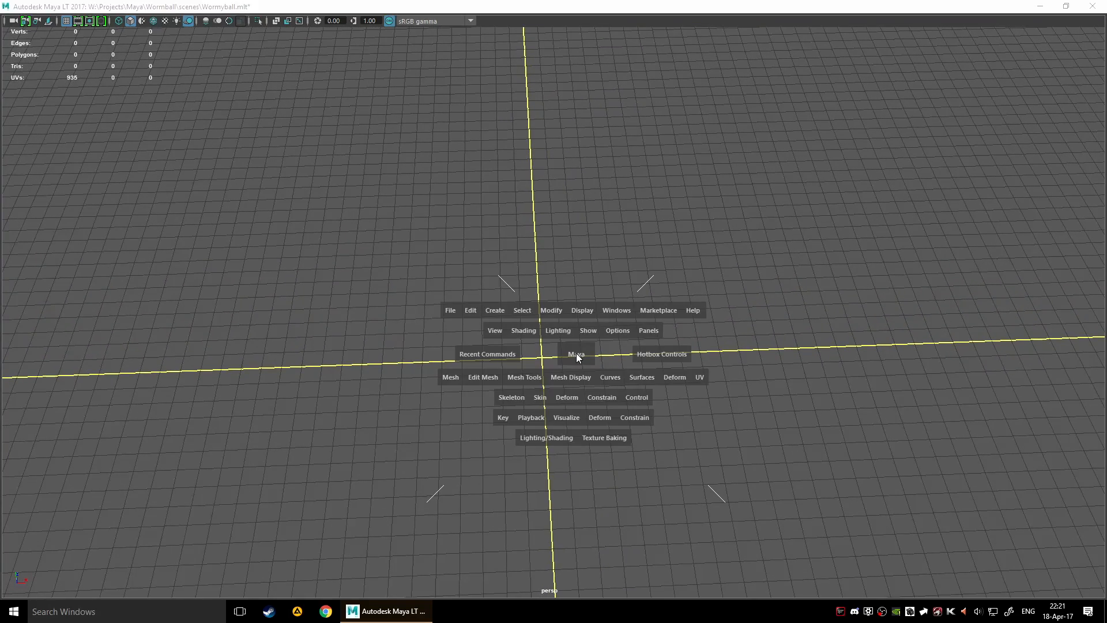
shift+right_click(554, 349)
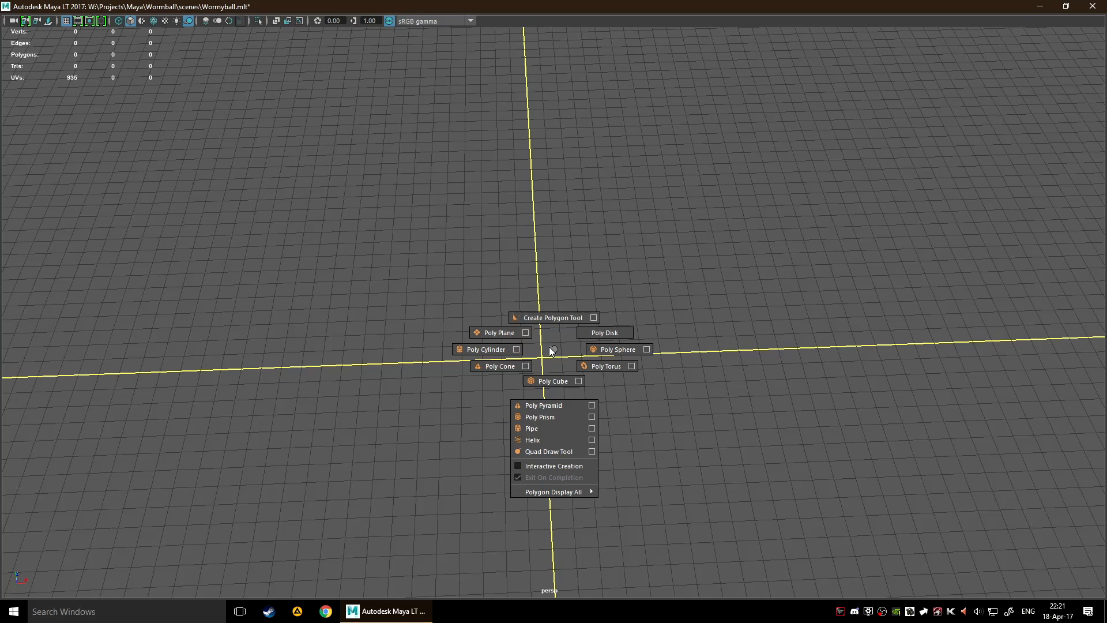
click(484, 348)
scroll(601, 374, up, 2)
click(601, 373)
alt+middle_drag(569, 384, 573, 327)
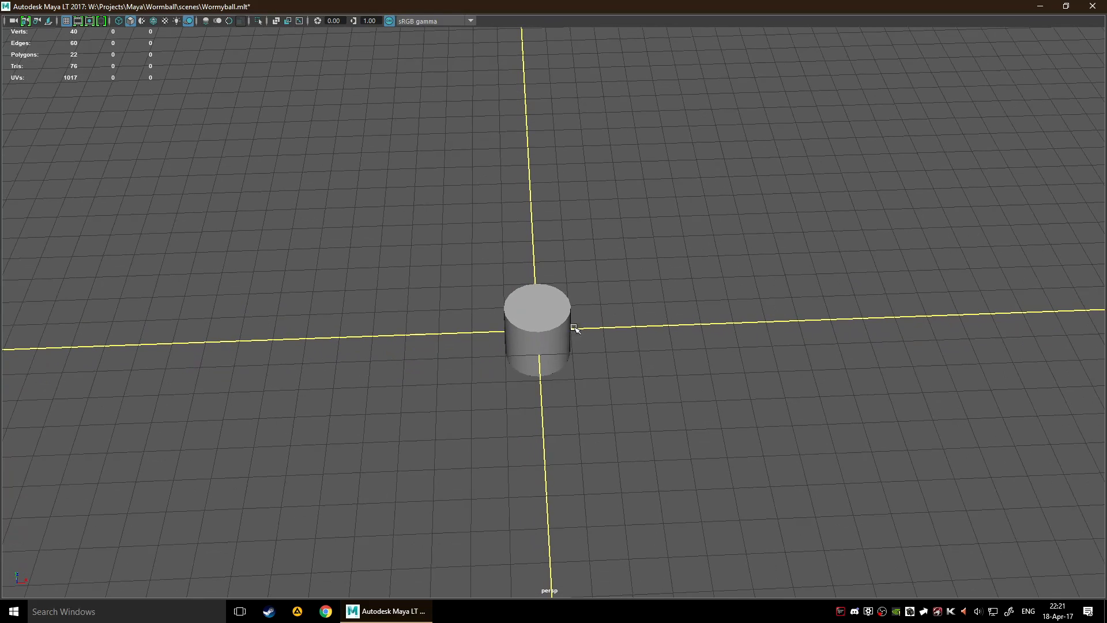
click(522, 340)
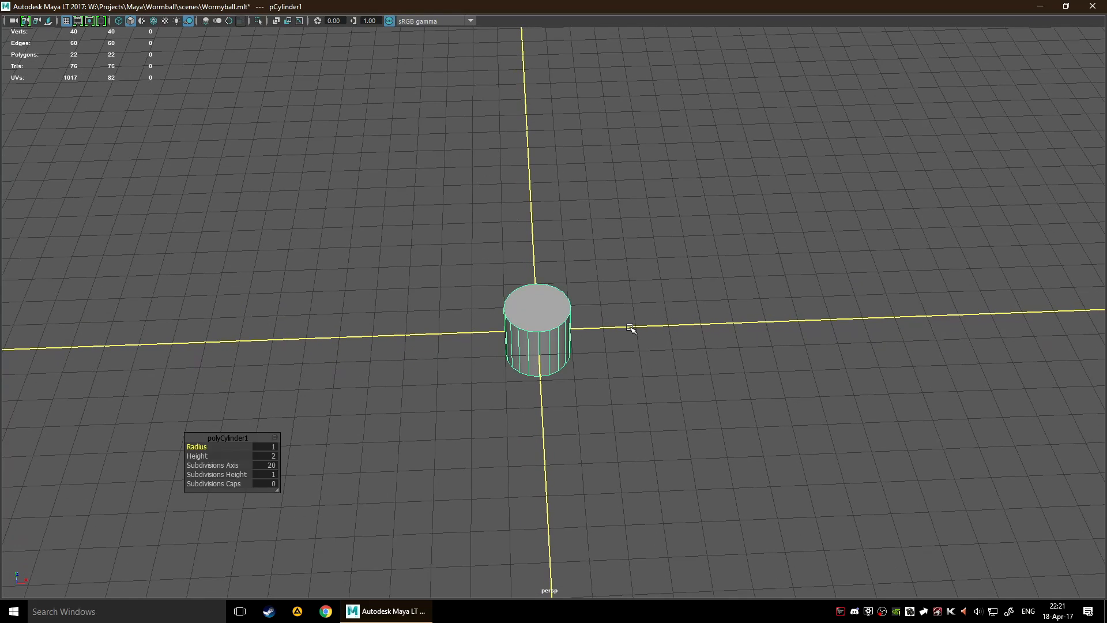
scroll(570, 282, up, 3)
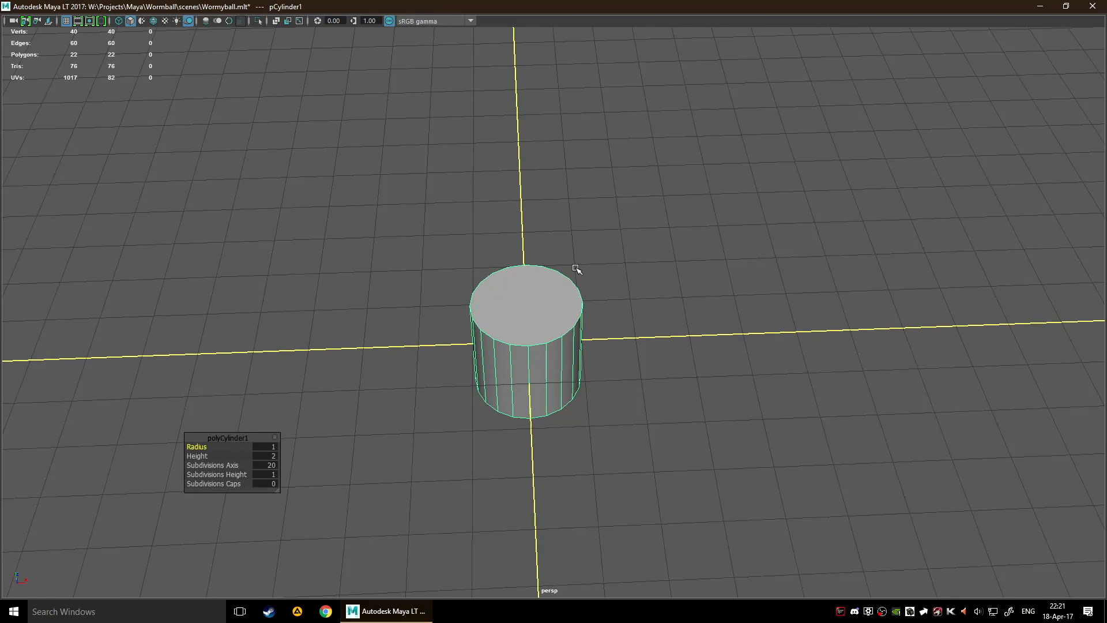
scroll(599, 276, down, 4)
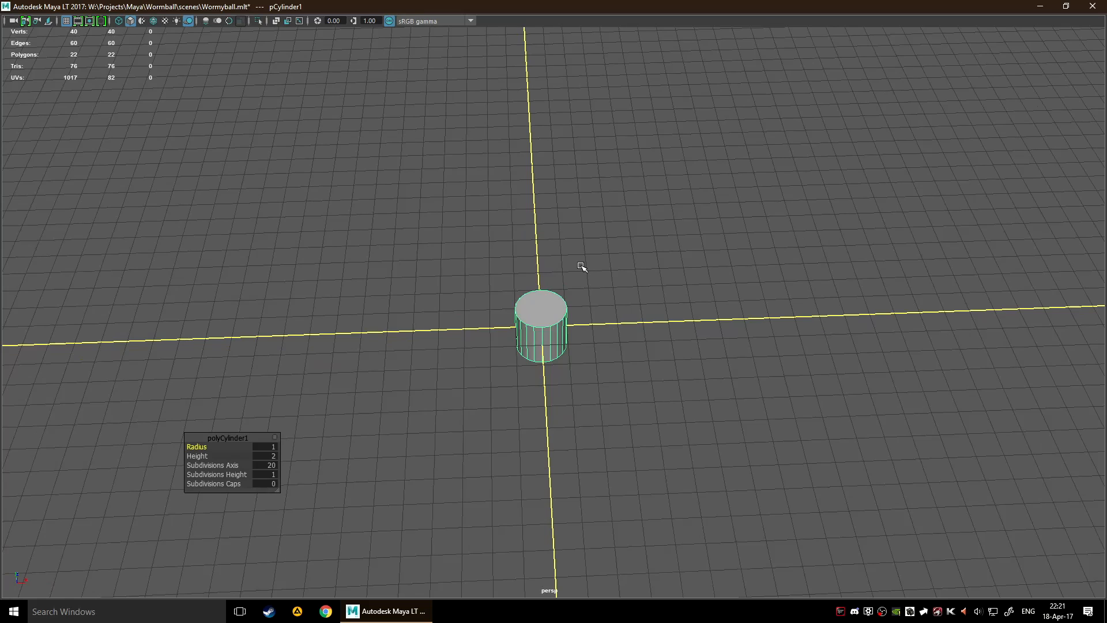
- Draw a wavy nine-point CV curve in the front view, starting just above the cylinder and winding up and away from it
click(581, 267)
key(space)
click(490, 225)
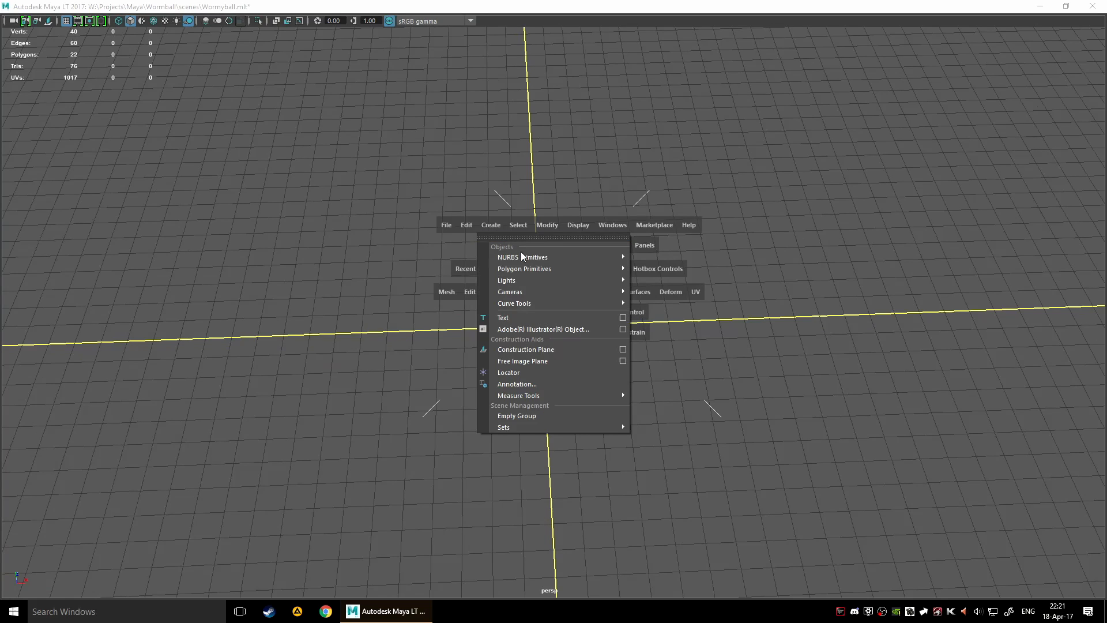
mouse_move(558, 303)
click(665, 313)
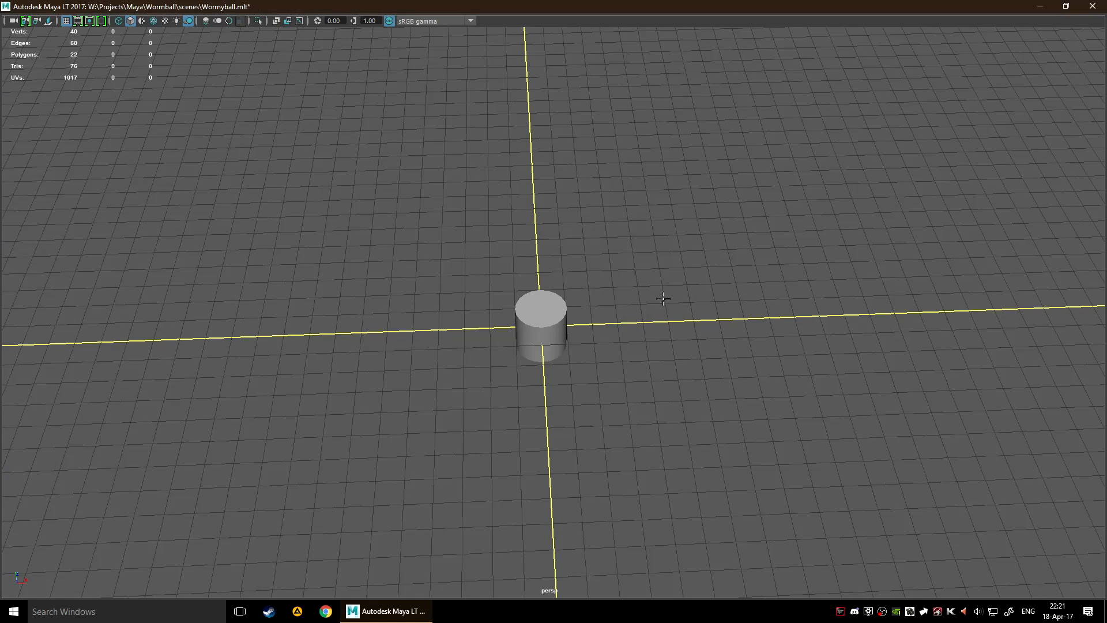
key(space)
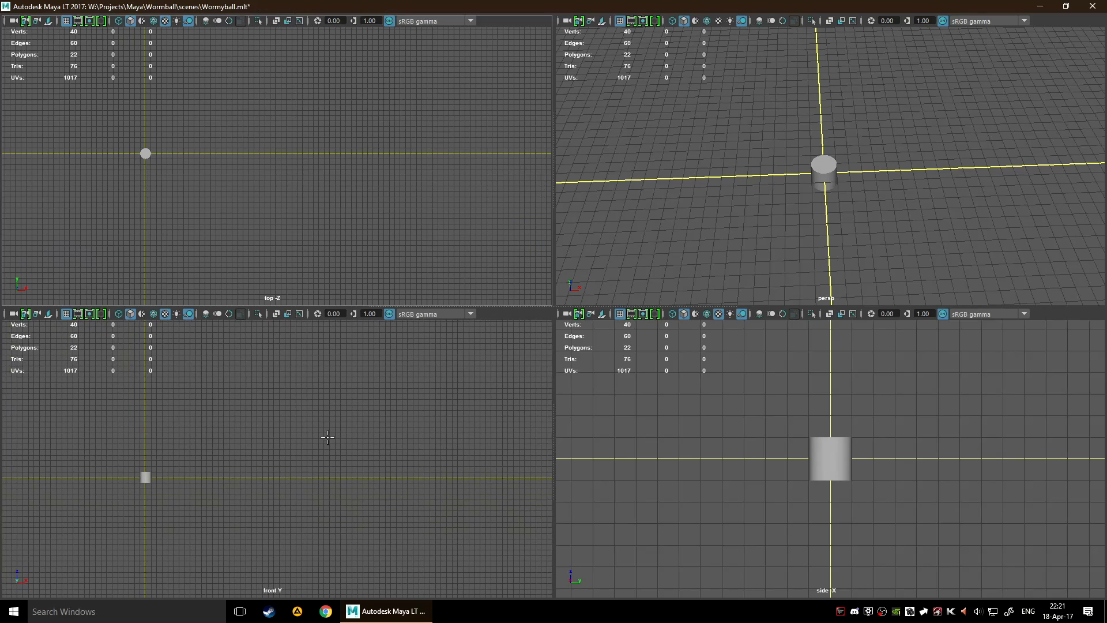
key(space)
alt+middle_drag(254, 297, 348, 304)
scroll(354, 311, up, 2)
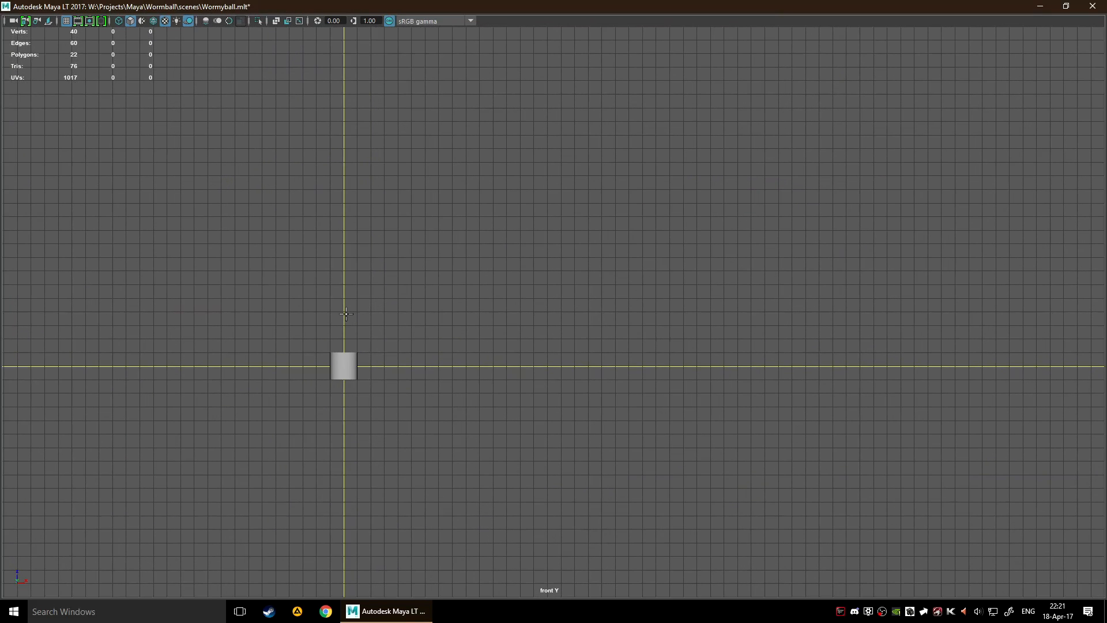
click(346, 314)
click(312, 258)
click(453, 213)
click(344, 102)
click(462, 71)
scroll(490, 81, down, 3)
click(579, 109)
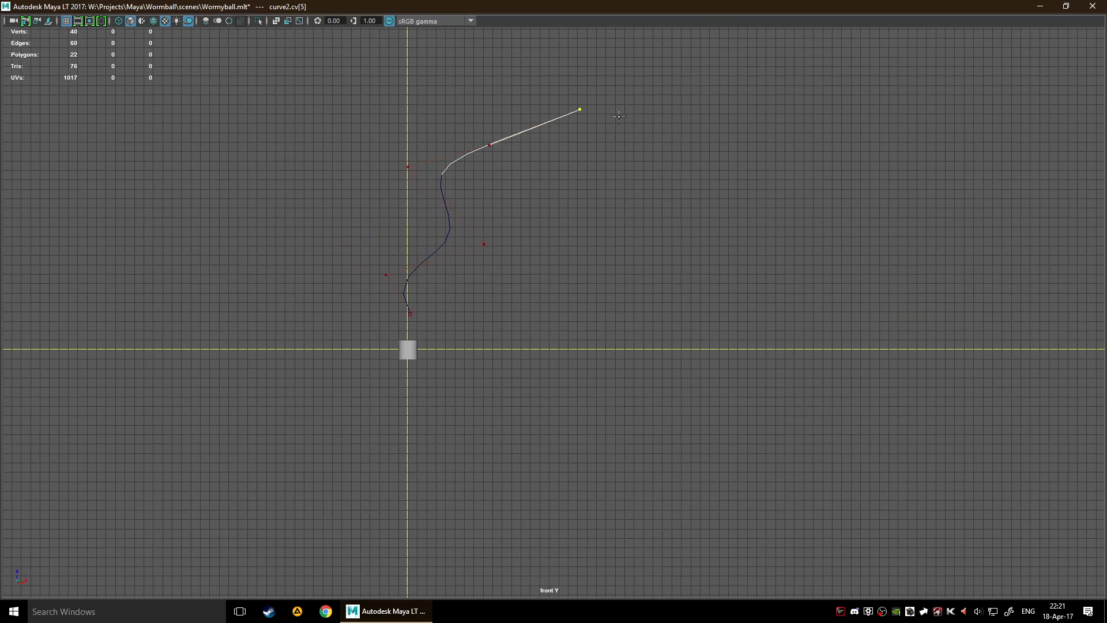
click(746, 223)
click(906, 62)
click(992, 217)
key(w)
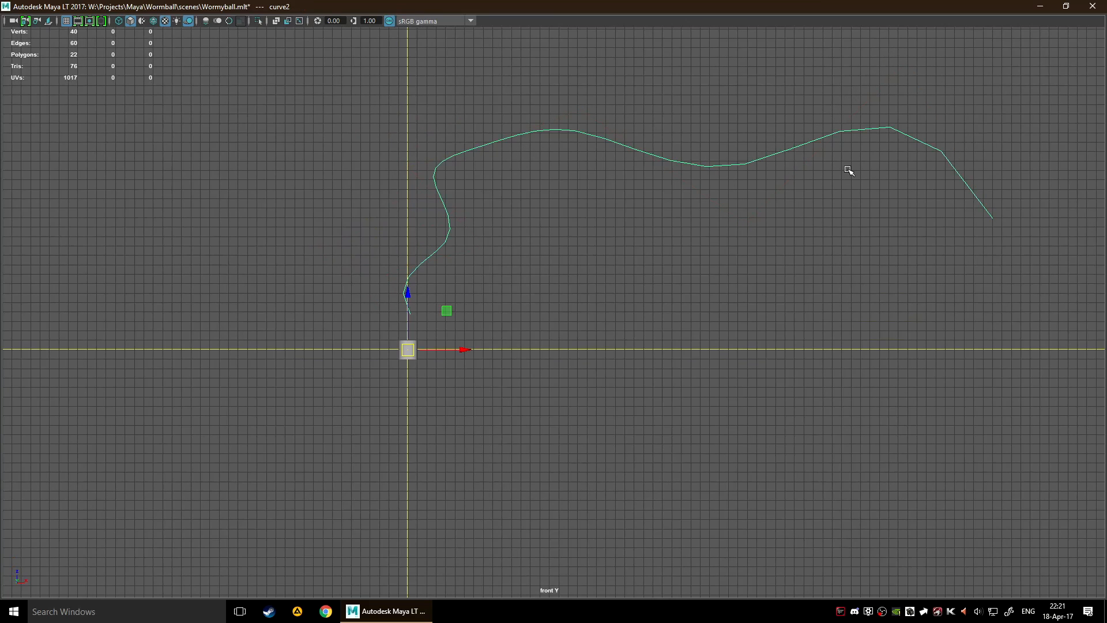
- Return to the perspective view and switch the cylinder to face selection
key(space)
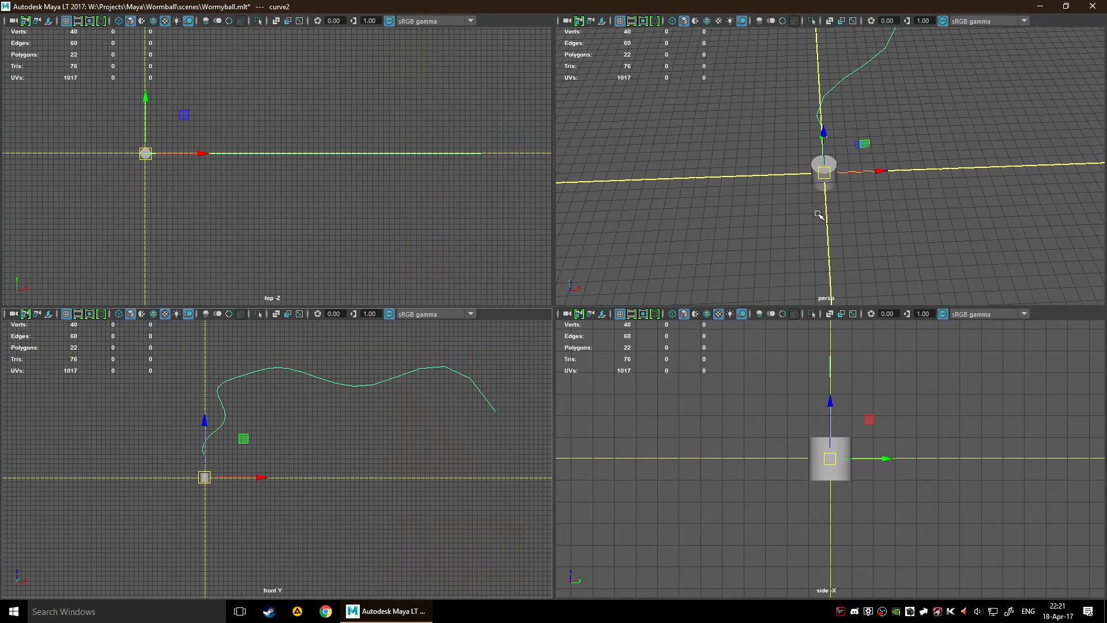
key(space)
scroll(681, 239, up, 5)
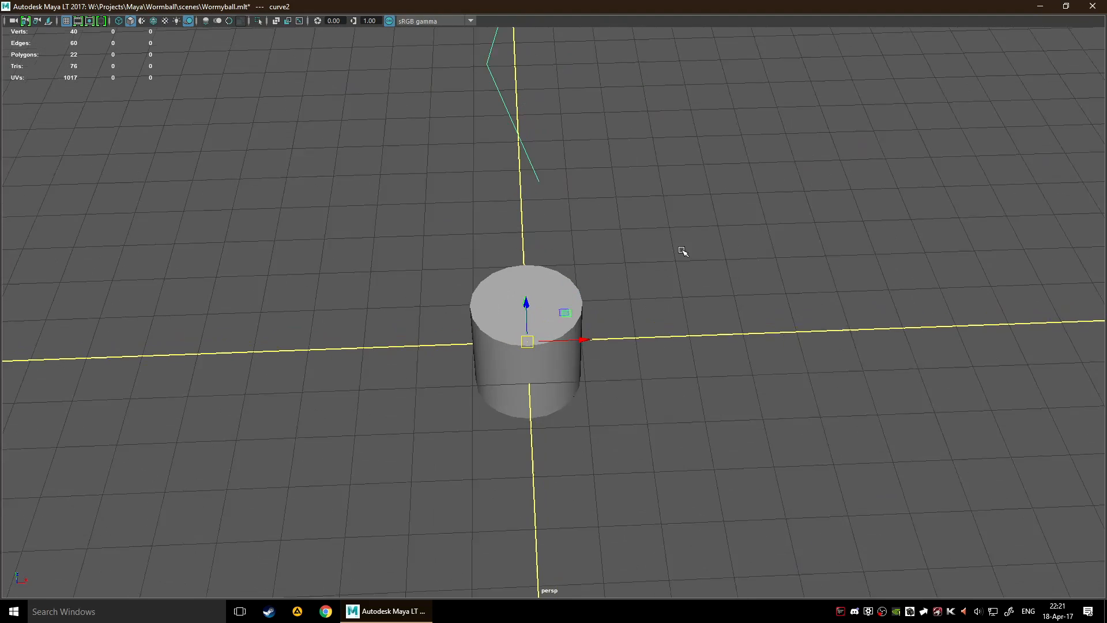
click(678, 247)
scroll(680, 256, down, 4)
click(543, 305)
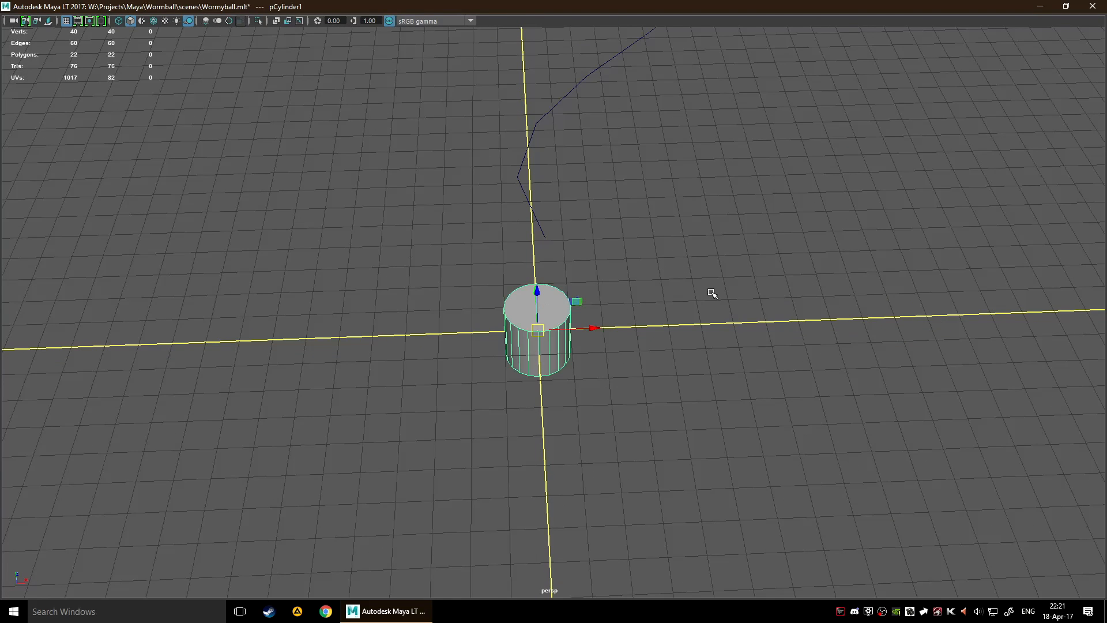
alt+middle_drag(661, 230, 639, 273)
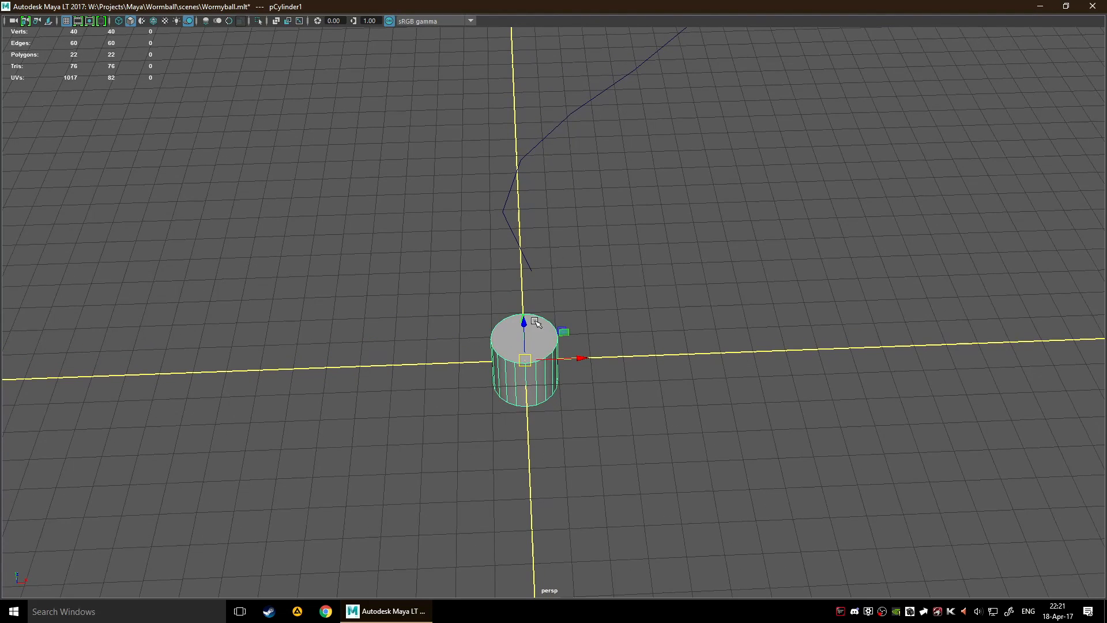
drag(486, 178, 573, 240)
click(573, 241)
click(544, 328)
right_drag(547, 330, 583, 311)
alt+drag(580, 312, 491, 346)
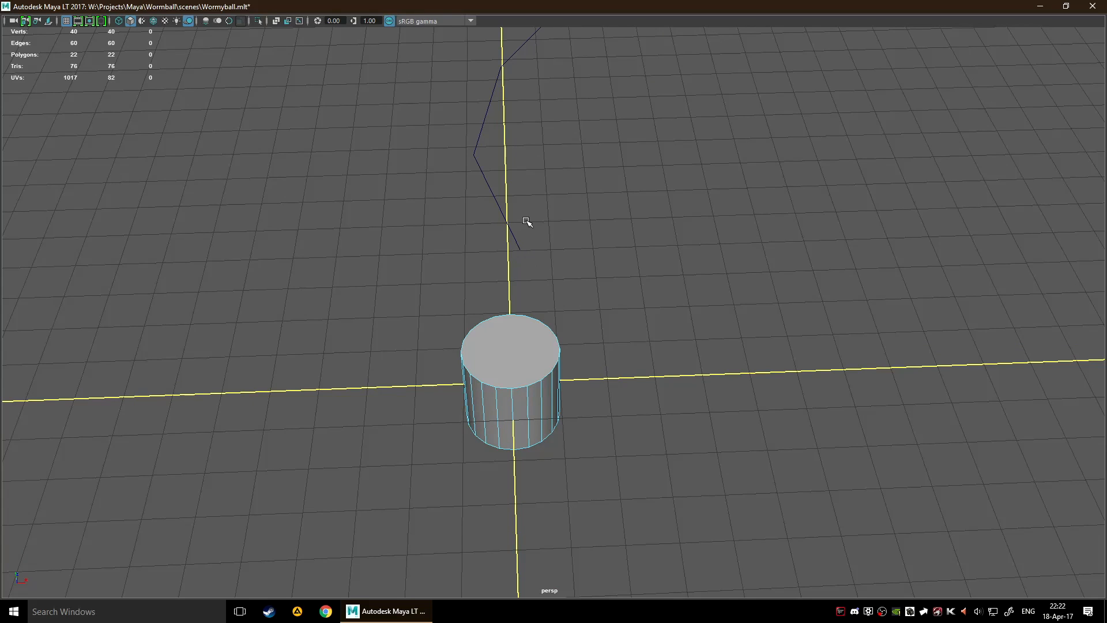
- Select the cylinder's top face together with the curve and extrude the face along the curve
scroll(574, 272, down, 2)
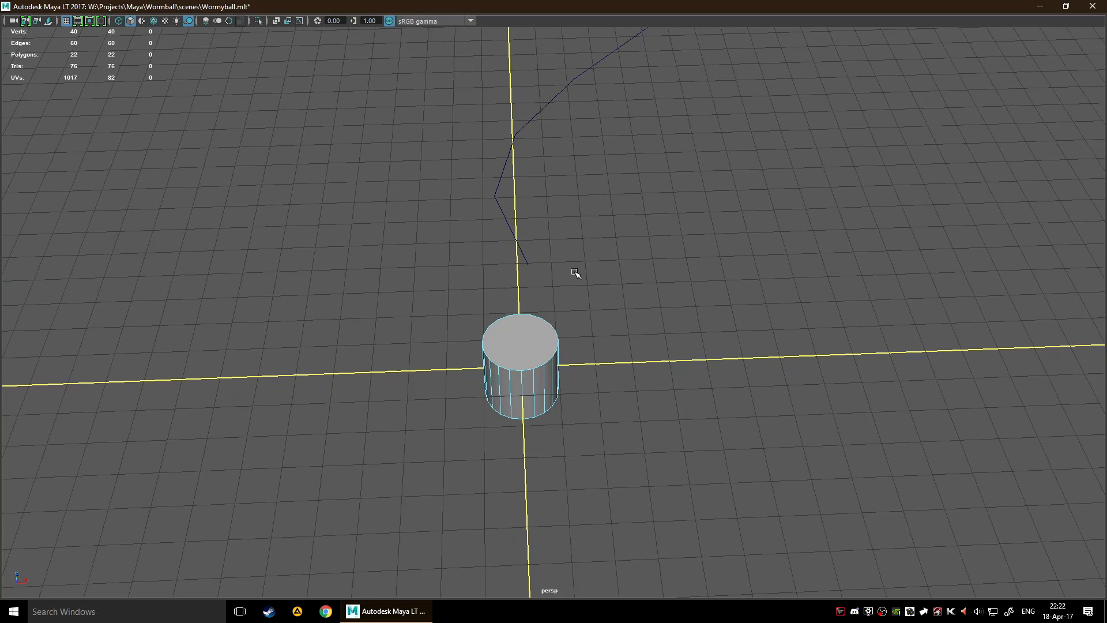
click(522, 337)
alt+drag(634, 316, 640, 272)
drag(455, 144, 501, 160)
scroll(701, 207, down, 5)
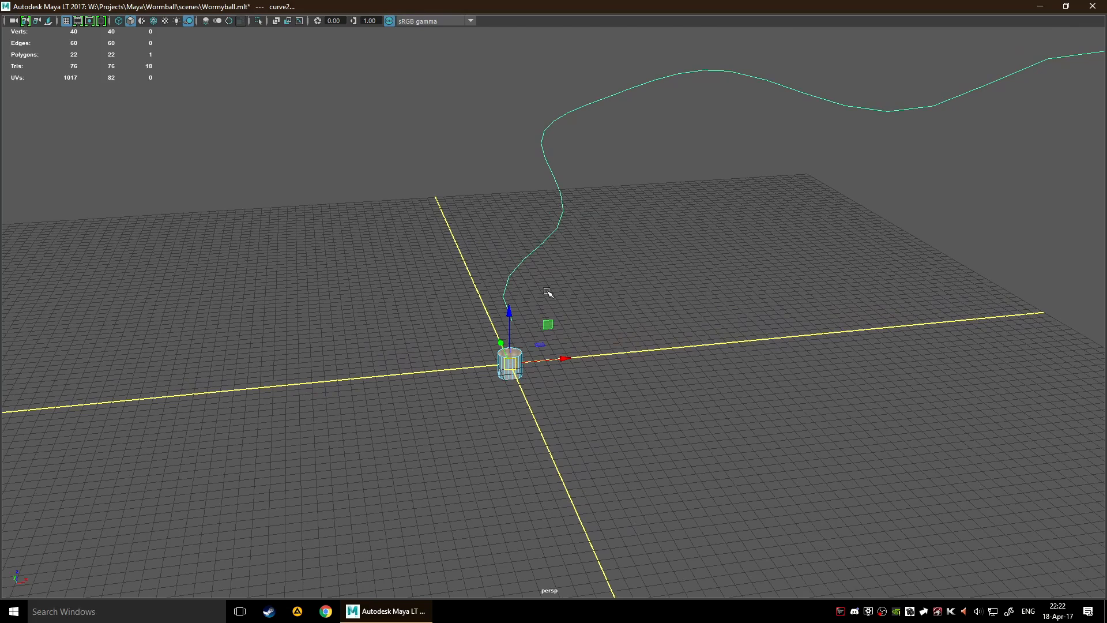
key(space)
shift+right_click(536, 299)
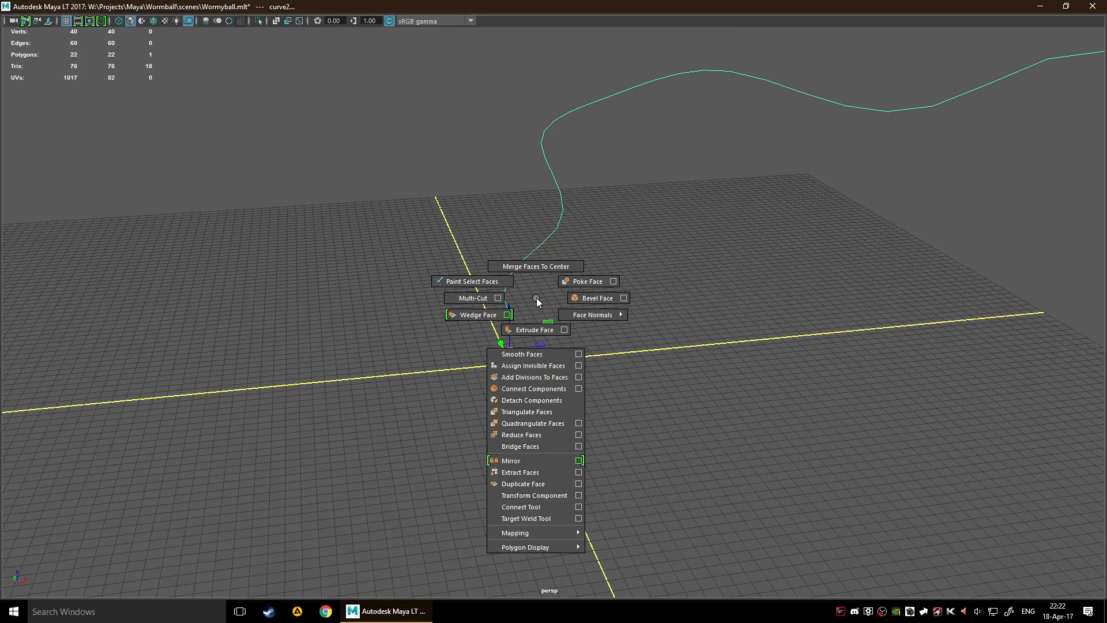
mouse_move(537, 298)
shift+right_down()
mouse_move(537, 317)
mouse_move(538, 296)
shift+right_up()
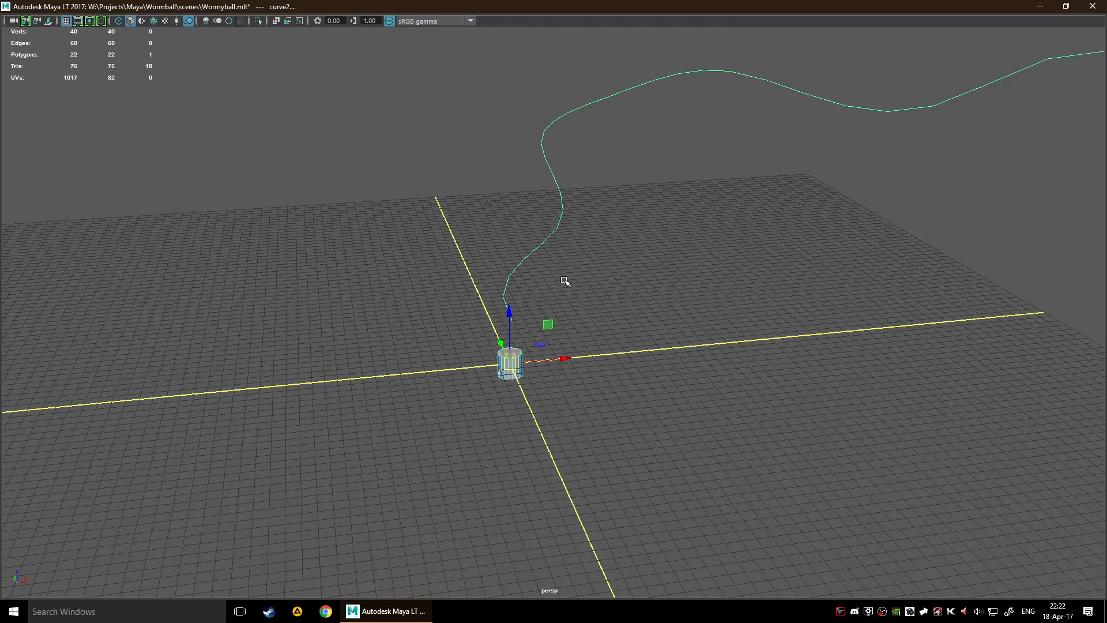
key(ctrl+e)
alt+drag(573, 279, 742, 279)
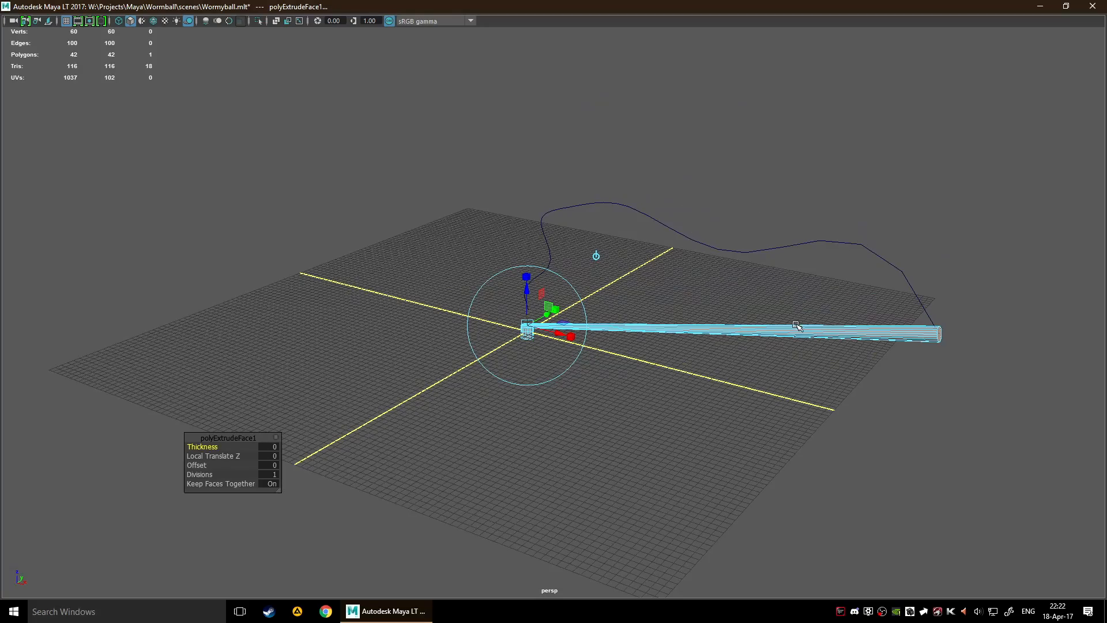
scroll(565, 276, up, 3)
alt+drag(565, 277, 610, 264)
alt+drag(742, 277, 643, 269)
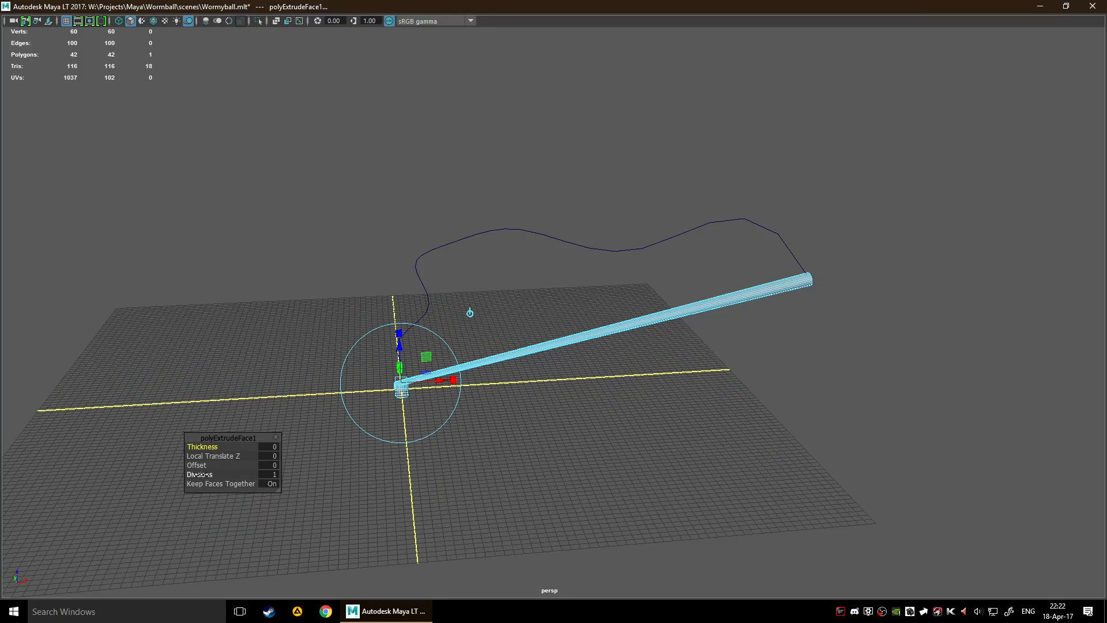
- Set the extrusion's divisions to 25 so the tube follows the curve
drag(199, 474, 443, 476)
alt+drag(596, 373, 602, 317)
alt+middle_drag(443, 366, 697, 278)
scroll(573, 386, up, 5)
scroll(697, 277, up, 3)
alt+middle_drag(678, 349, 682, 309)
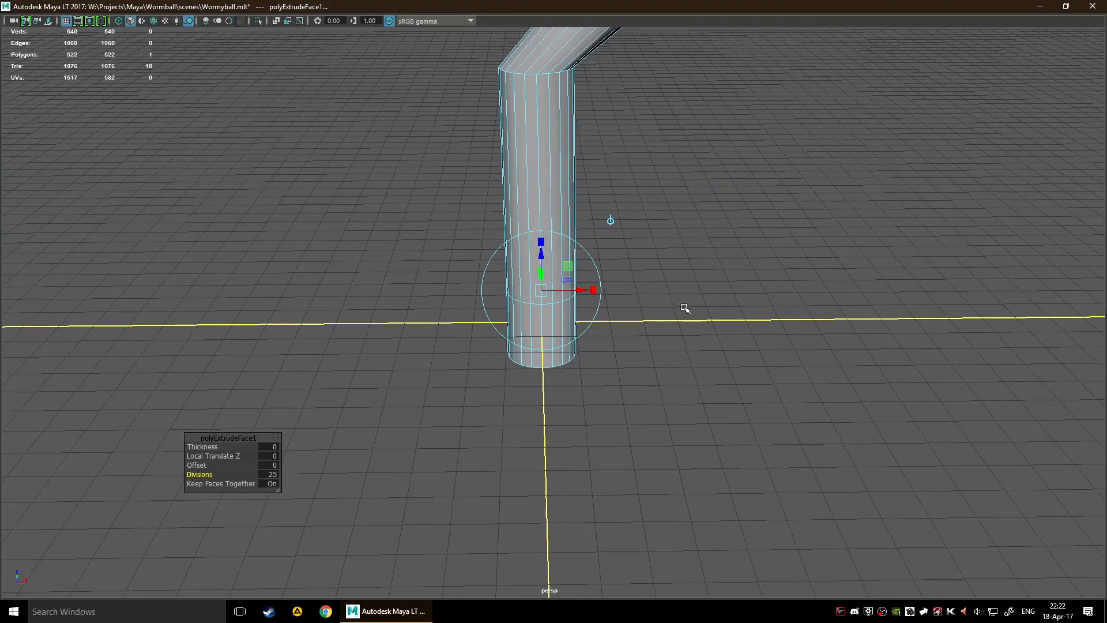
click(671, 293)
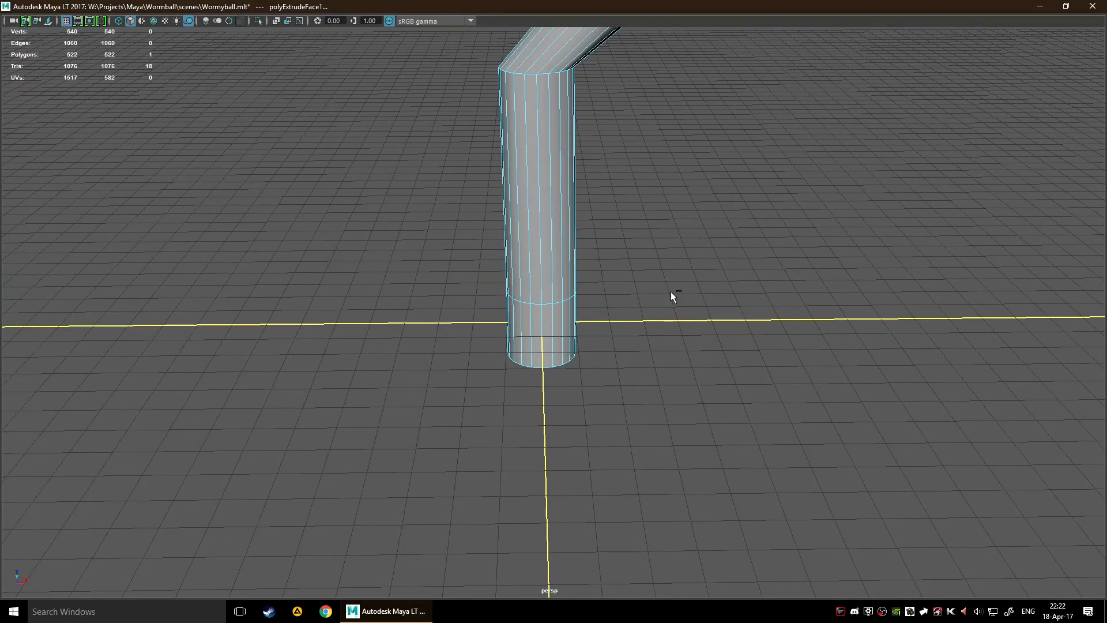
alt+drag(670, 292, 616, 367)
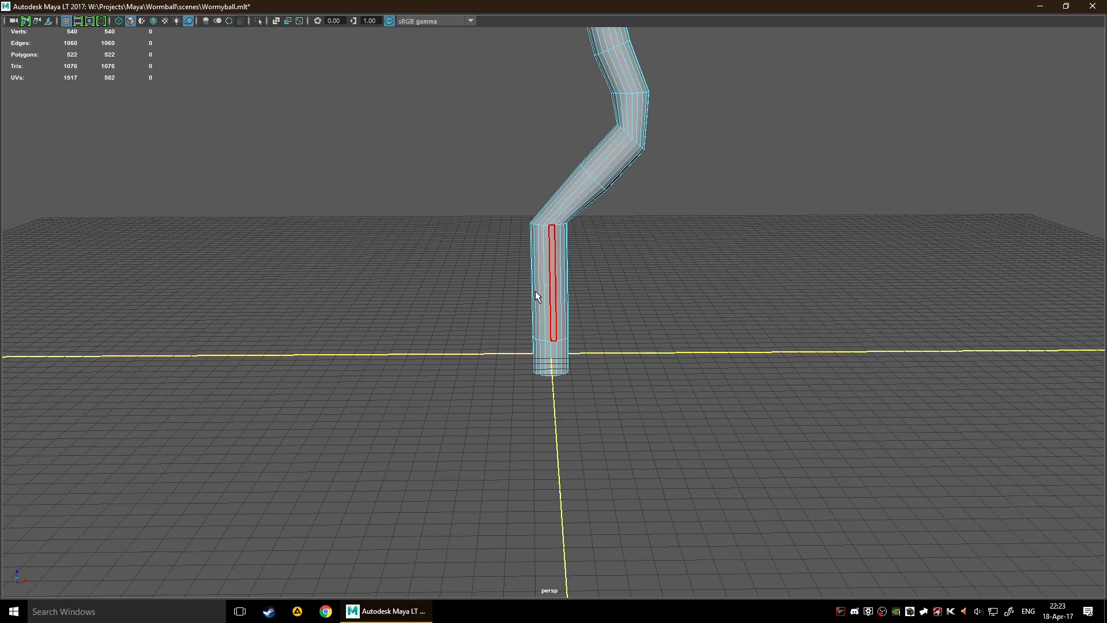
alt+drag(603, 363, 556, 385)
drag(519, 337, 772, 396)
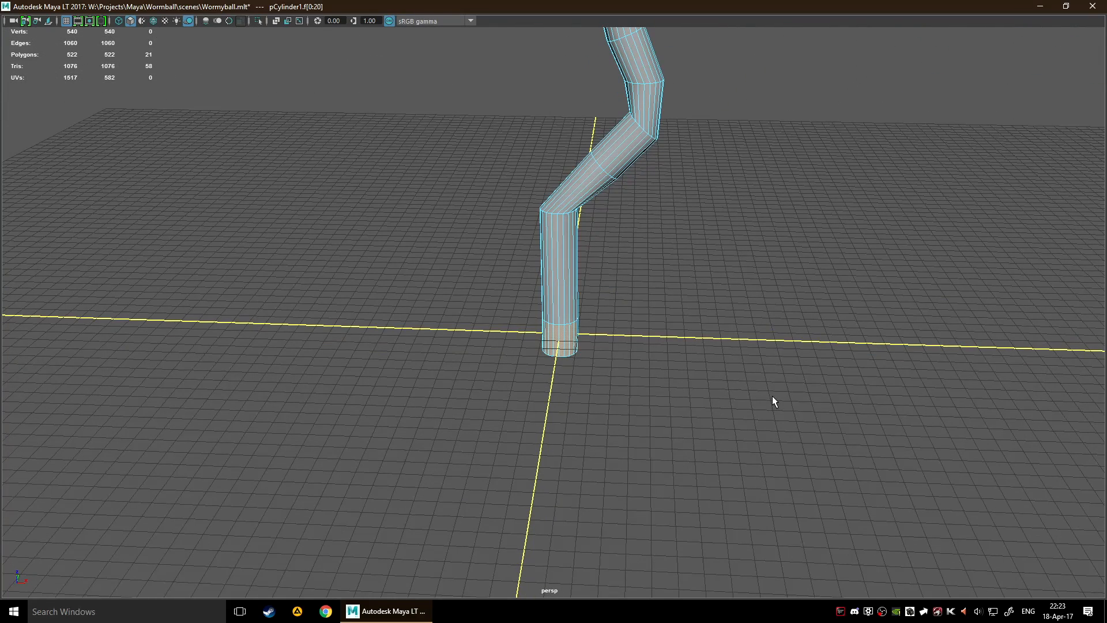
click(713, 399)
key(F8)
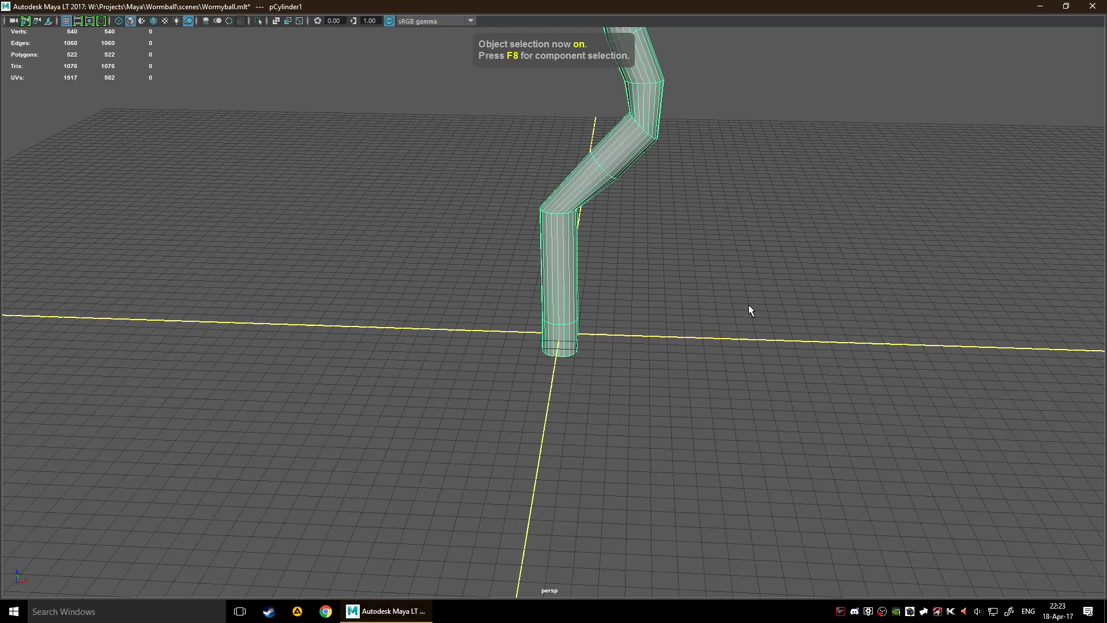
- Select the faces at the tube's base and delete them so the bottom end is open
mouse_move(721, 244)
alt+mouse_down()
mouse_move(714, 316)
mouse_move(662, 373)
alt+mouse_up()
scroll(691, 325, up, 5)
scroll(655, 383, up, 2)
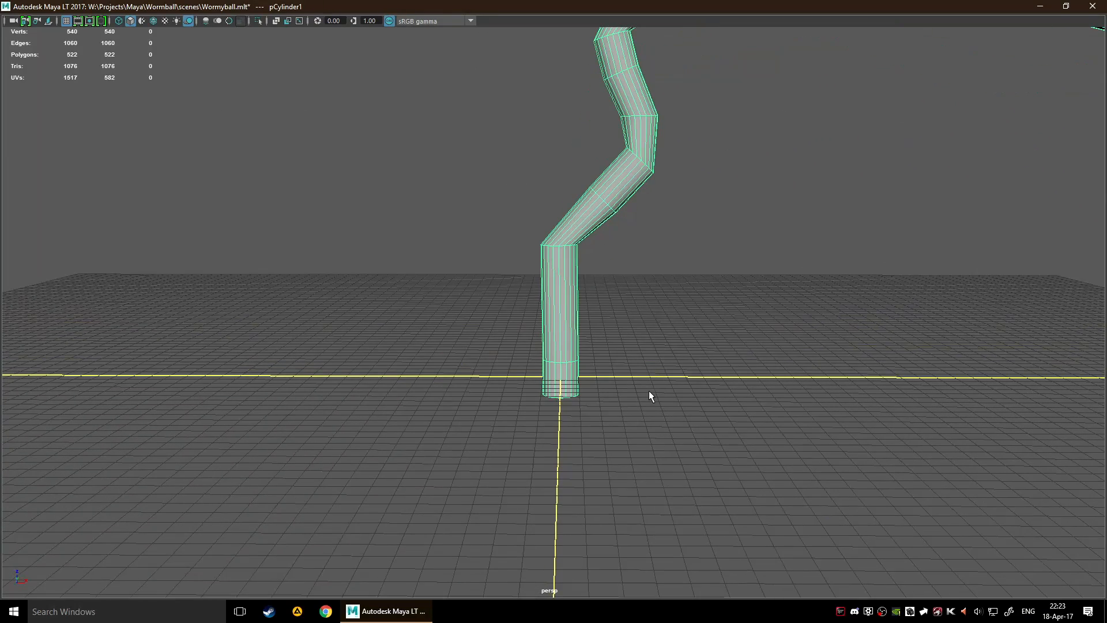
key(F11)
drag(501, 363, 641, 425)
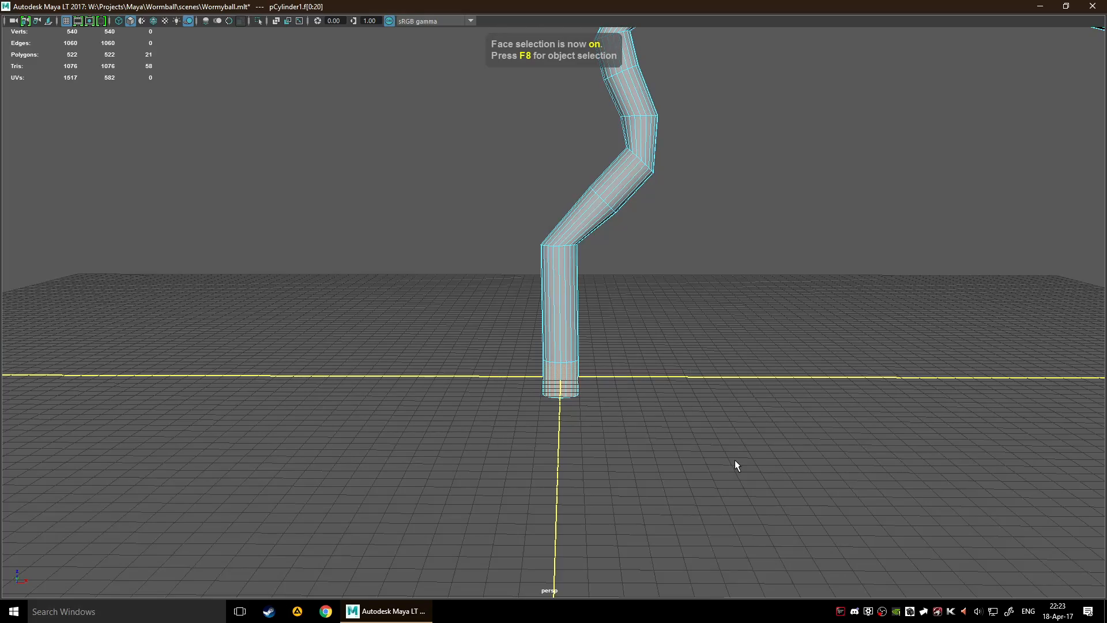
key(Delete)
alt+drag(724, 465, 797, 371)
scroll(797, 371, up, 4)
alt+middle_drag(482, 425, 675, 286)
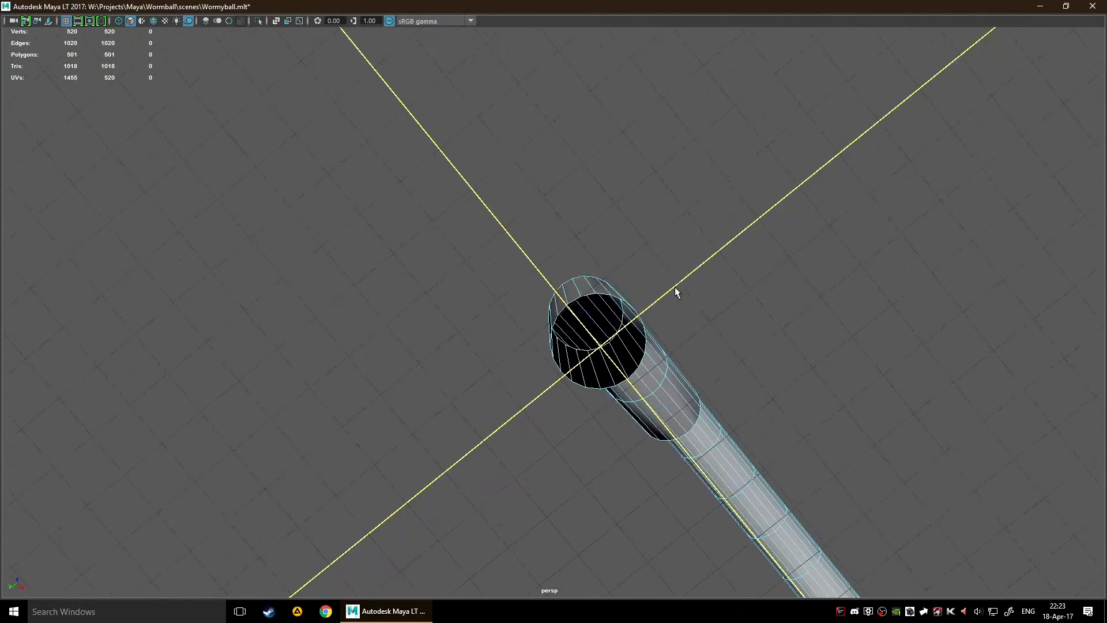
scroll(674, 286, up, 3)
alt+drag(649, 315, 501, 321)
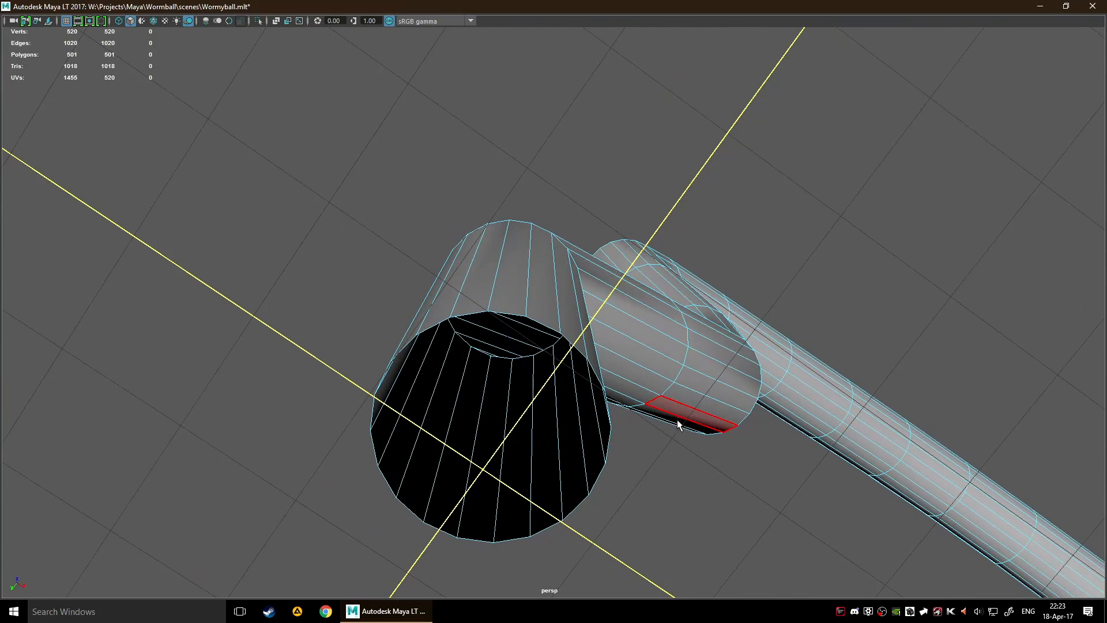
scroll(662, 479, down, 3)
- Open the Outliner, select curve1 and delete it
key(shift+o)
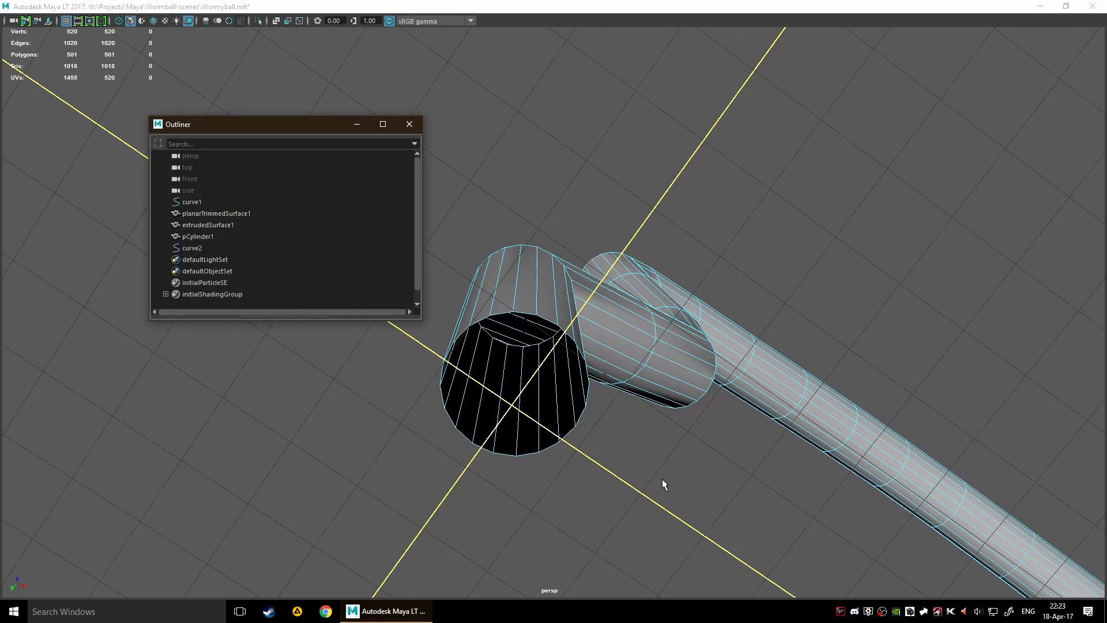
click(198, 203)
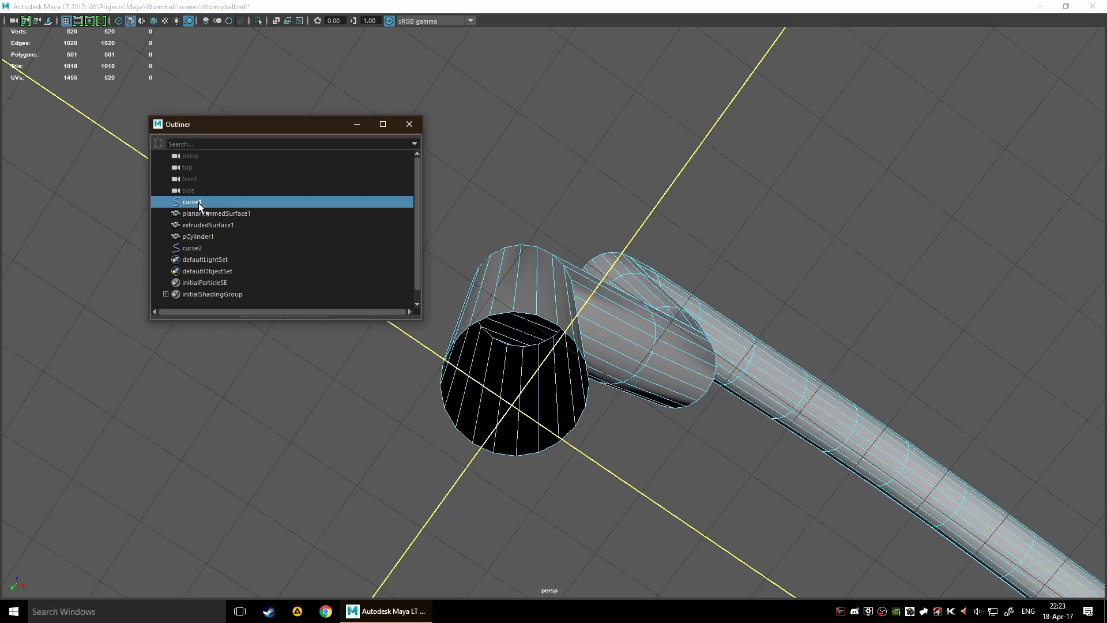
scroll(783, 382, down, 3)
alt+drag(783, 381, 732, 370)
scroll(773, 478, down, 3)
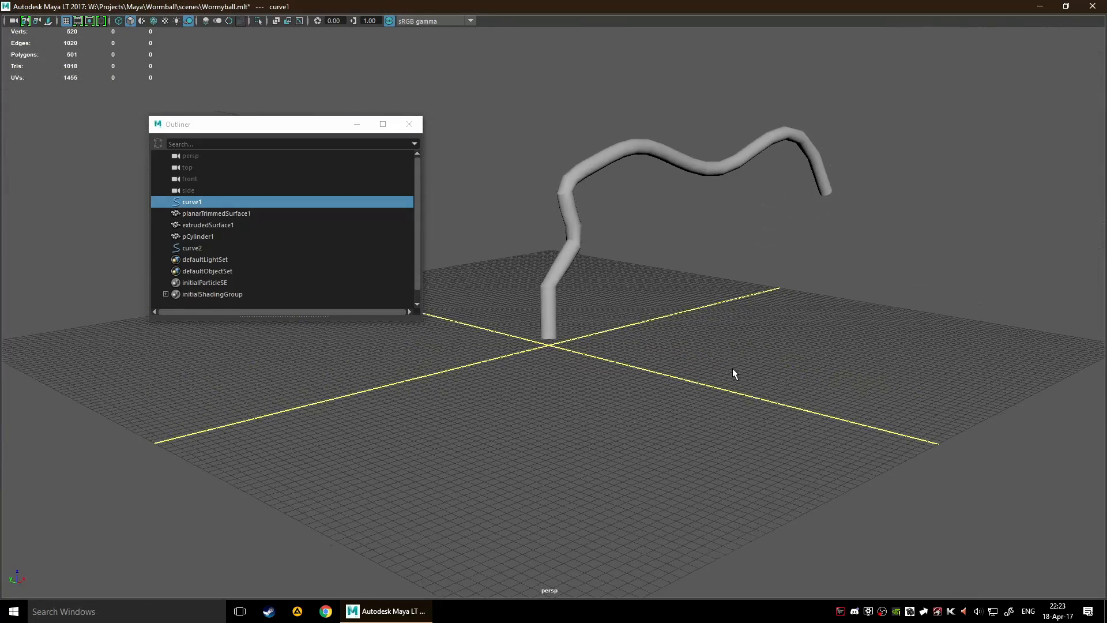
key(w)
drag(548, 283, 550, 161)
alt+drag(623, 223, 734, 234)
key(Delete)
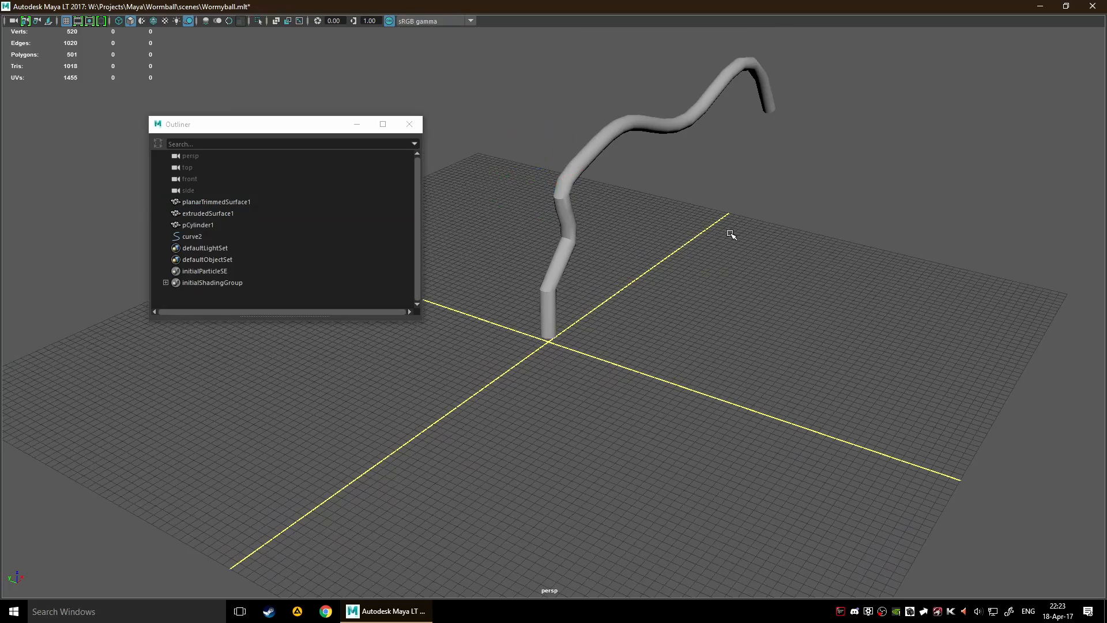
- Select curve2 in the Outliner and move it sideways away from the tube
click(182, 239)
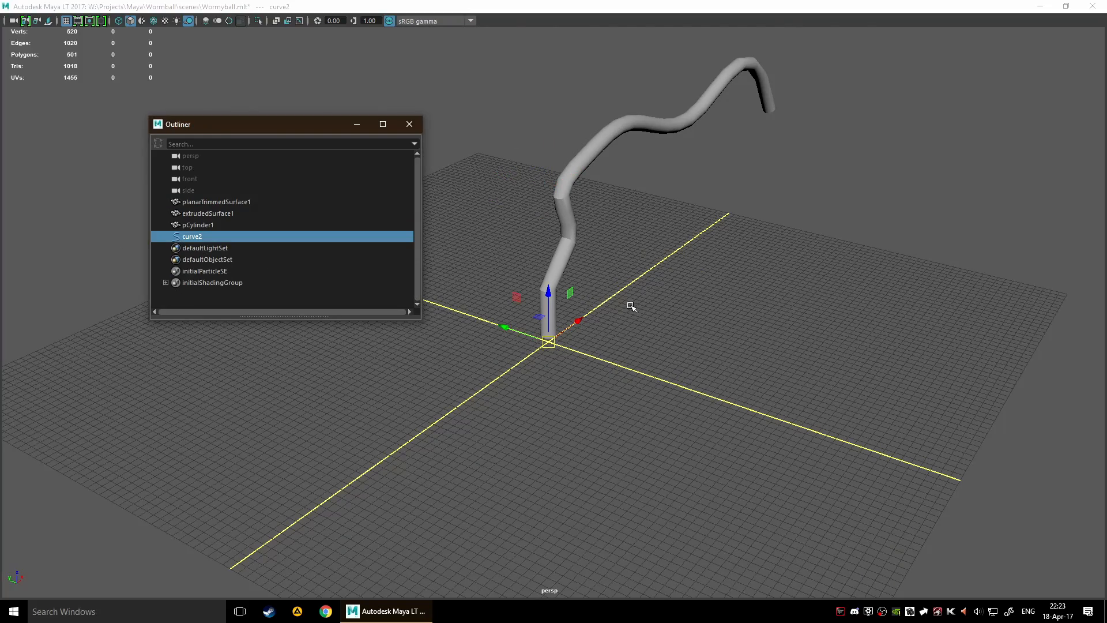
drag(531, 330, 588, 244)
alt+drag(418, 141, 571, 253)
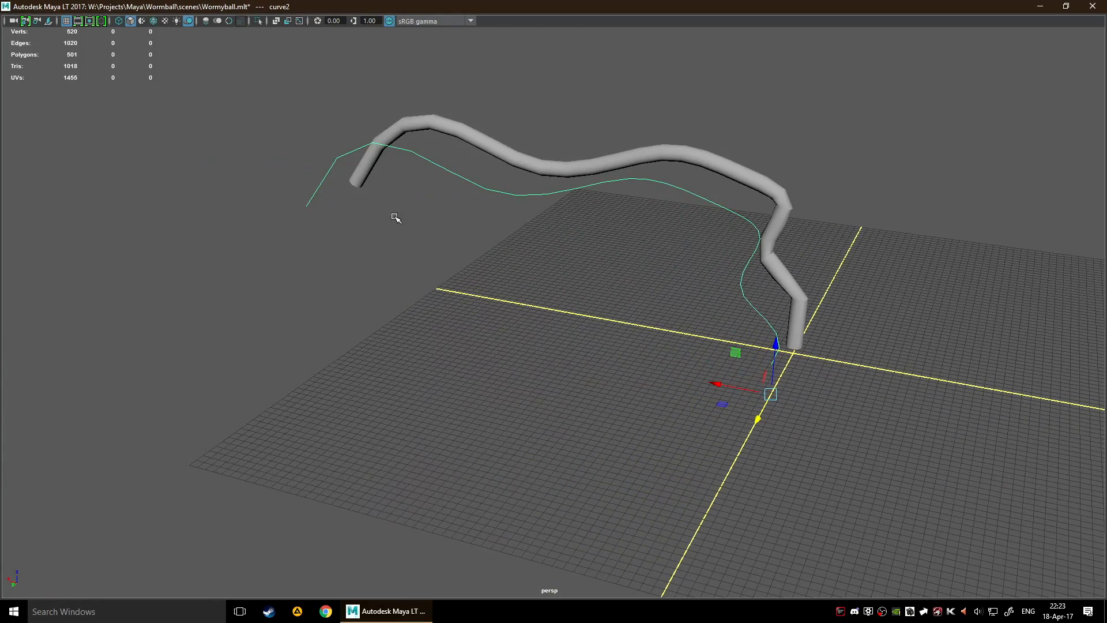
- Show the control vertices of curve2 and move the one at the curve's far end
right_click(427, 202)
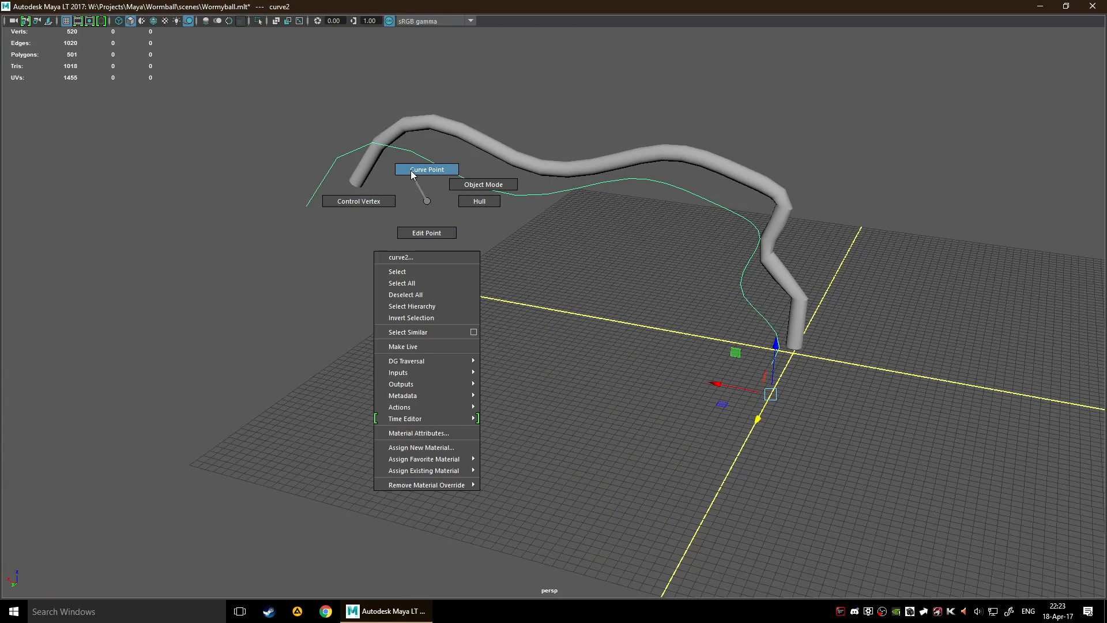
click(354, 201)
drag(258, 198, 384, 203)
middle_drag(576, 242, 484, 286)
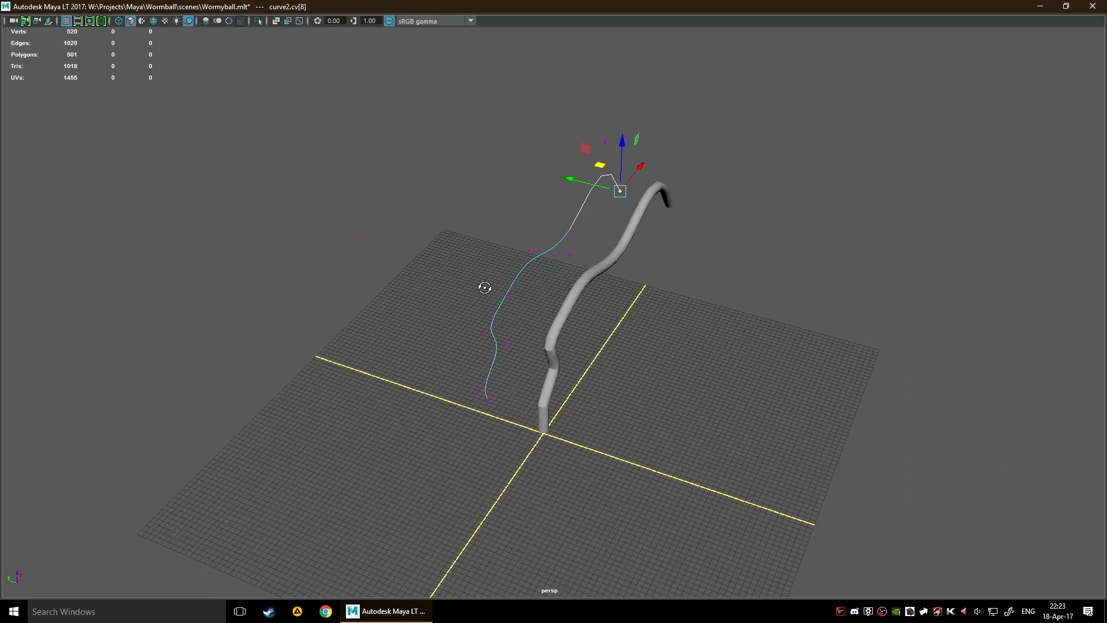
middle_drag(721, 348, 623, 312)
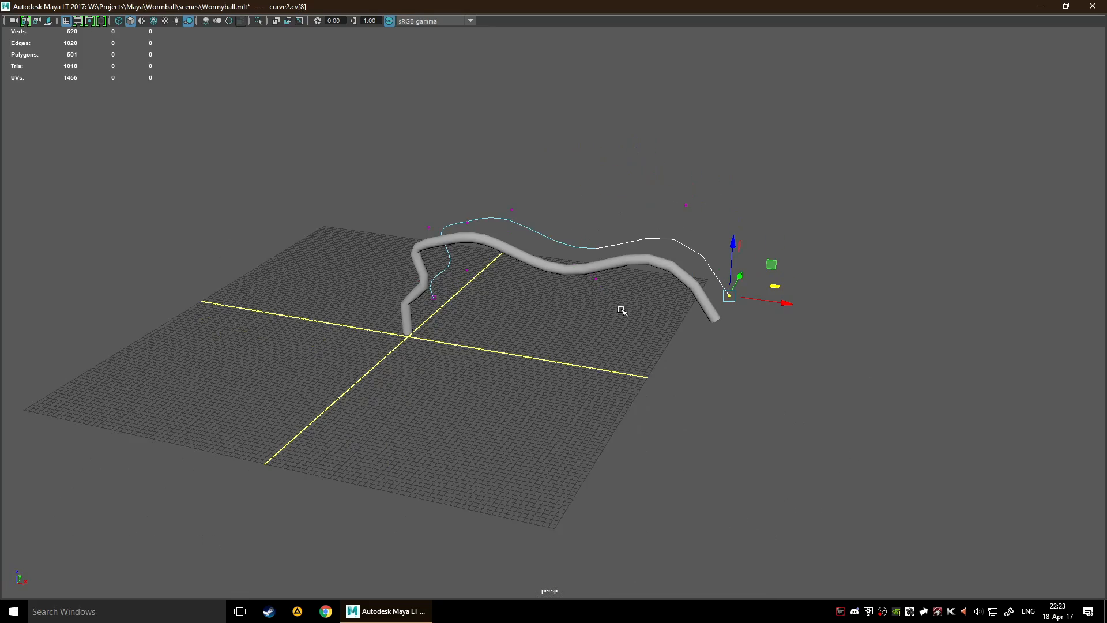
middle_drag(553, 297, 565, 327)
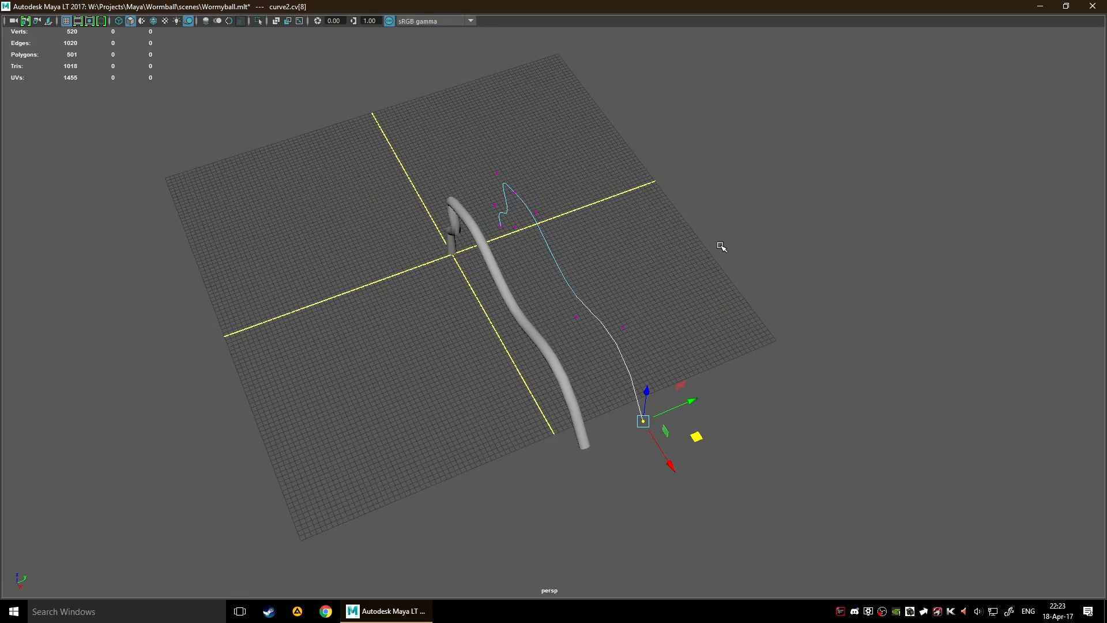
- Return to object selection and clear the scene of the curve and the tube
key(F8)
click(655, 230)
alt+drag(655, 230, 405, 270)
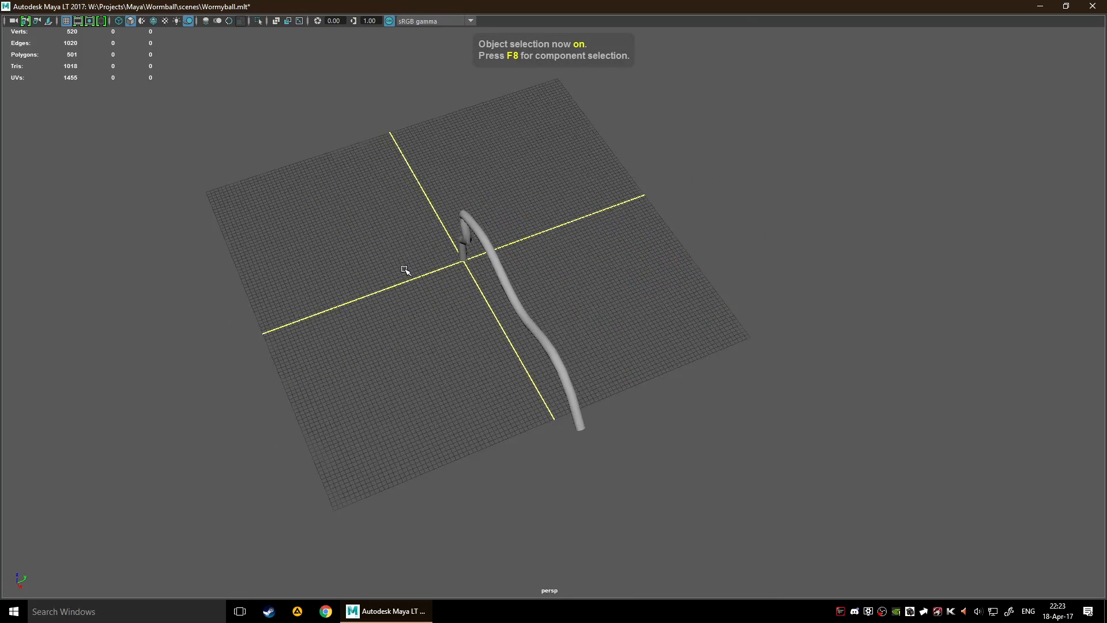
scroll(405, 270, down, 3)
drag(457, 203, 628, 362)
key(Delete)
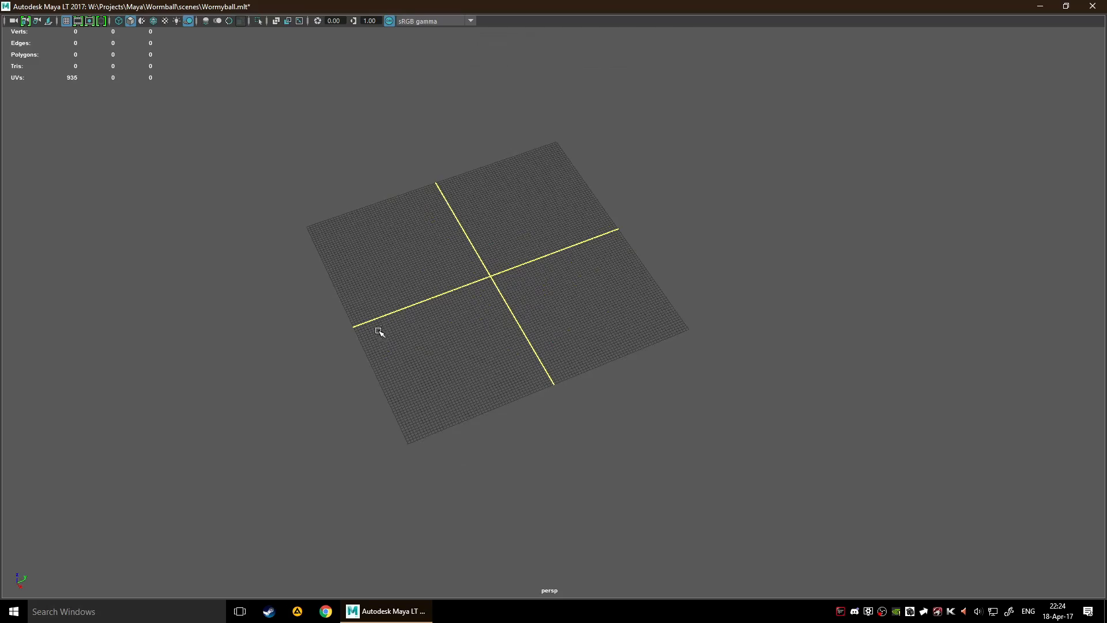
- Create a polygon cube at the origin, frame it in the view and switch it to vertex selection
alt+drag(379, 331, 501, 302)
alt+drag(495, 330, 555, 311)
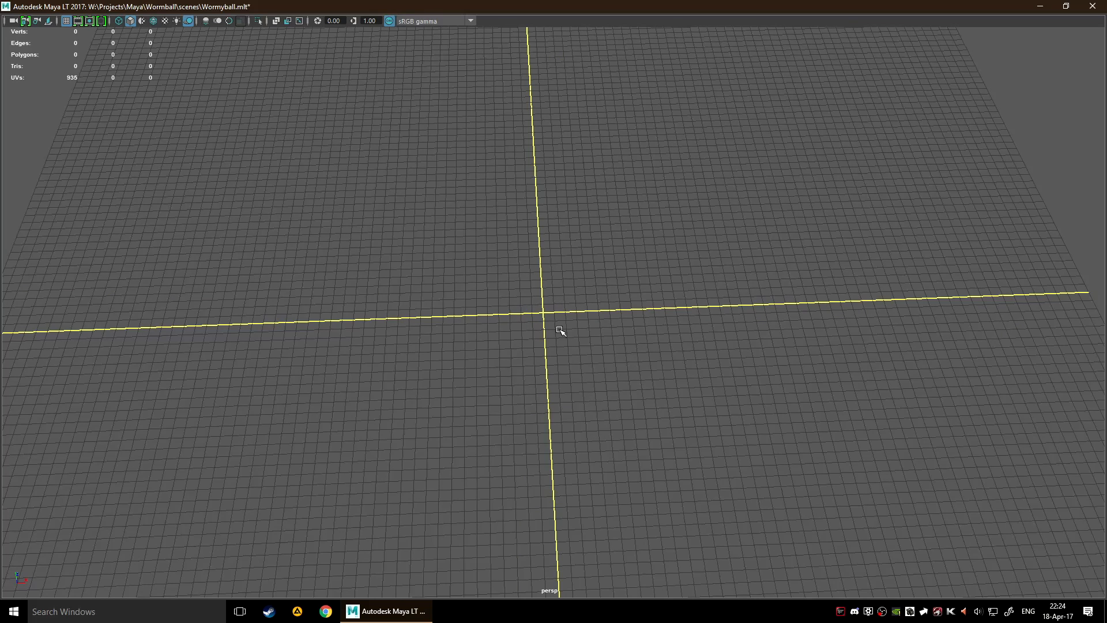
shift+right_drag(555, 300, 573, 340)
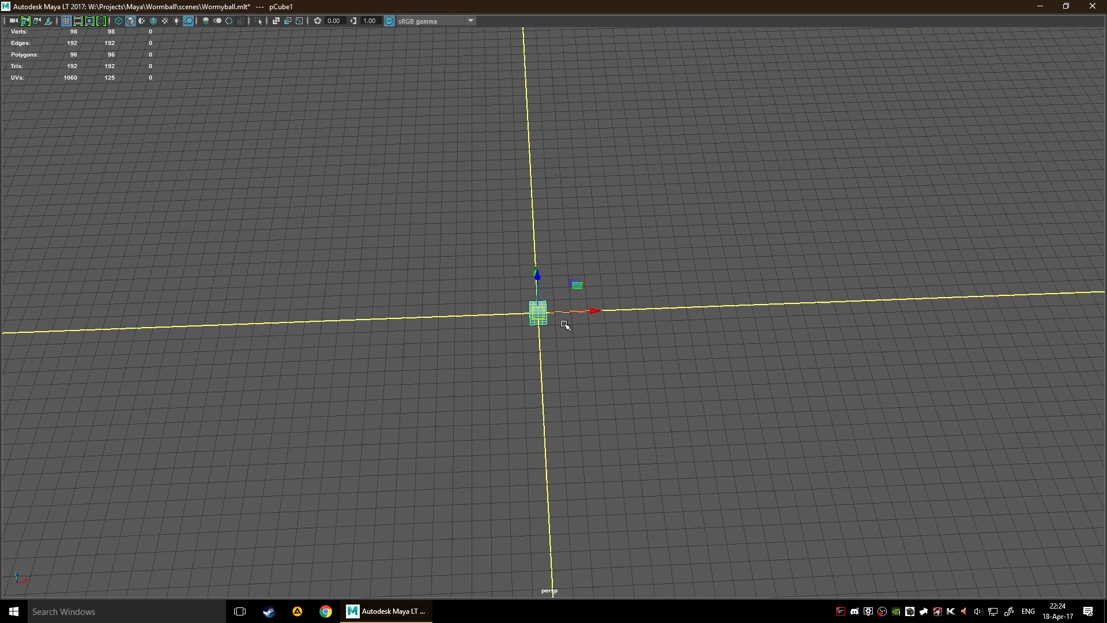
key(f)
scroll(707, 289, down, 2)
alt+drag(707, 289, 665, 253)
key(F9)
mouse_move(768, 224)
alt+mouse_down()
mouse_move(581, 220)
mouse_move(667, 261)
mouse_move(757, 234)
alt+mouse_up()
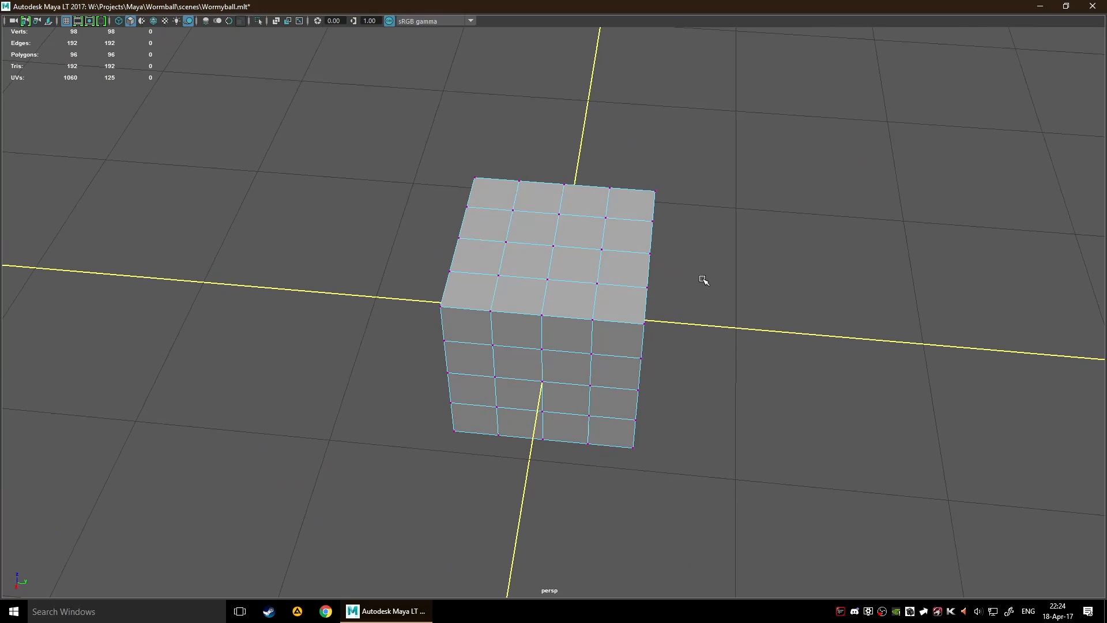
- Pull individual vertices on the cube's top outward and upward into spikes
click(640, 282)
alt+drag(786, 299, 629, 315)
alt+drag(741, 316, 521, 333)
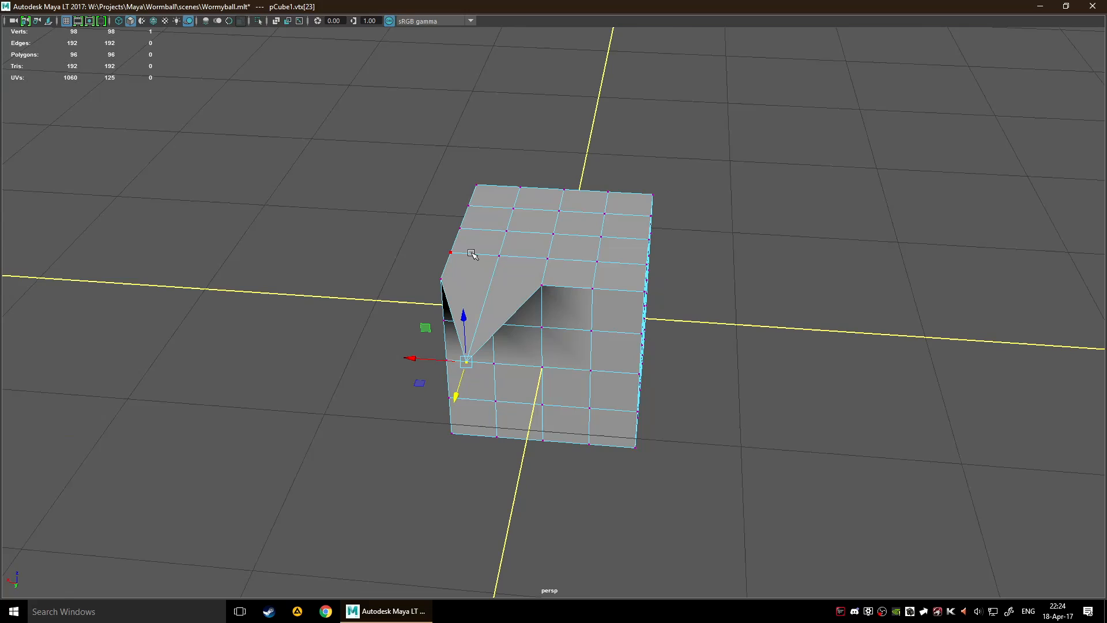
click(477, 183)
drag(439, 145, 503, 151)
click(507, 257)
click(780, 180)
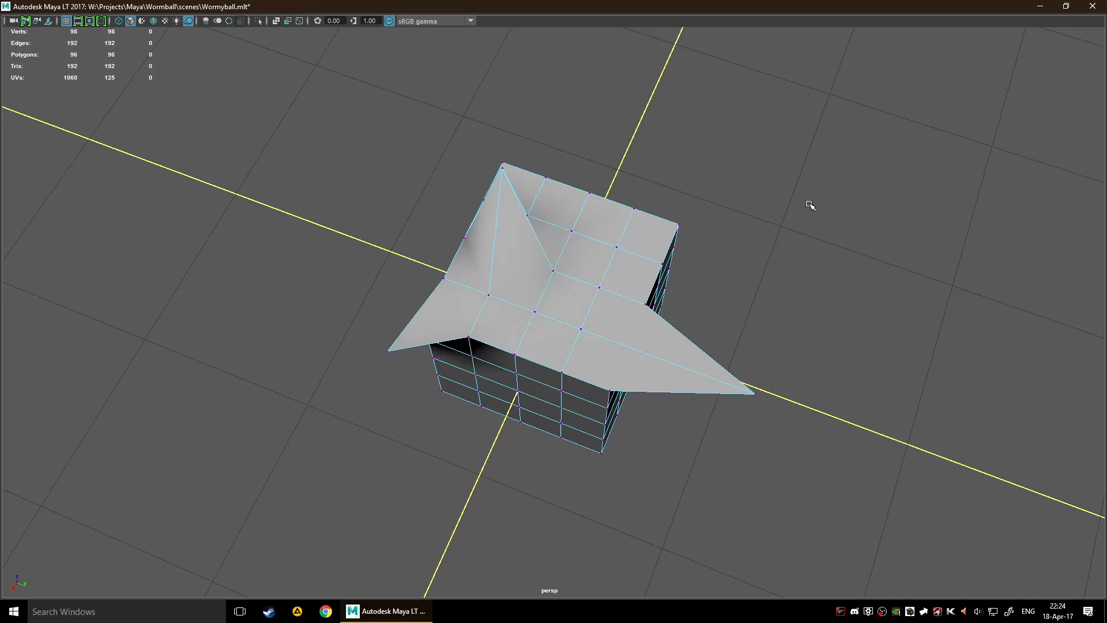
alt+drag(802, 214, 657, 265)
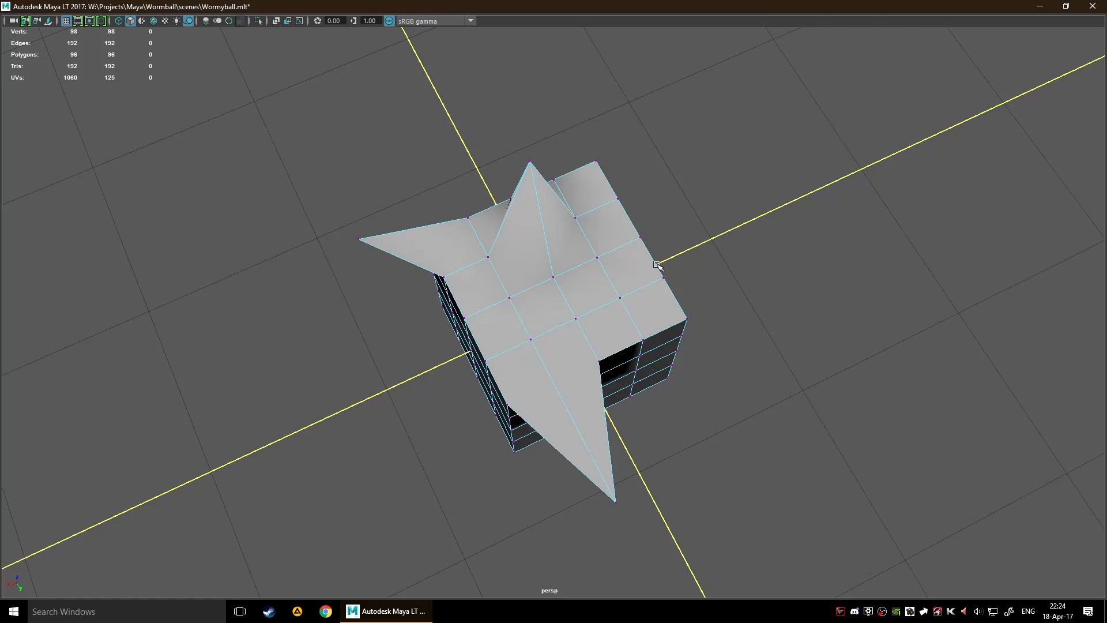
alt+drag(656, 265, 679, 263)
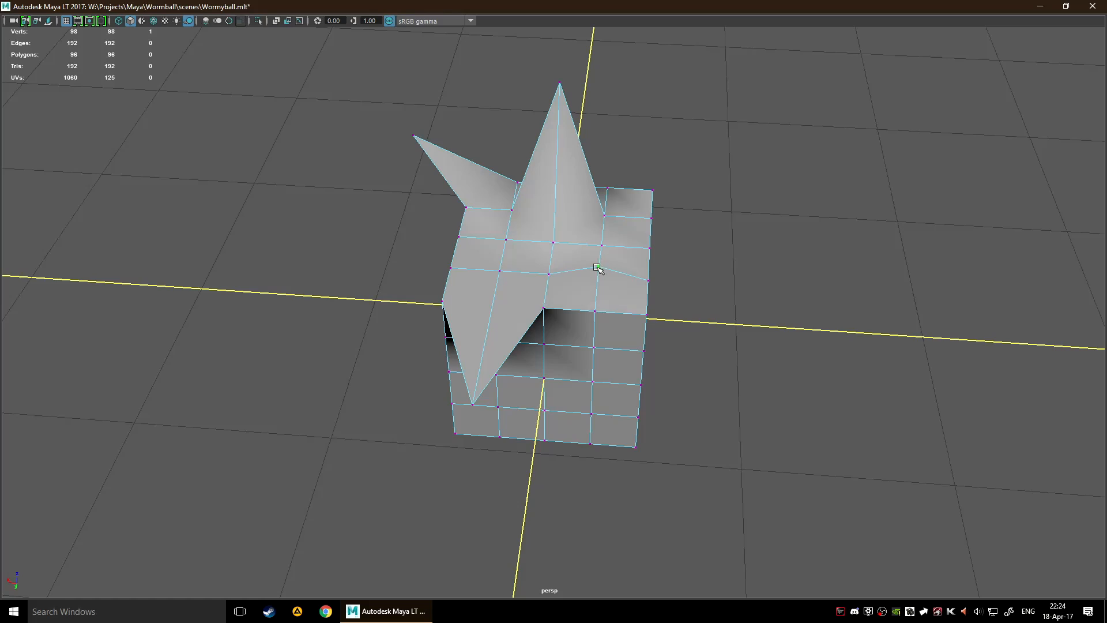
- Tweak four more vertices on and around the cube's top face by small free moves
drag(596, 268, 721, 279)
drag(645, 317, 662, 302)
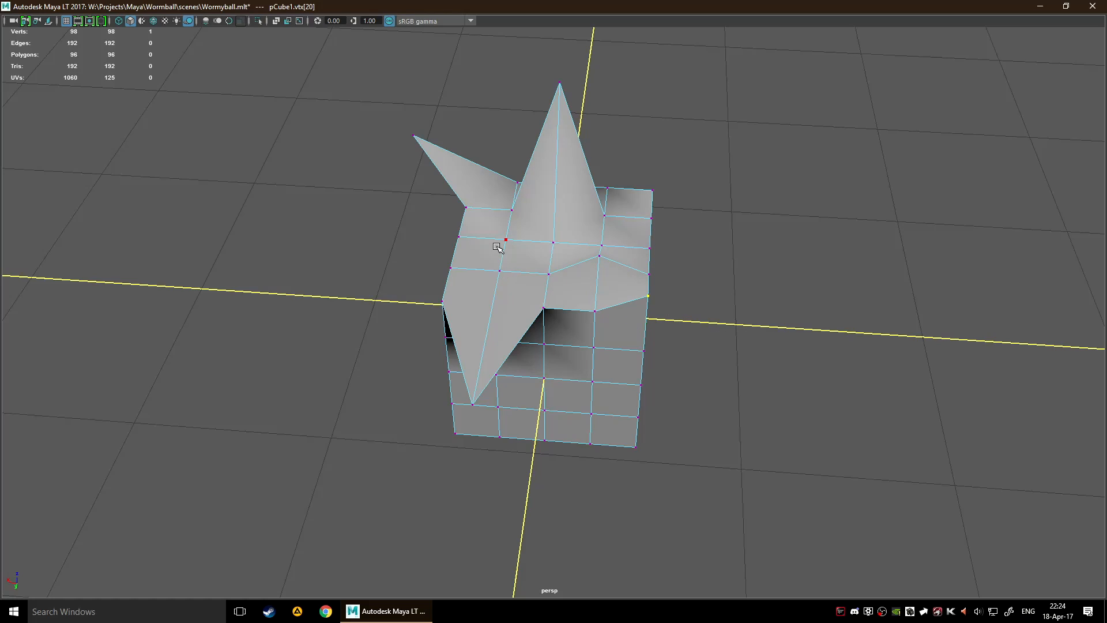
drag(498, 246, 508, 201)
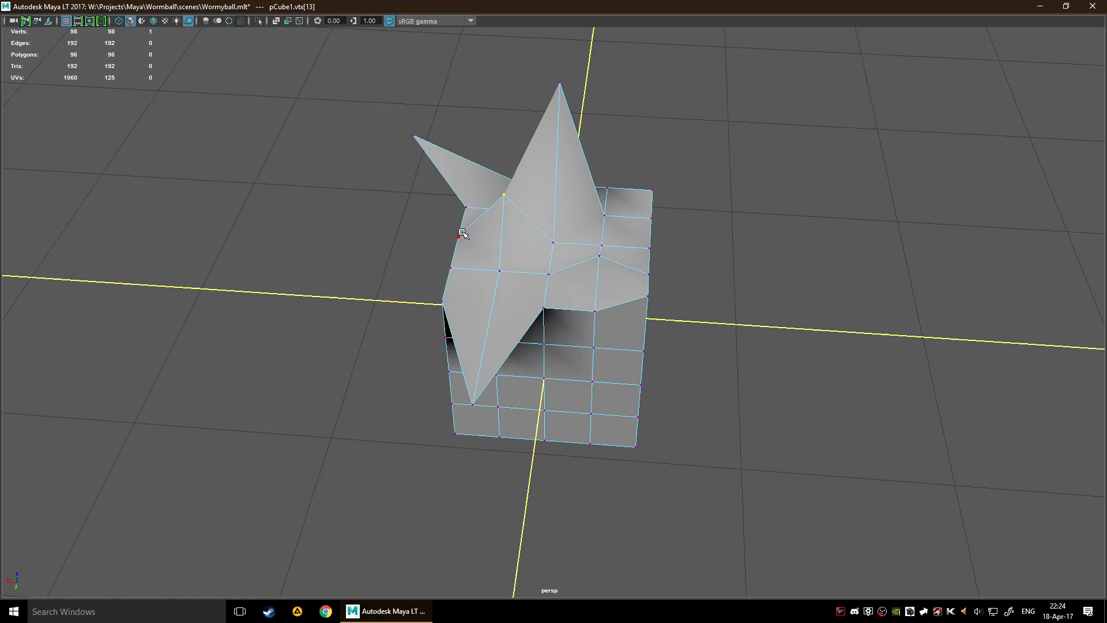
drag(470, 238, 467, 211)
- Switch the cube to face selection and tweak the faces beside the tall spike on top
key(w)
key(F11)
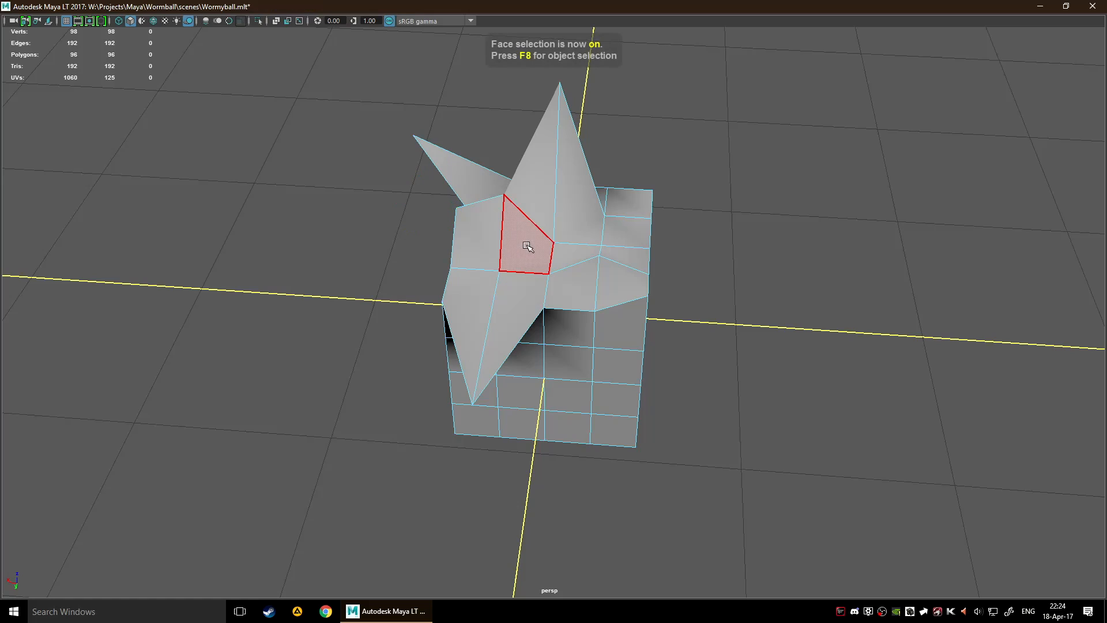
drag(530, 246, 598, 264)
alt+drag(743, 288, 728, 304)
drag(622, 257, 584, 226)
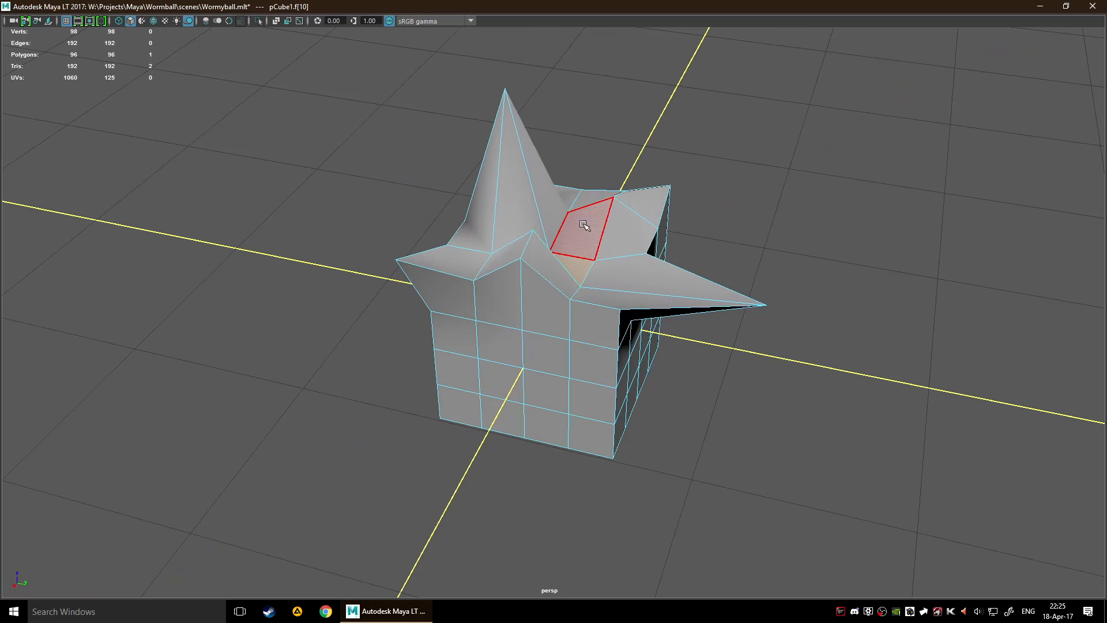
- Pull two neighbouring faces along the top's outer edge outward, away from the cube
alt+drag(798, 227, 494, 282)
click(488, 282)
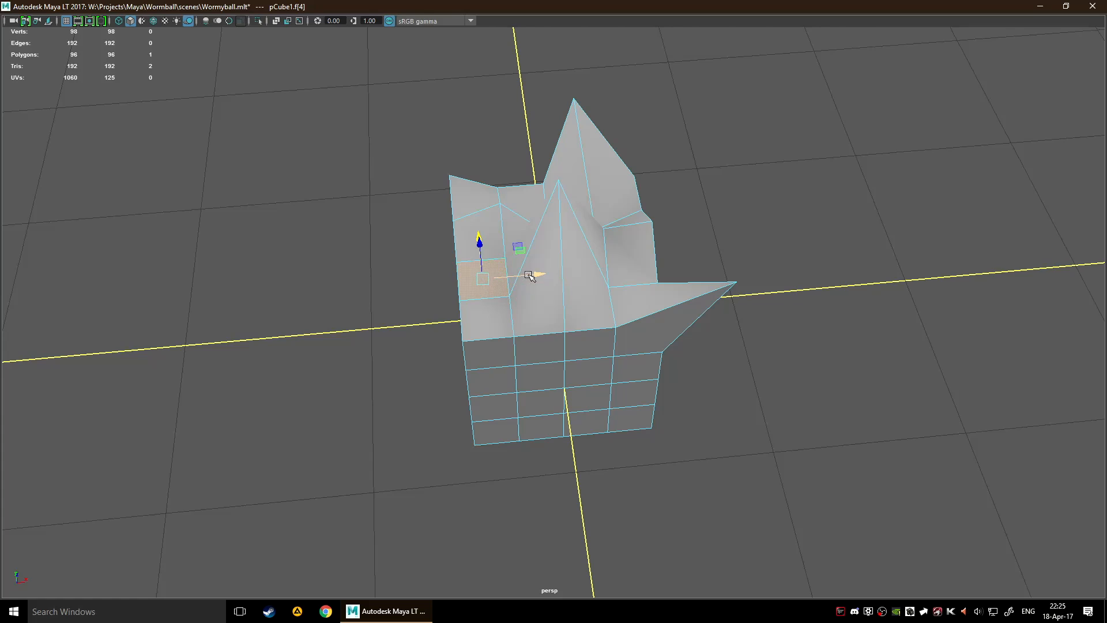
drag(494, 270, 451, 273)
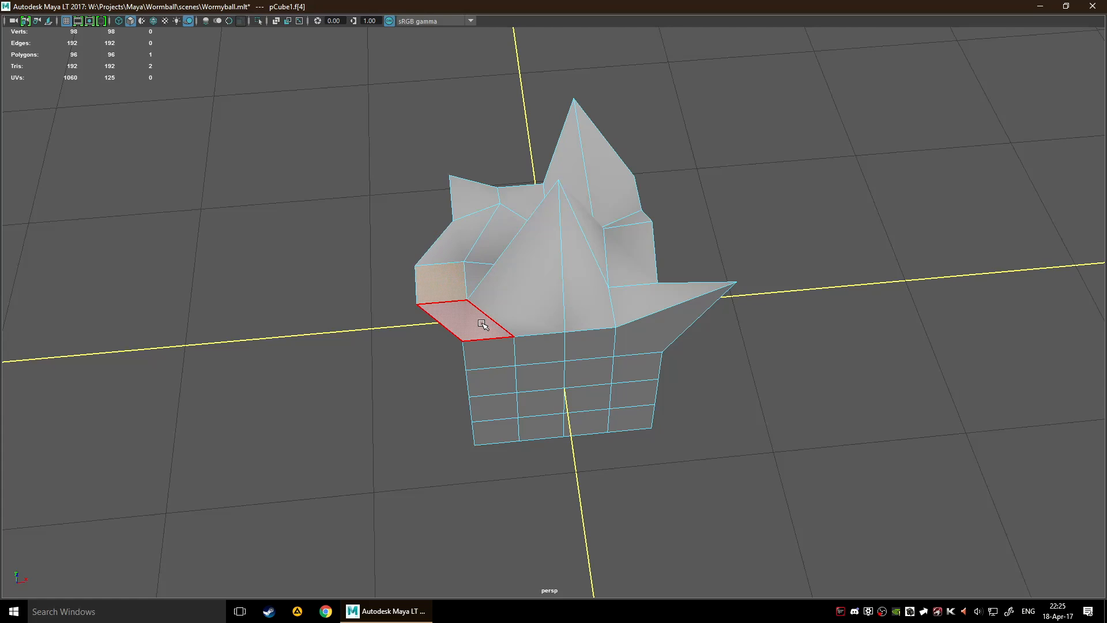
drag(482, 327, 438, 339)
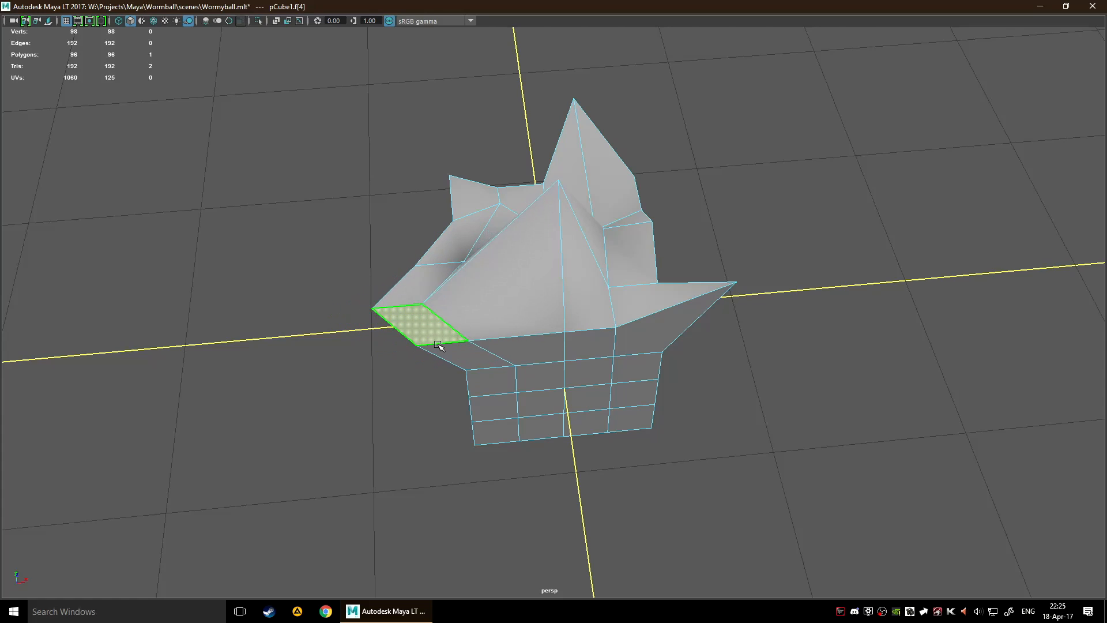
- Move several more top faces around the cube's spikes, working from different sides
alt+drag(533, 306, 870, 375)
mouse_move(627, 278)
mouse_down()
mouse_move(680, 271)
mouse_move(643, 287)
mouse_move(732, 245)
mouse_move(637, 271)
mouse_up()
alt+drag(830, 224, 680, 269)
drag(561, 314, 541, 324)
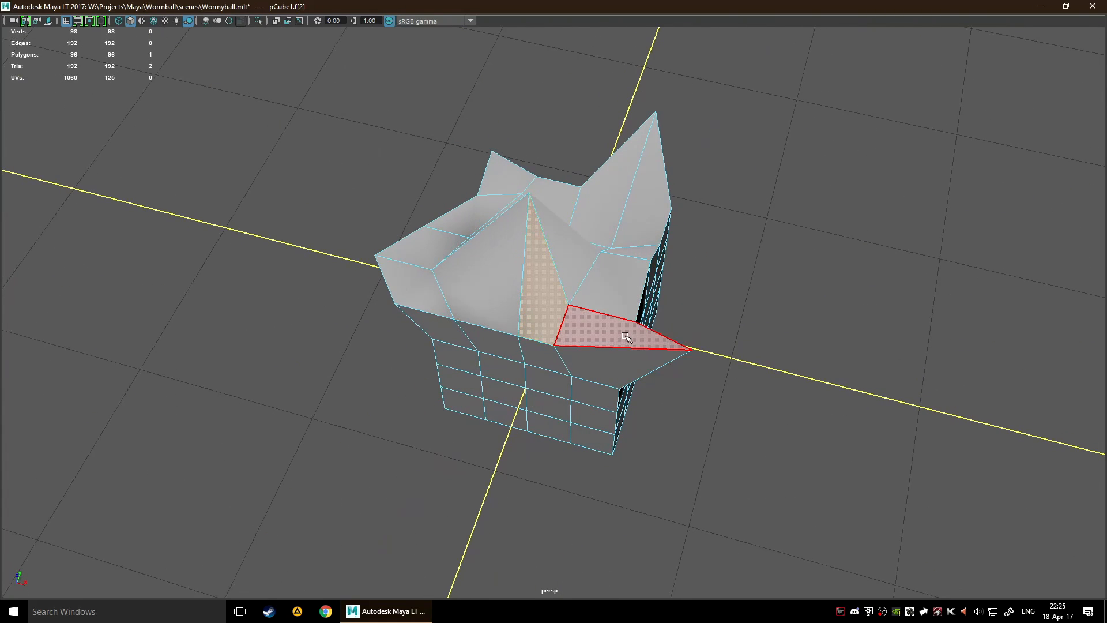
drag(626, 336, 601, 396)
- Pull further faces around the cube's upper rim and sides to distort them
alt+drag(770, 349, 691, 349)
drag(549, 318, 523, 328)
alt+drag(776, 393, 675, 369)
drag(515, 347, 529, 416)
alt+drag(789, 407, 657, 392)
drag(448, 333, 452, 368)
- Stretch a face in the lower part of the cube's side outward past the corner
alt+drag(351, 419, 470, 451)
alt+drag(628, 479, 749, 453)
drag(603, 402, 640, 438)
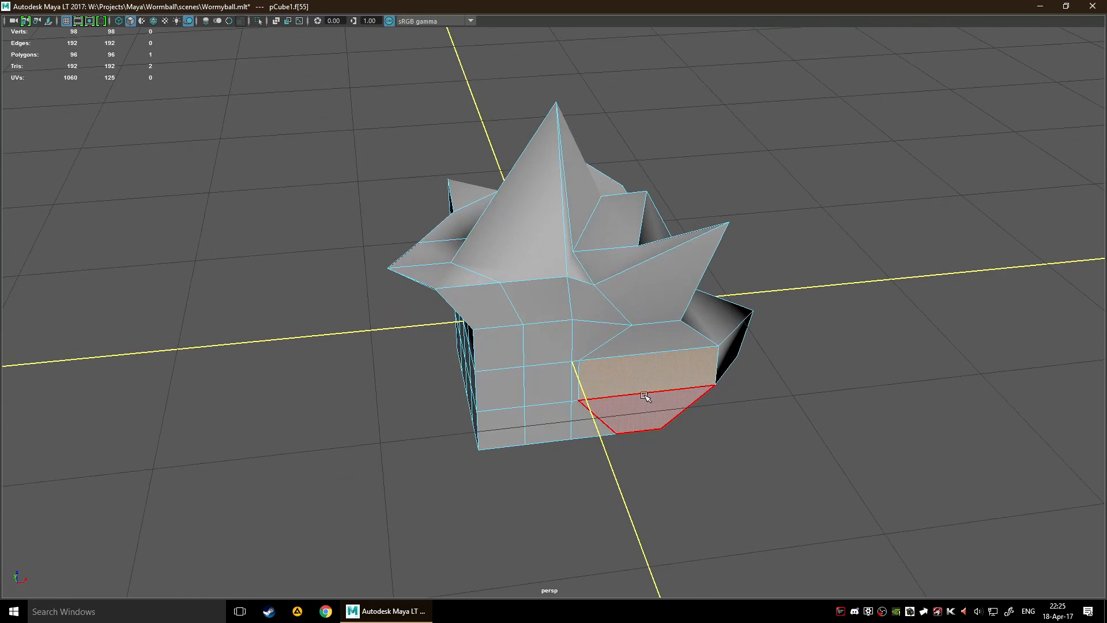
middle_drag(646, 400, 682, 405)
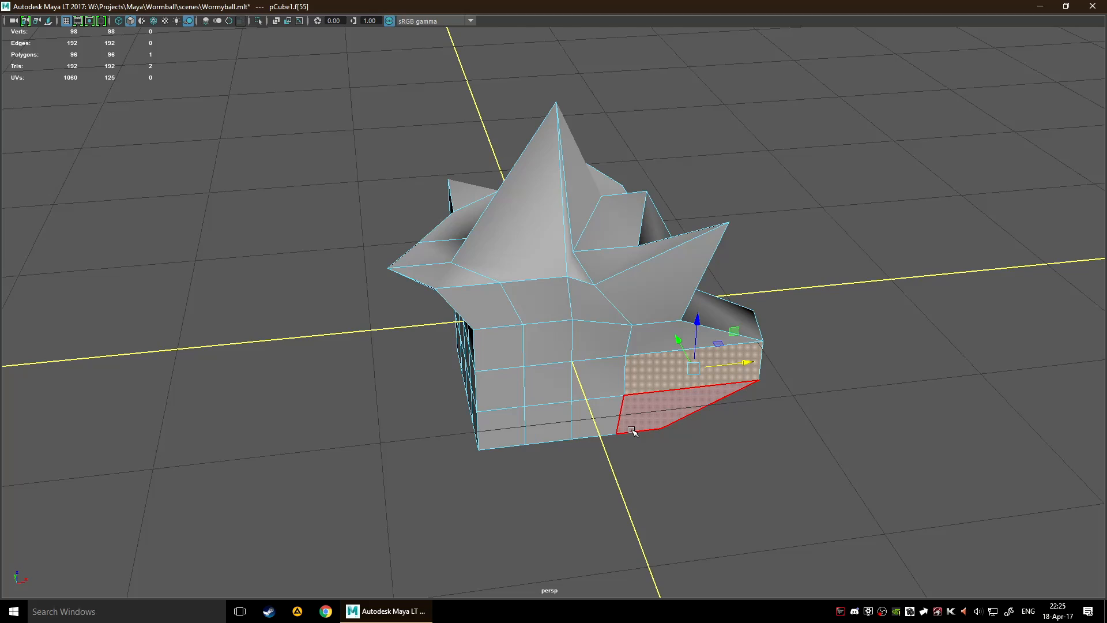
- Use the Select tool to marquee-select on the stretched side face, and activate the Move tool
key(q)
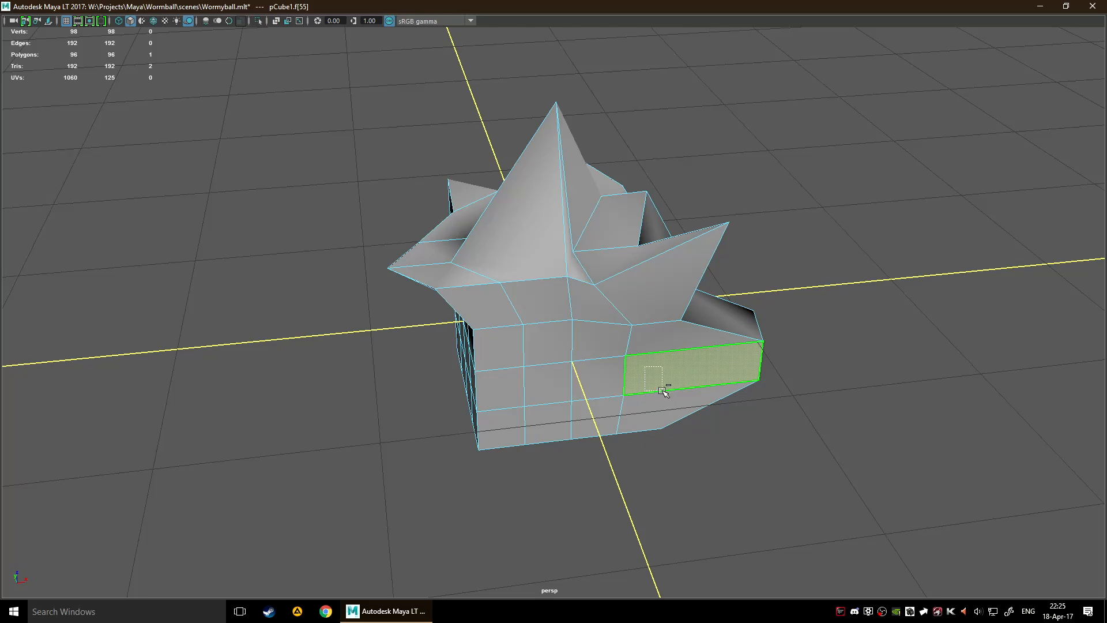
drag(662, 390, 656, 378)
key(w)
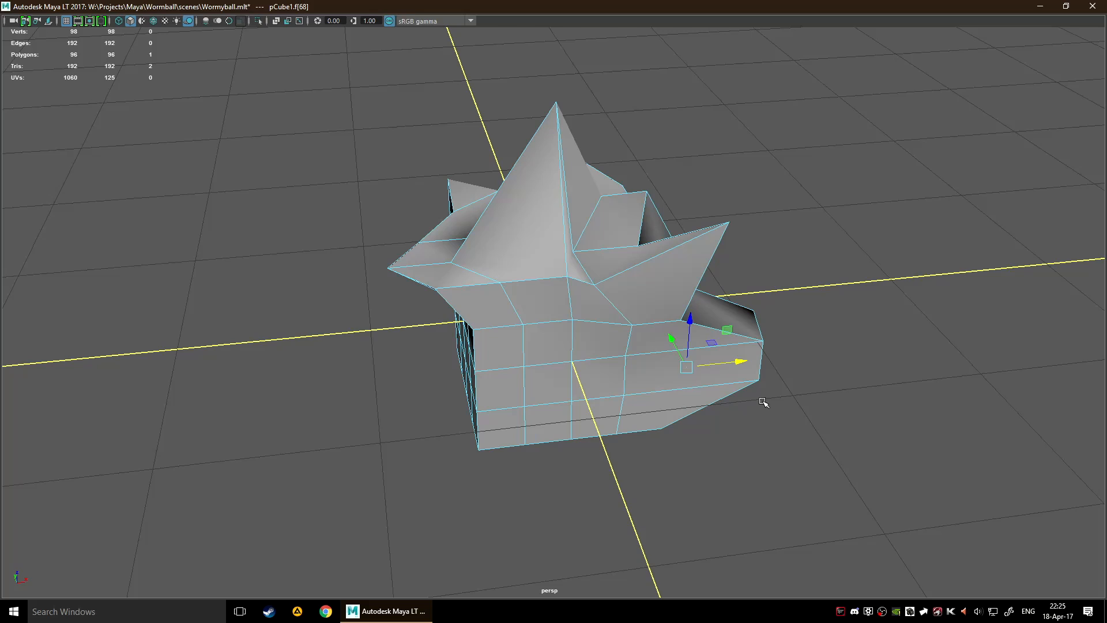
- Switch from face to edge selection and shift several edges across the middle of the cube's sides
click(468, 387)
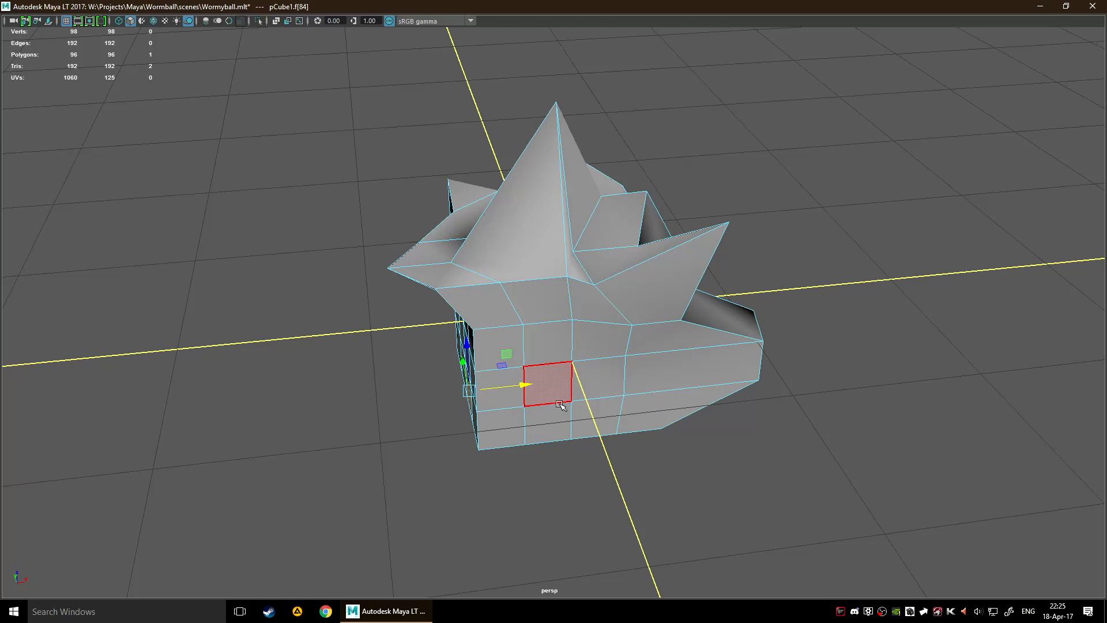
alt+drag(560, 405, 785, 408)
right_drag(565, 357, 569, 274)
drag(563, 356, 588, 385)
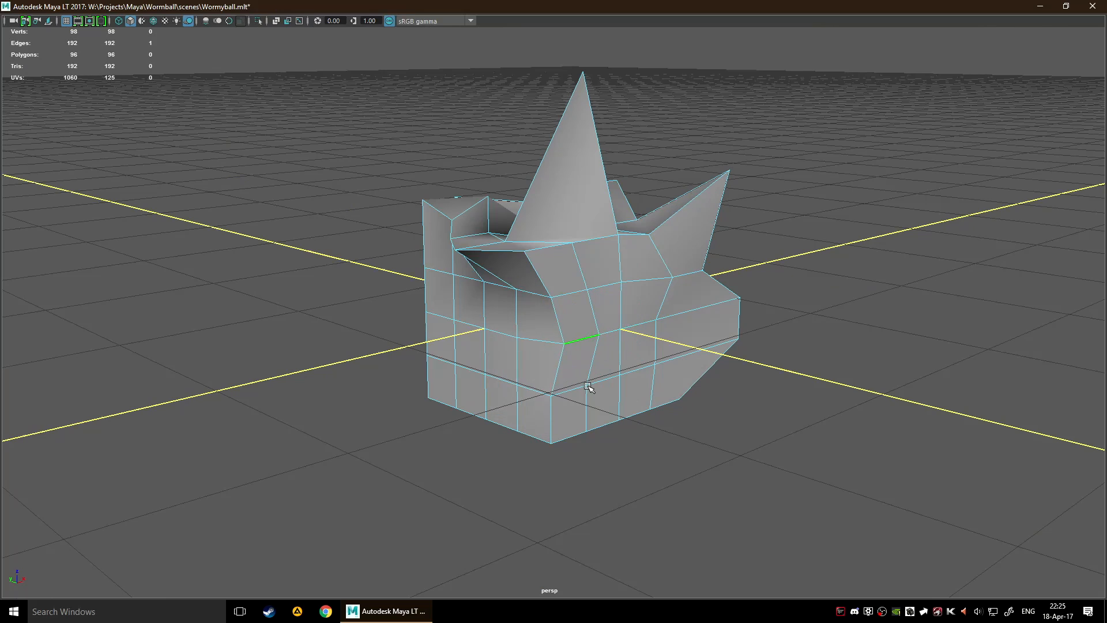
drag(499, 338, 408, 334)
alt+drag(357, 362, 516, 358)
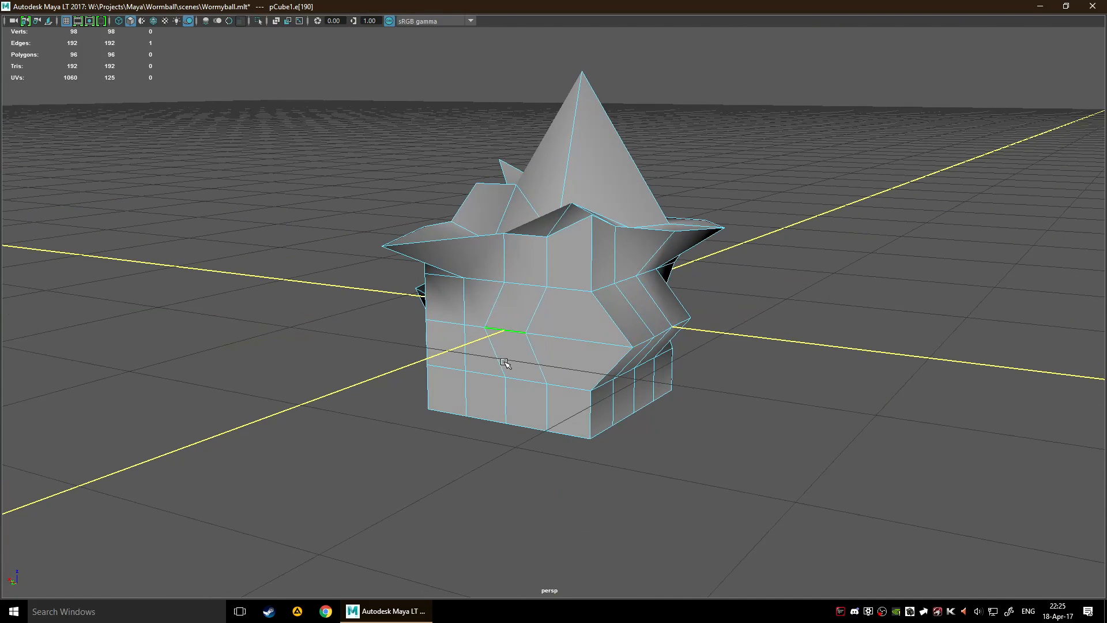
drag(582, 392, 530, 382)
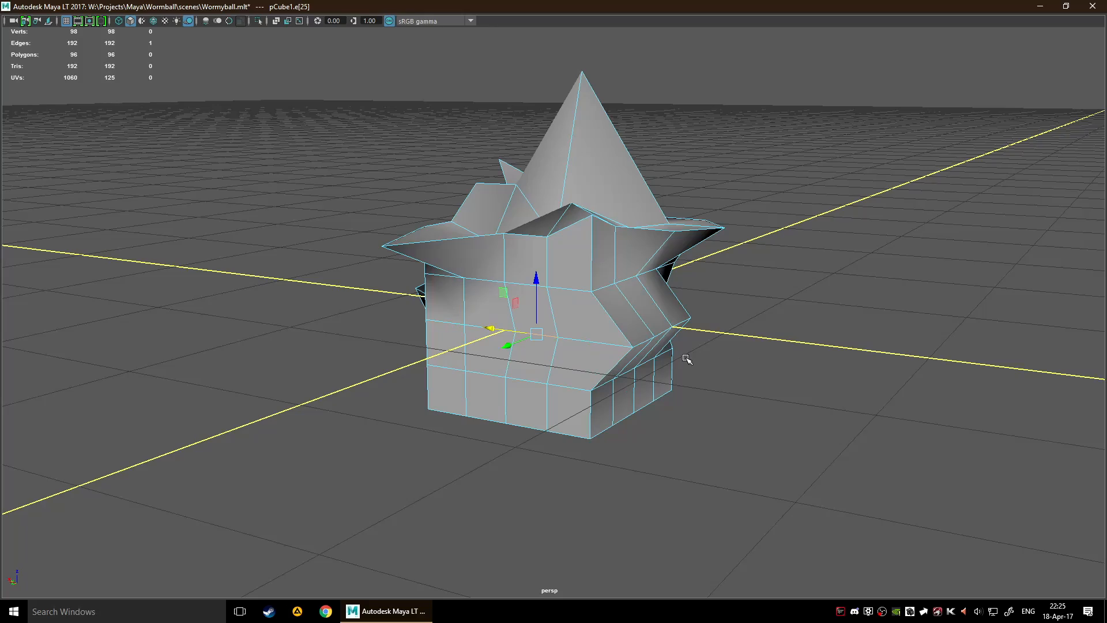
- Pull an edge at the cube's front corner outward over the lower rows to form a bulge
alt+drag(686, 358, 700, 381)
alt+drag(564, 402, 441, 394)
click(457, 387)
alt+drag(368, 444, 420, 391)
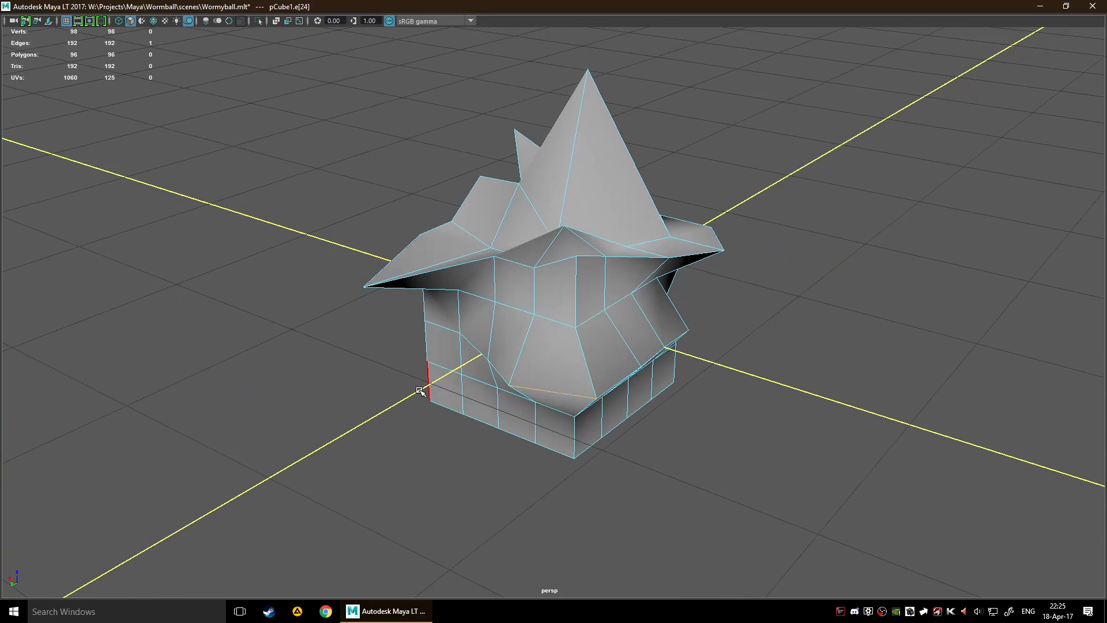
click(447, 338)
- Pull an edge on the cube's underside outward and downward with the Move tool
alt+drag(721, 425, 516, 339)
key(q)
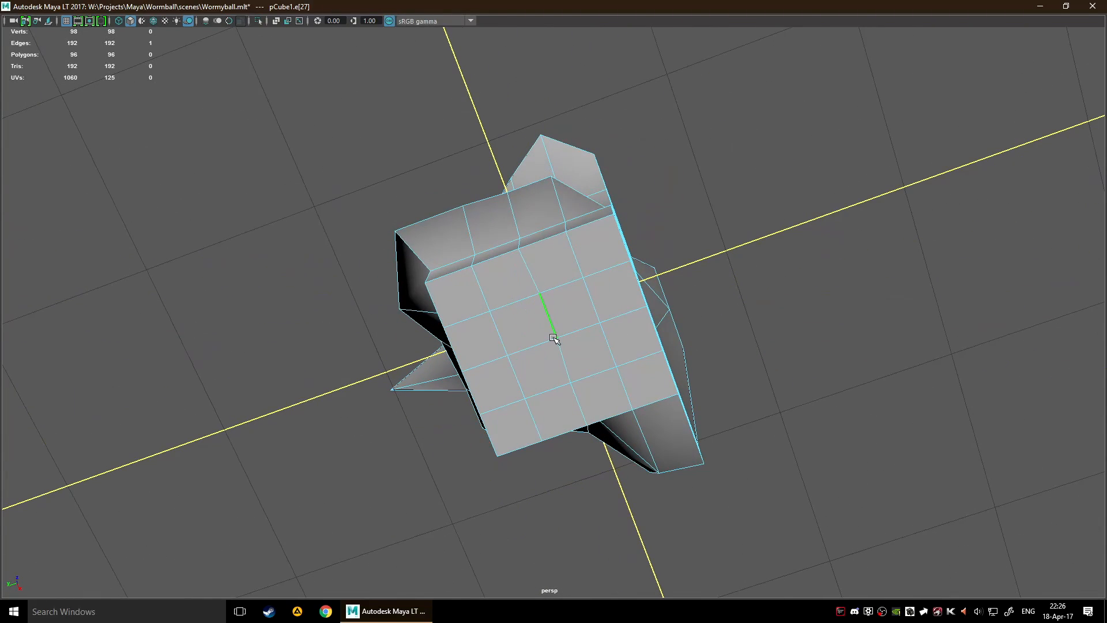
alt+drag(804, 358, 682, 429)
key(grave)
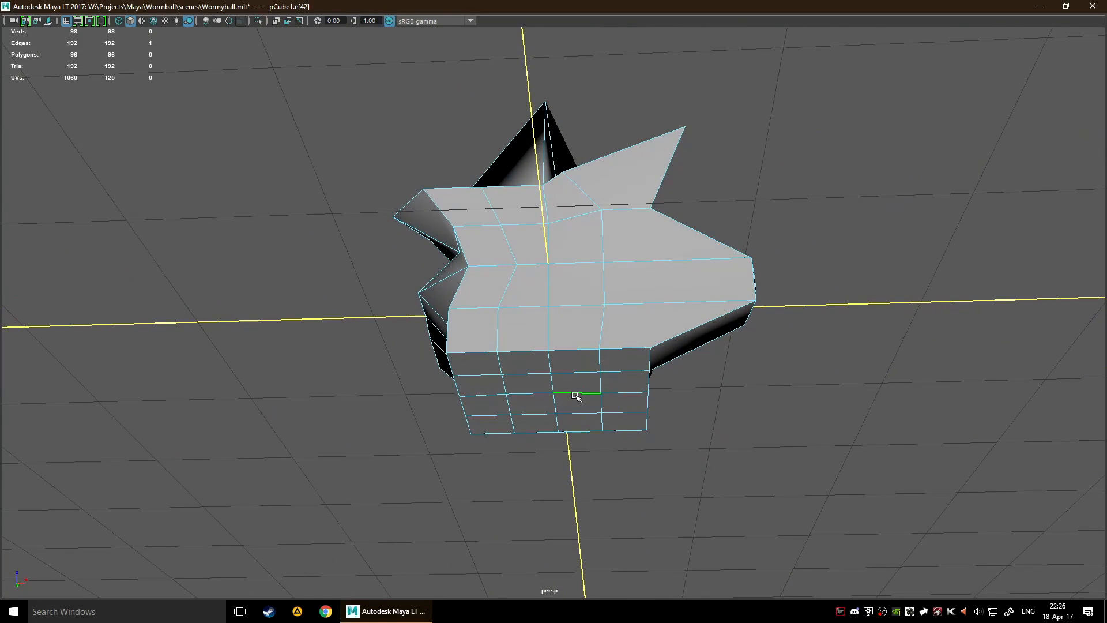
drag(575, 395, 569, 441)
alt+drag(654, 444, 755, 462)
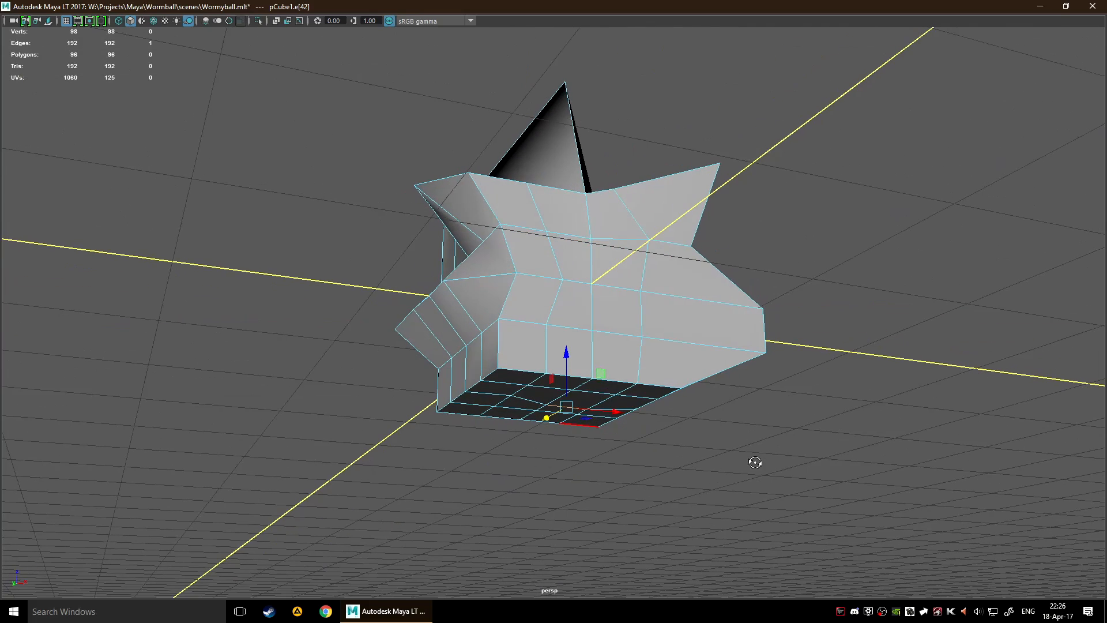
drag(568, 353, 576, 397)
alt+drag(689, 497, 766, 452)
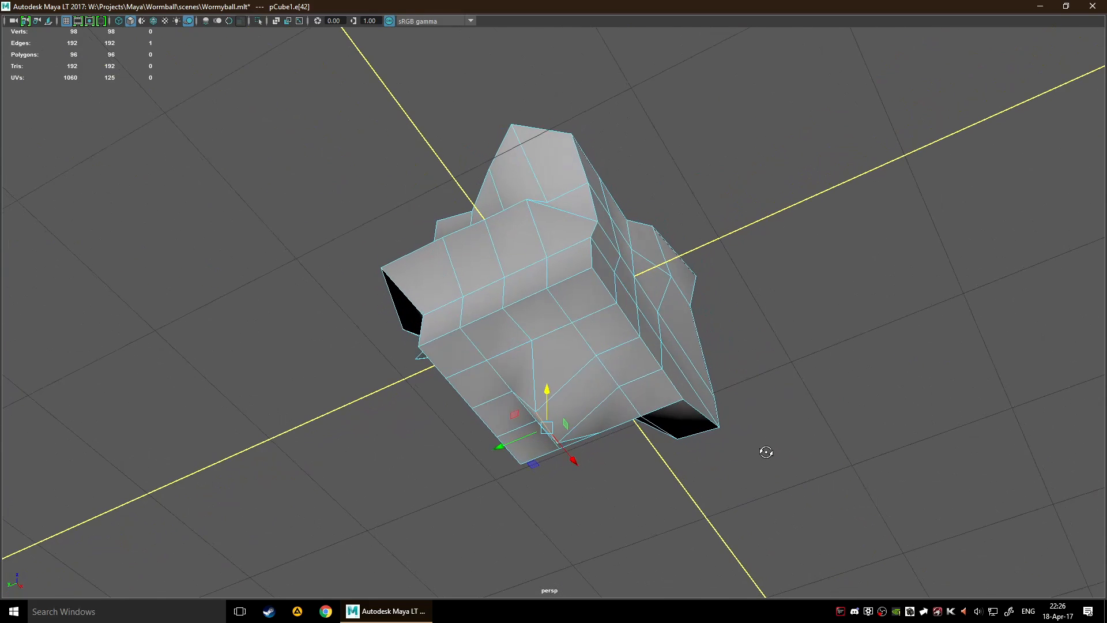
- Drag two more edges of the cube's underside outward to make its base uneven
key(grave)
drag(478, 374, 481, 392)
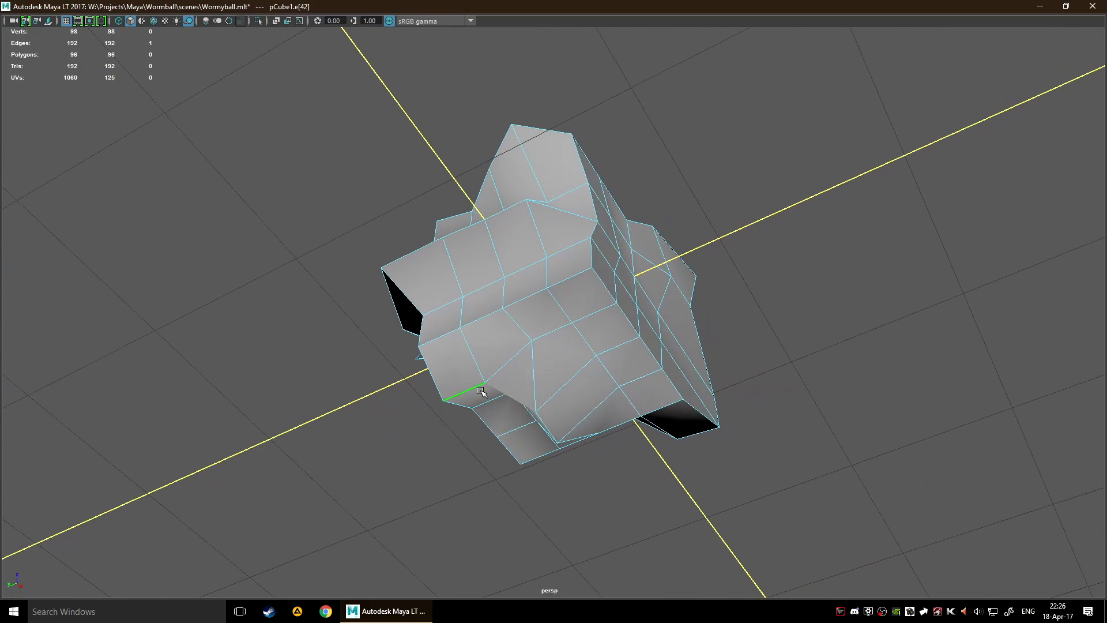
drag(573, 331, 564, 366)
alt+drag(721, 443, 741, 498)
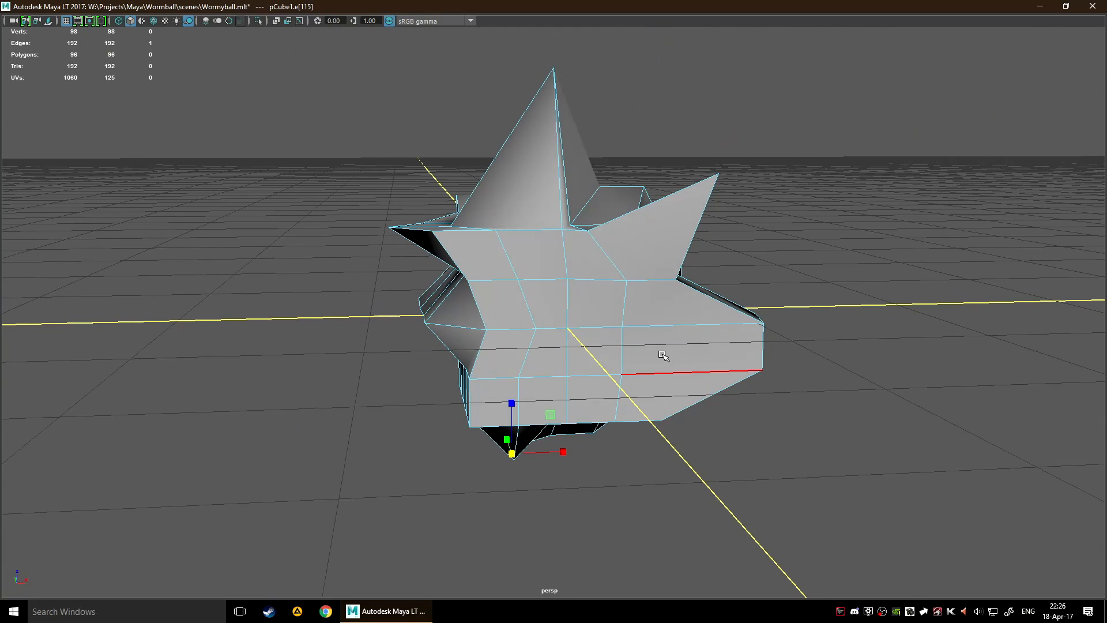
- Nudge the long edges of the stretched face and its neighbour on the cube's lower side
key(grave)
mouse_move(663, 371)
mouse_down()
mouse_move(724, 375)
mouse_move(672, 383)
mouse_up()
alt+drag(871, 387, 857, 415)
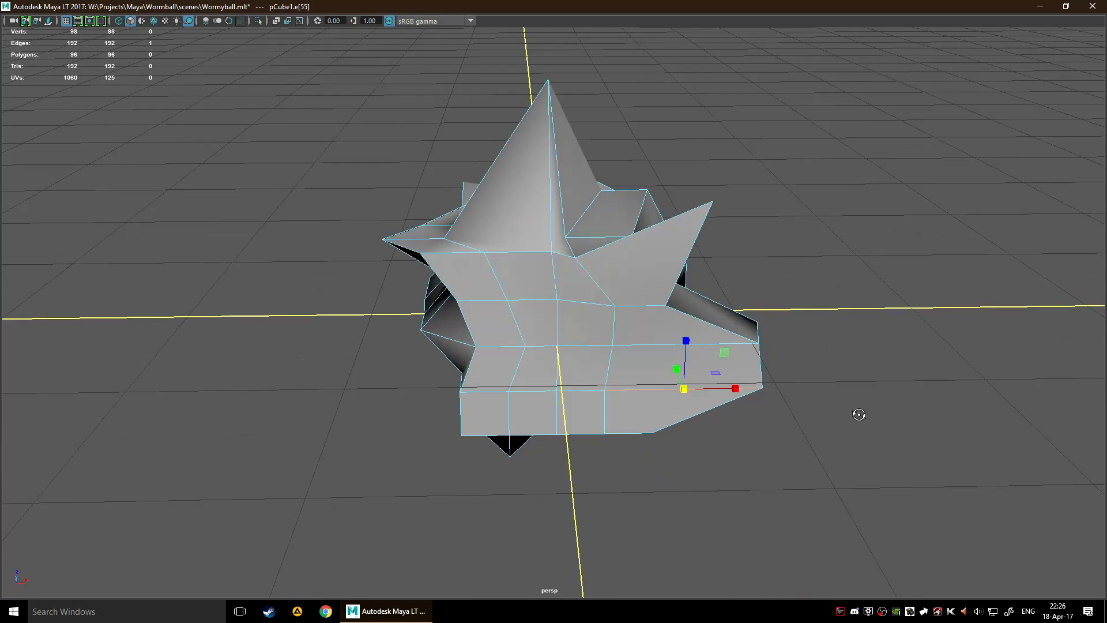
key(grave)
drag(583, 347, 607, 347)
alt+drag(774, 398, 476, 338)
- Push an edge in the lower row of the cube's side outward past the silhouette
key(grave)
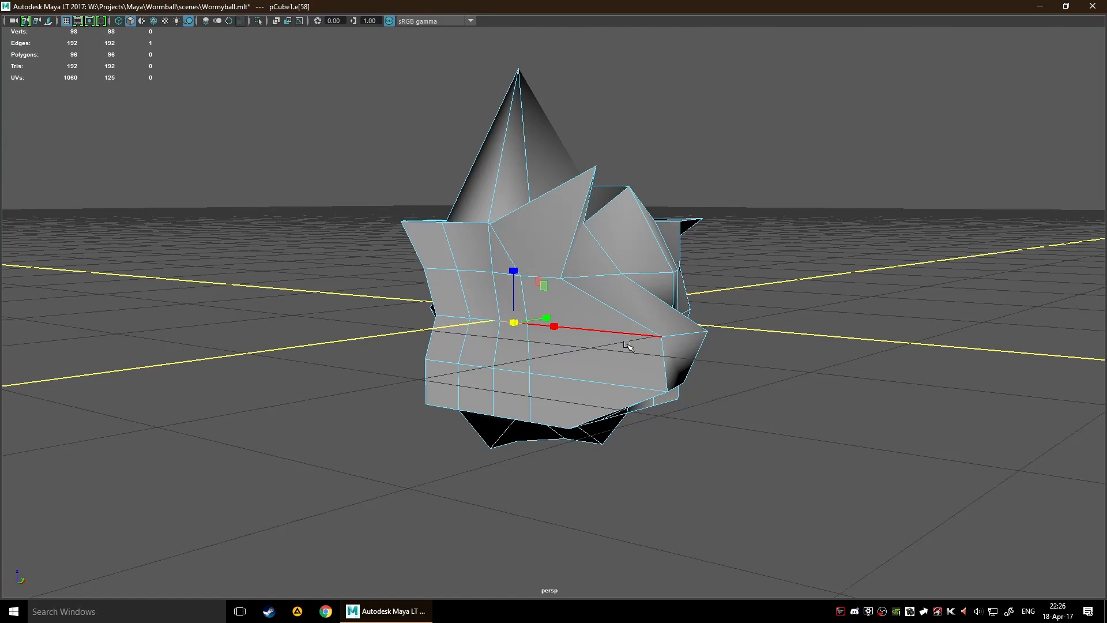
key(grave)
click(638, 384)
alt+drag(638, 384, 538, 362)
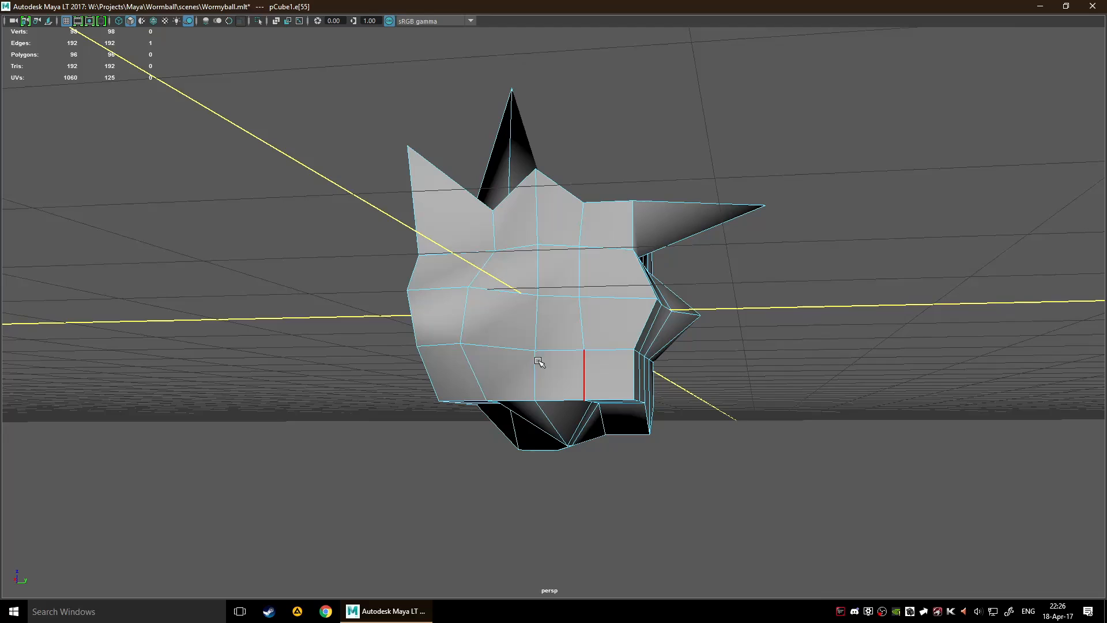
click(453, 344)
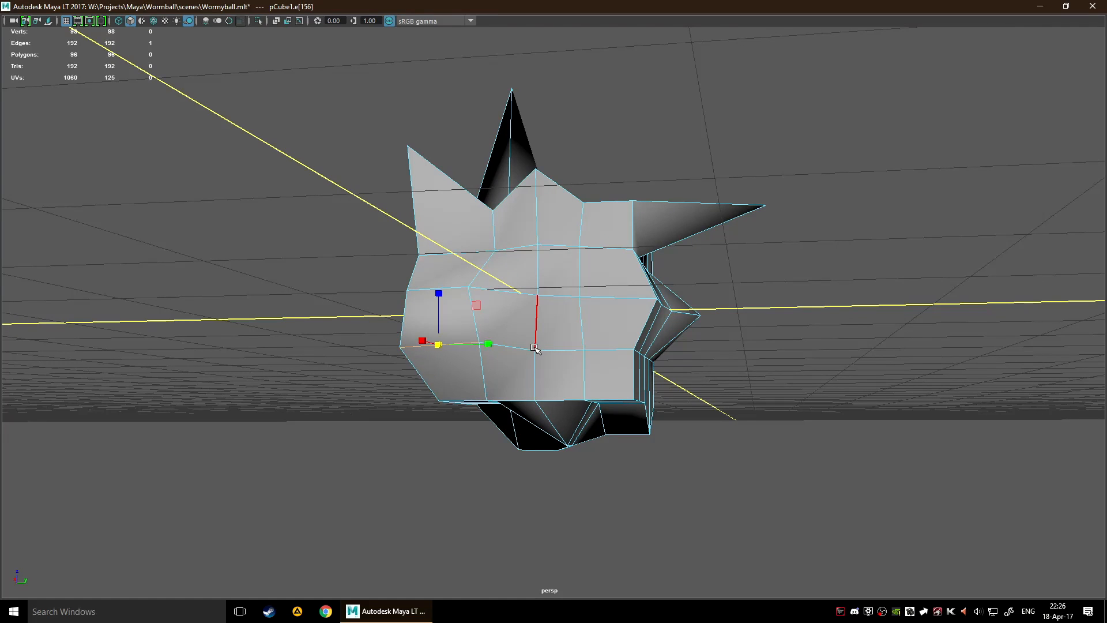
- Rotate several edges in the lower row of the cube's side and return to object selection
key(e)
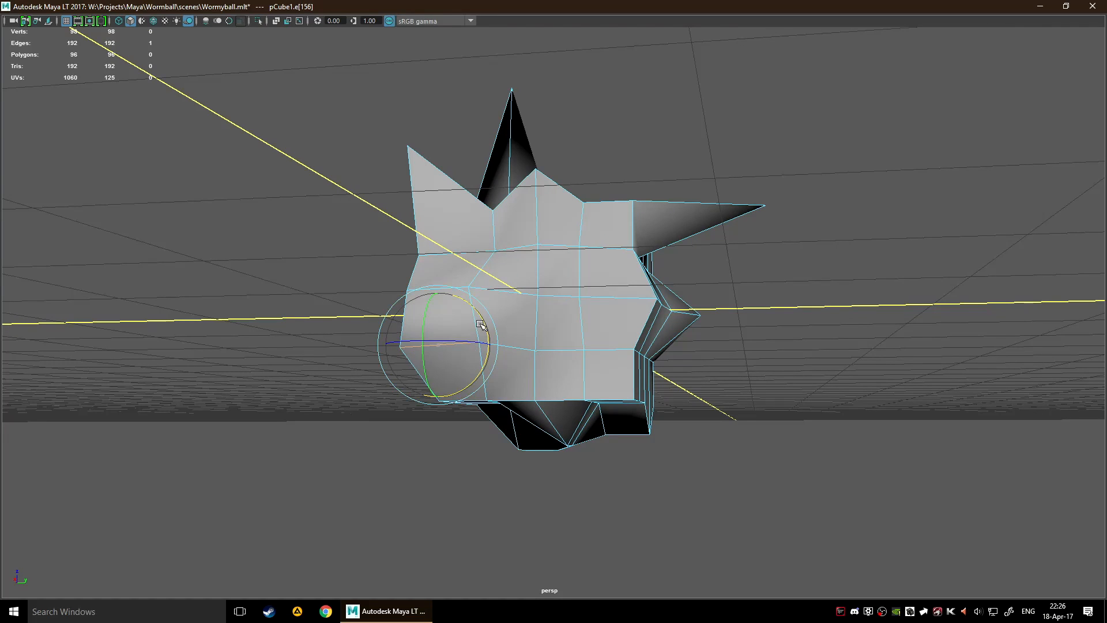
drag(485, 325, 544, 381)
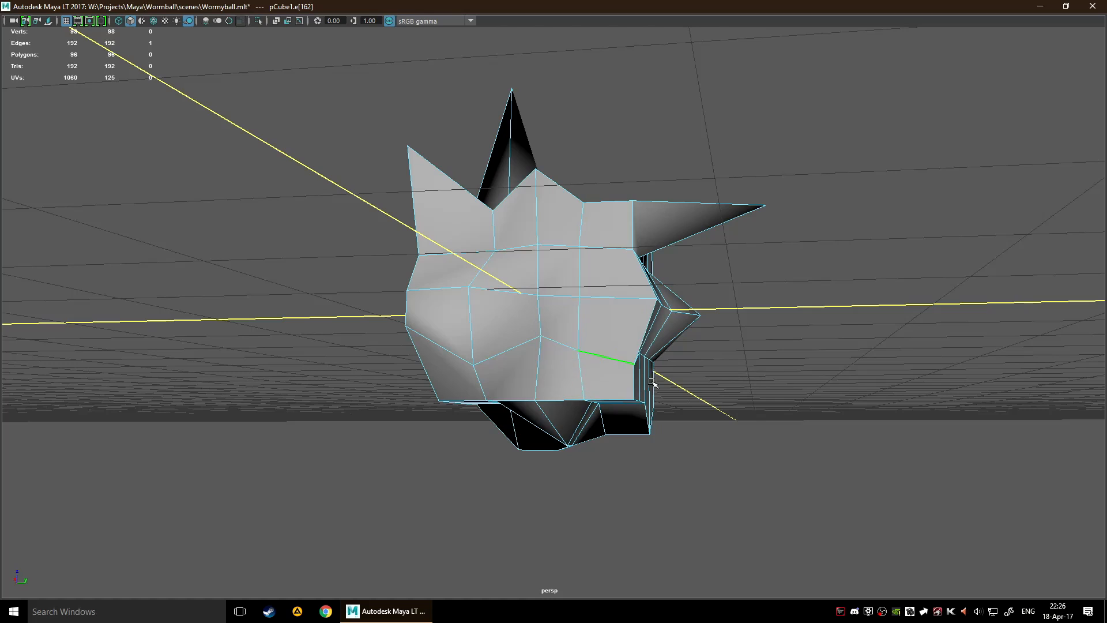
drag(651, 381, 670, 358)
click(754, 378)
key(F8)
scroll(741, 314, down, 5)
alt+drag(752, 344, 818, 400)
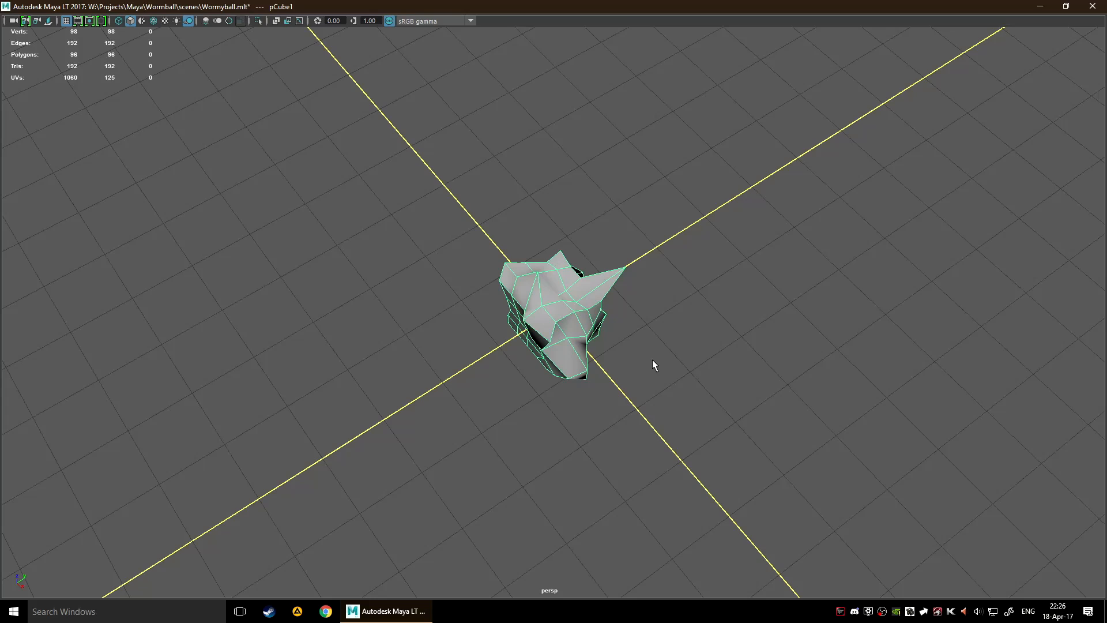
- Try transforming the whole cube with the universal manipulator and undo the change
key(t)
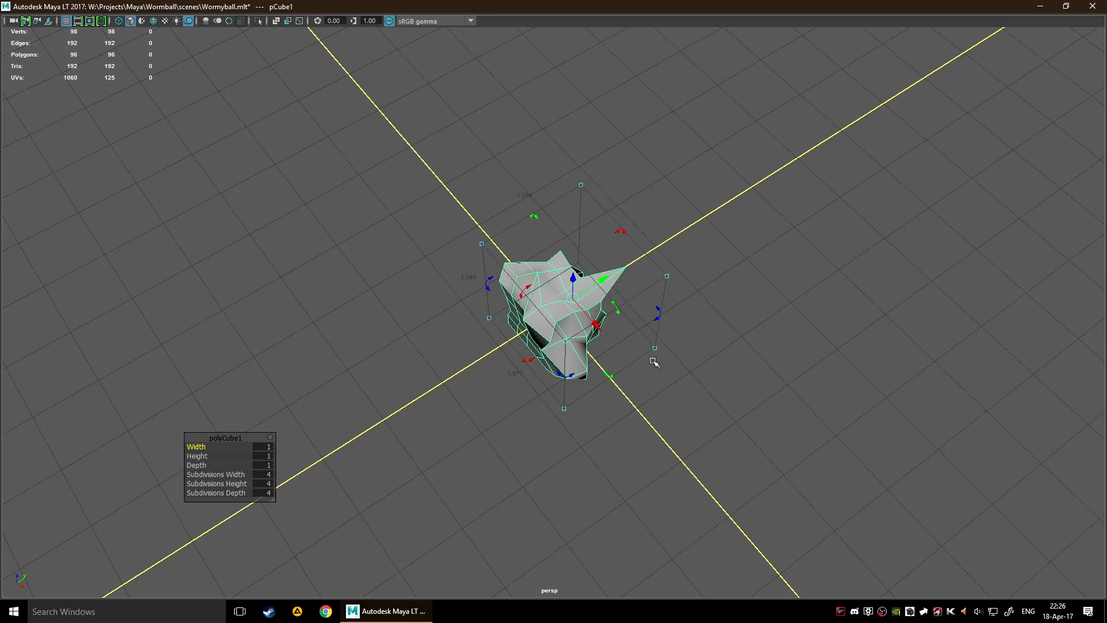
alt+drag(748, 370, 702, 316)
drag(635, 333, 700, 324)
key(ctrl+z)
mouse_move(773, 338)
alt+mouse_down()
mouse_move(932, 368)
mouse_move(787, 326)
alt+mouse_up()
drag(482, 396, 711, 365)
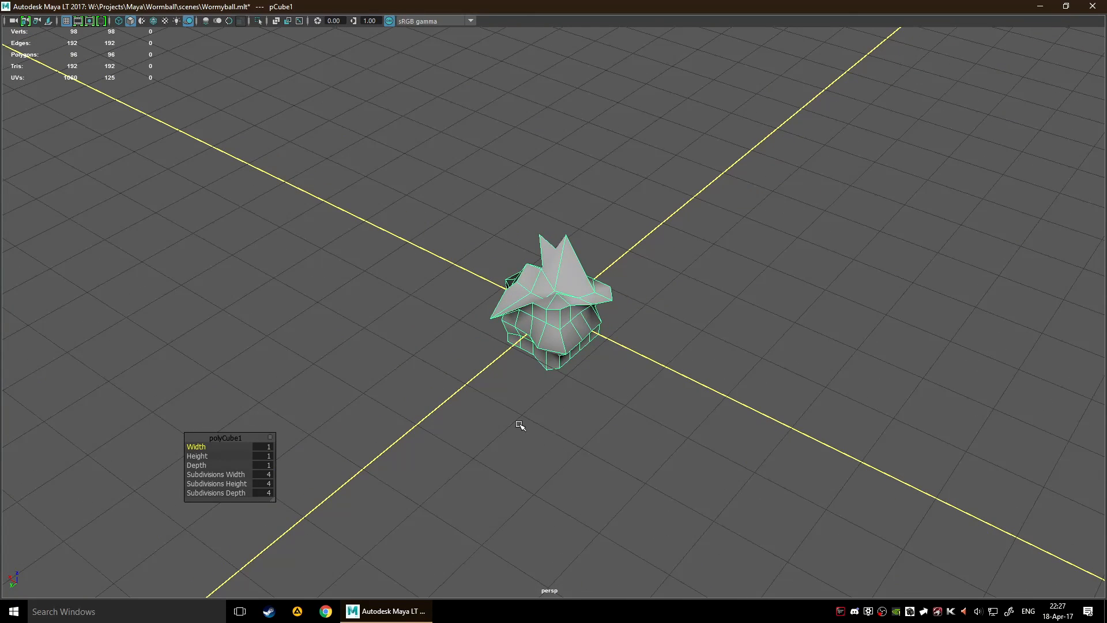
- Cycle through vertex, edge and face selection modes, return to object selection and reselect the cube
key(F9)
key(F10)
key(F11)
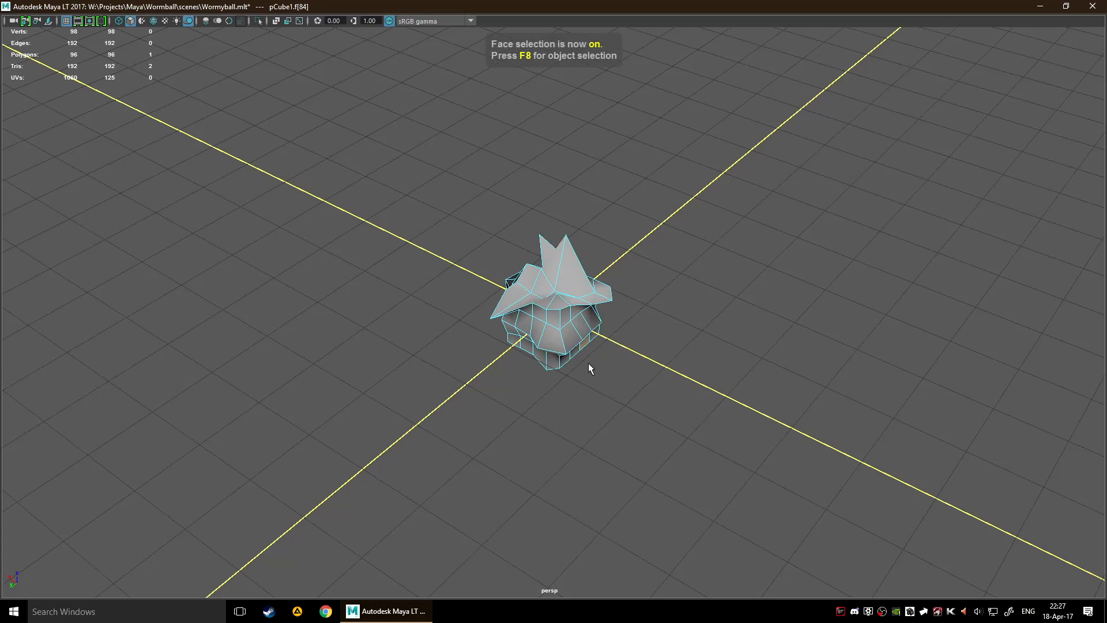
key(F9)
key(F8)
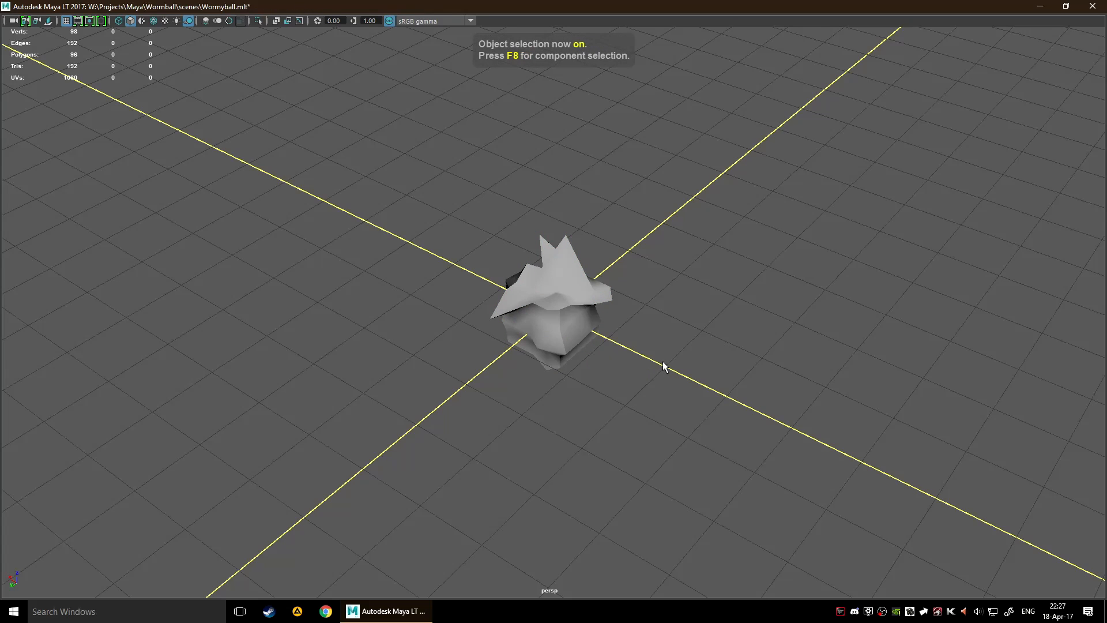
click(601, 324)
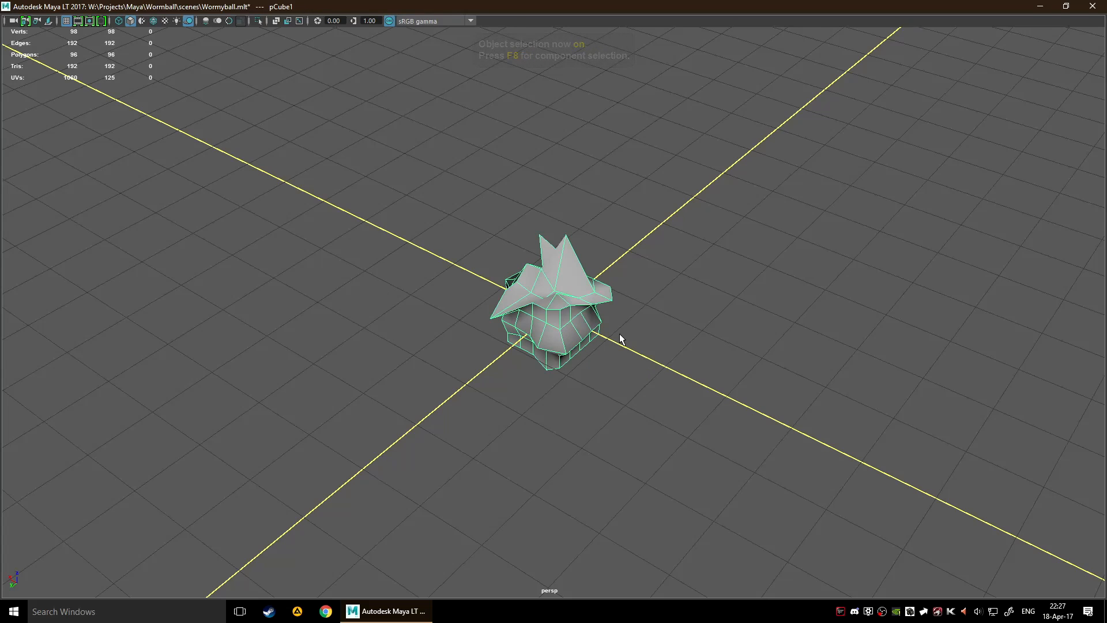
- Try scaling the whole cube from a corner of the universal manipulator, and activate the Move tool
key(t)
scroll(665, 413, up, 2)
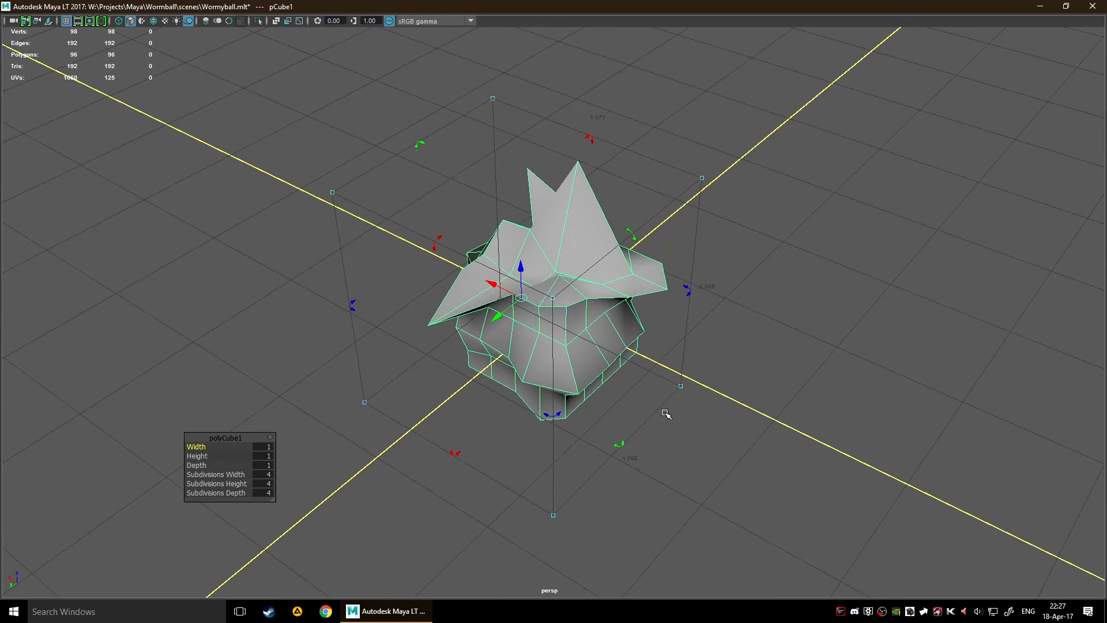
drag(678, 389, 722, 432)
mouse_move(731, 422)
alt+mouse_down()
mouse_move(682, 409)
mouse_move(709, 452)
mouse_move(775, 478)
mouse_move(732, 456)
mouse_move(740, 429)
alt+mouse_up()
key(w)
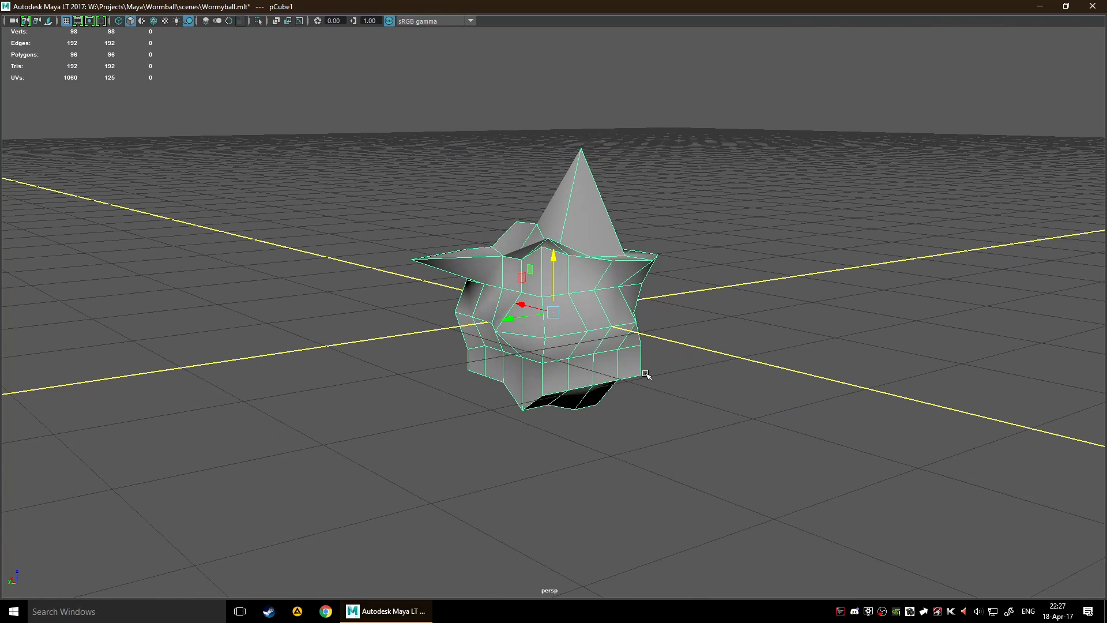
- Move the cube along its Y axis and tilt it about Y with the universal manipulator
key(t)
alt+drag(647, 378, 590, 379)
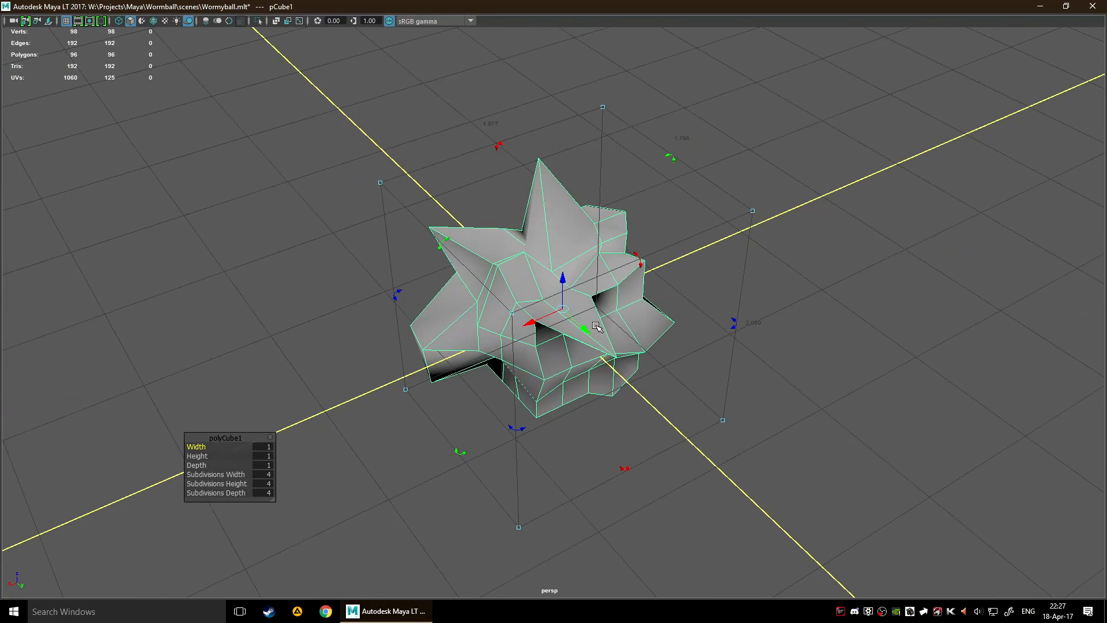
drag(585, 327, 699, 436)
alt+drag(657, 395, 739, 388)
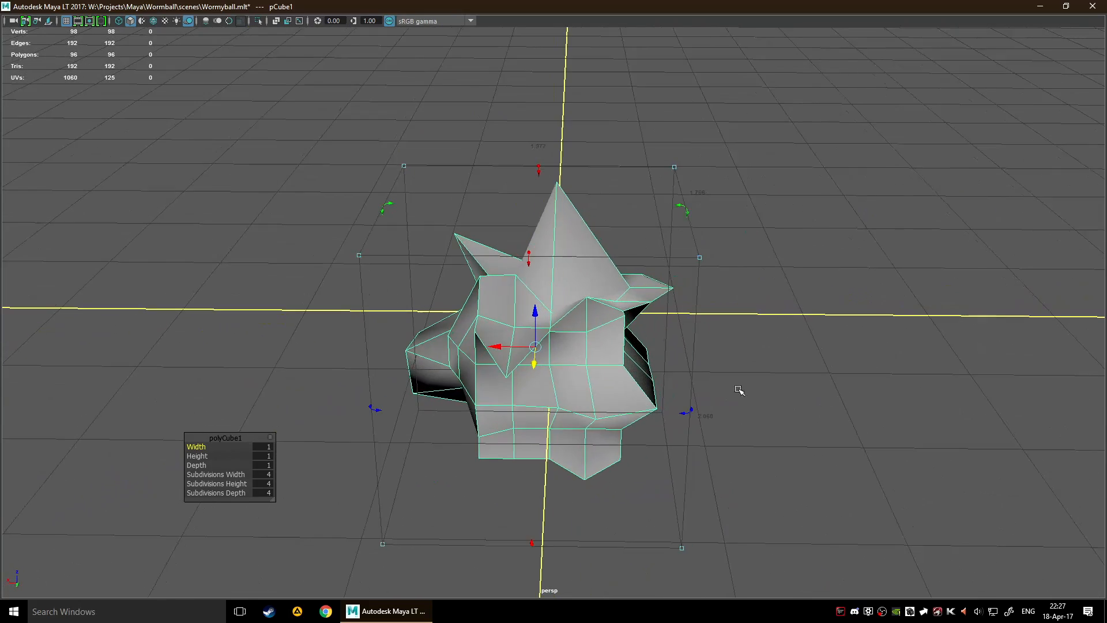
drag(674, 211, 600, 363)
- Turn the cube with the Rotate tool, reselect it and bring back the universal manipulator
key(e)
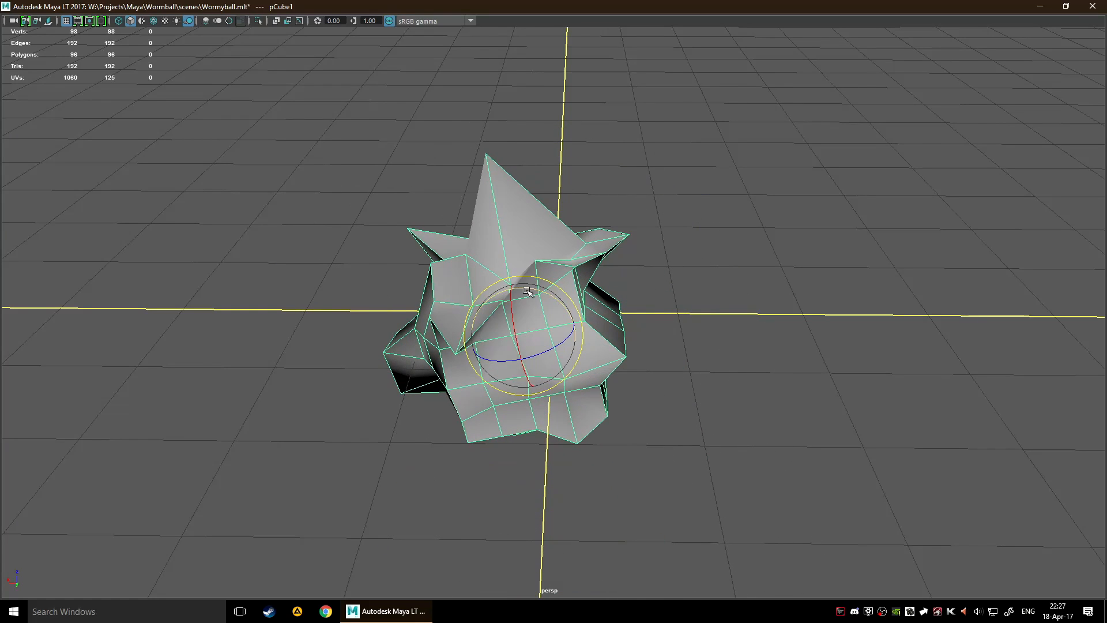
drag(525, 290, 870, 371)
click(674, 375)
click(552, 331)
key(t)
alt+drag(692, 294, 645, 311)
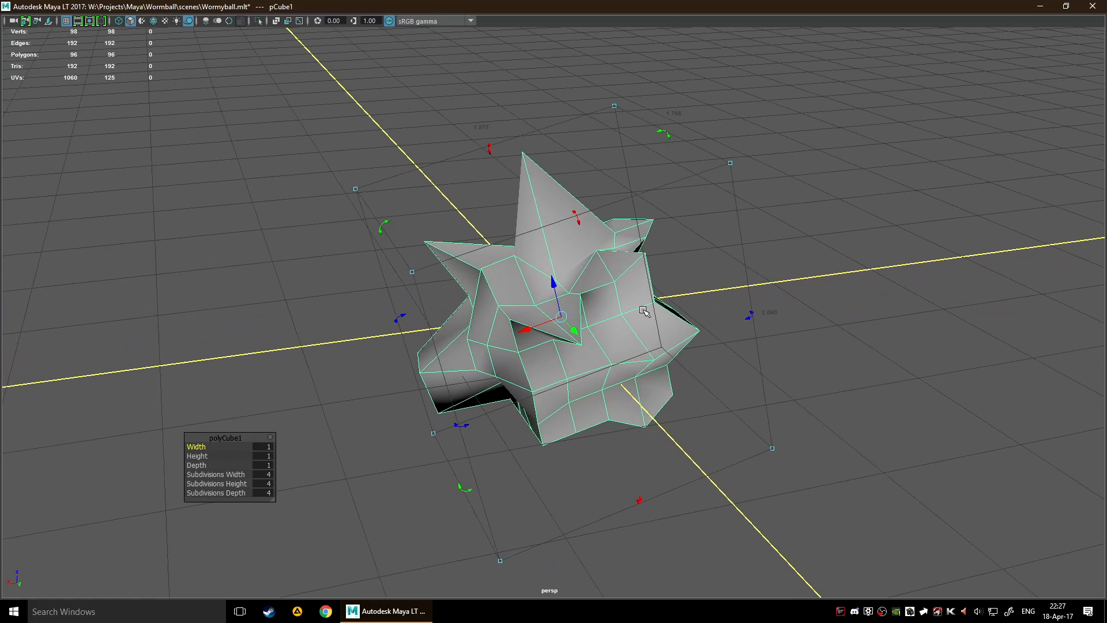
- Compare the Rotate tool with the universal manipulator and move the cube freely to a new spot
key(e)
key(t)
alt+drag(822, 294, 457, 322)
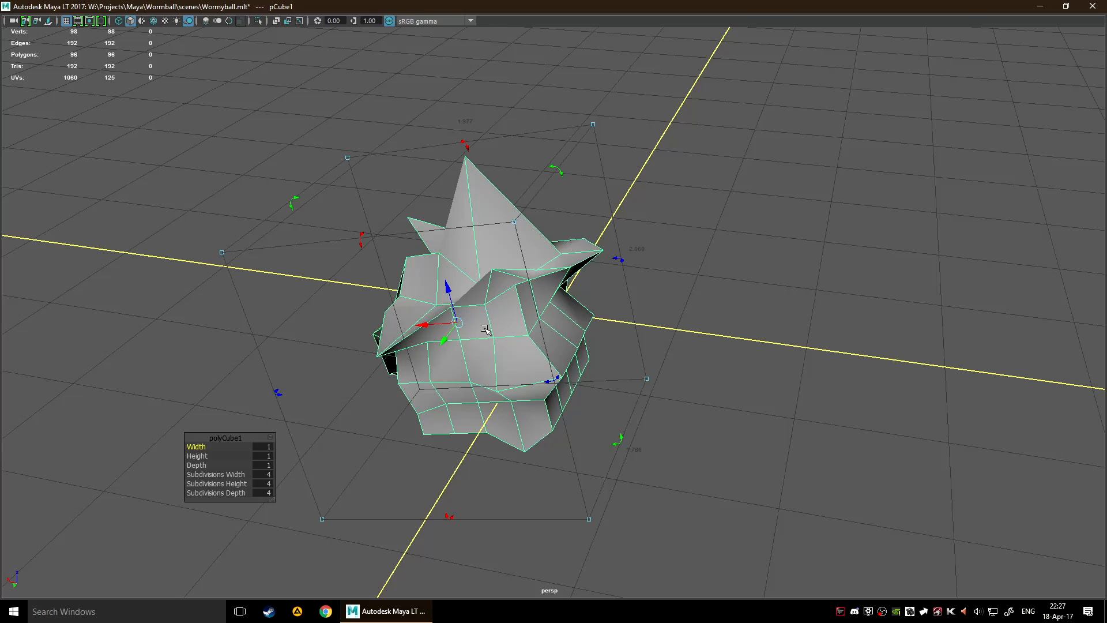
drag(456, 322, 562, 288)
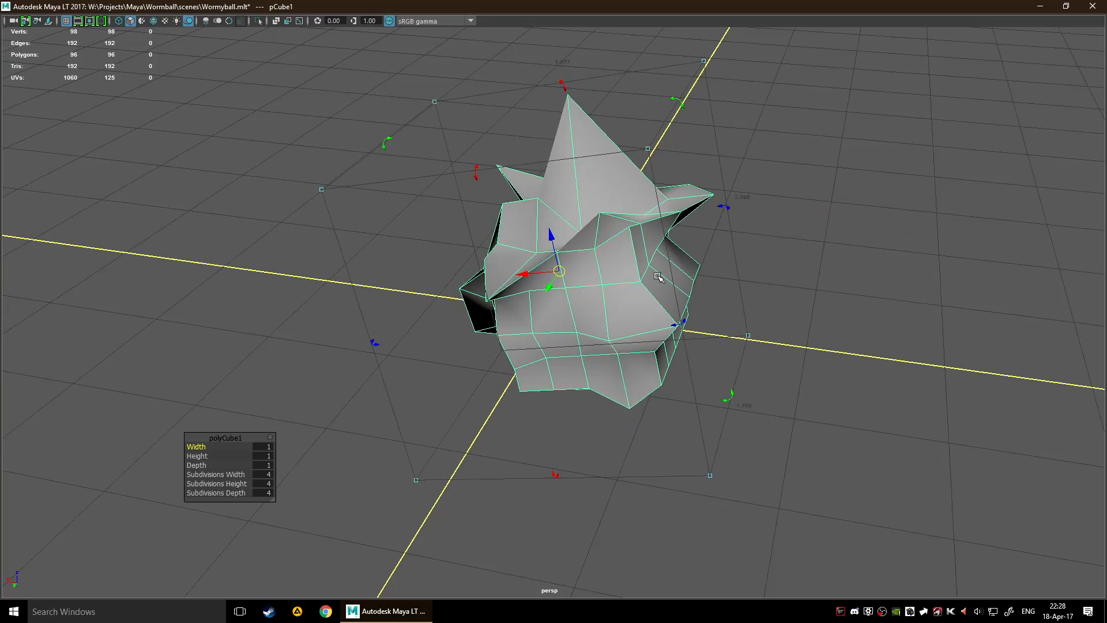
alt+drag(828, 304, 734, 307)
scroll(928, 322, down, 5)
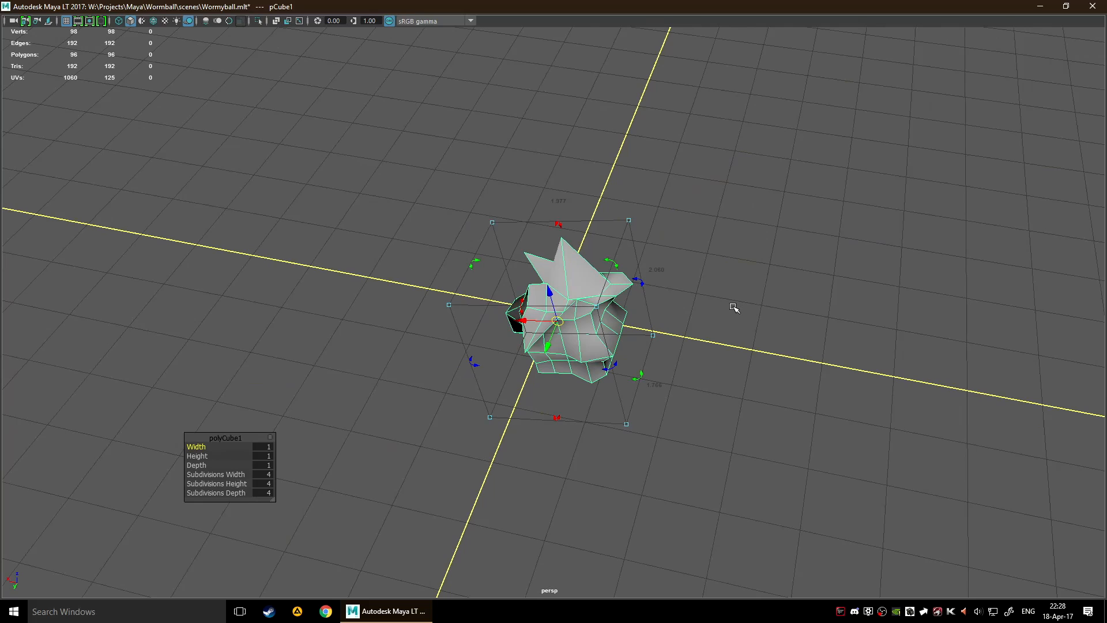
mouse_move(734, 307)
alt+mouse_down()
mouse_move(743, 283)
mouse_move(750, 310)
alt+mouse_up()
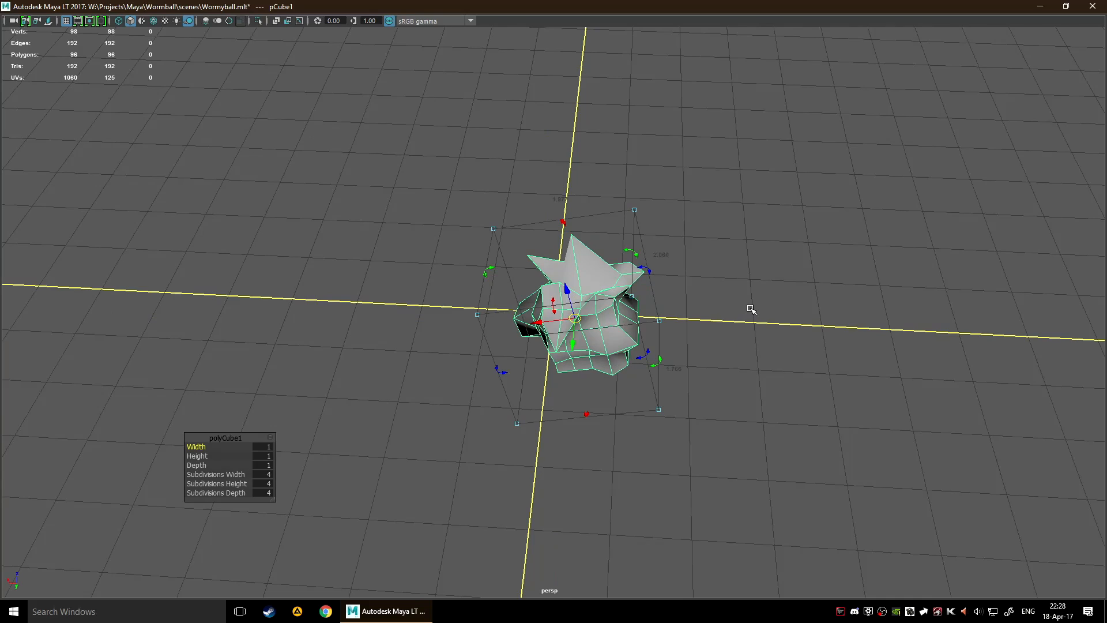
- Rotate the cube about its Y axis with the Rotate tool and open the Channel Box / Layer Editor
key(e)
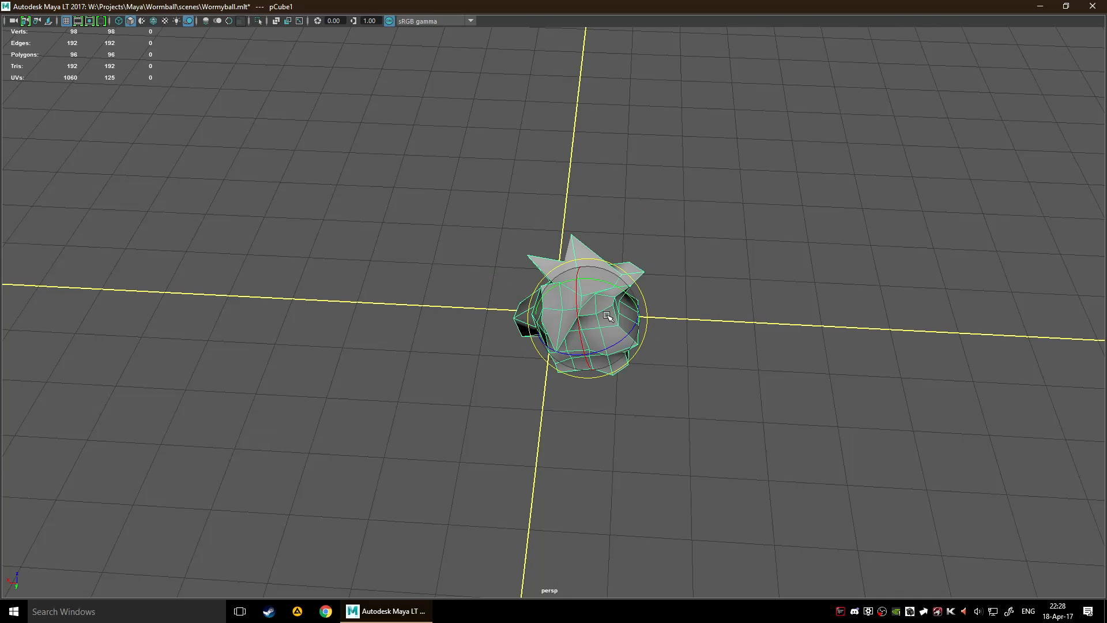
alt+drag(710, 275, 669, 250)
key(ctrl+z)
scroll(612, 259, up, 4)
key(ctrl+a)
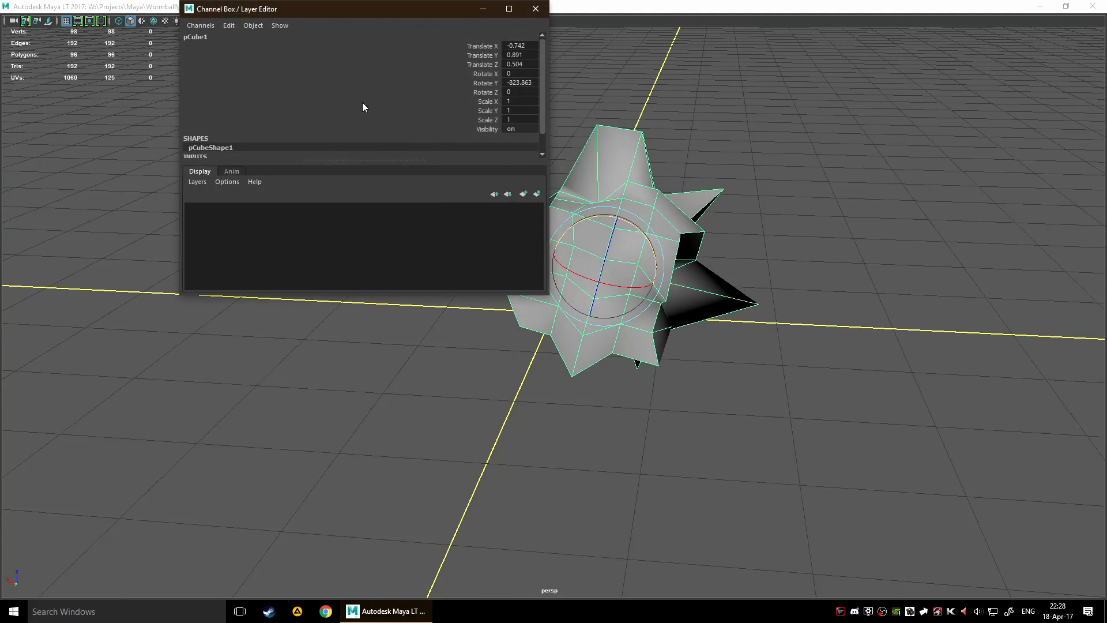
- Reposition and narrow the Channel Box / Layer Editor beside the cube, then open the cube's Attribute Editor and bring it fully into view
drag(375, 12, 291, 136)
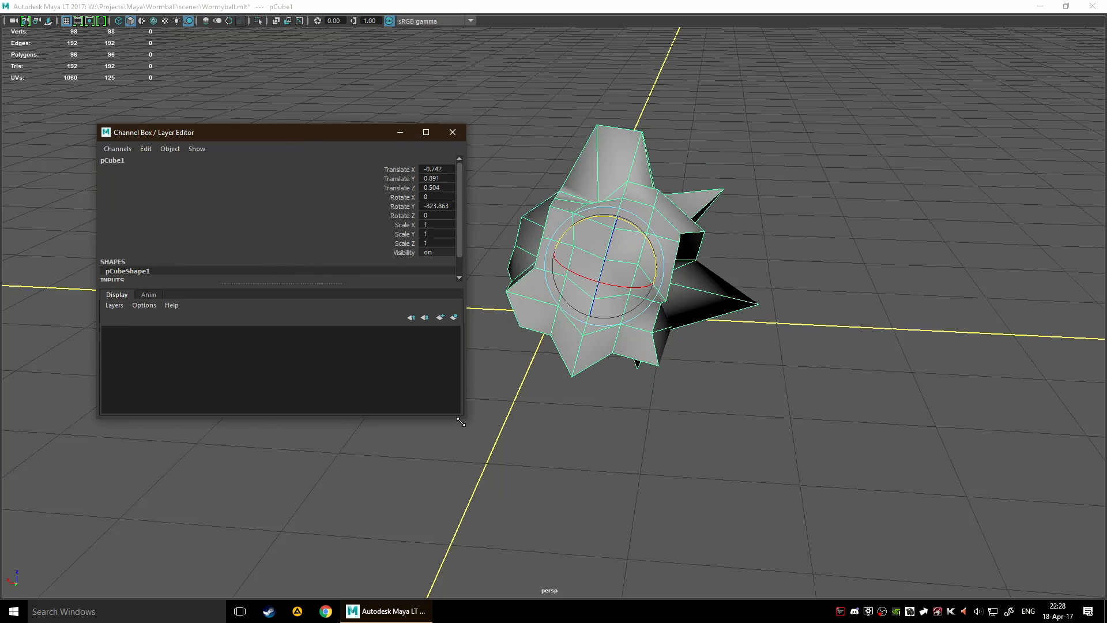
drag(462, 414, 241, 556)
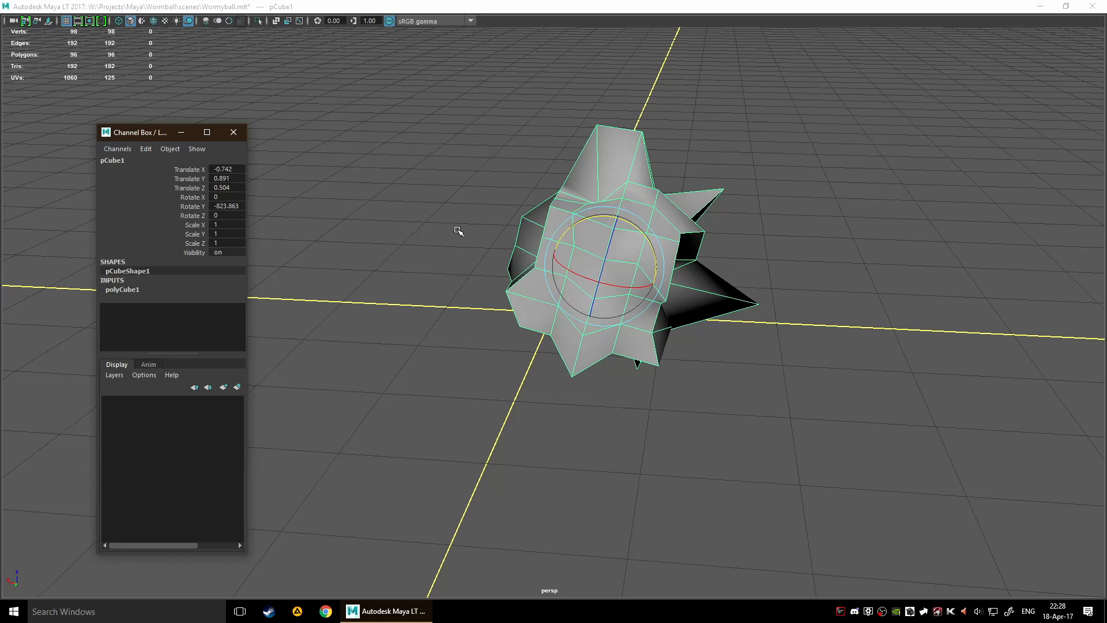
right_drag(626, 256, 634, 289)
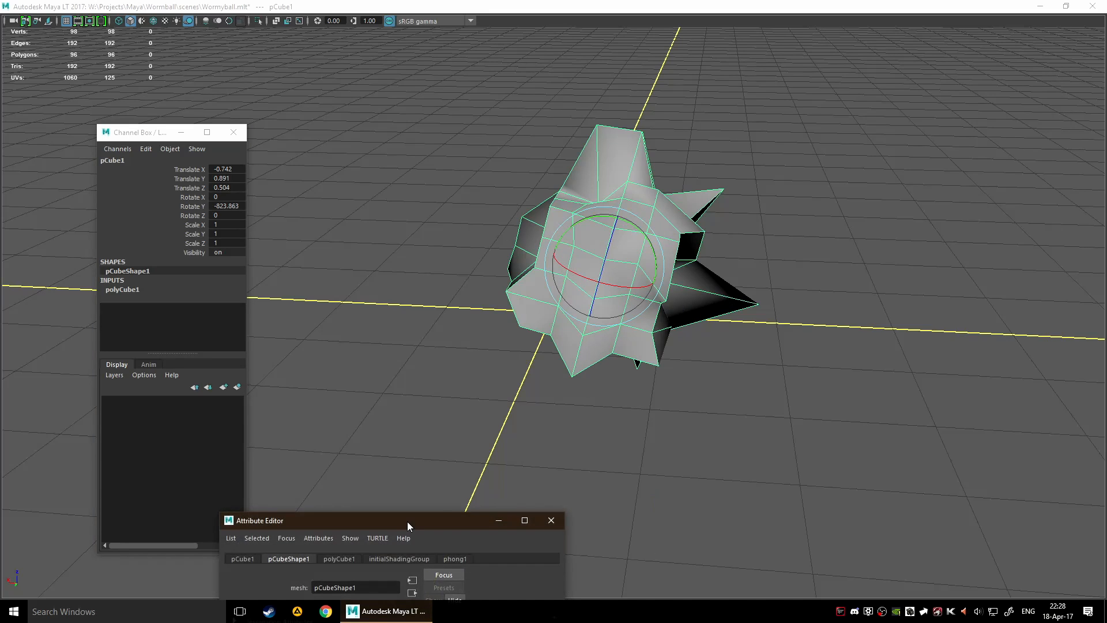
drag(408, 526, 687, 203)
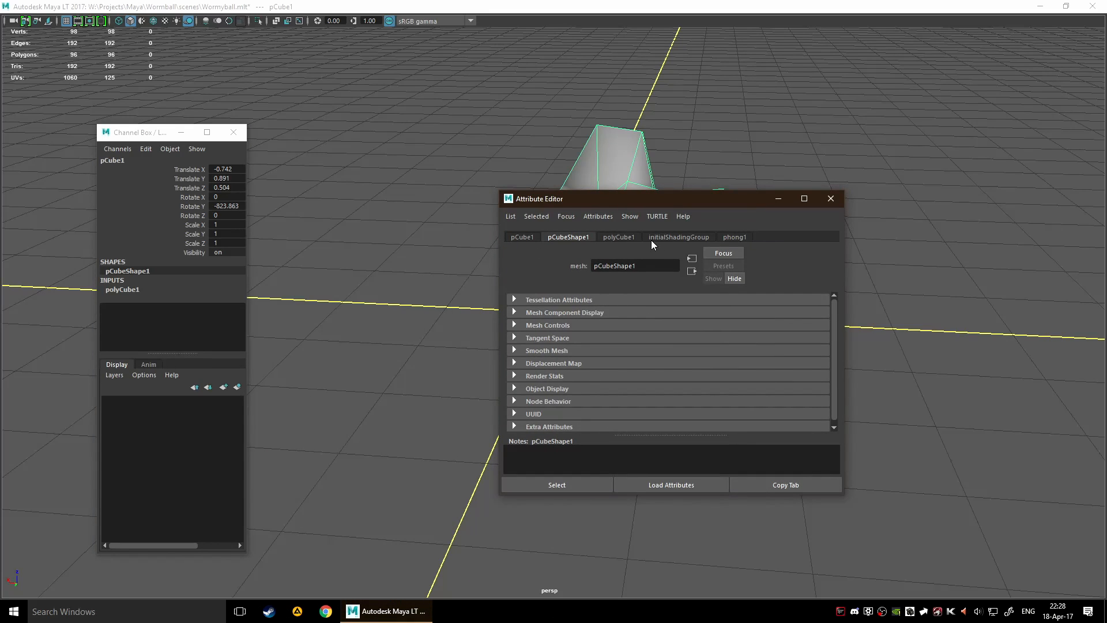
- Examine the cube's polyCube1 history settings and its pCube1 transform attributes
click(611, 238)
scroll(610, 331, down, 1)
scroll(611, 328, up, 1)
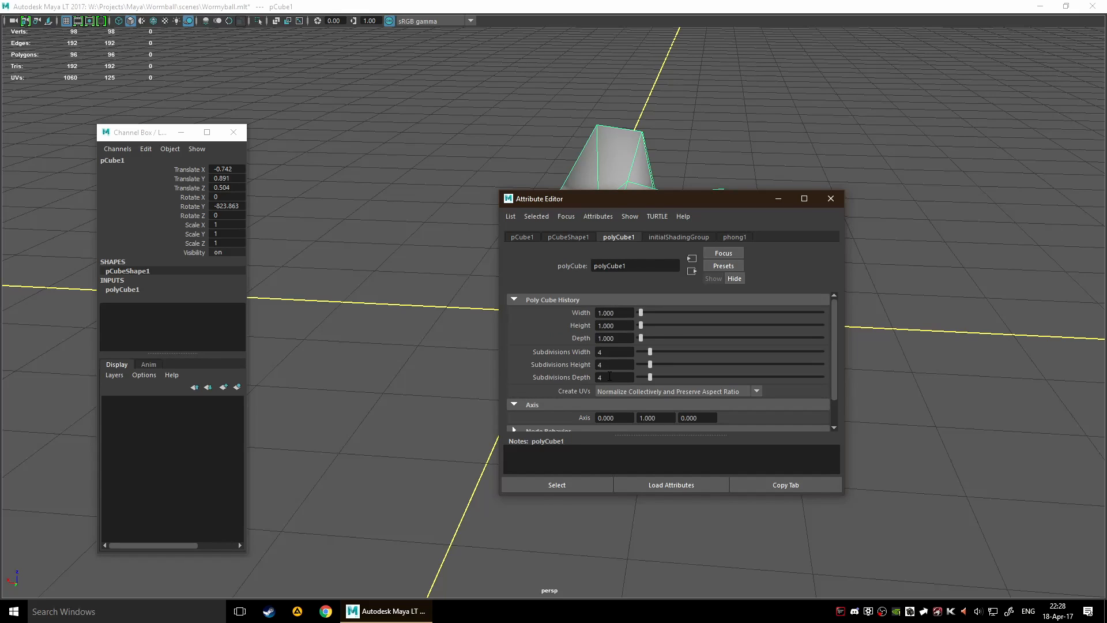
scroll(611, 366, down, 1)
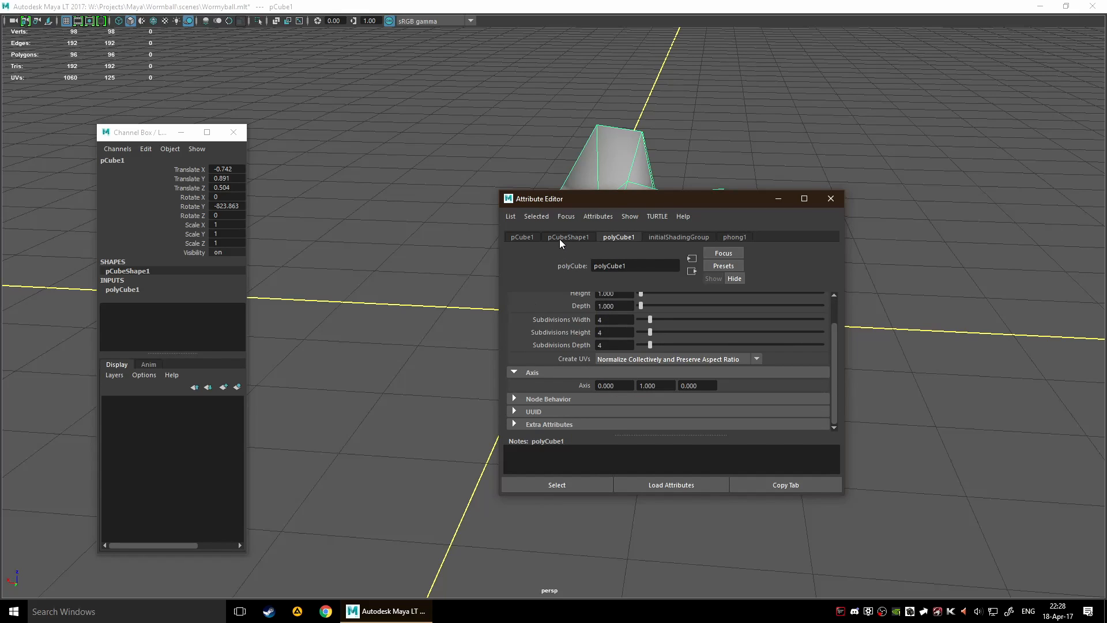
click(532, 236)
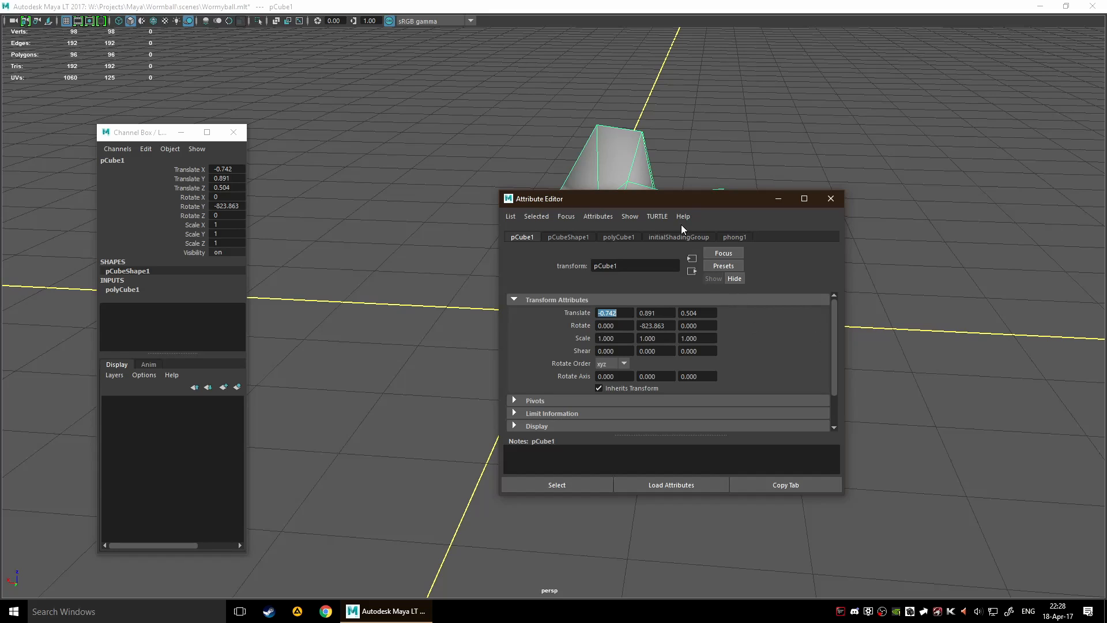
- Close the Attribute Editor and the Channel Box / Layer Editor, and deselect the cube
drag(678, 199, 930, 169)
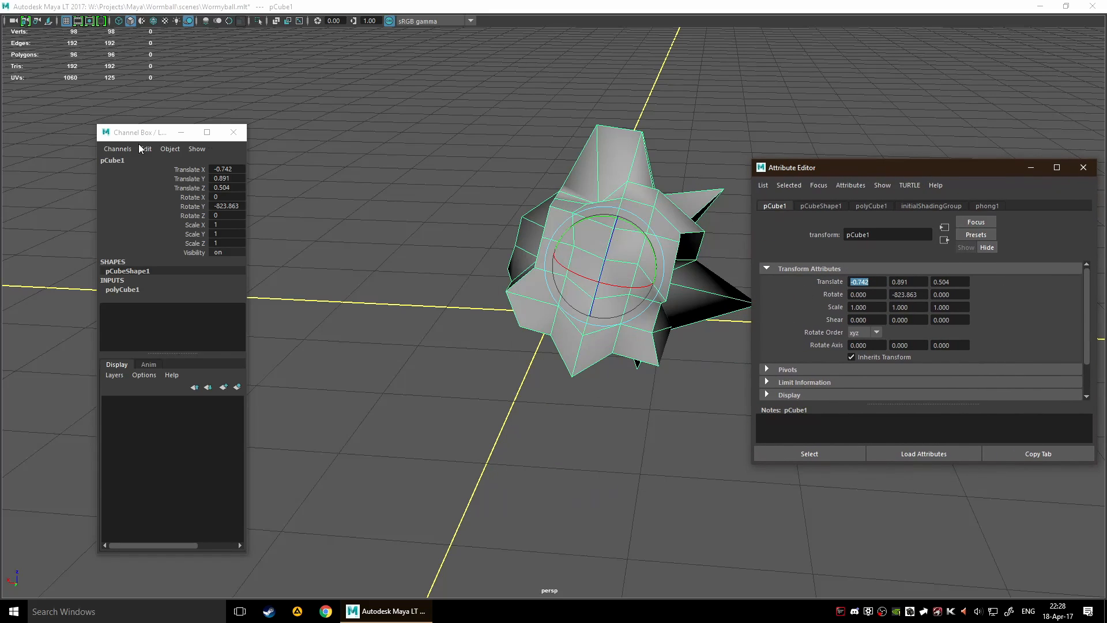
click(1083, 168)
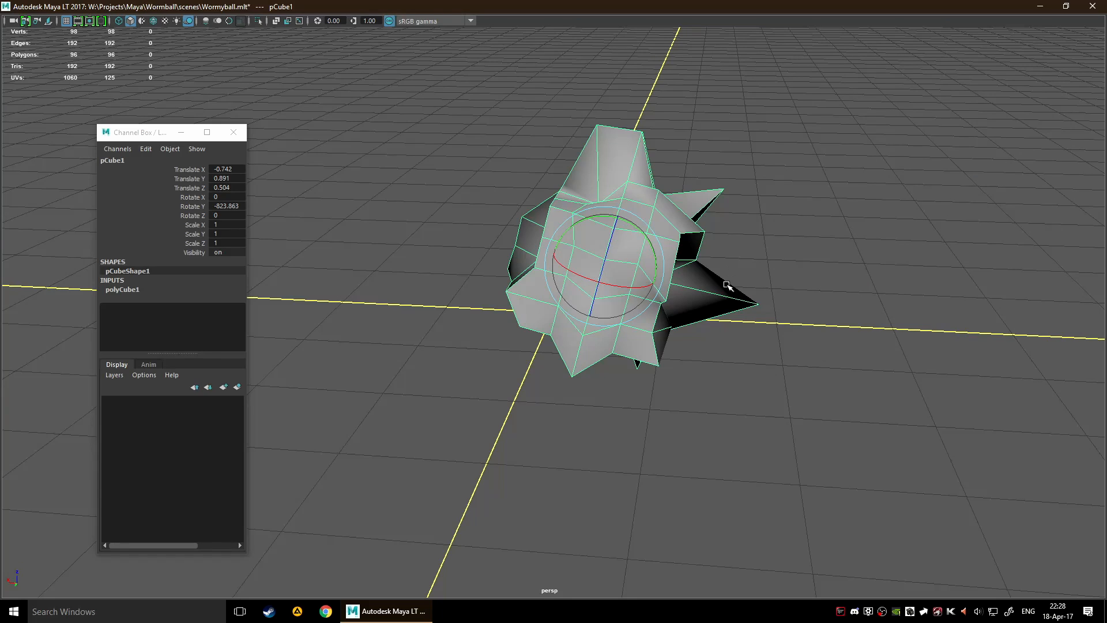
click(239, 132)
click(523, 407)
- Reselect the cube and frame it in the perspective view
scroll(697, 400, down, 5)
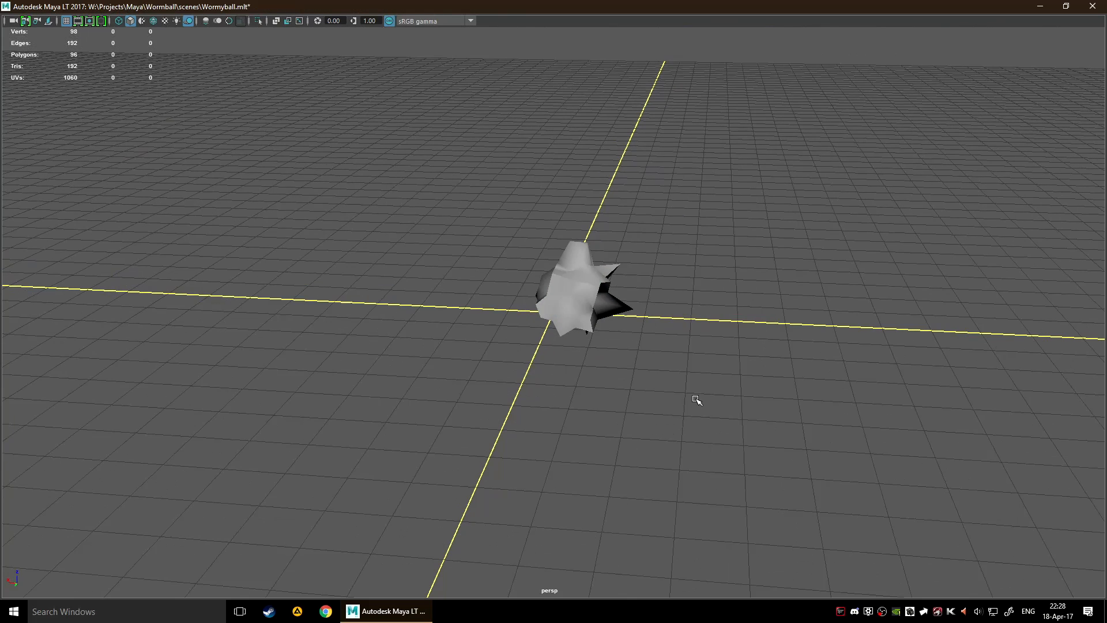
alt+drag(697, 400, 767, 384)
click(632, 326)
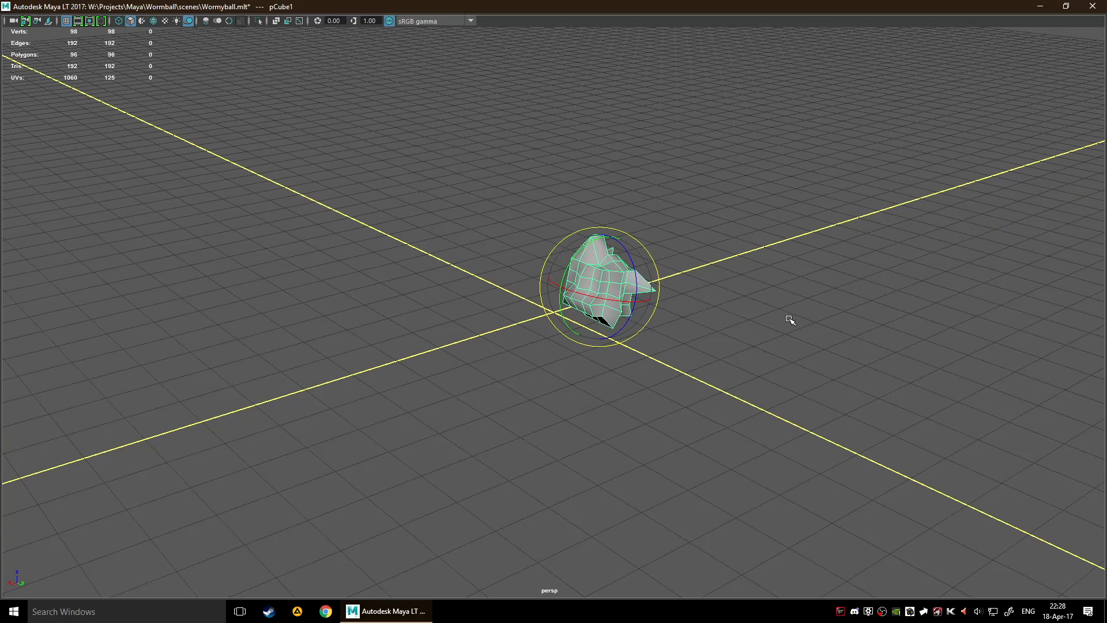
key(f)
click(798, 311)
alt+drag(800, 310, 600, 323)
click(600, 323)
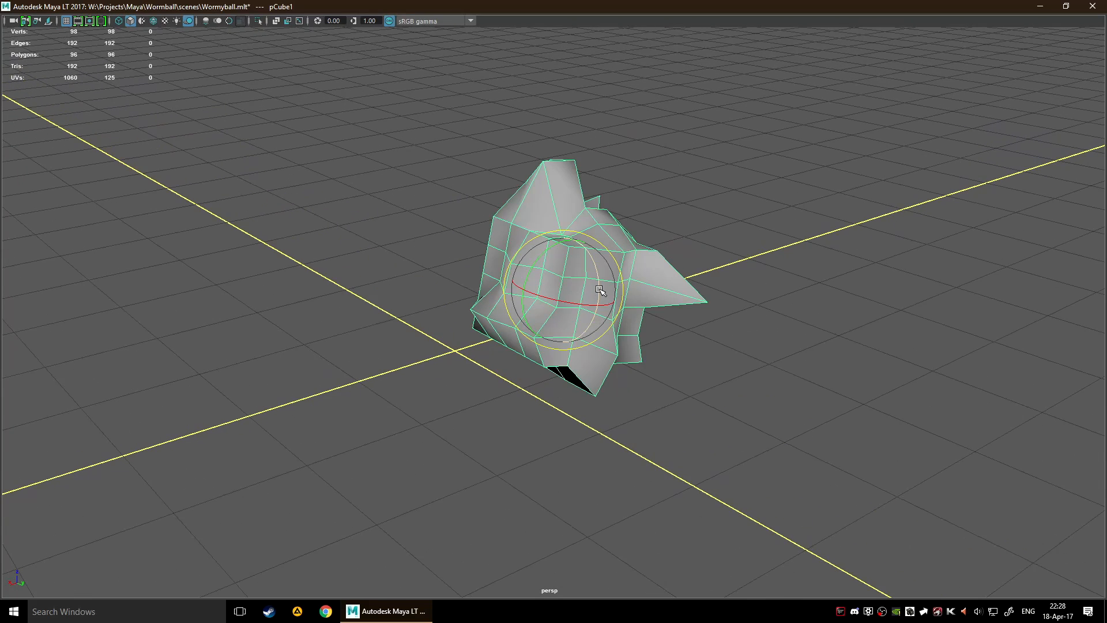
- Switch to edge selection, select a vertical run of edges on the cube's front, and activate the Select tool
key(F10)
double_click(559, 292)
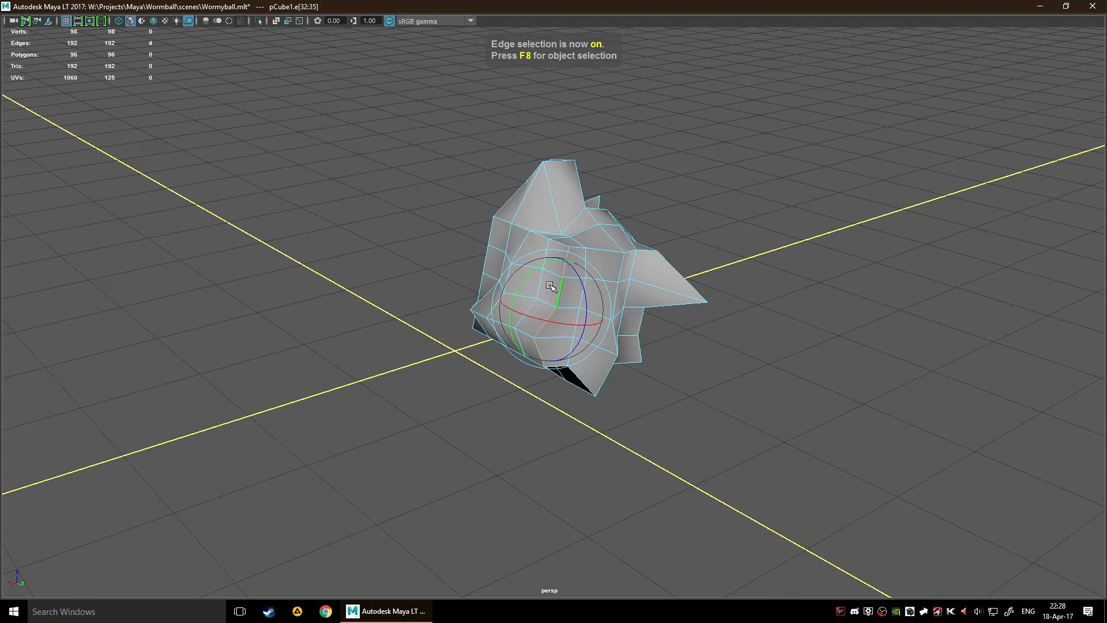
key(q)
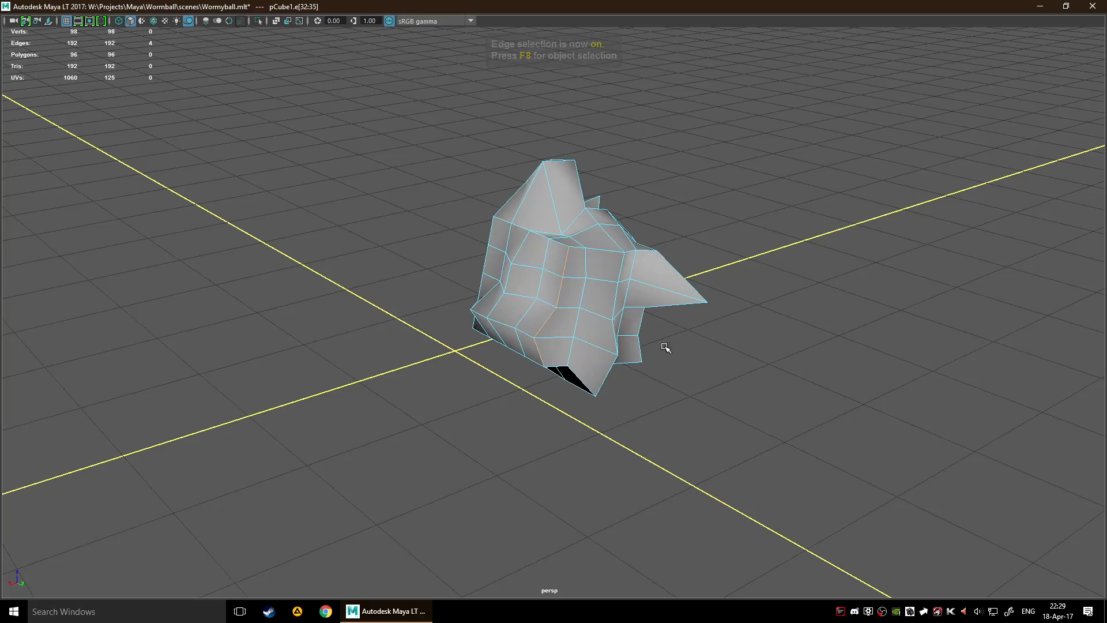
- Return to object selection and show the cube's construction history values with the Show Manipulator tool
alt+drag(662, 344, 794, 410)
click(794, 410)
key(F8)
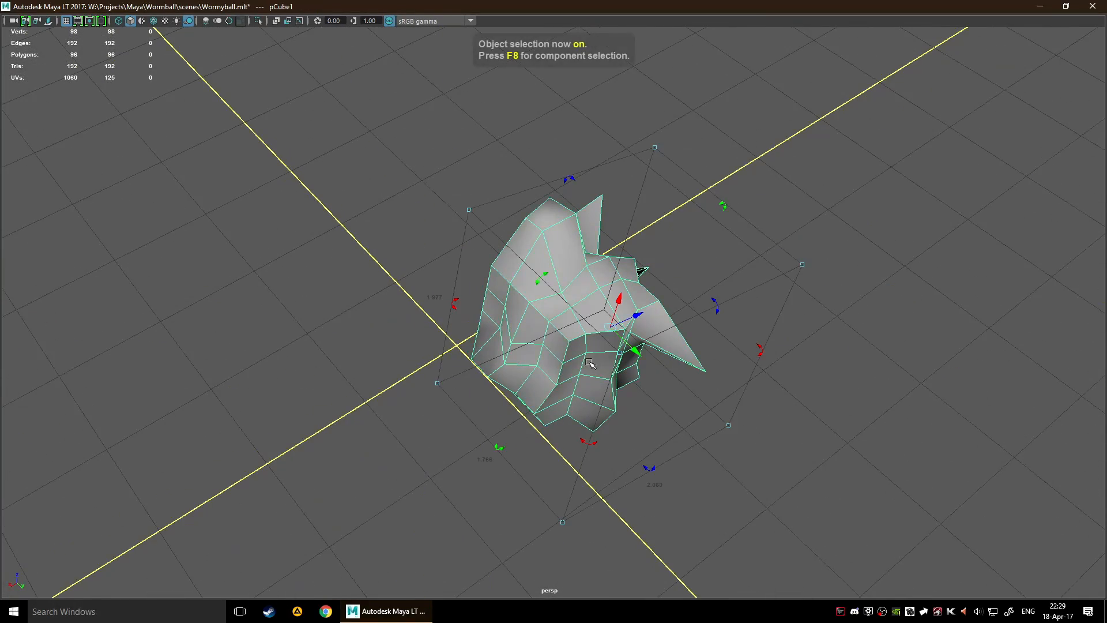
key(t)
alt+drag(815, 408, 766, 388)
click(766, 388)
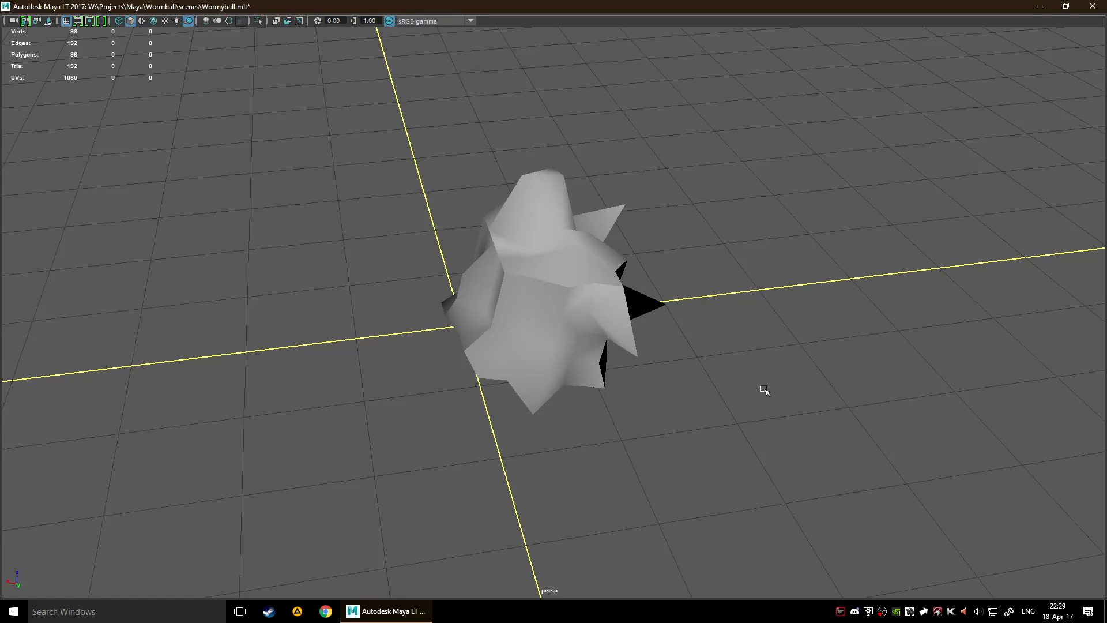
click(602, 355)
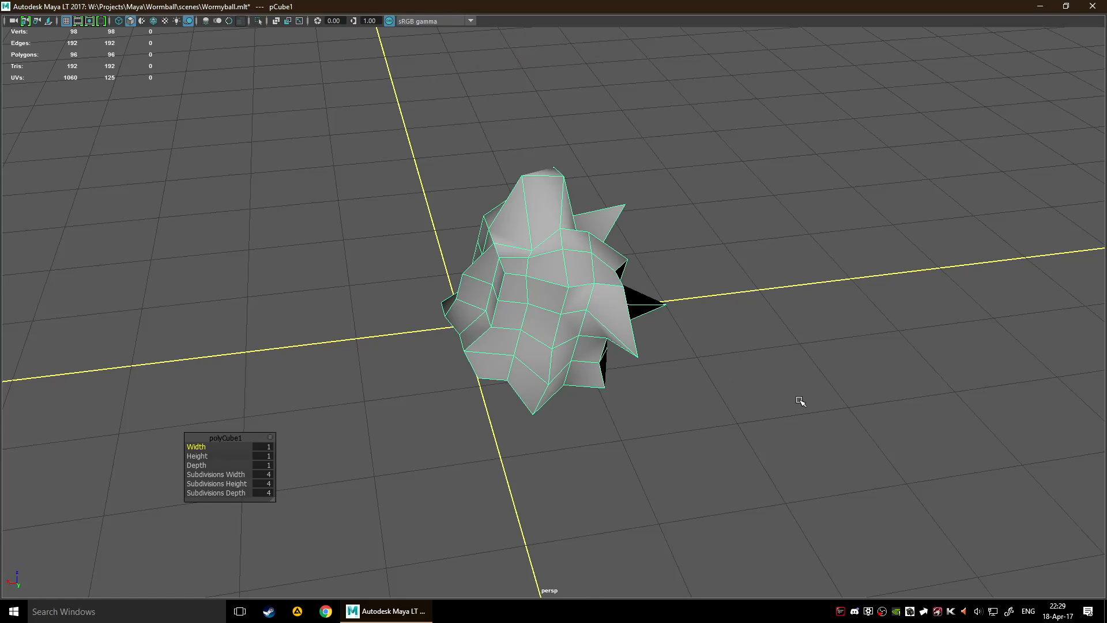
alt+drag(807, 375, 719, 367)
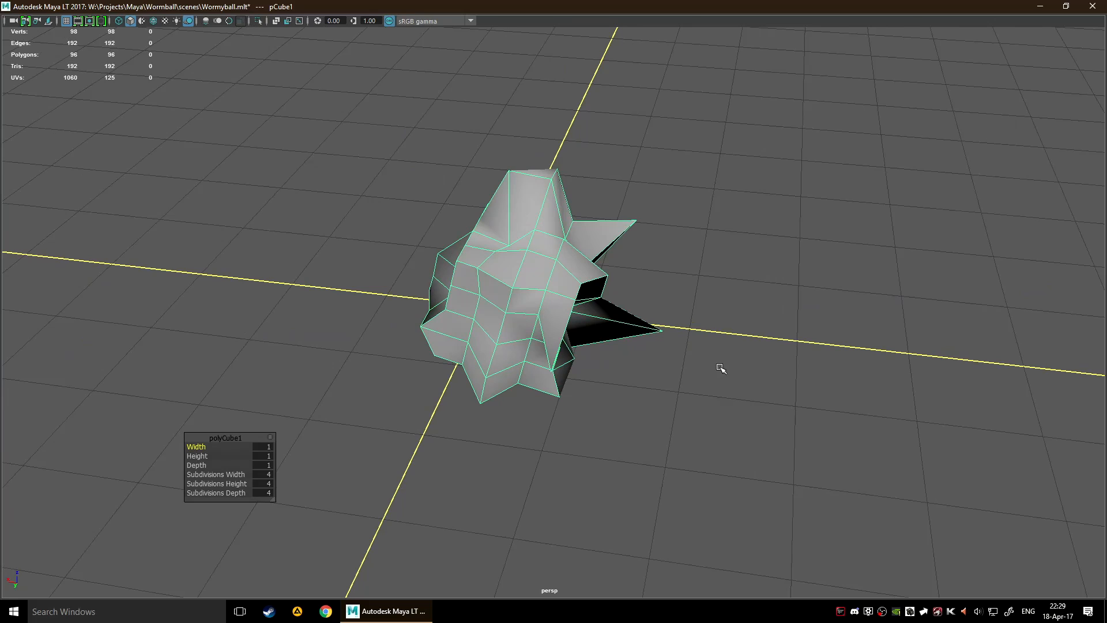
- Delete the deformed cube from the scene
key(Delete)
alt+drag(654, 340, 591, 299)
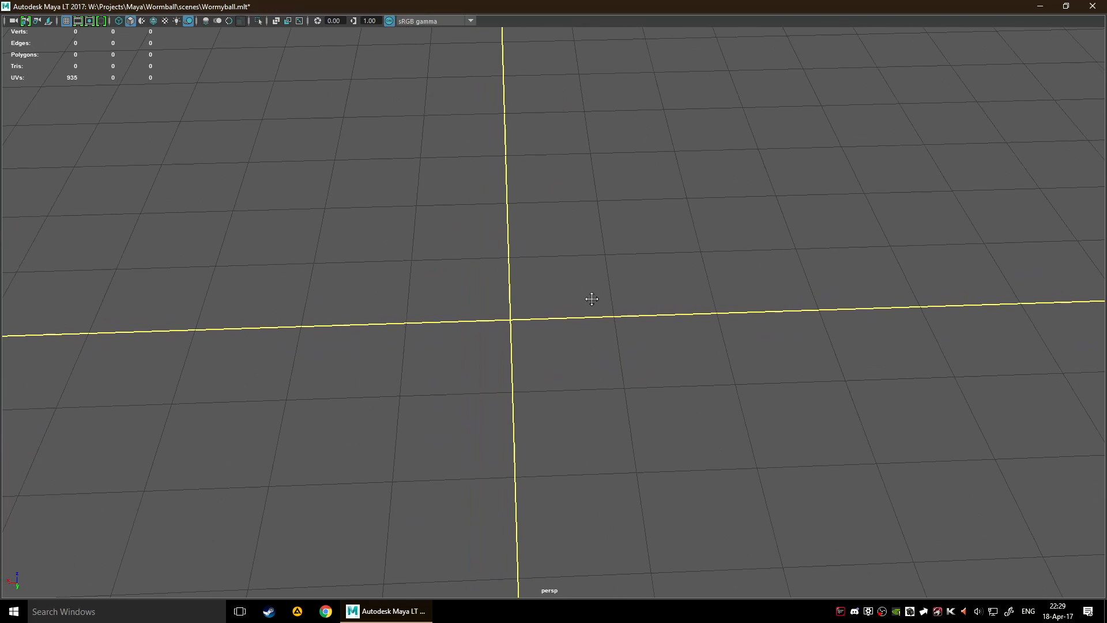
alt+drag(449, 420, 563, 361)
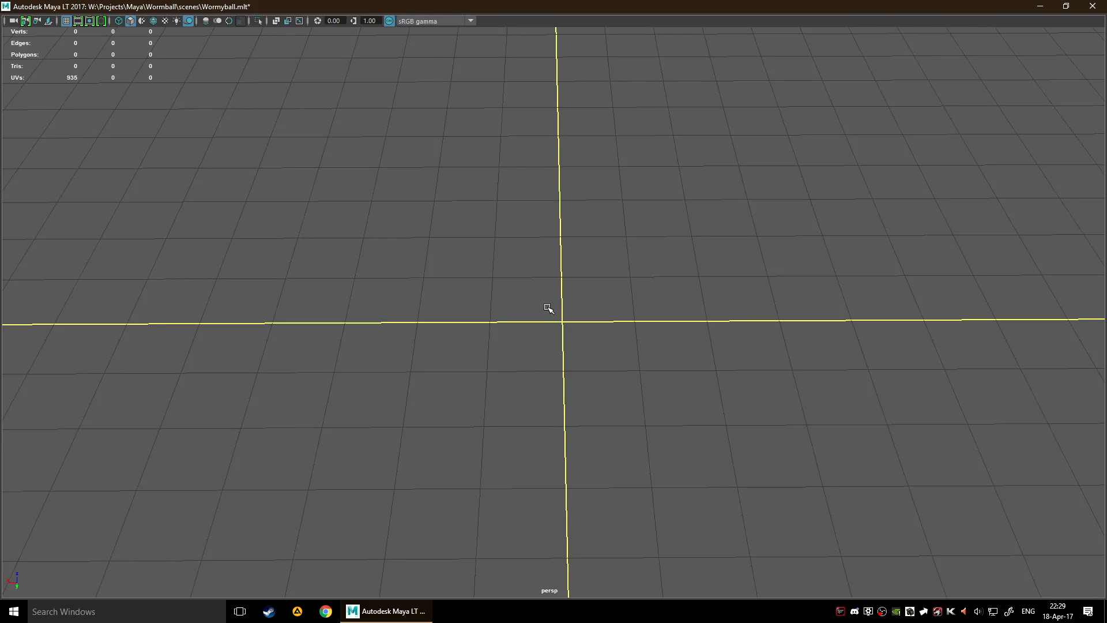
scroll(561, 322, down, 3)
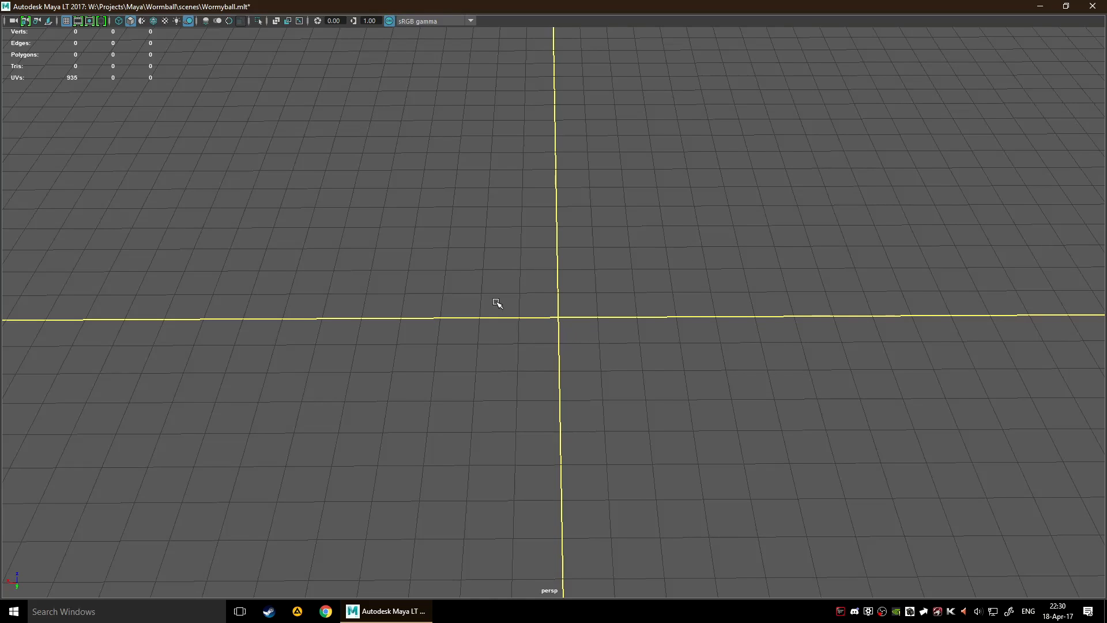
- Detach the Surfaces commands from the hotbox as a floating window beside the grid's centre
key(space)
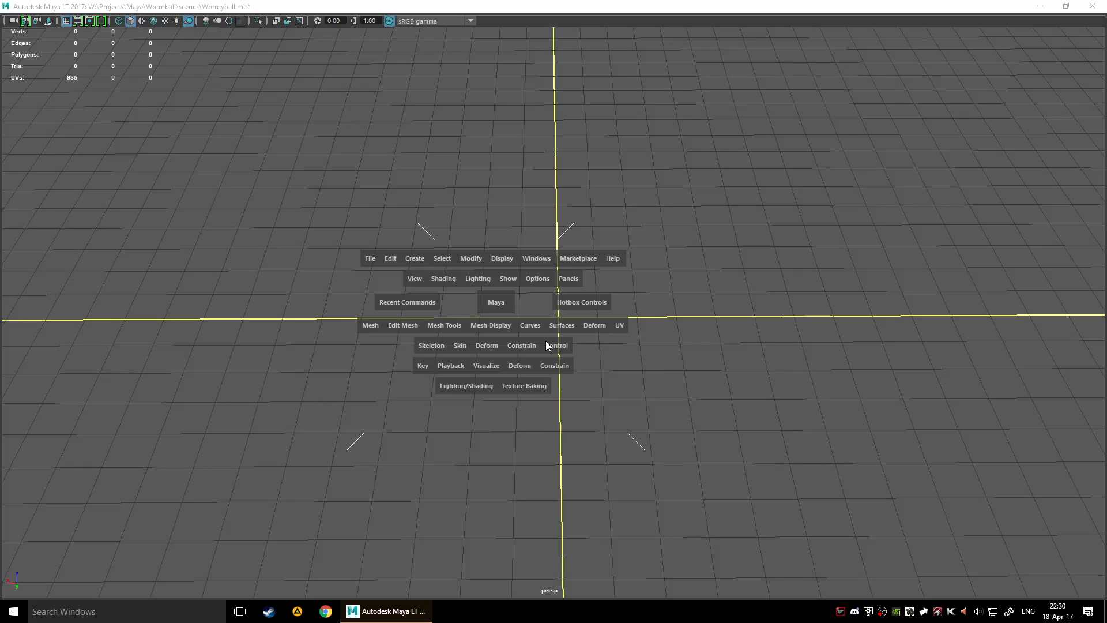
click(552, 325)
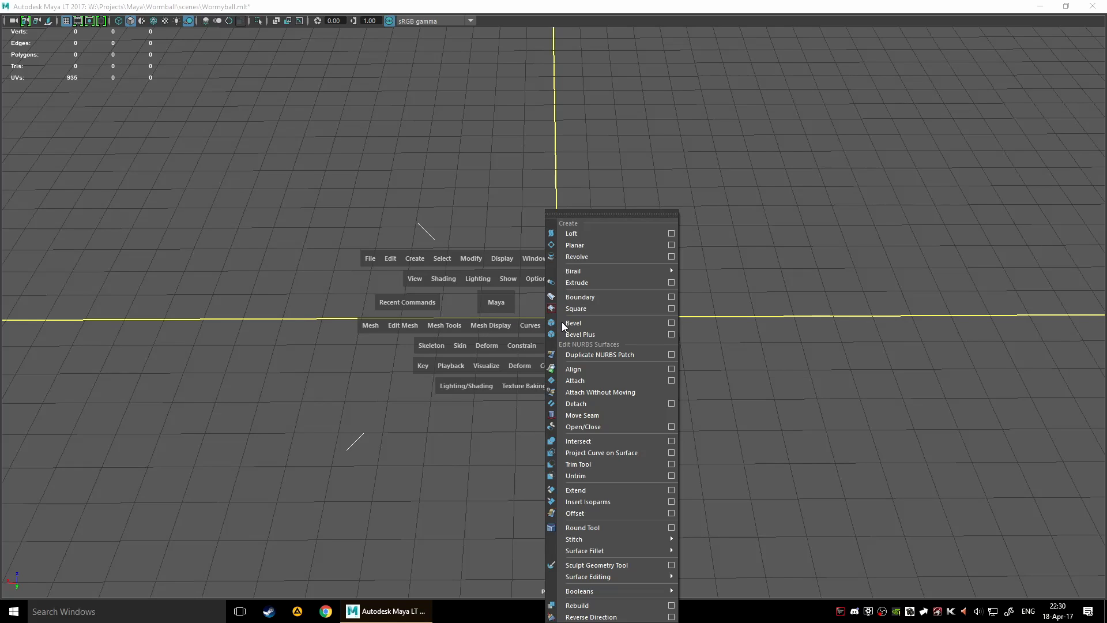
click(583, 212)
drag(598, 206, 710, 133)
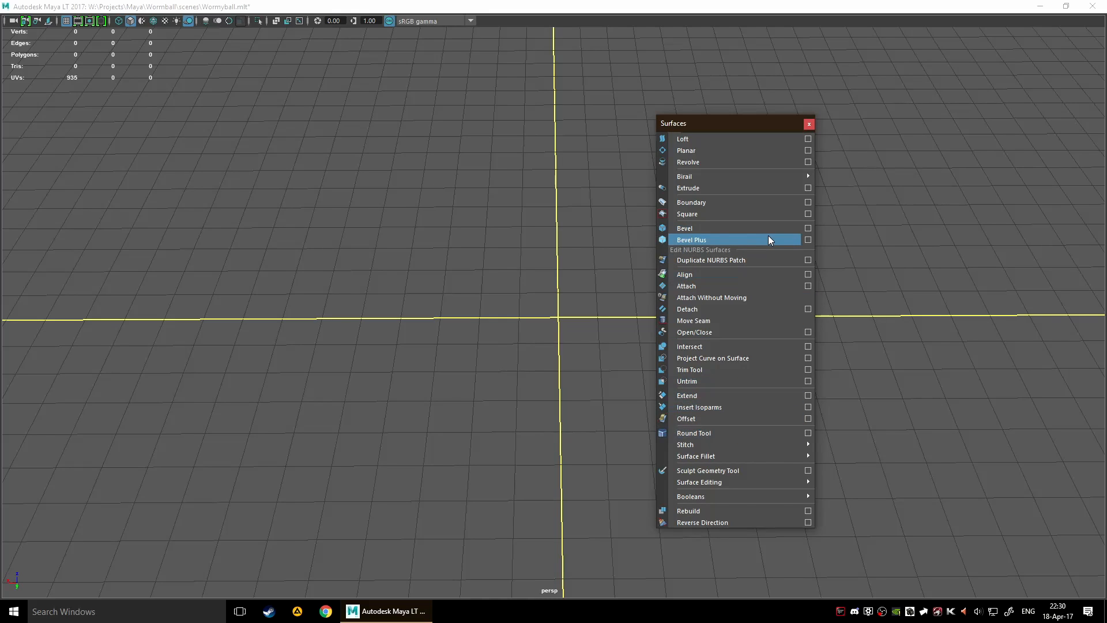
- Open the Bevel Plus options and examine both the bevel settings and the output options
click(806, 242)
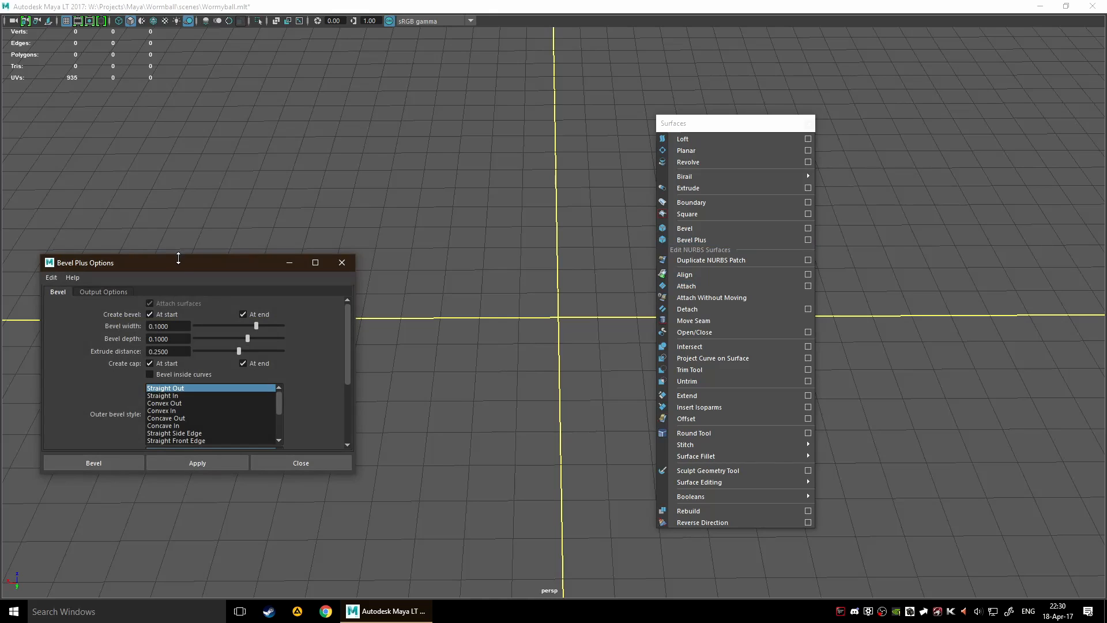
drag(183, 266, 460, 232)
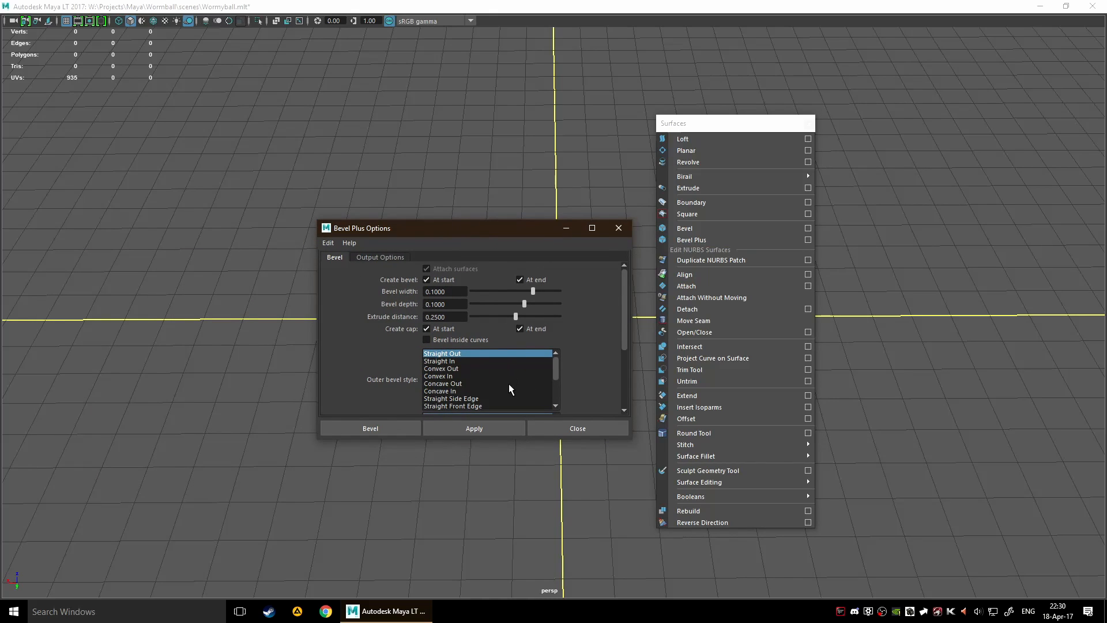
scroll(508, 383, down, 3)
scroll(491, 376, up, 2)
scroll(491, 358, up, 2)
scroll(588, 312, down, 3)
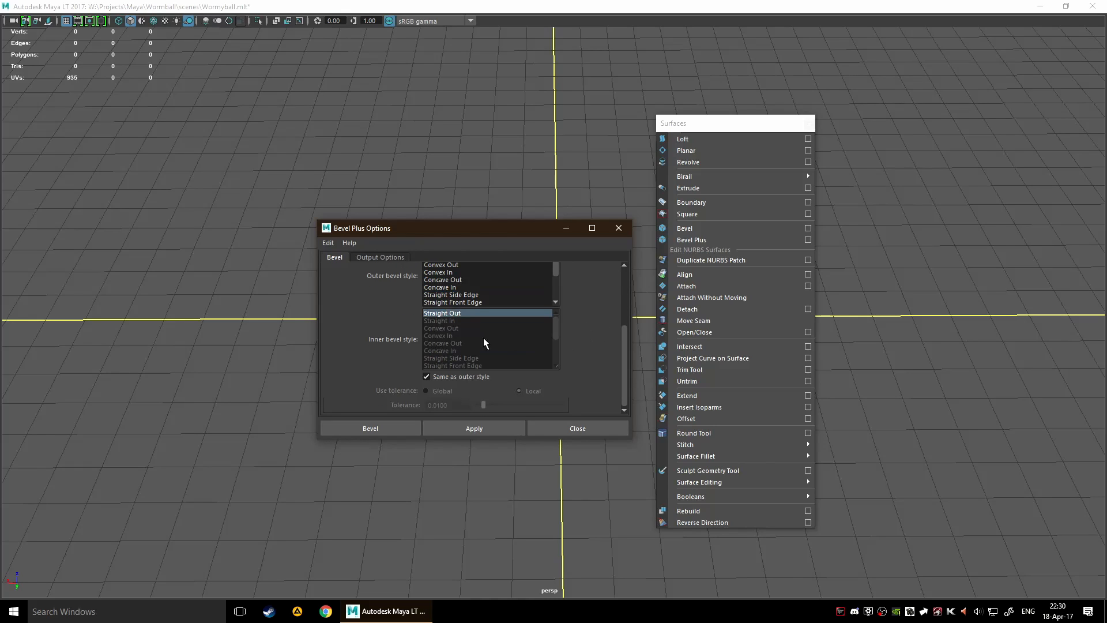
scroll(558, 332, up, 3)
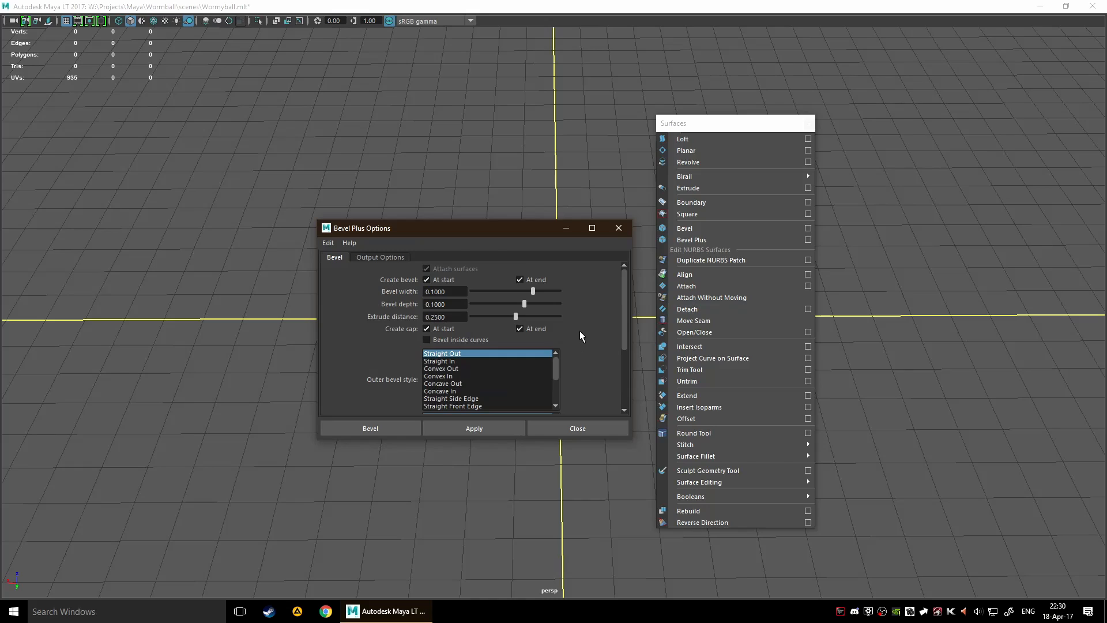
click(372, 256)
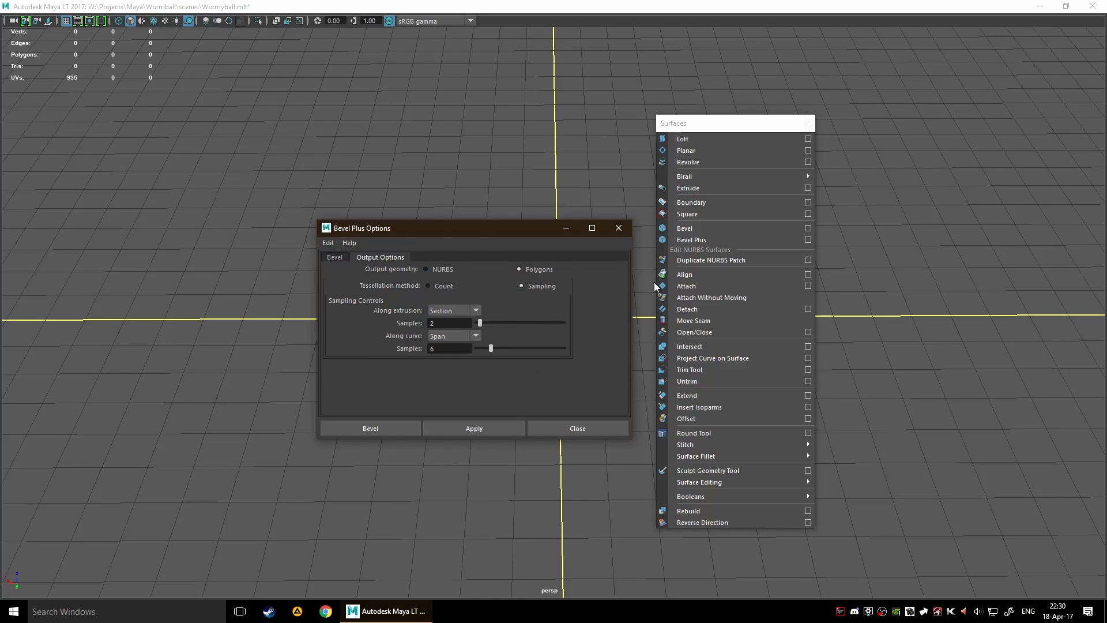
click(333, 257)
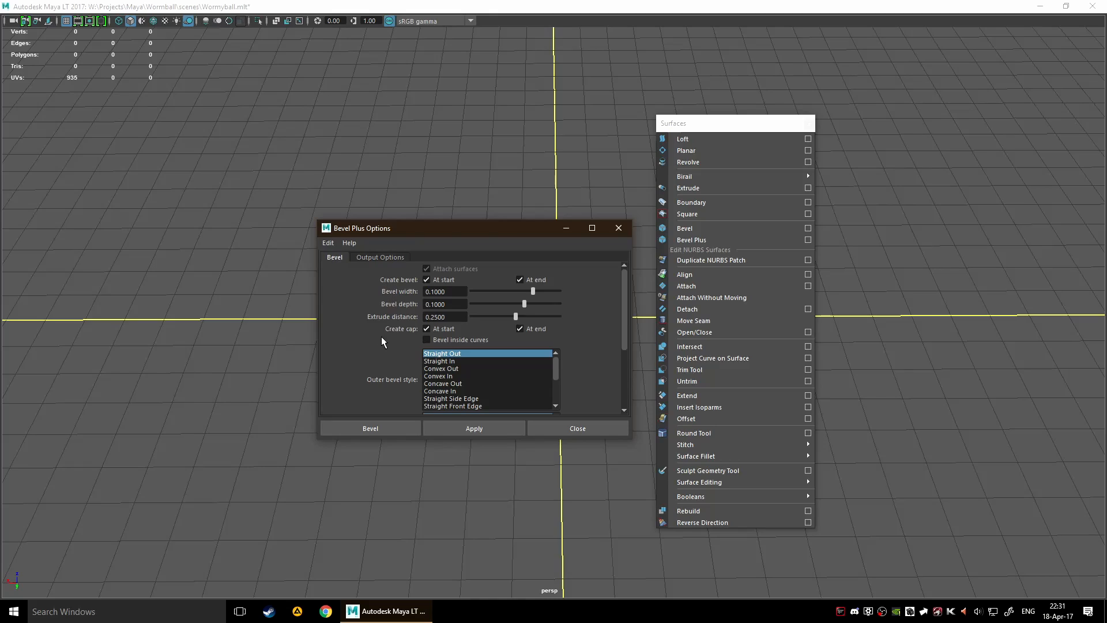
- Open the Bevel Plus Options help page in the browser and read through to its related topics
click(356, 245)
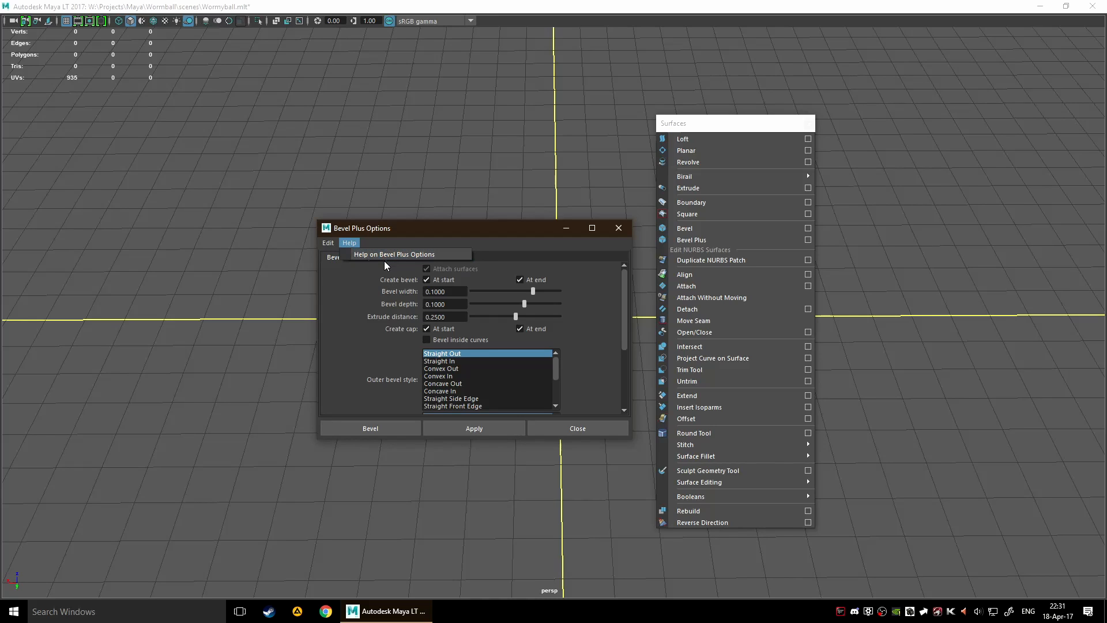
click(396, 250)
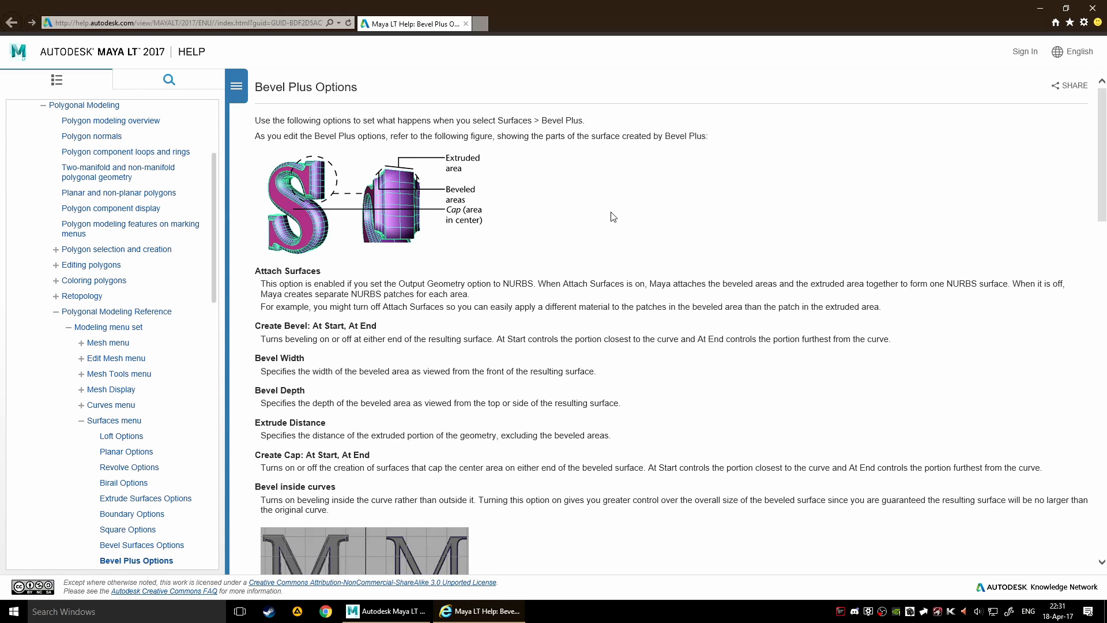
scroll(613, 217, down, 10)
scroll(594, 260, up, 2)
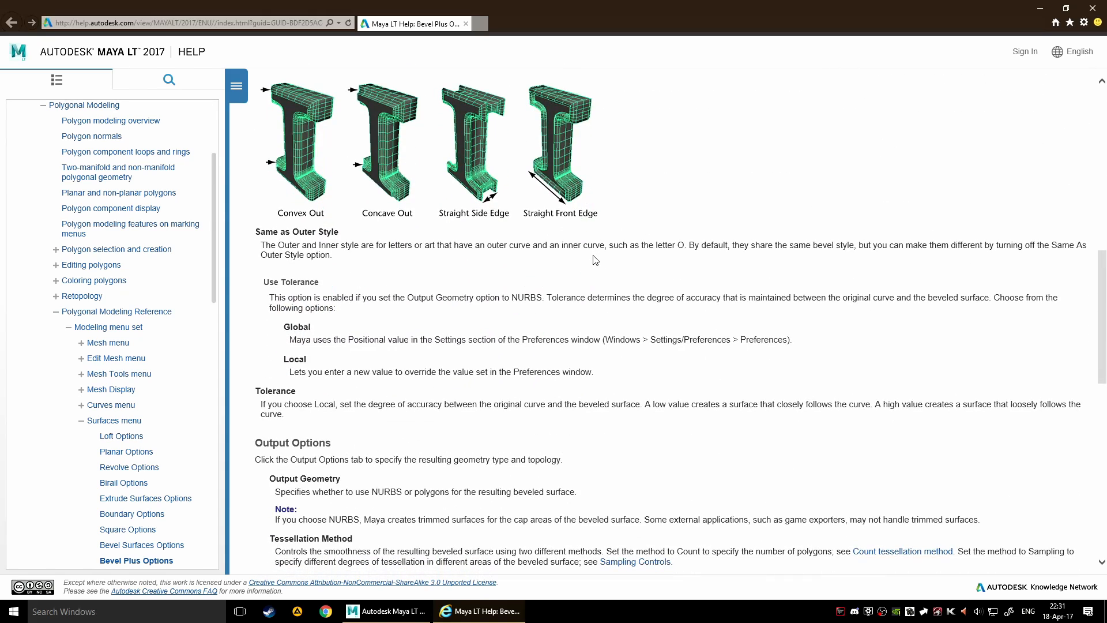
scroll(595, 260, down, 8)
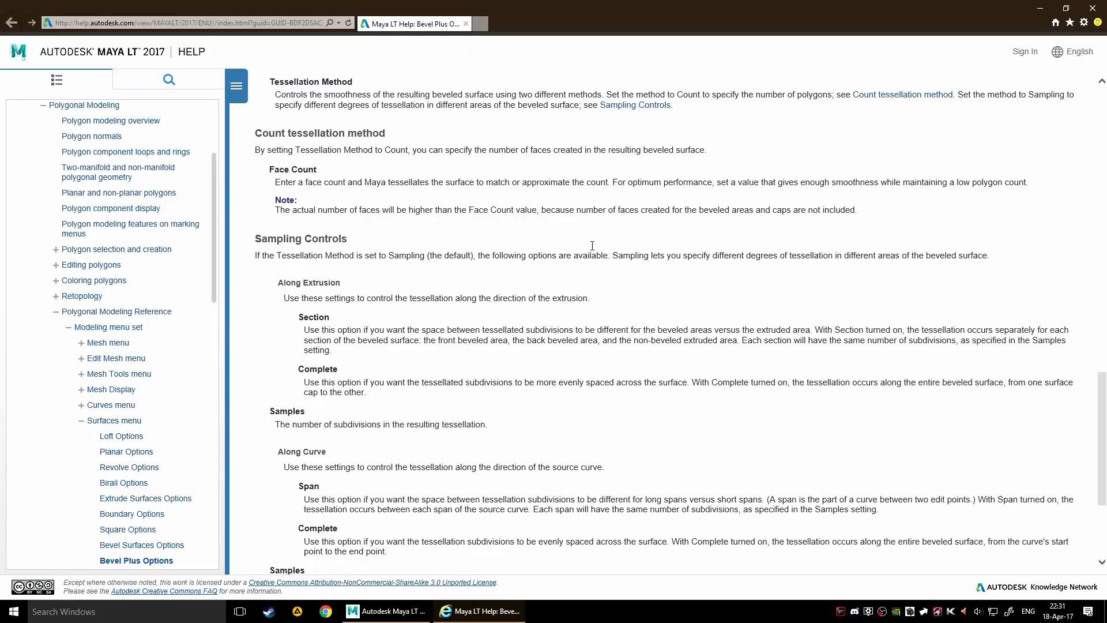
scroll(593, 236, down, 3)
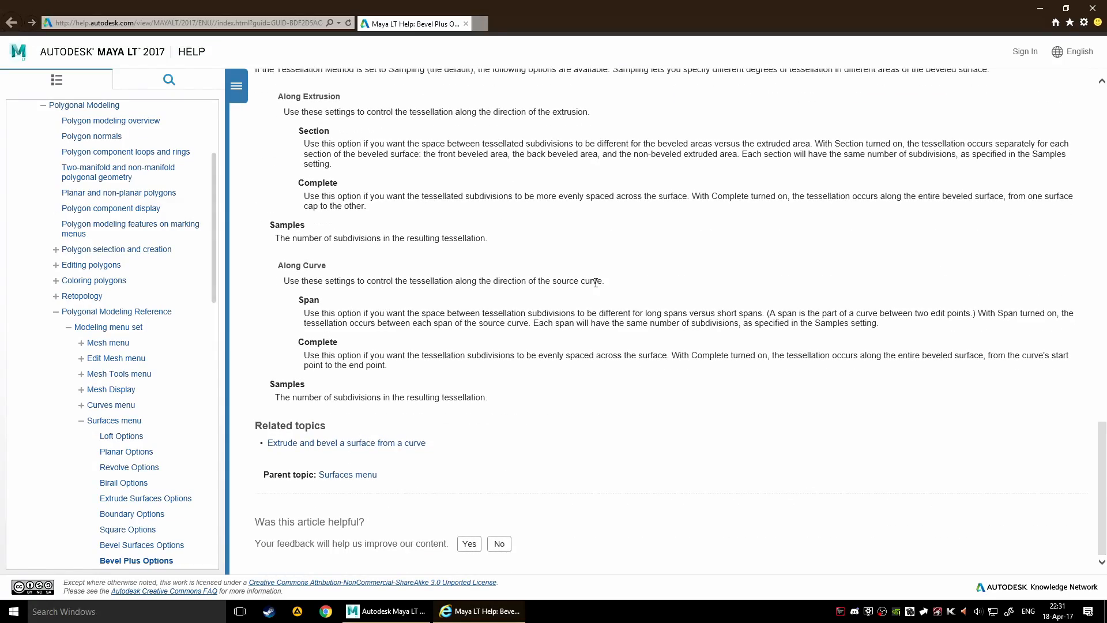
- Look back over the Bevel Plus help page, from the bevel style figures to the output options and sampling controls
scroll(599, 293, up, 7)
scroll(599, 292, up, 12)
scroll(670, 335, down, 3)
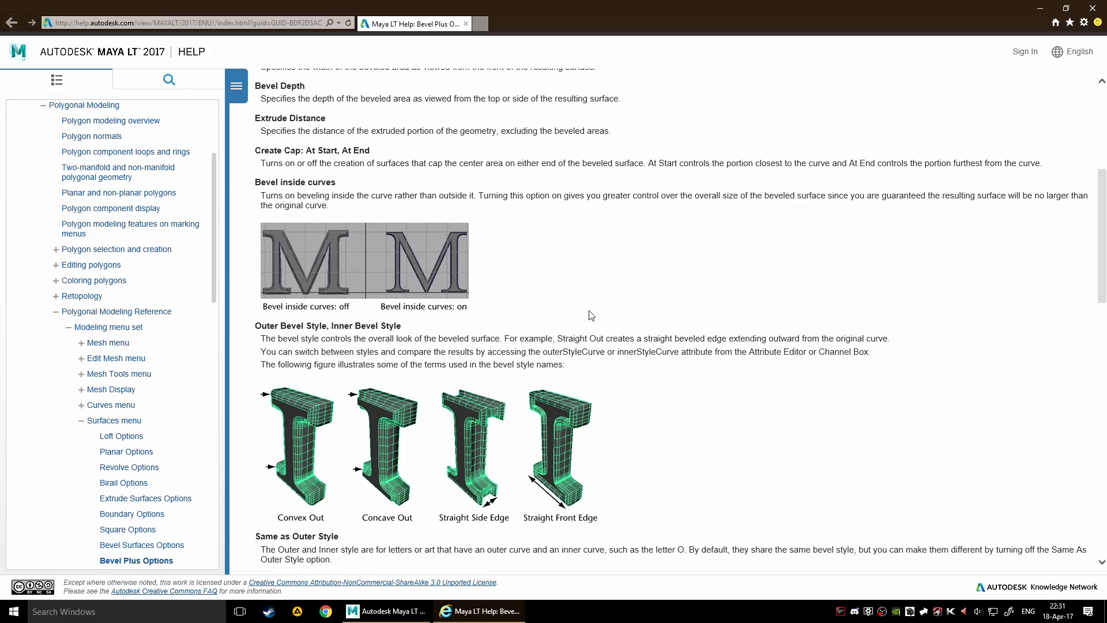
scroll(776, 330, down, 3)
scroll(550, 340, down, 12)
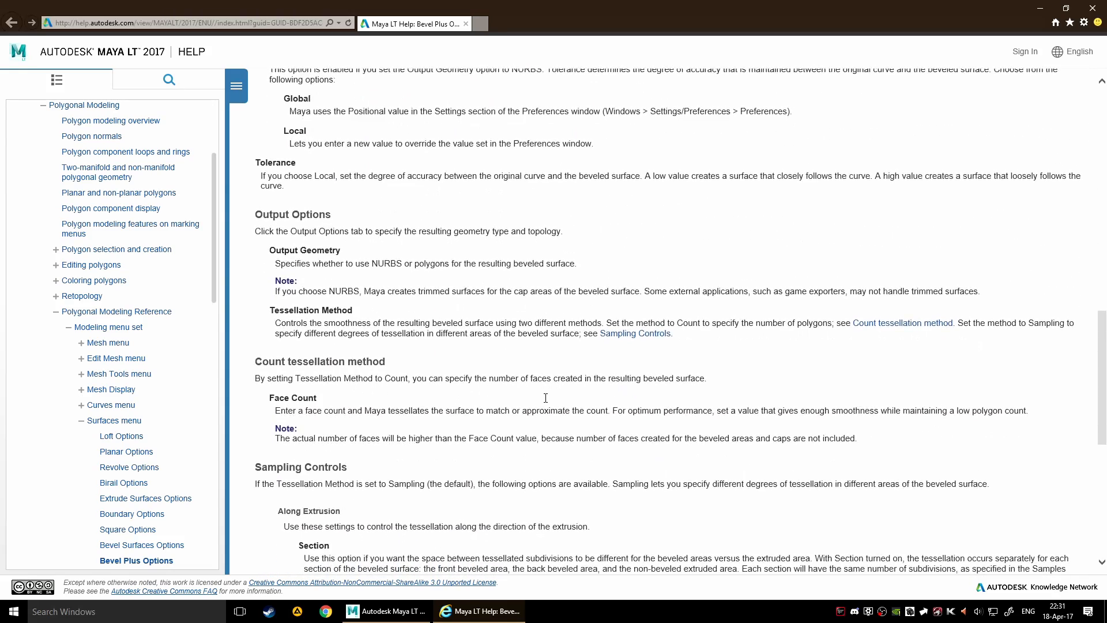
scroll(528, 418, down, 5)
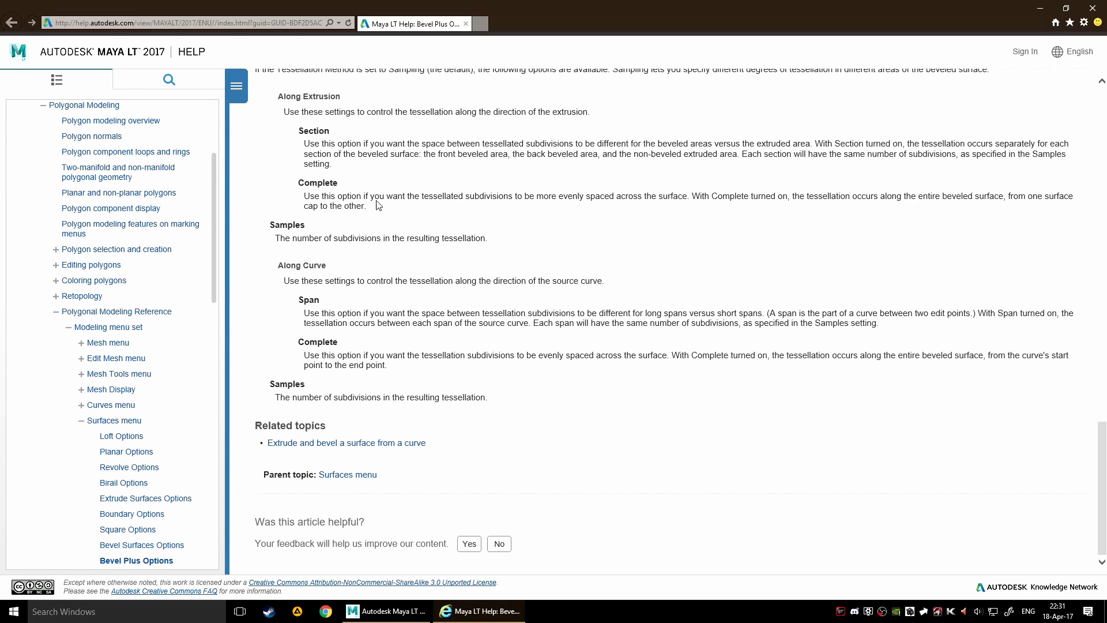
- Close the help page, the Bevel Plus Options dialog and the floating Surfaces window
click(465, 23)
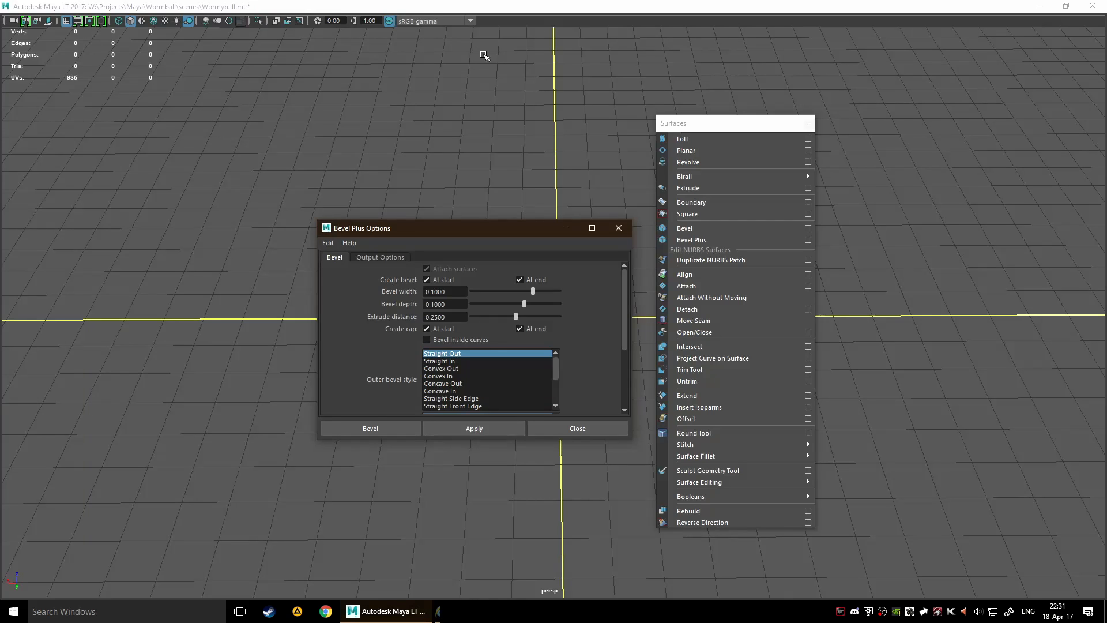
click(619, 227)
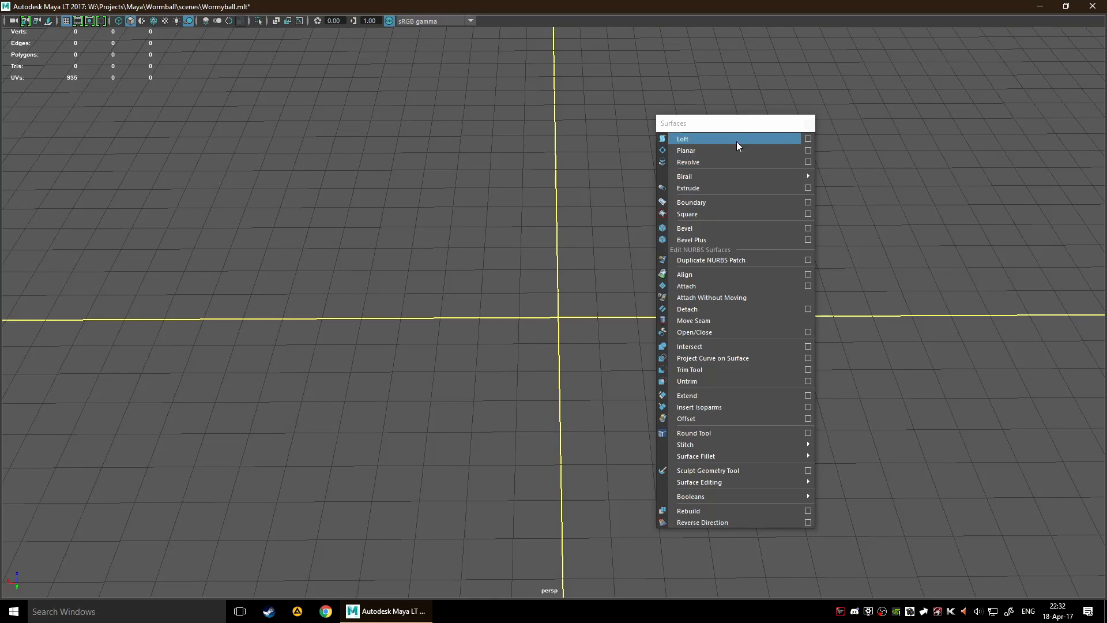
click(807, 123)
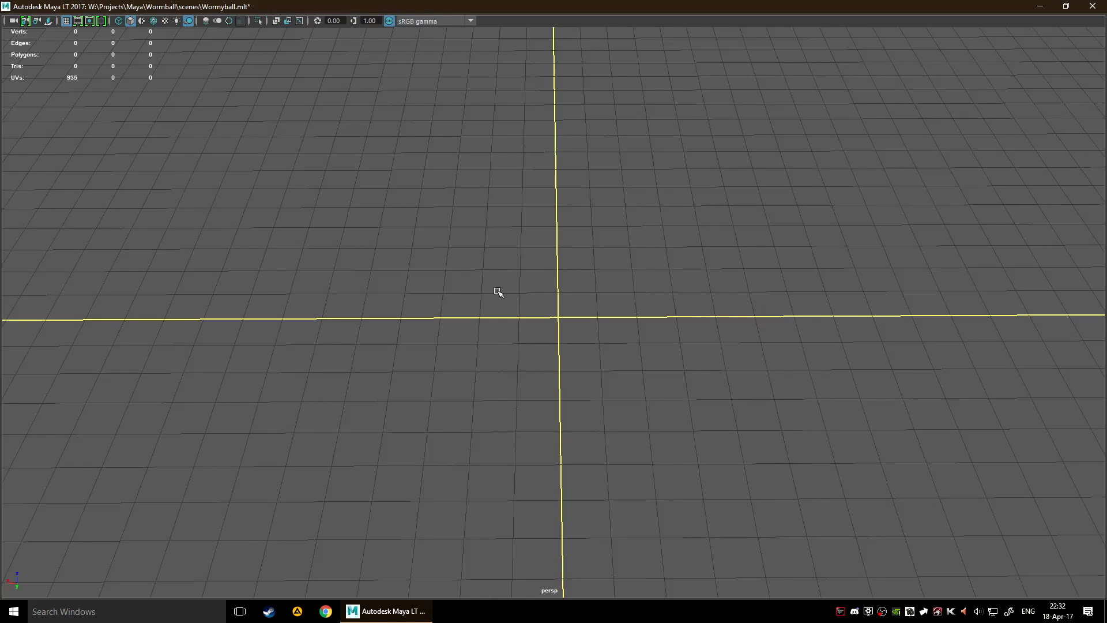
- Restore the main menu bar and switch the workspace from the custom layout to Maya Classic
key(space)
drag(606, 285, 711, 398)
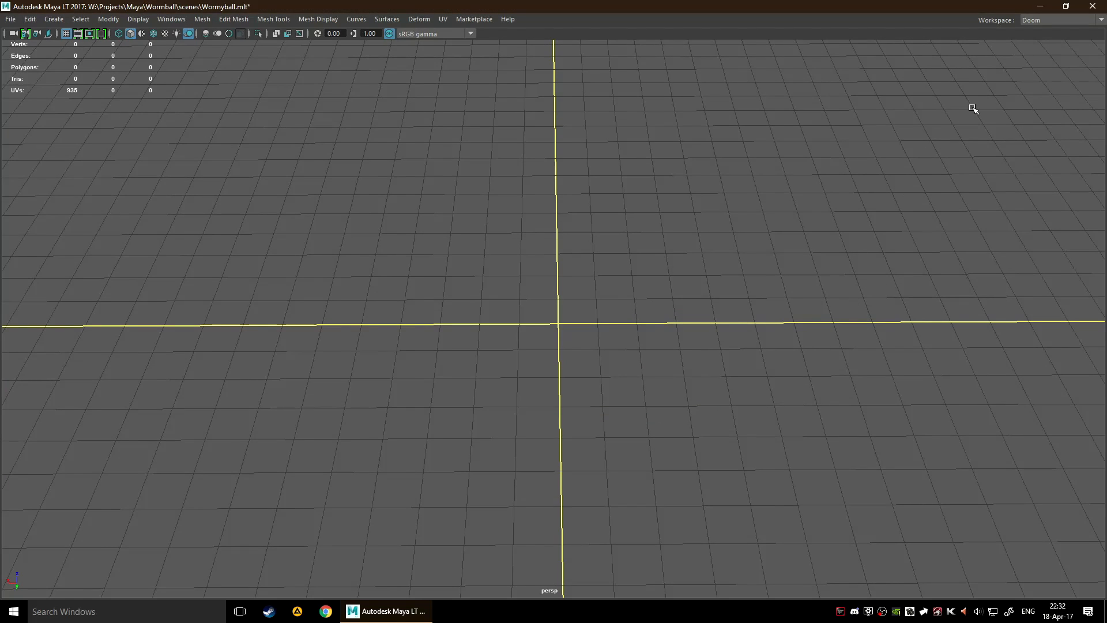
click(1067, 23)
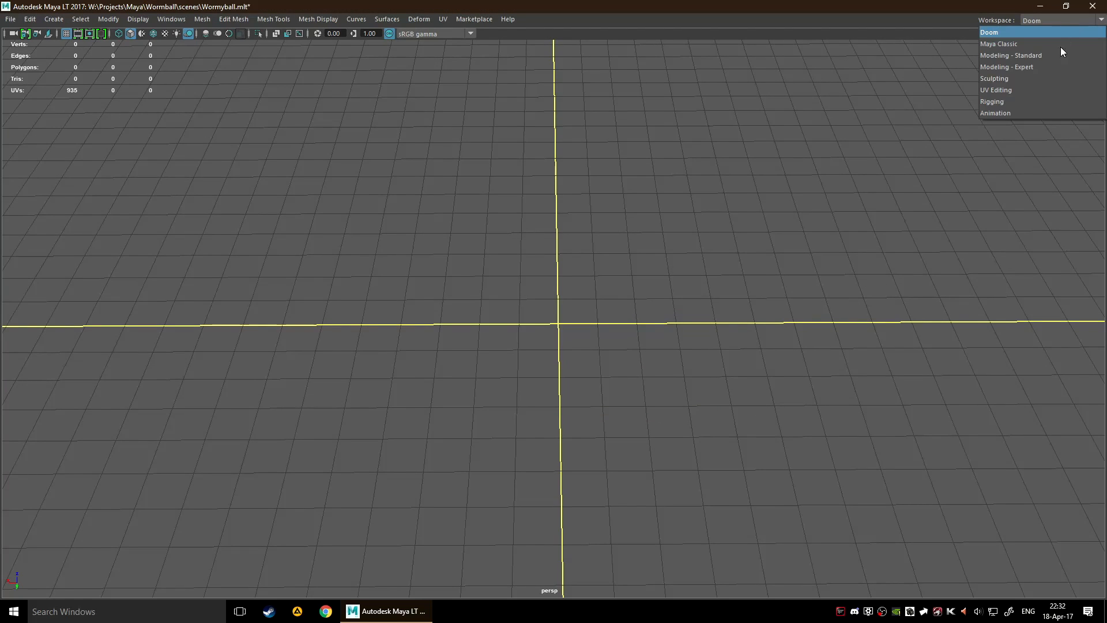
click(659, 301)
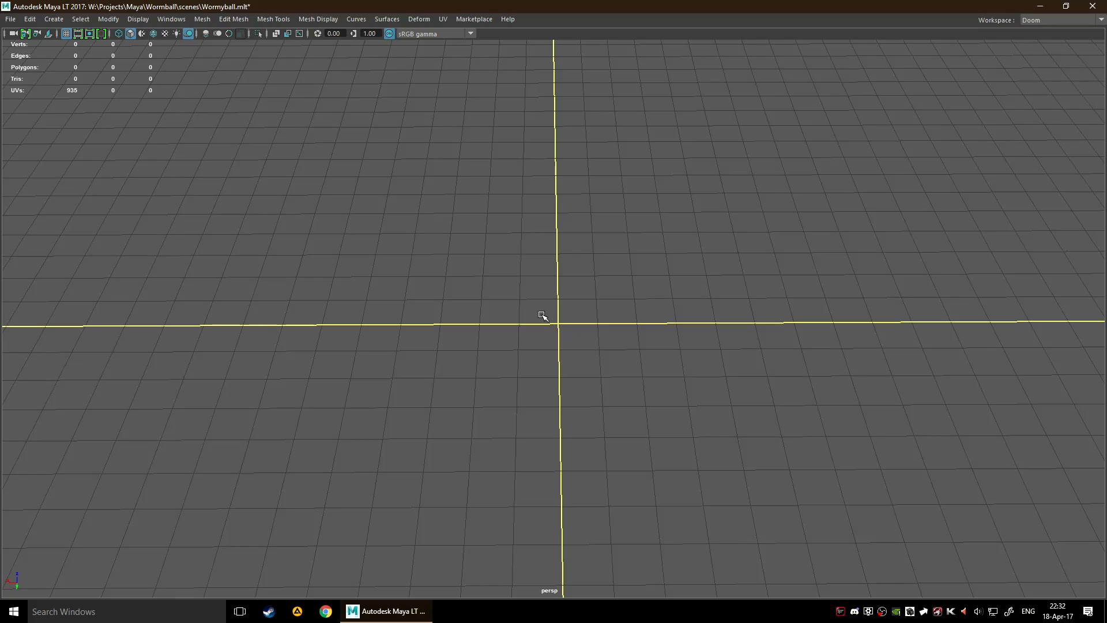
click(1031, 20)
click(1031, 44)
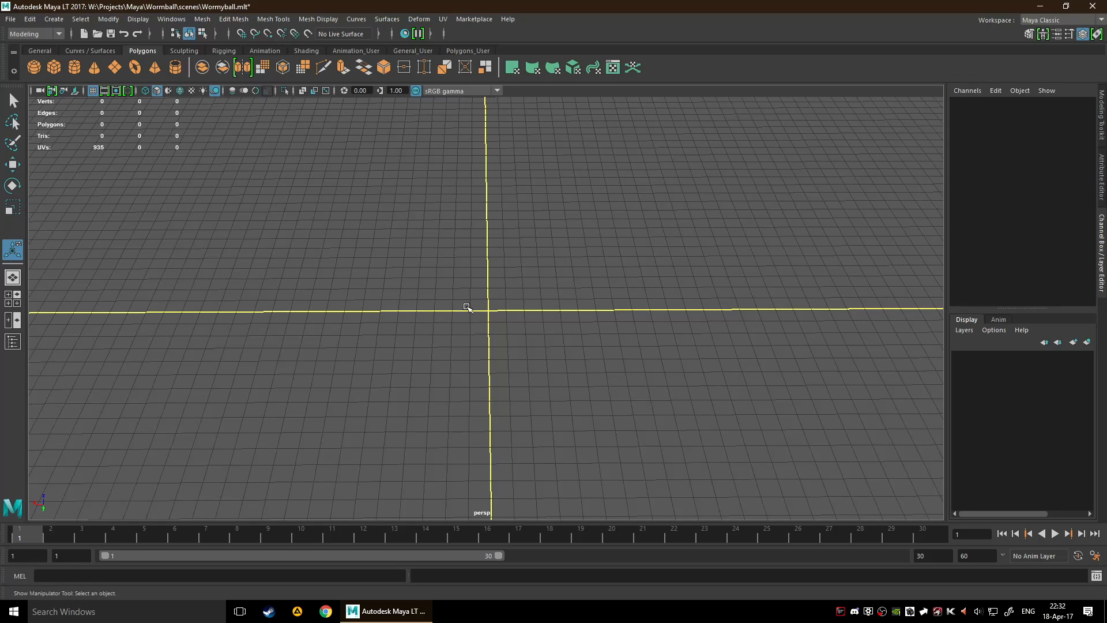
key(q)
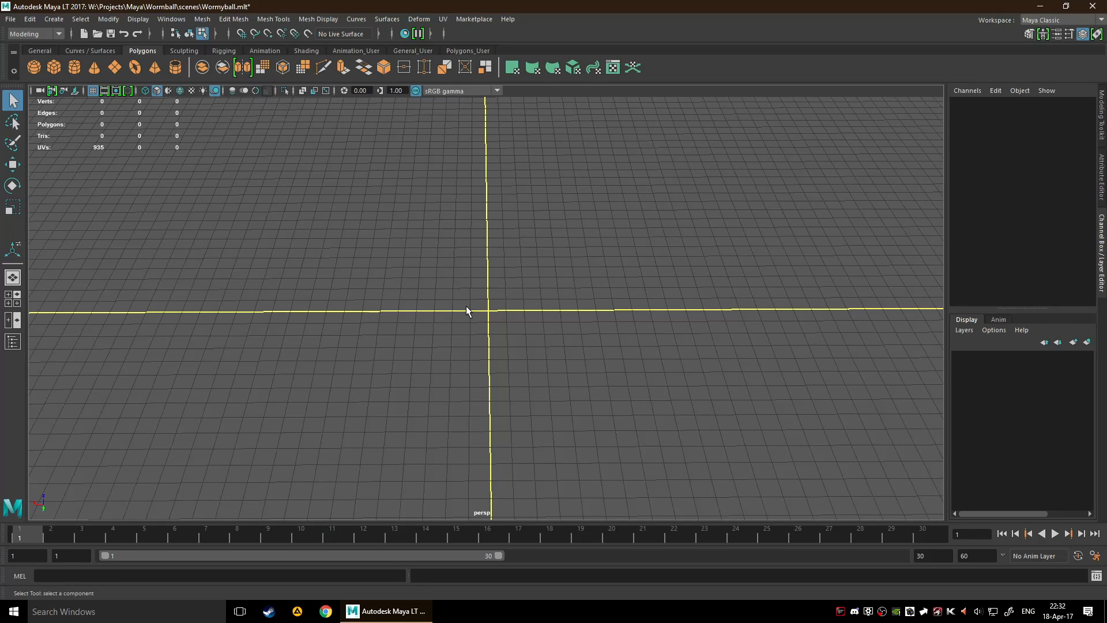
key(ctrl+q)
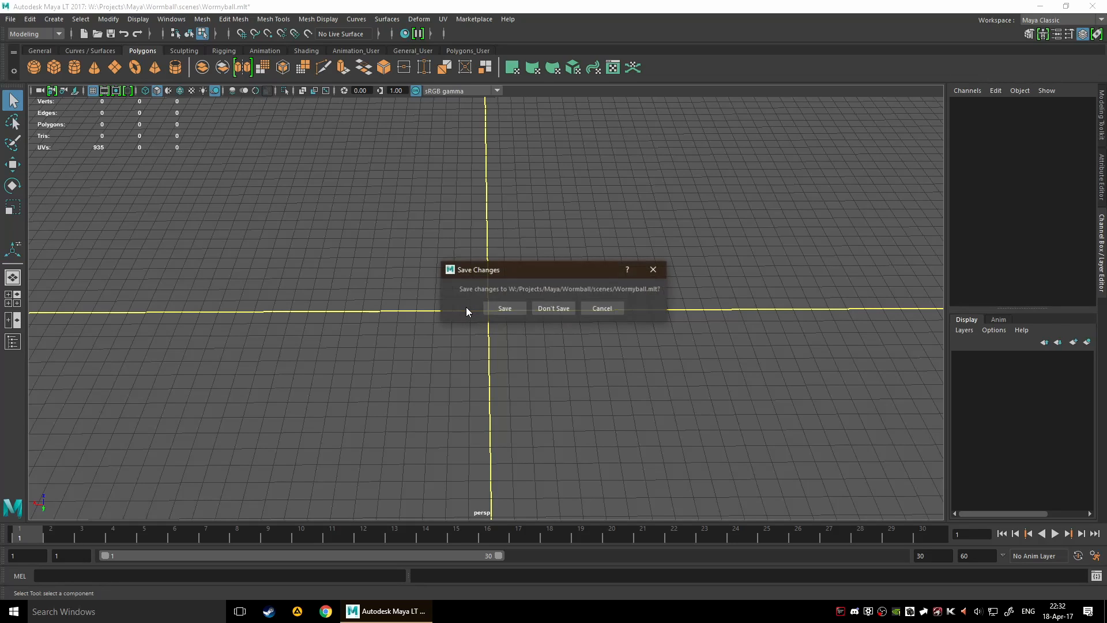
click(612, 303)
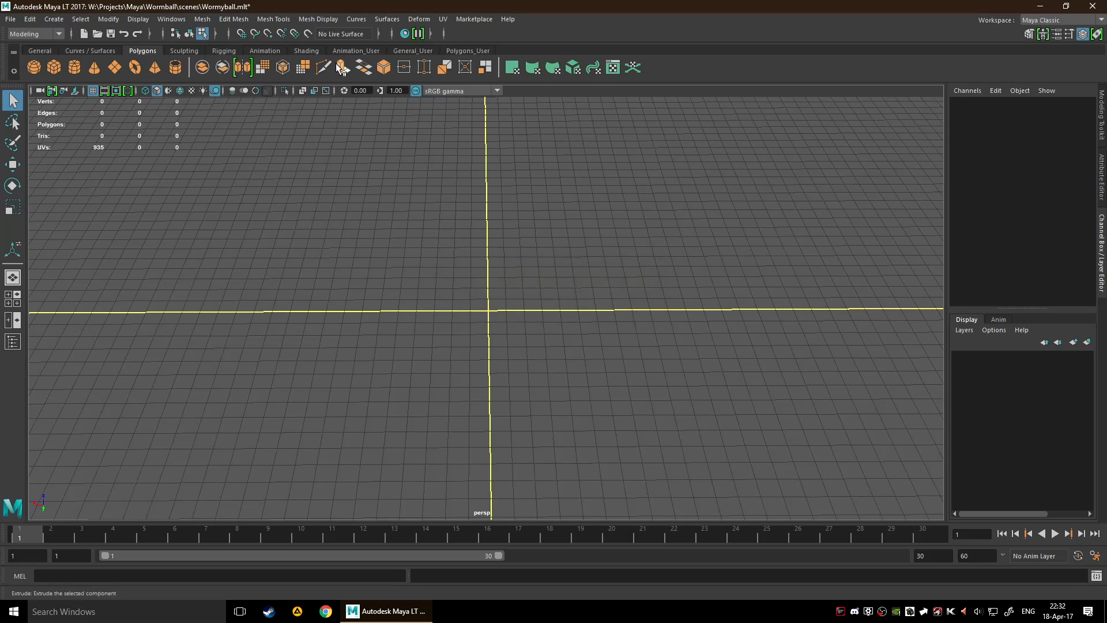
- Open the Hotkey Editor to view the assigned keys, and save and close it
click(185, 23)
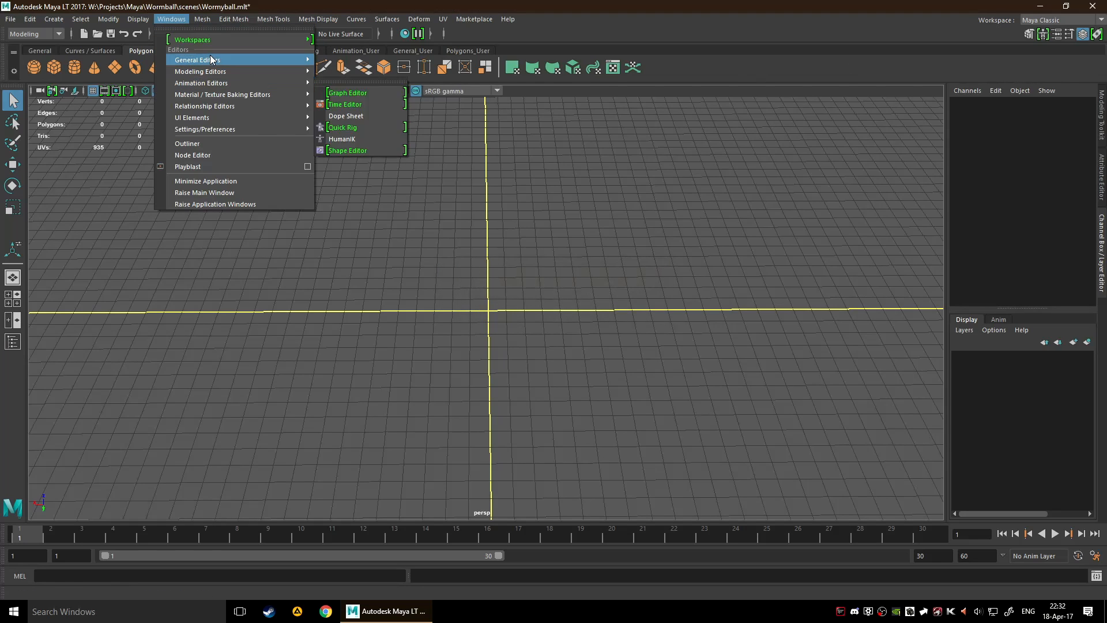
mouse_move(217, 126)
click(351, 167)
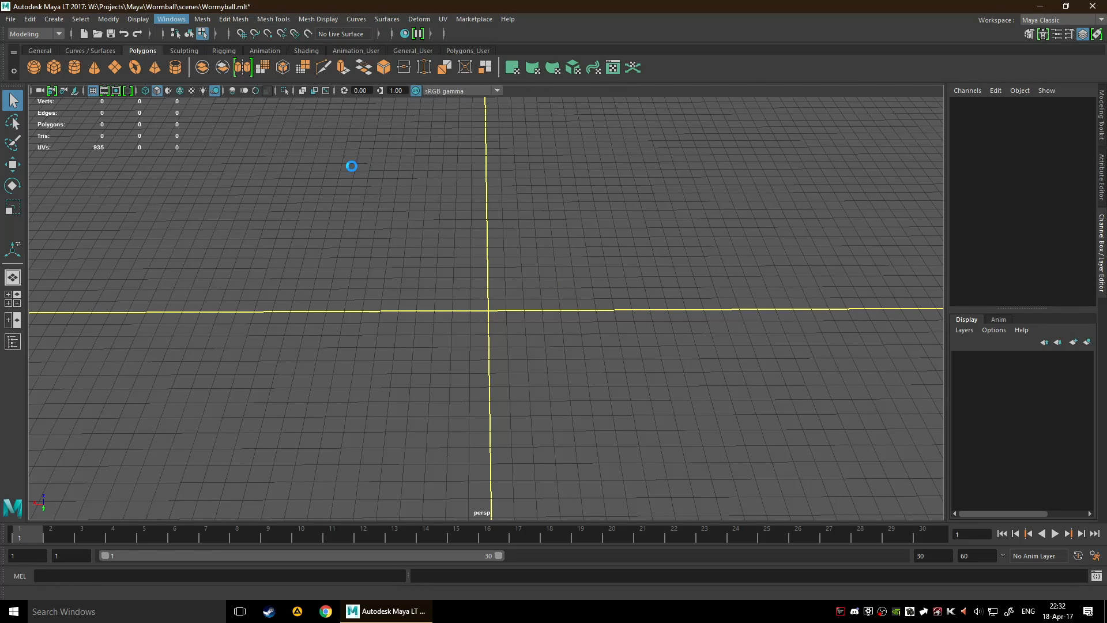
click(283, 131)
click(266, 156)
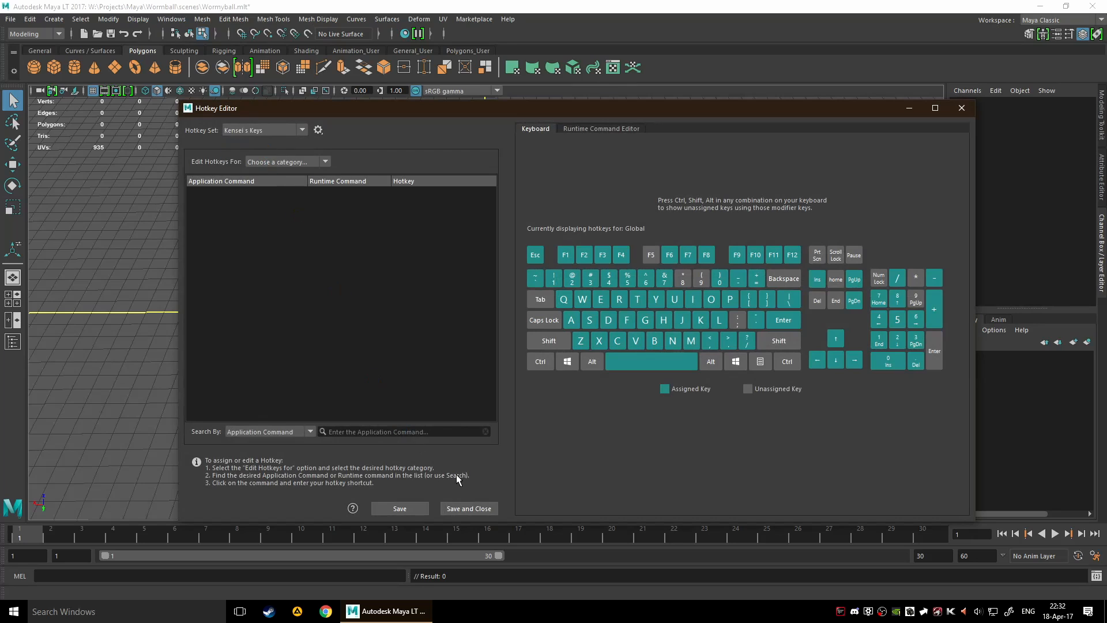
click(475, 506)
- Open the Select tool's settings in a floating window, shift the window upward and close it
key(t)
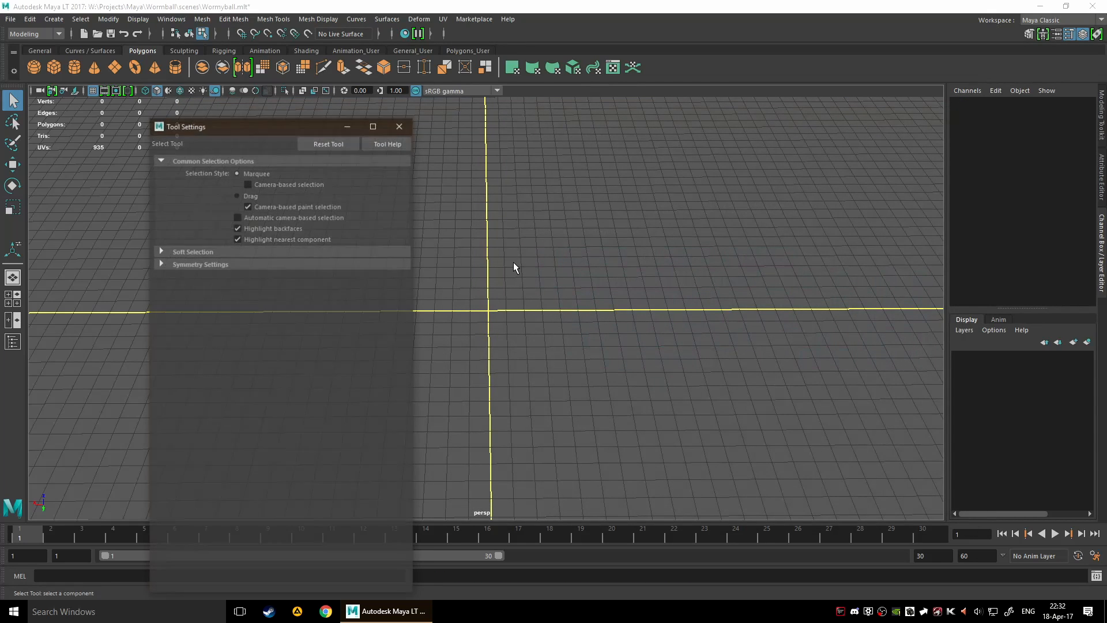
drag(243, 123, 243, 98)
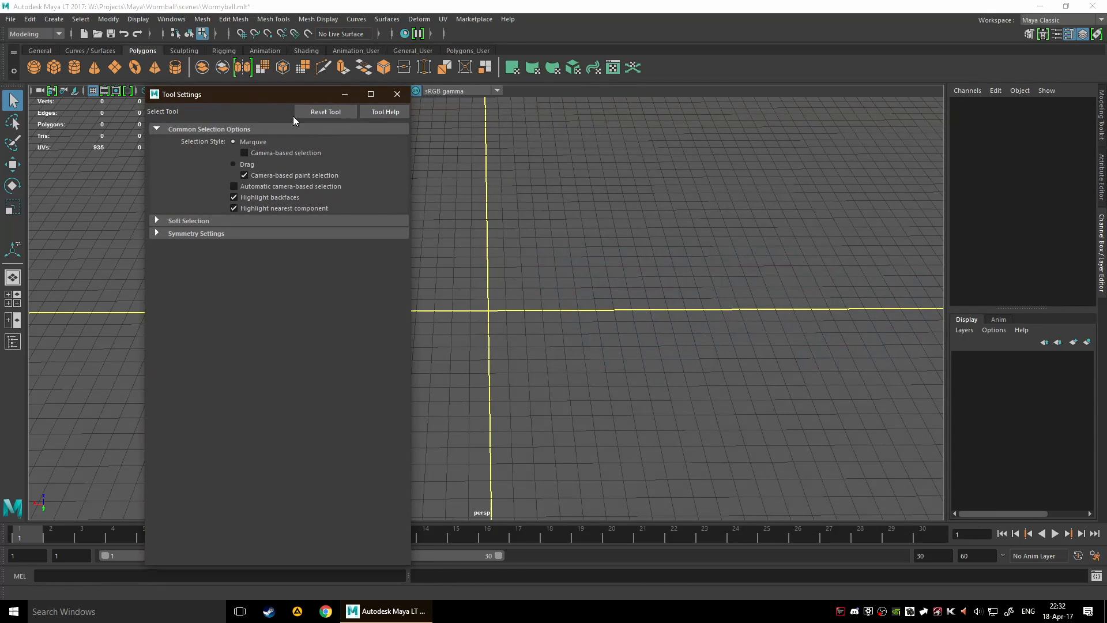
click(399, 98)
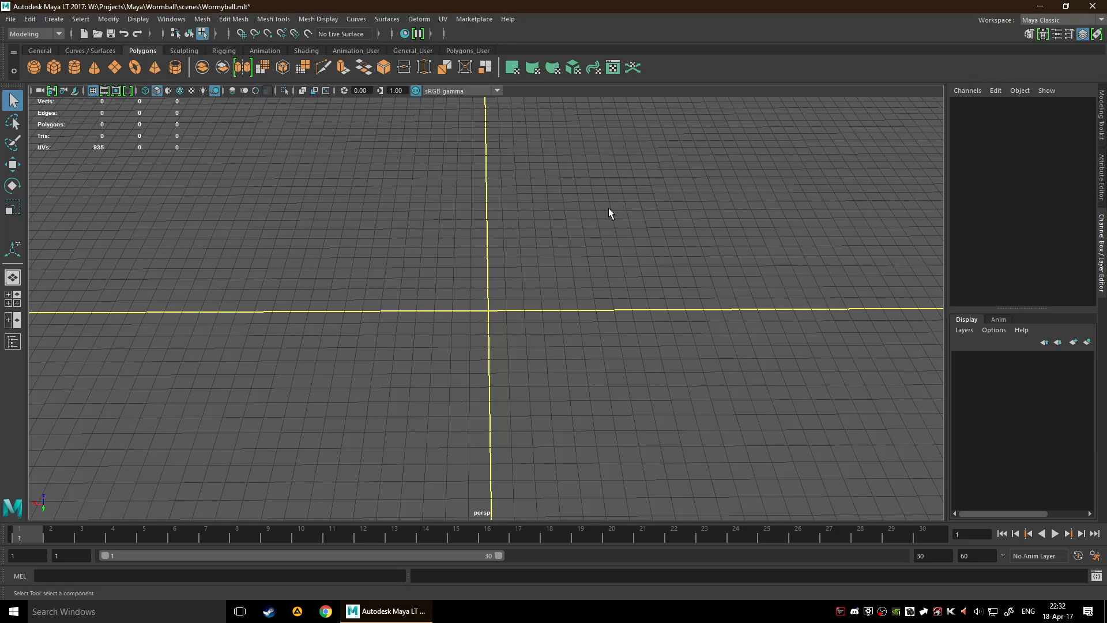
- Toggle the sidebar repeatedly between the Attribute Editor and the Channel Box, and collapse it to its edge labels
key(ctrl+a)
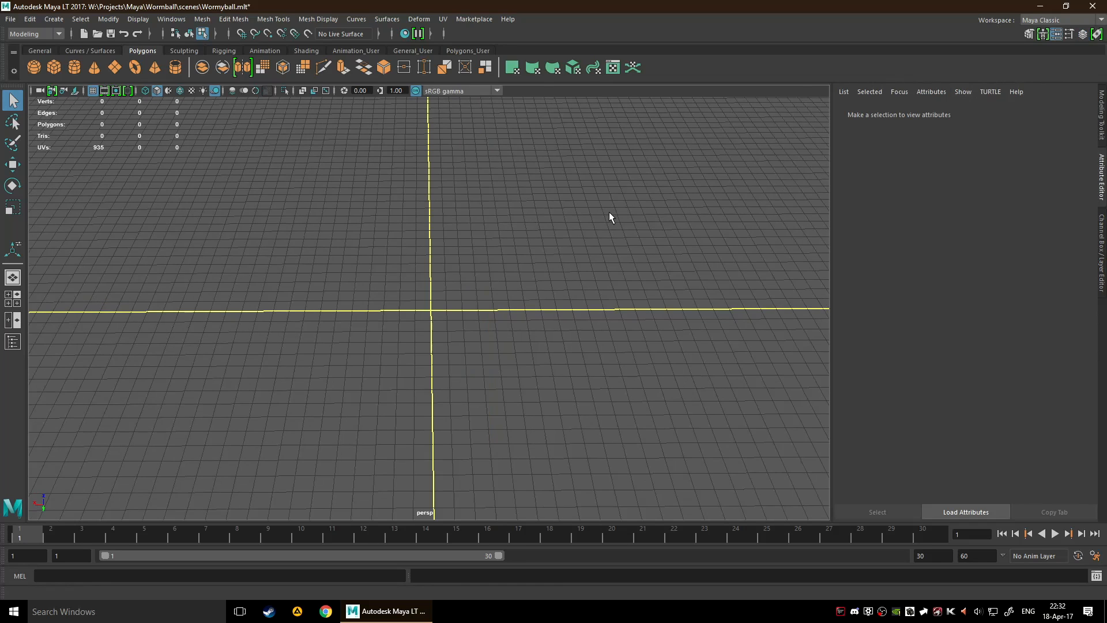
key(ctrl+a)
key(ctrl+a)
key(ctrl+a)
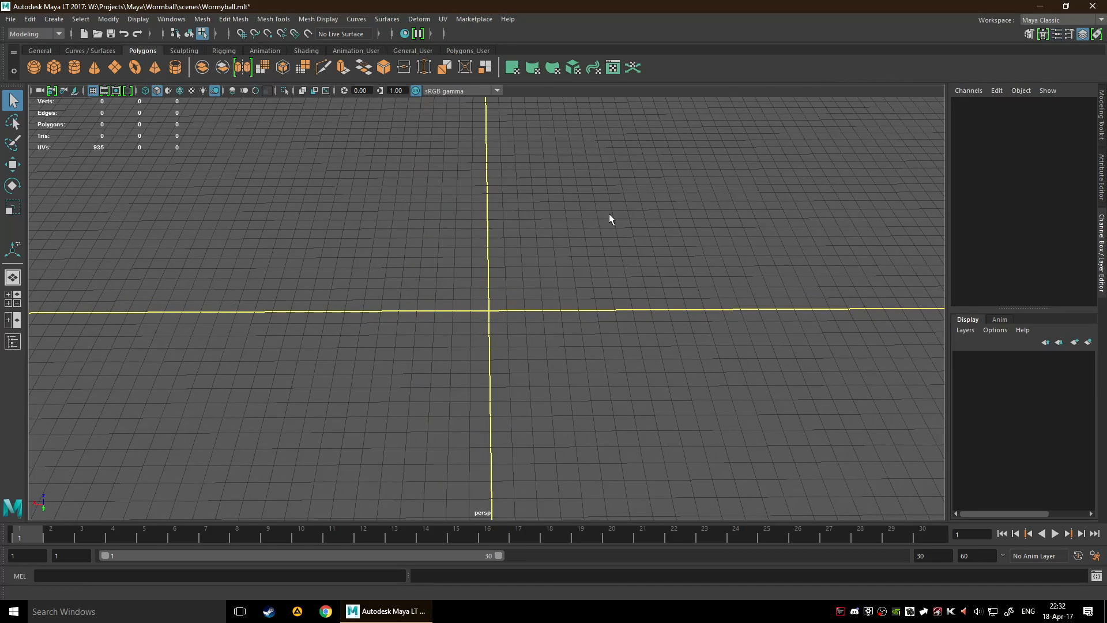
key(ctrl+a)
key(ctrl+a)
click(1102, 233)
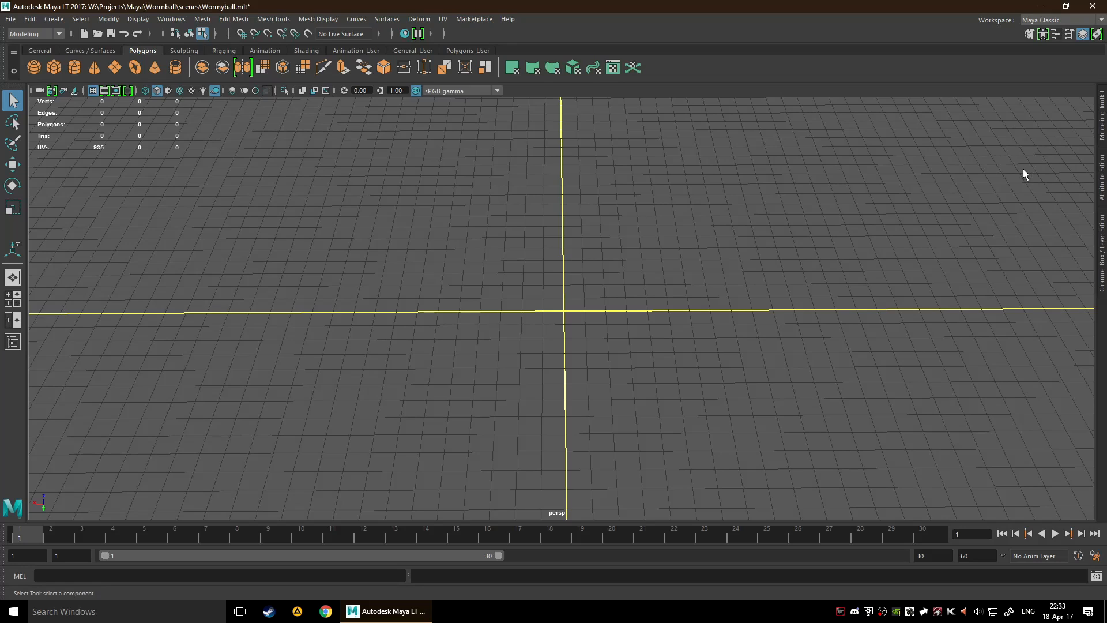
- Open the Select tool's settings and dock them beside the toolbox, collapsing and re-expanding the docked panel
double_click(12, 100)
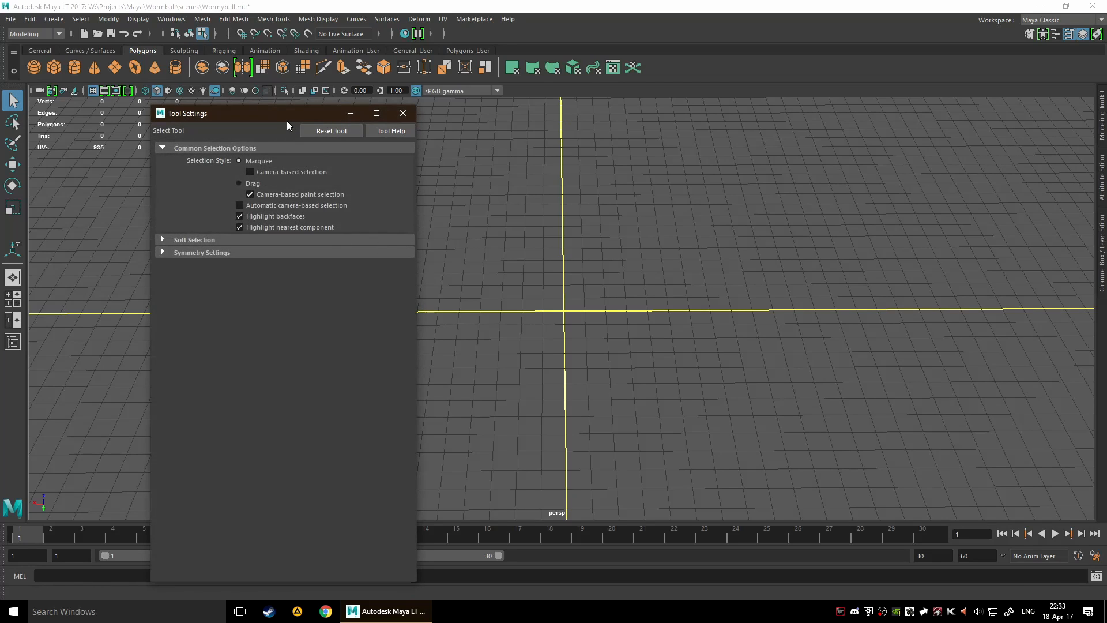
drag(286, 120, 36, 180)
key(ctrl+z)
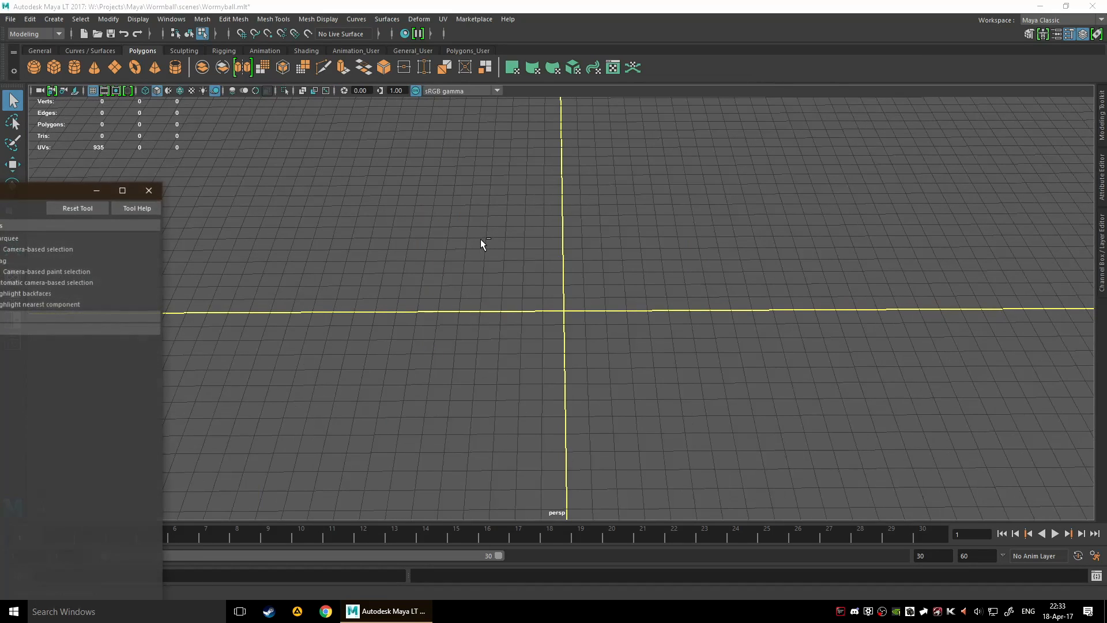
drag(37, 196, 26, 140)
click(56, 90)
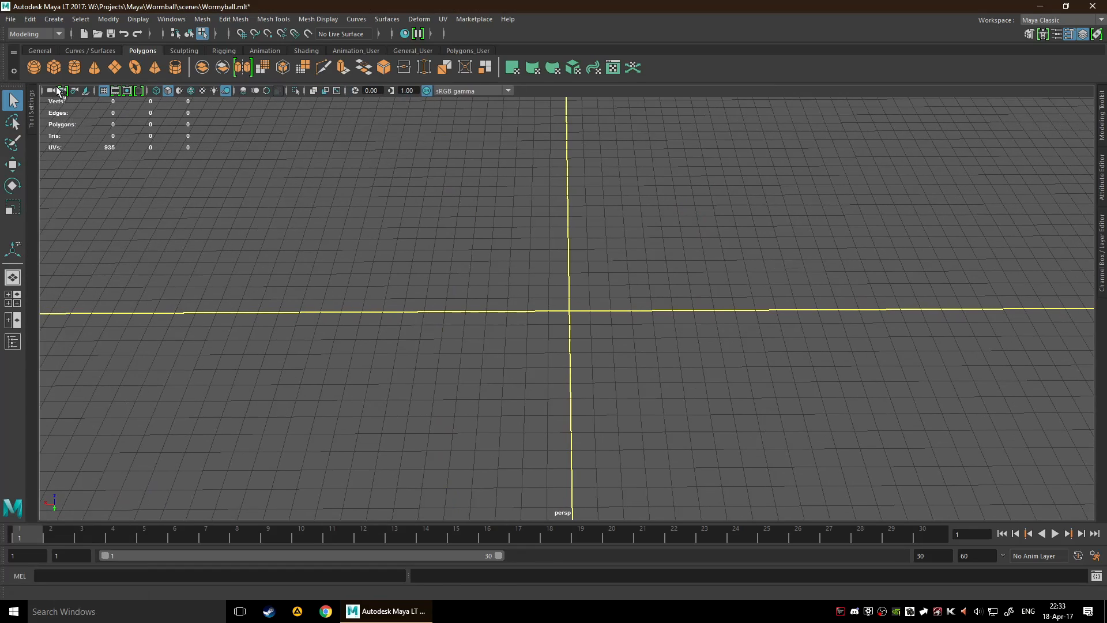
click(31, 109)
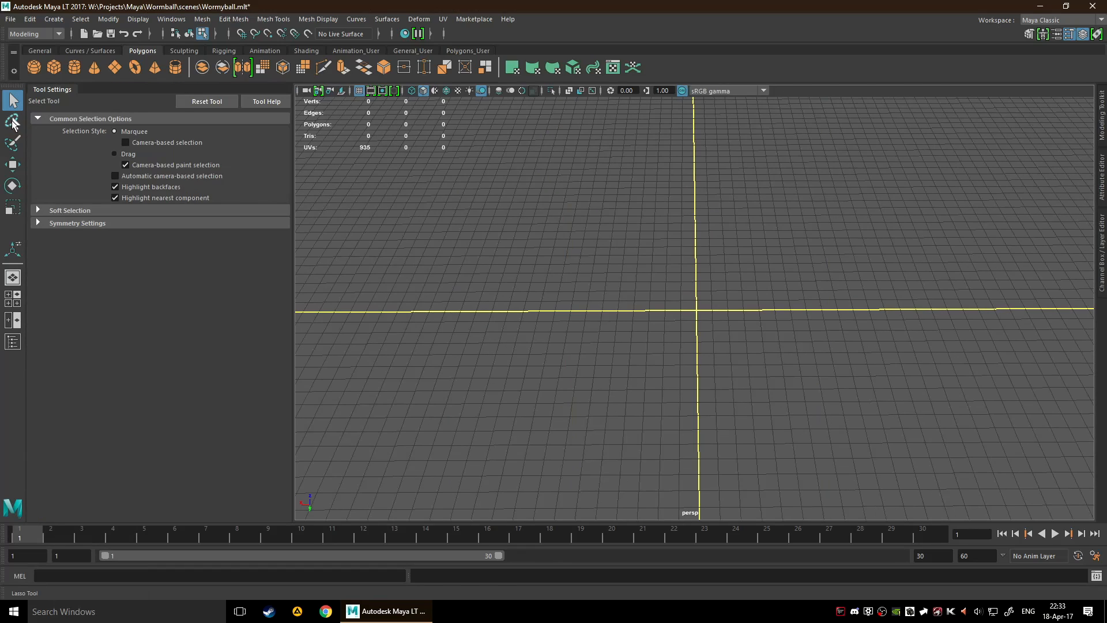
- Activate the Paint Selection Tool and collapse and re-expand the docked panel to view its brush settings
click(13, 143)
click(52, 90)
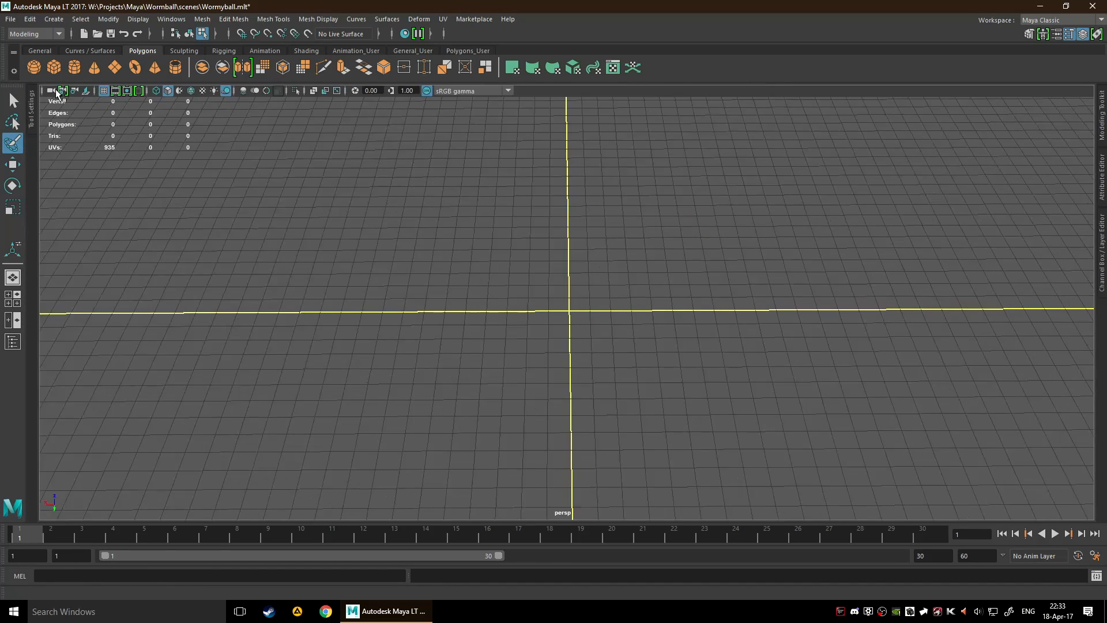
click(32, 110)
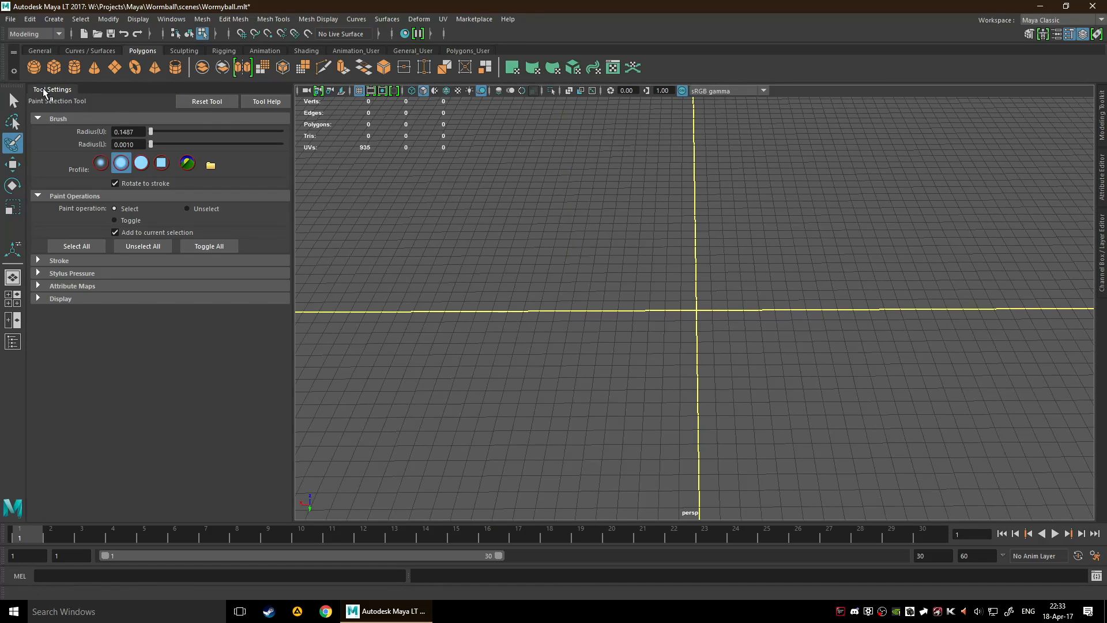
- Undock the Tool Settings panel into a floating window, restore it from full-screen size and close it
drag(37, 90, 277, 131)
click(490, 131)
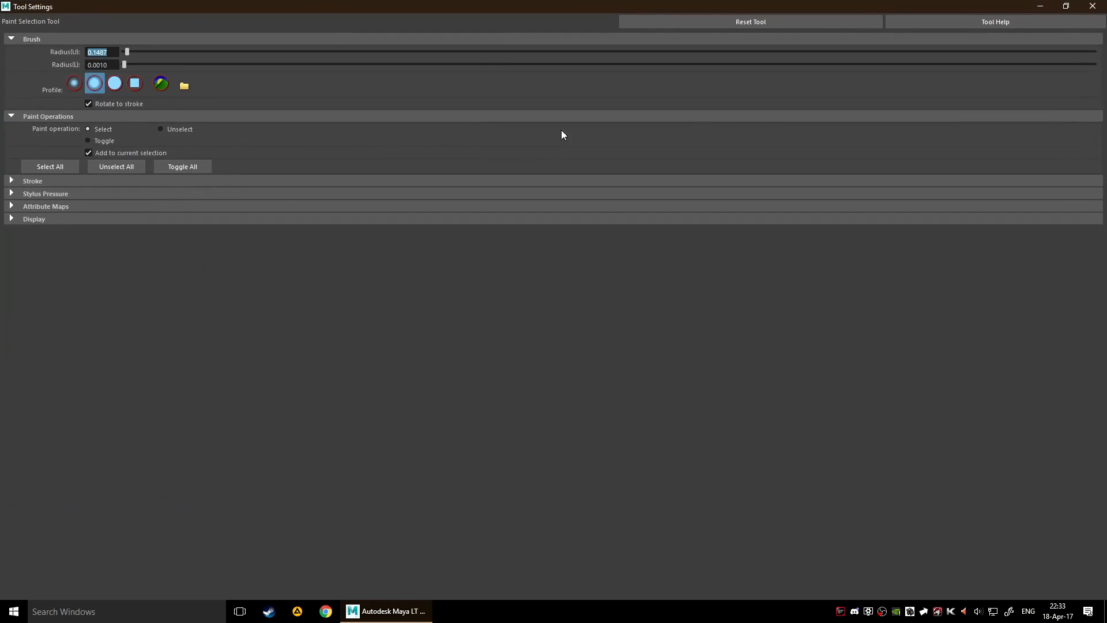
click(1065, 6)
click(509, 132)
- Open the Move tool's settings, dock them beside the toolbox to view them, and close the panel
double_click(12, 164)
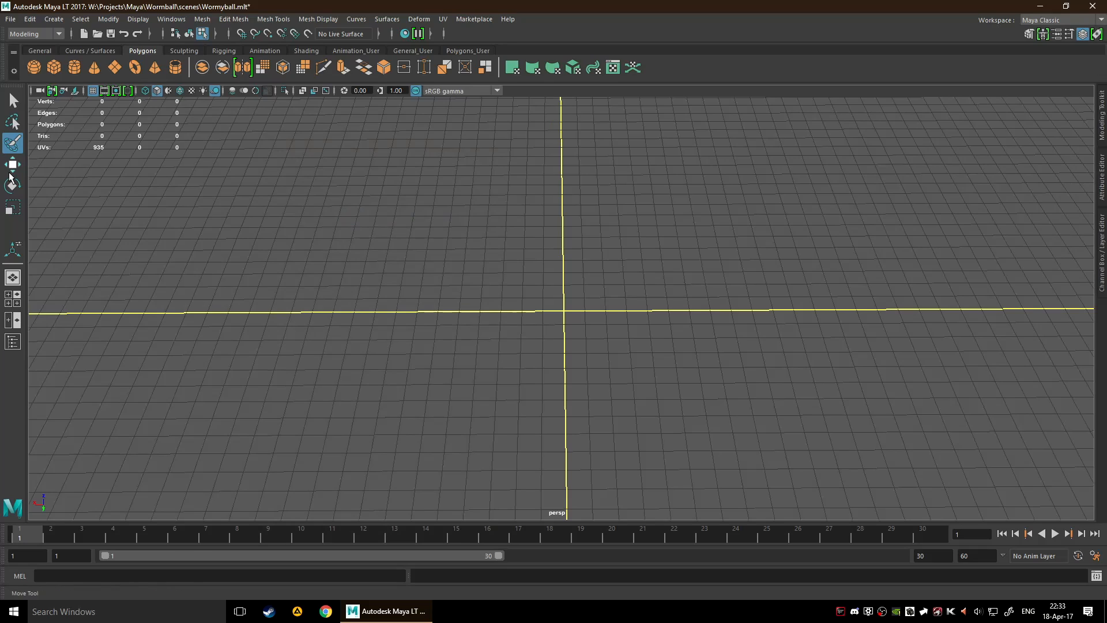
drag(350, 156, 24, 117)
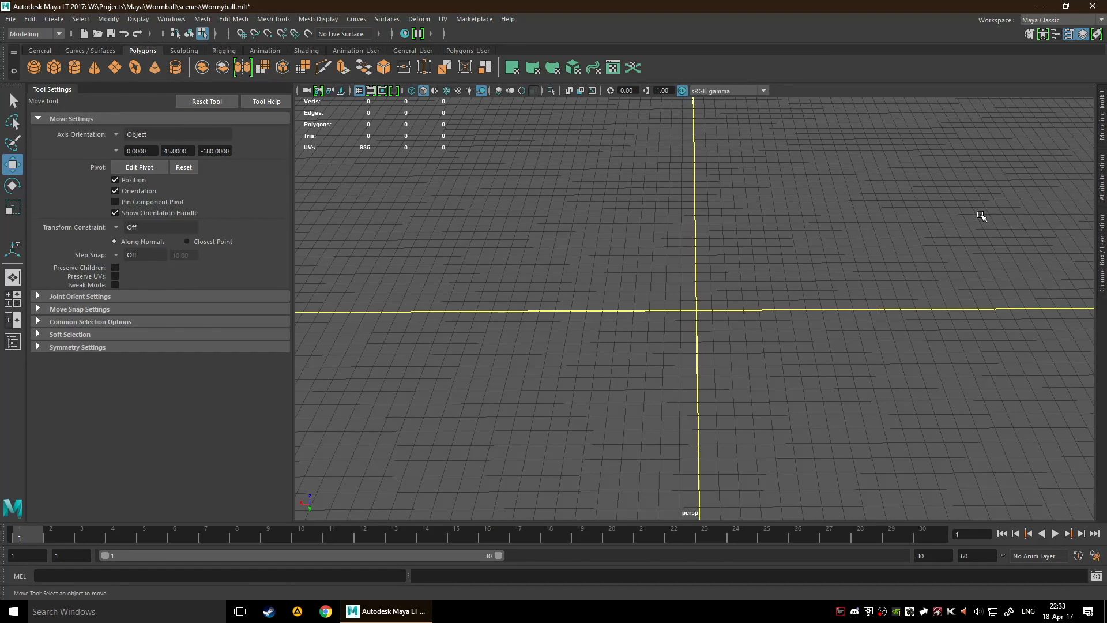
click(192, 130)
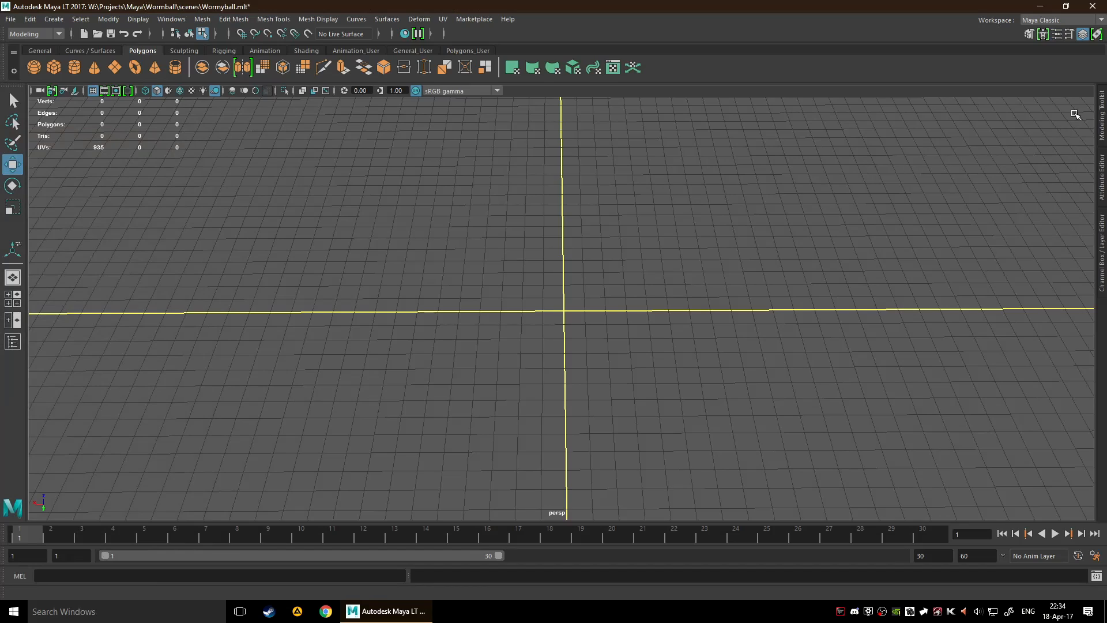
- Decline the AutoSave request and expand the Channel Box / Layer Editor in the sidebar
key(Delete)
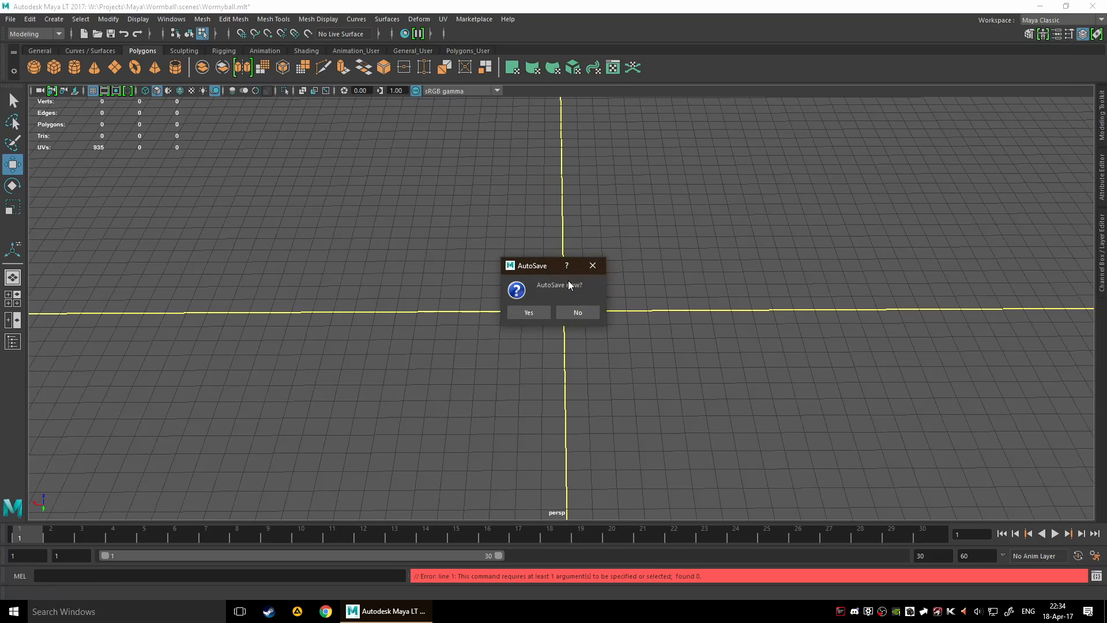
click(593, 315)
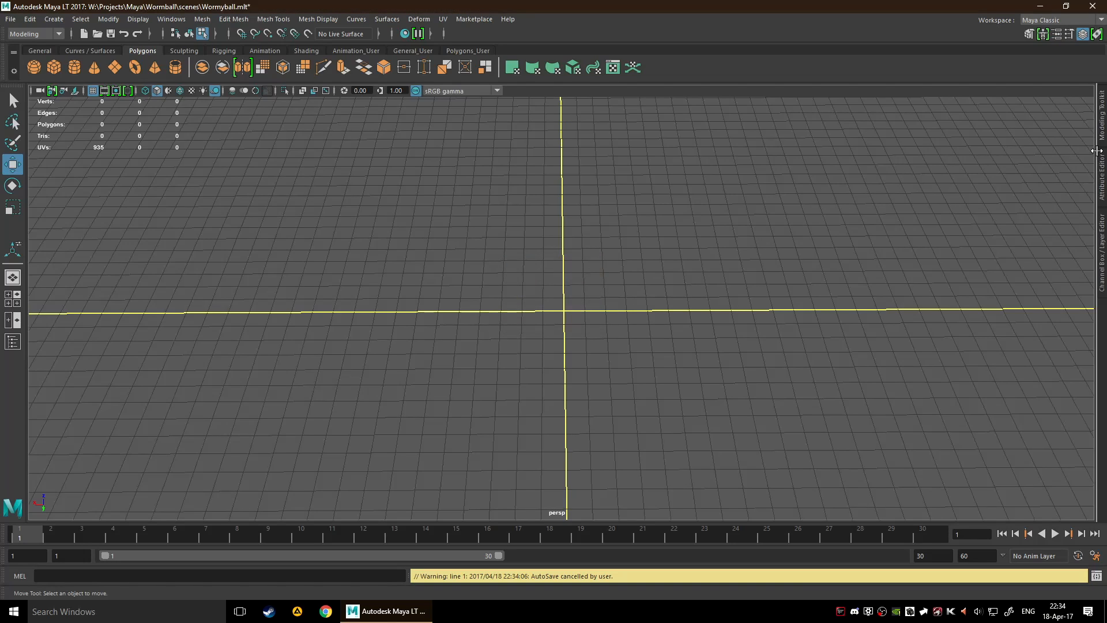
click(1101, 241)
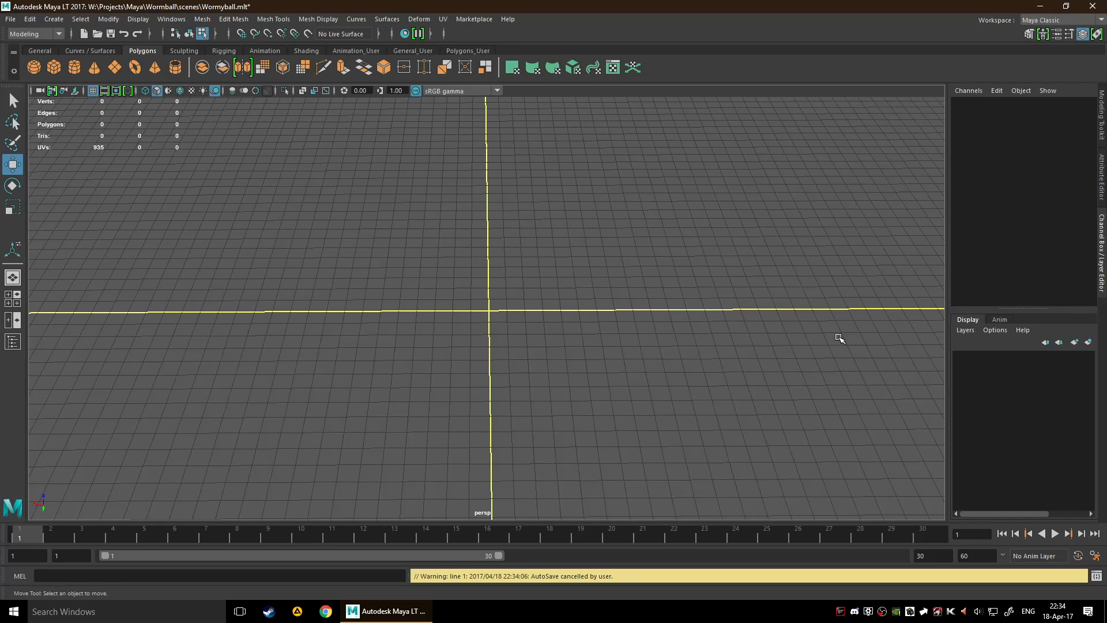
- Toggle the sidebar repeatedly between the Channel Box / Layer Editor and the Attribute Editor, ending on the Attribute Editor
key(ctrl+a)
key(ctrl+a)
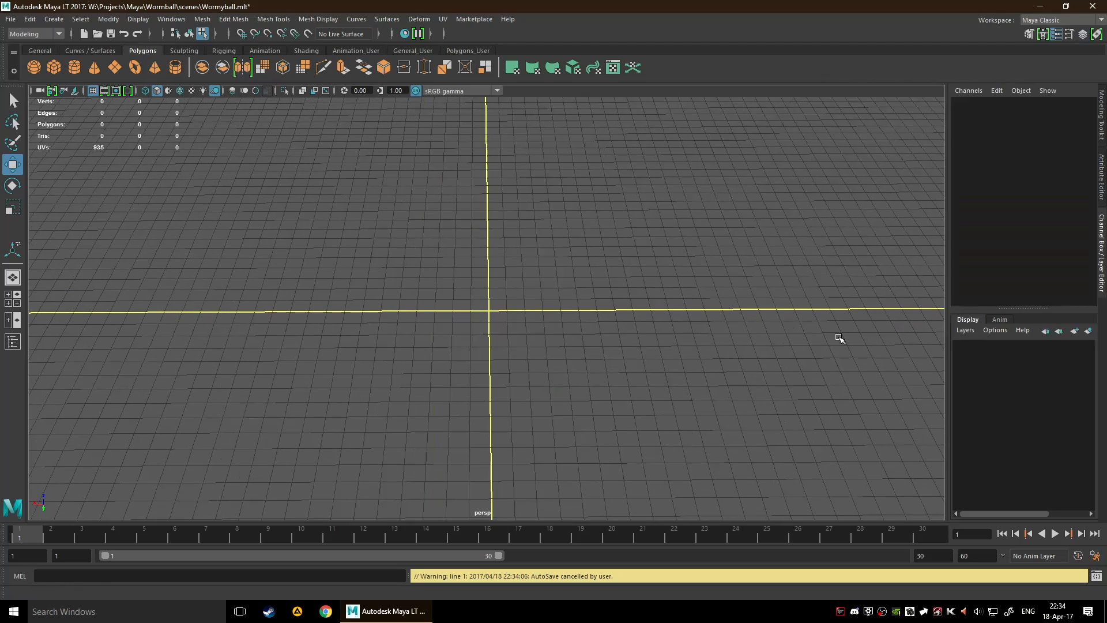
key(ctrl+a)
key(ctrl+a)
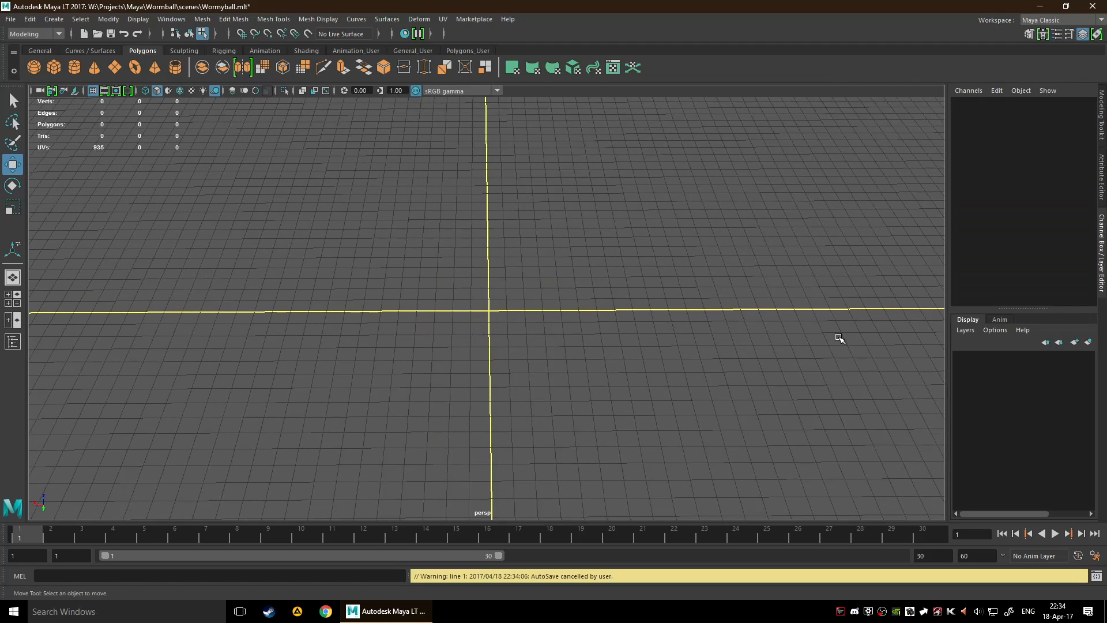
key(ctrl+a)
key(ctrl+a)
key(ctrl+a)
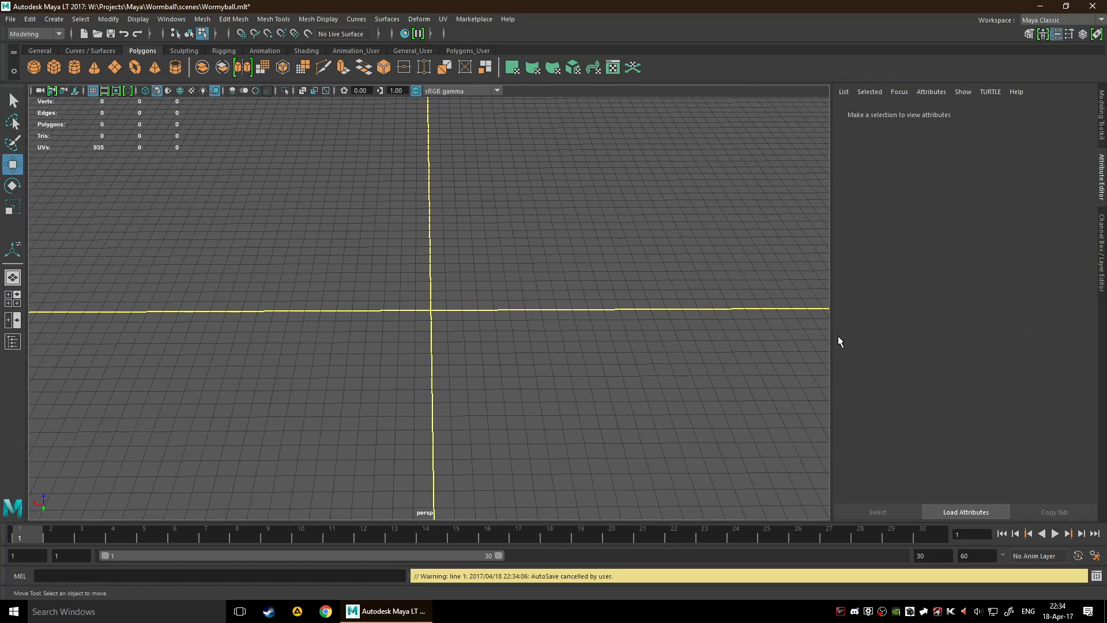
key(ctrl+a)
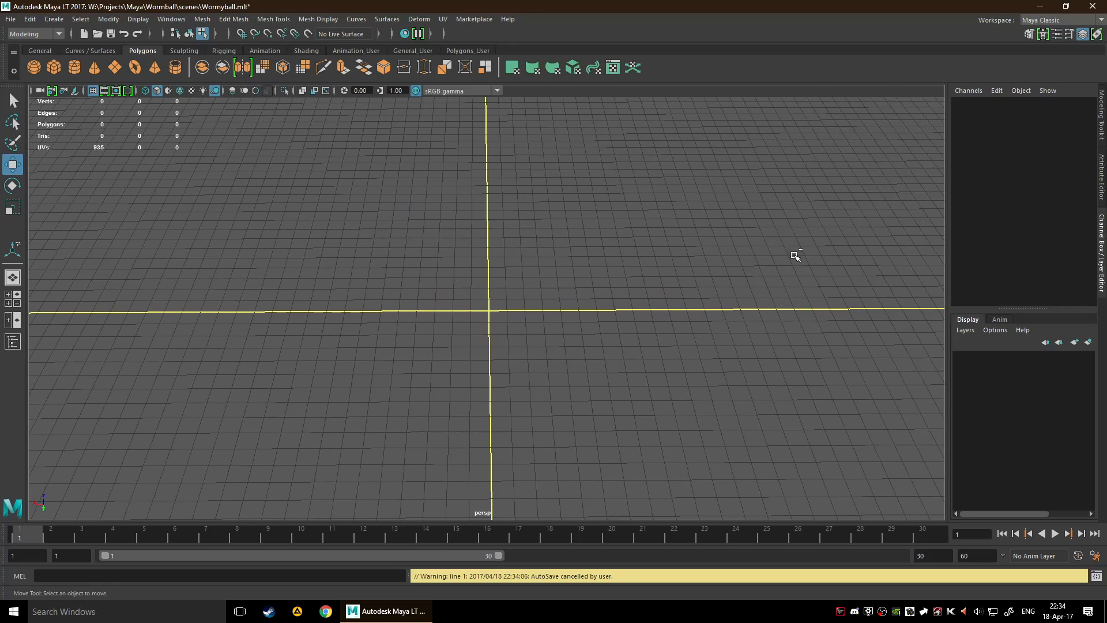
key(ctrl+a)
key(ctrl+a)
key(ctrl+a)
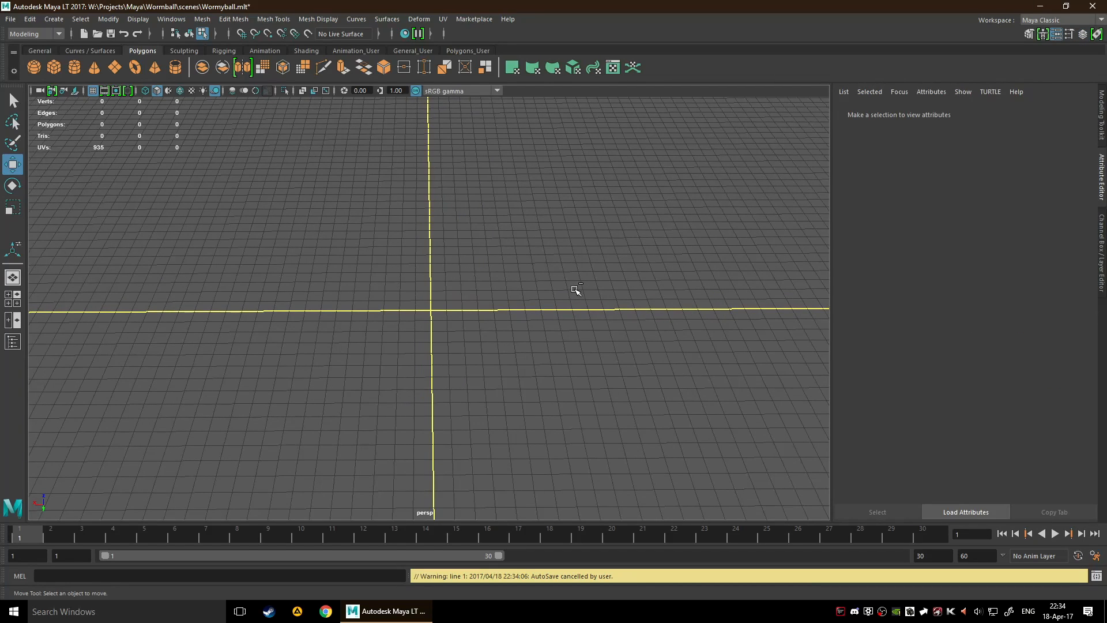
key(ctrl+a)
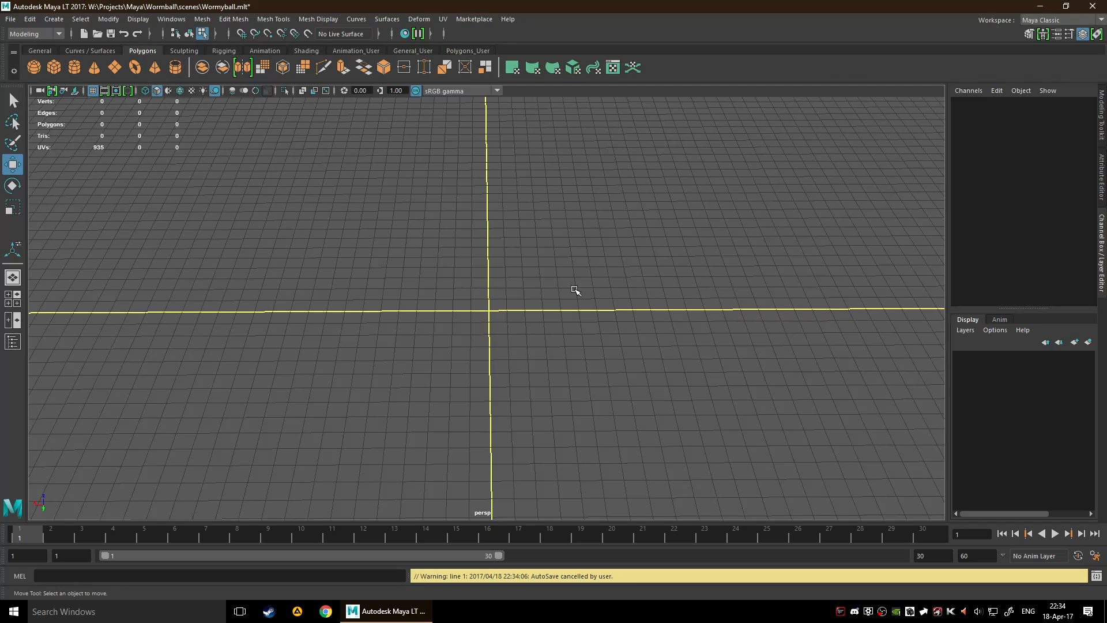
key(ctrl+a)
- Create a polygon torus at the origin to try its marking menu and edge mode, and delete the torus
right_click(491, 275)
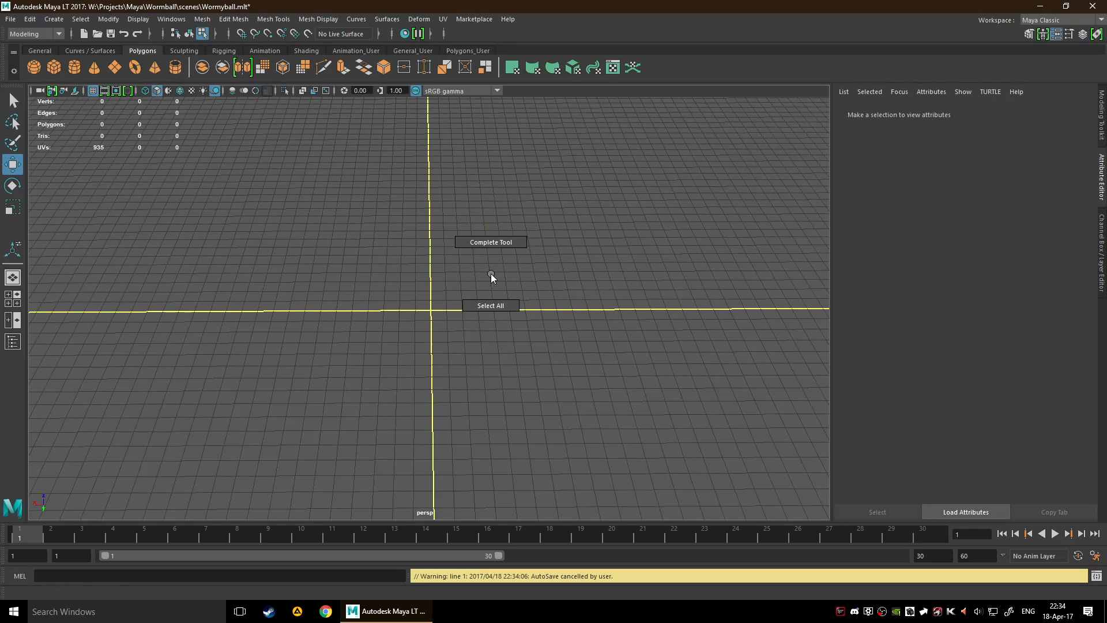
click(139, 69)
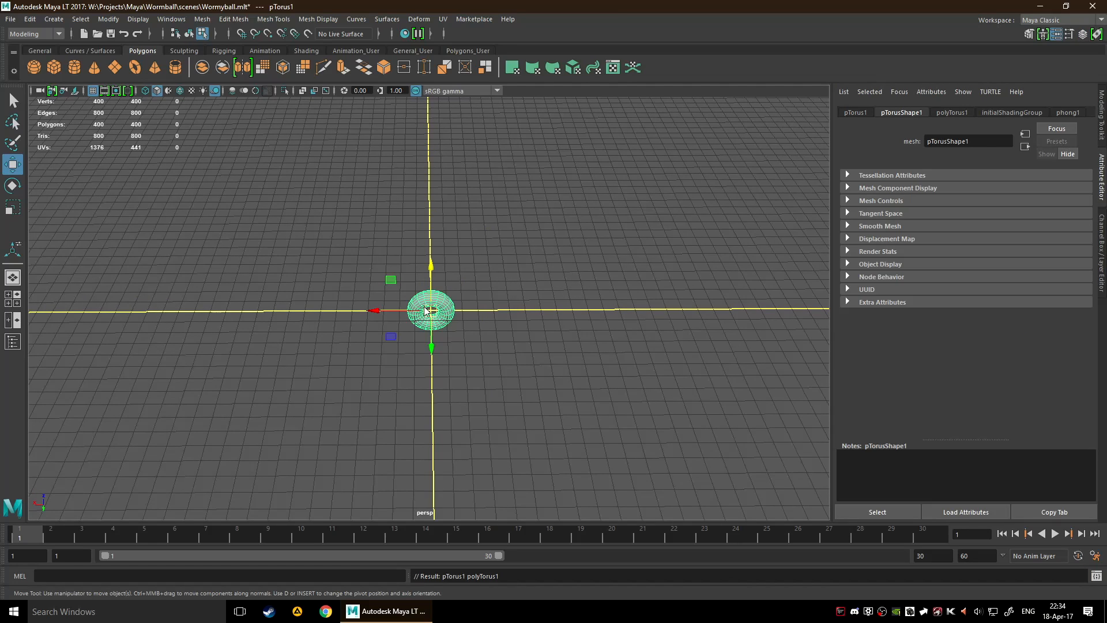
right_click(425, 311)
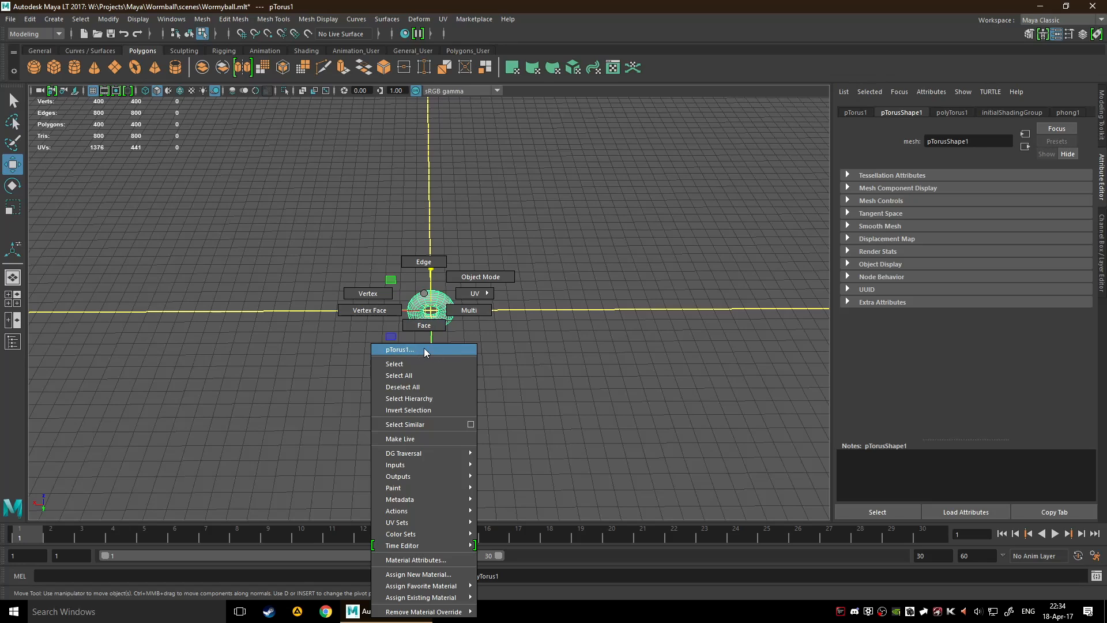
right_drag(427, 350, 427, 272)
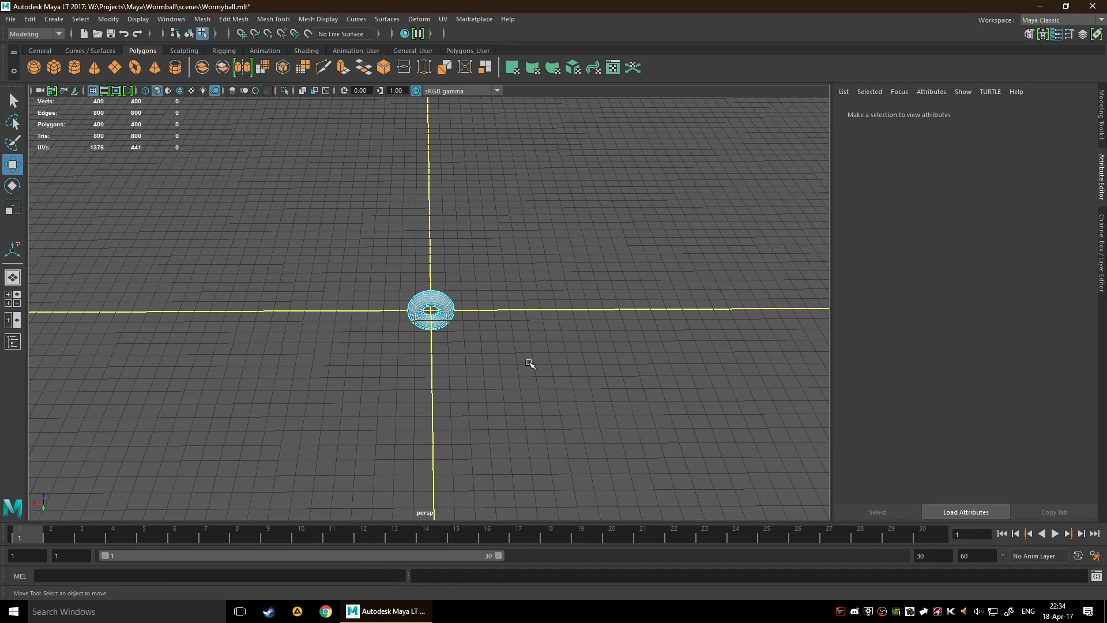
key(F8)
key(Delete)
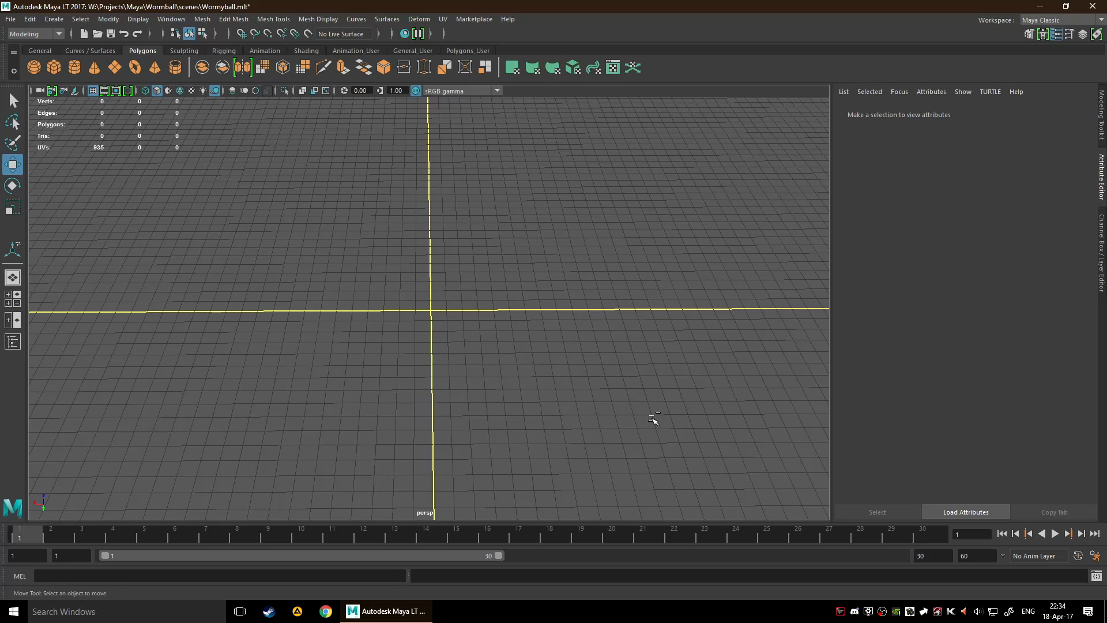
- Show the Channel Box / Layer Editor, collapse the sidebar, and switch the workspace to Doom
key(ctrl+a)
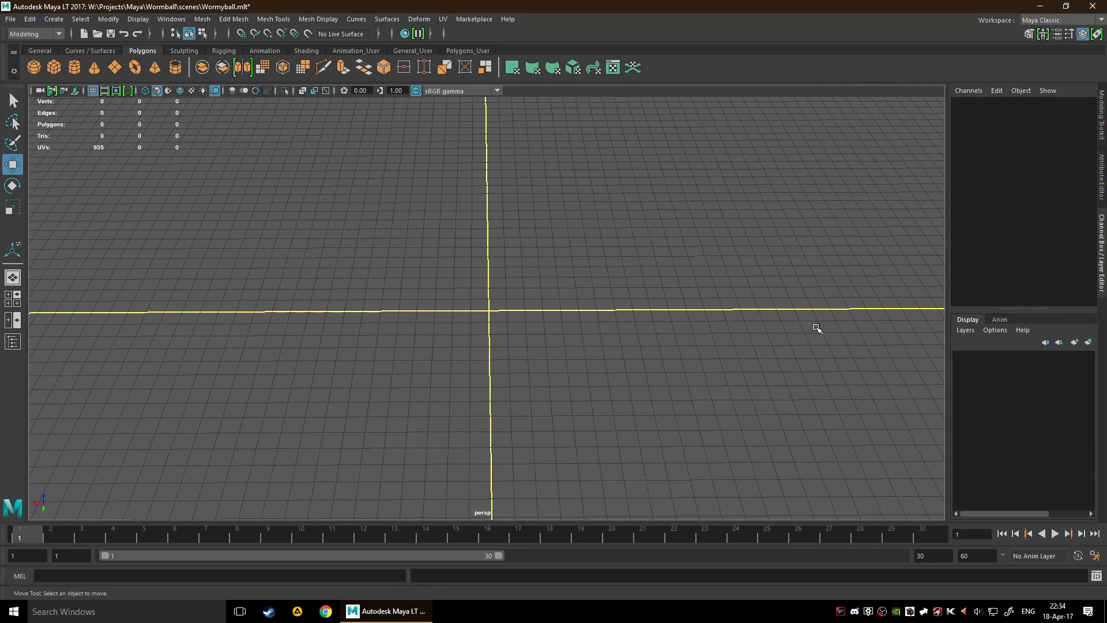
click(1101, 231)
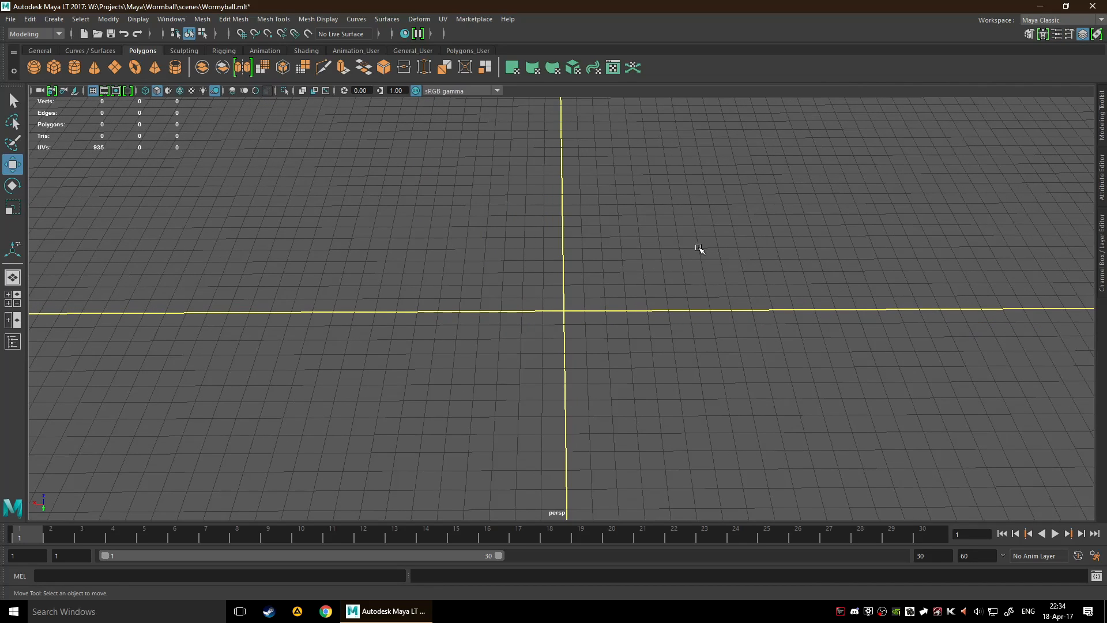
click(1049, 26)
click(1038, 108)
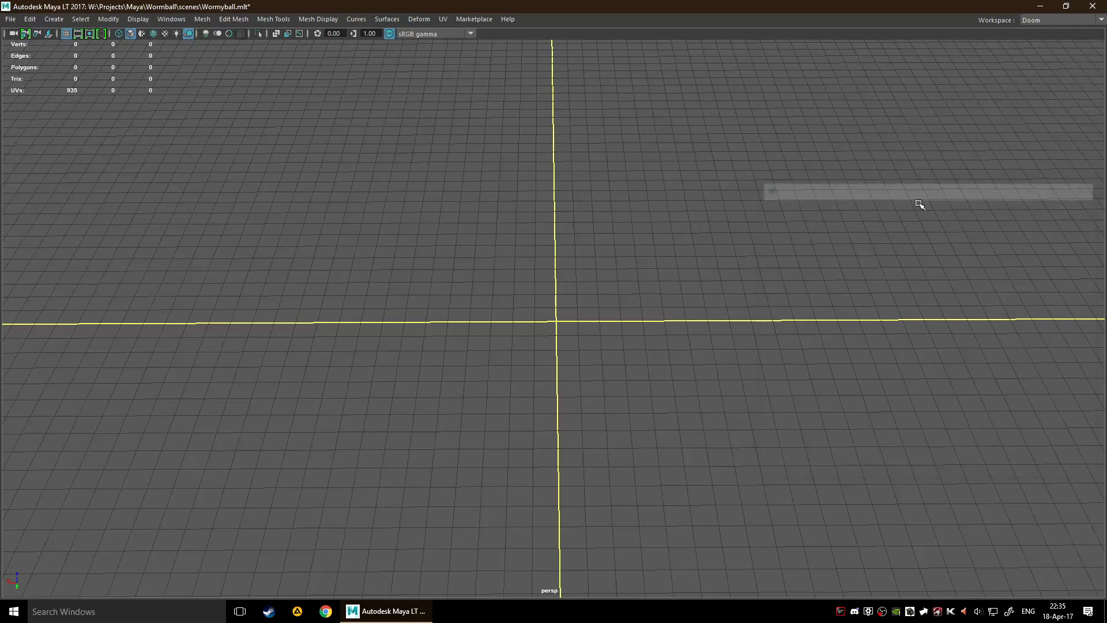
- Cancel the new scene request and open the Hotkey Editor to view the keyboard assignments, saving and closing it
key(ctrl+n)
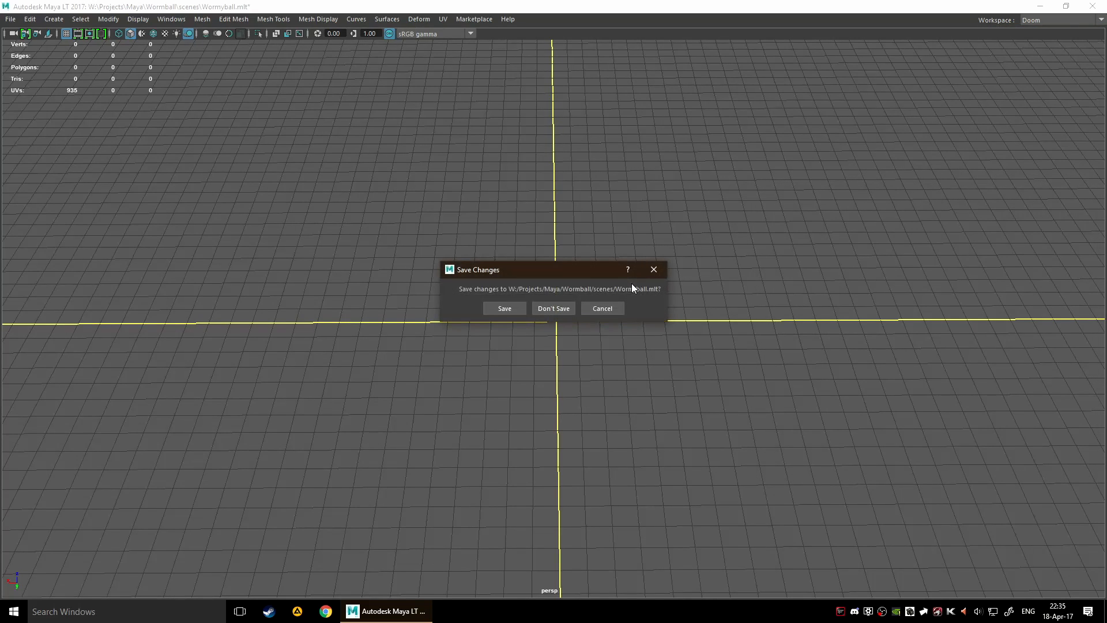
click(614, 308)
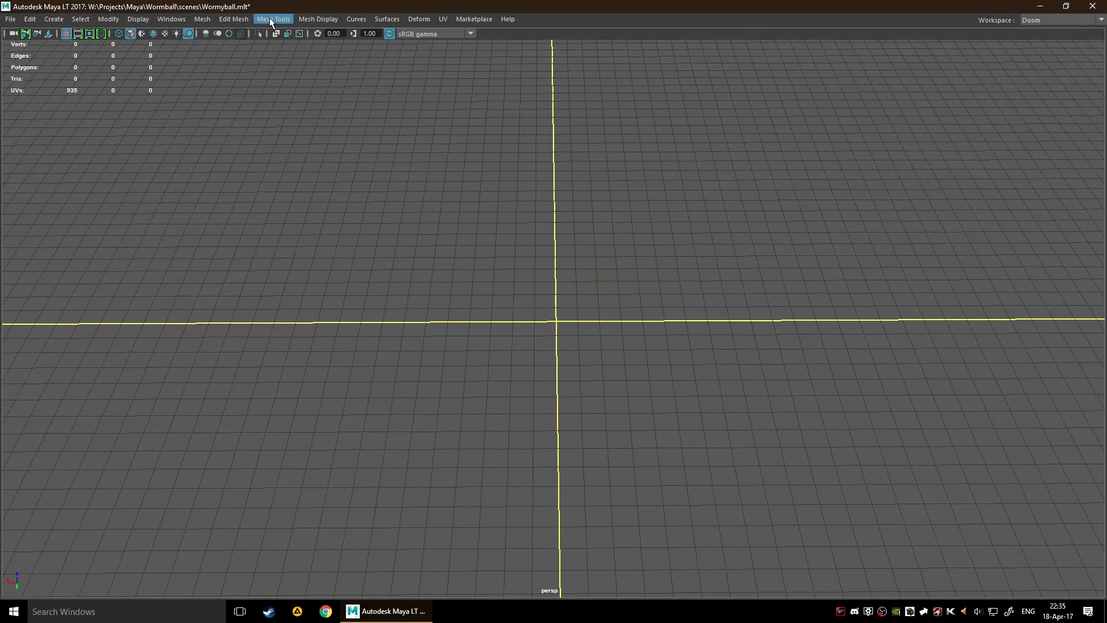
click(172, 20)
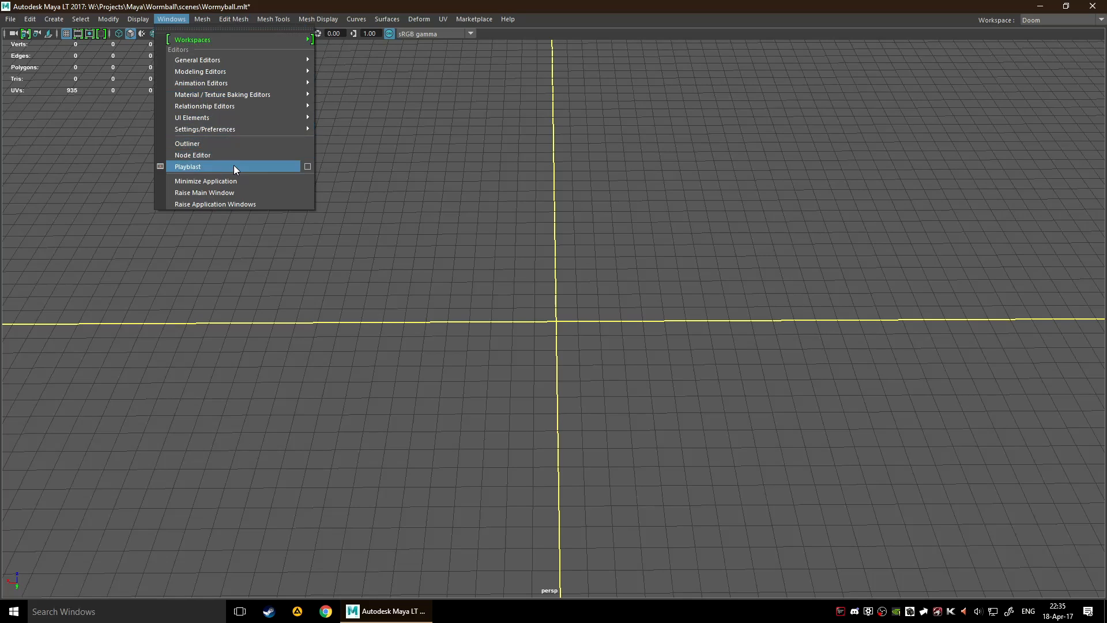
mouse_move(243, 128)
click(337, 164)
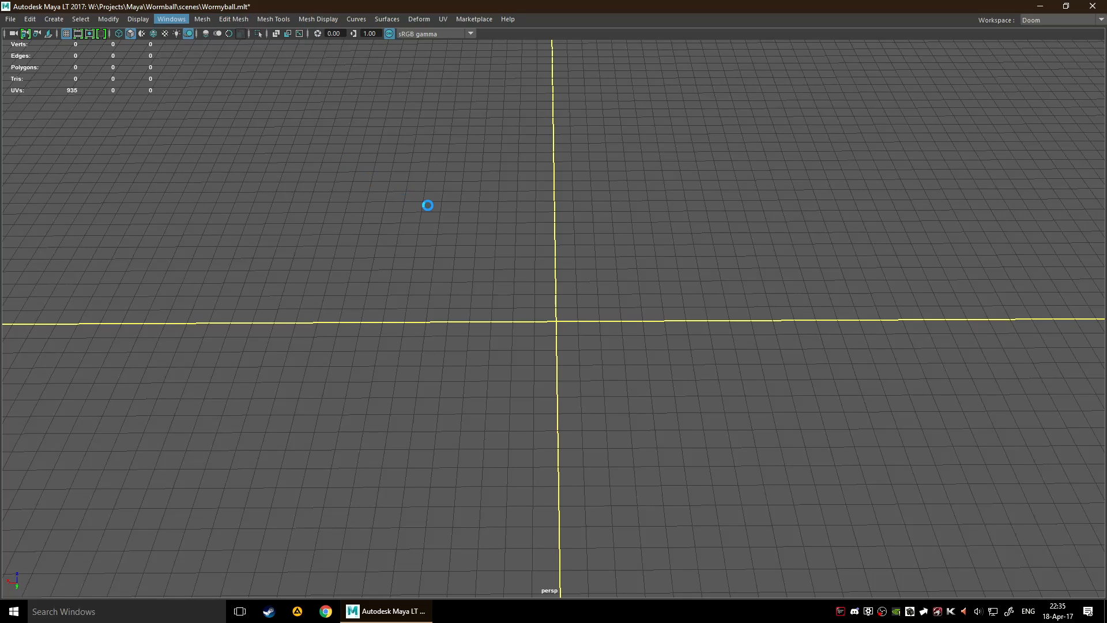
click(283, 131)
click(282, 158)
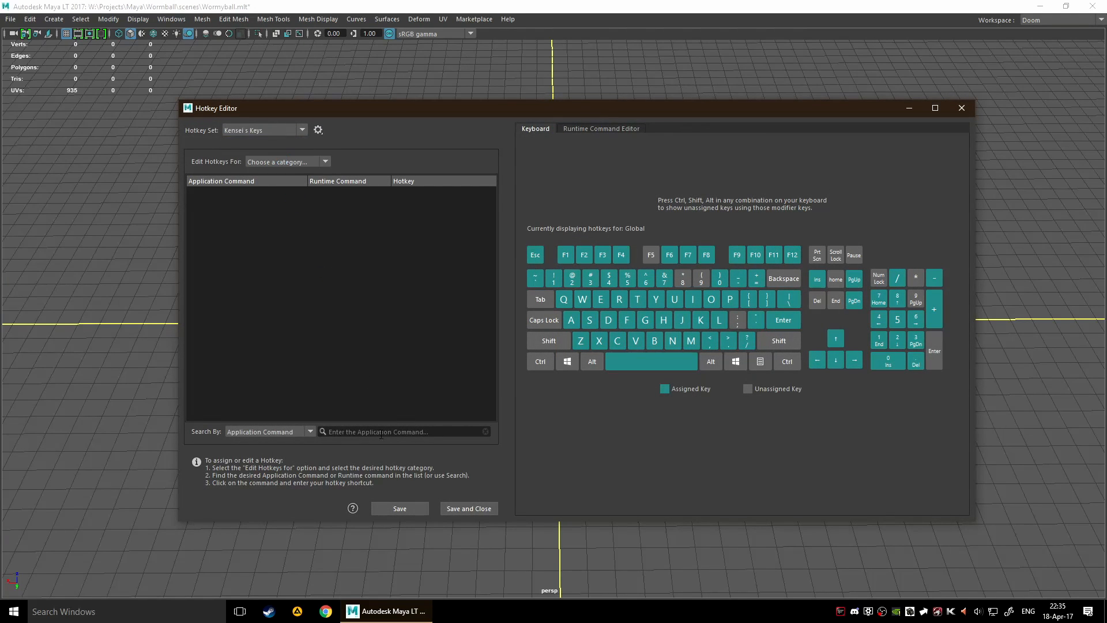
click(452, 508)
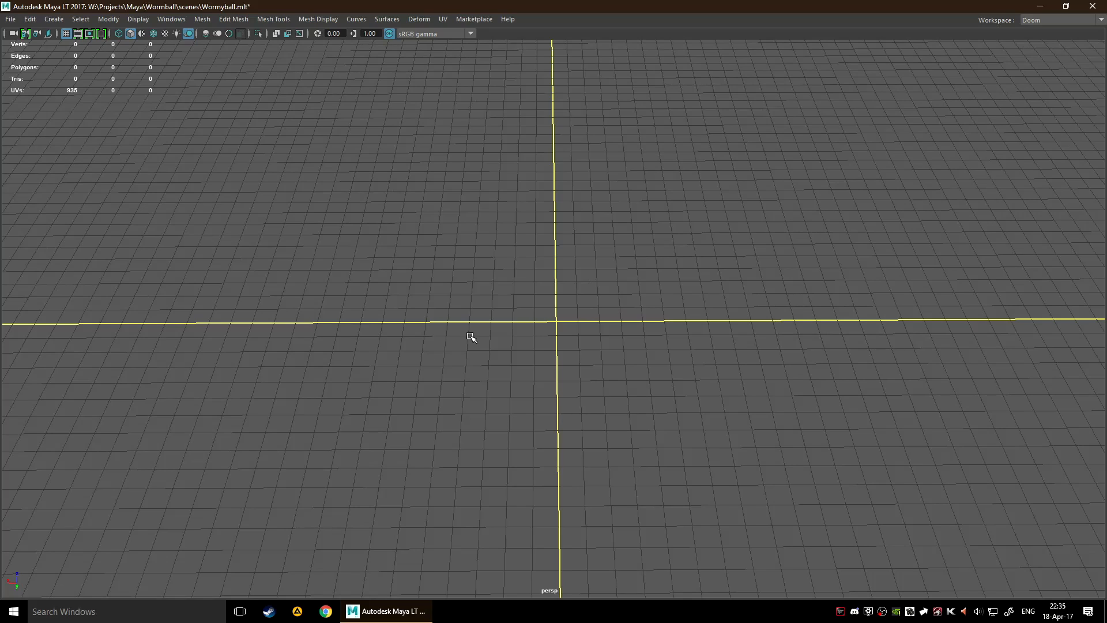
- Delete planarTrimmedSurface1 and extrudedSurface1 using the Outliner, and close the Outliner
key(ctrl+n)
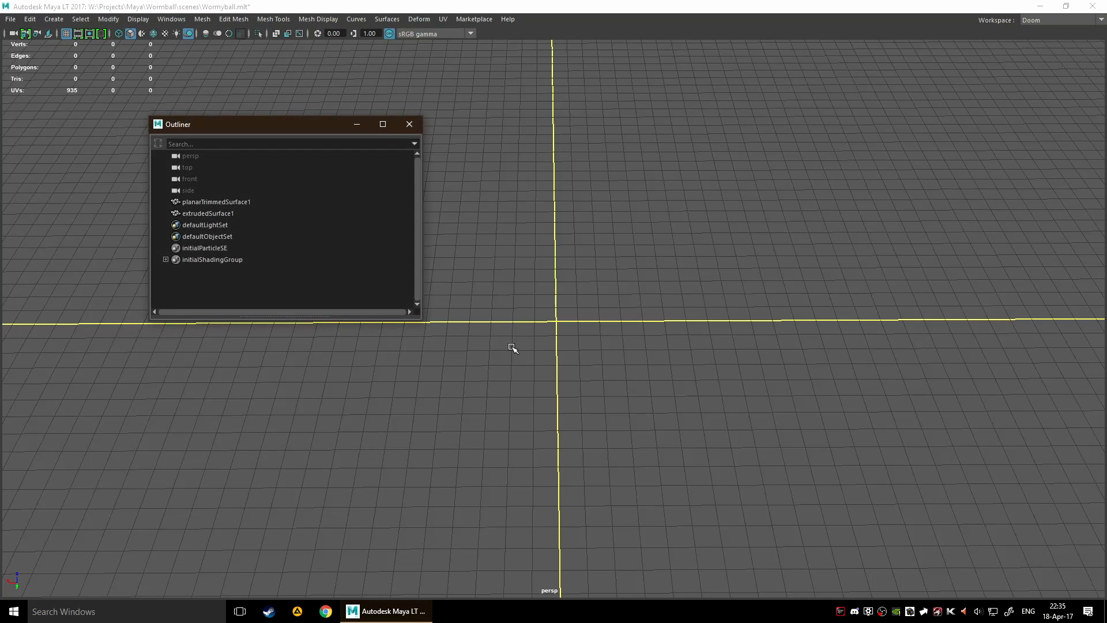
click(213, 202)
ctrl+click(218, 213)
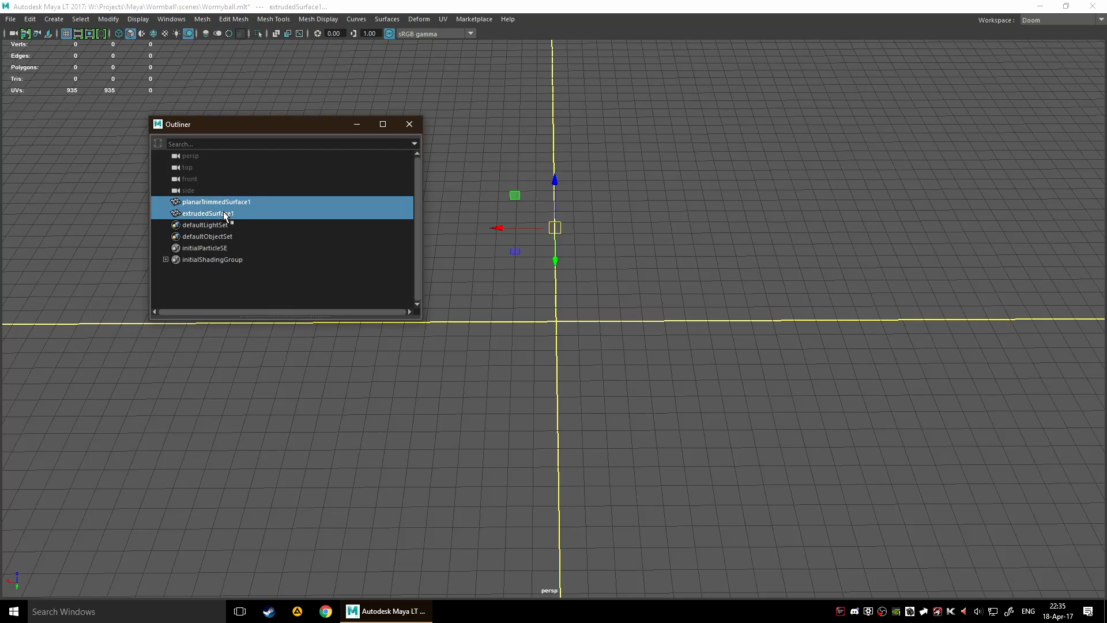
key(Delete)
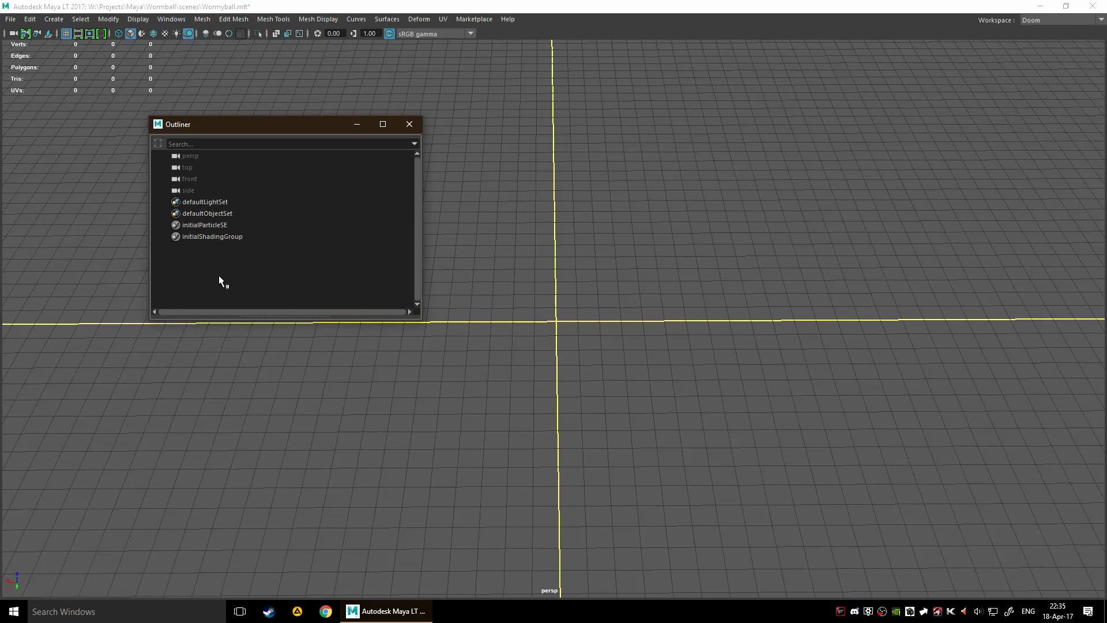
click(404, 128)
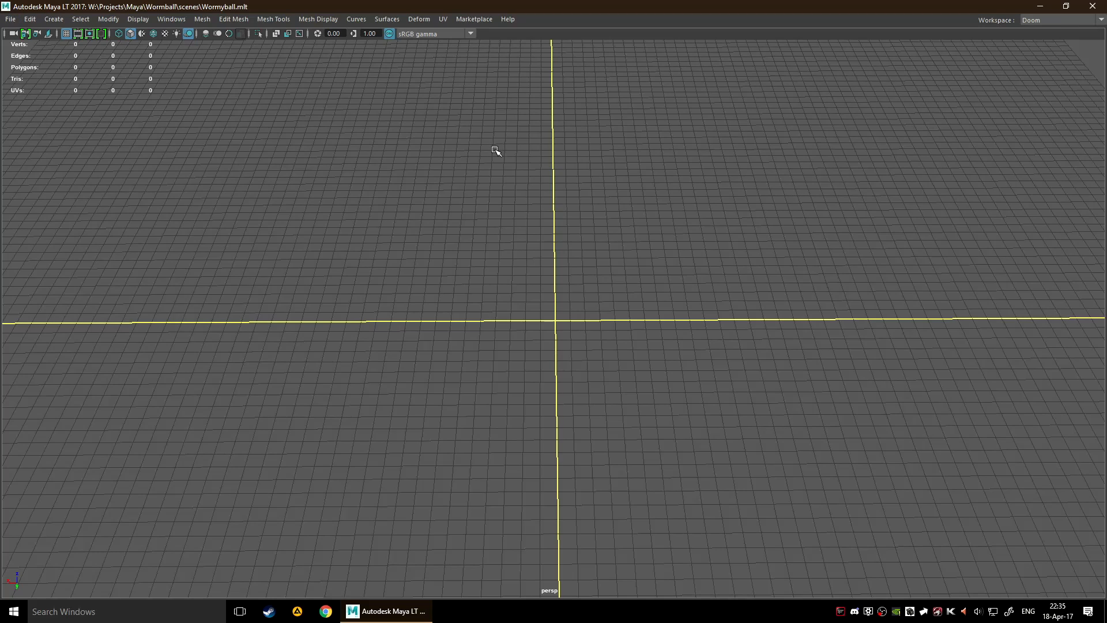
- Bring up the hotbox over the viewport to view its File commands, and dismiss it
key(space)
click(365, 108)
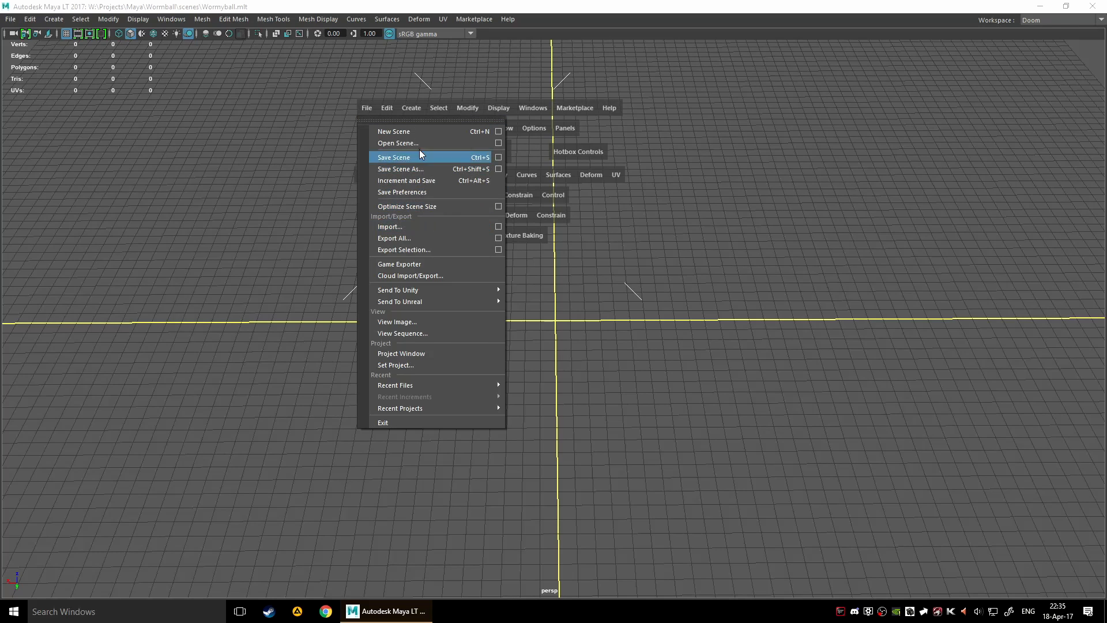
click(743, 267)
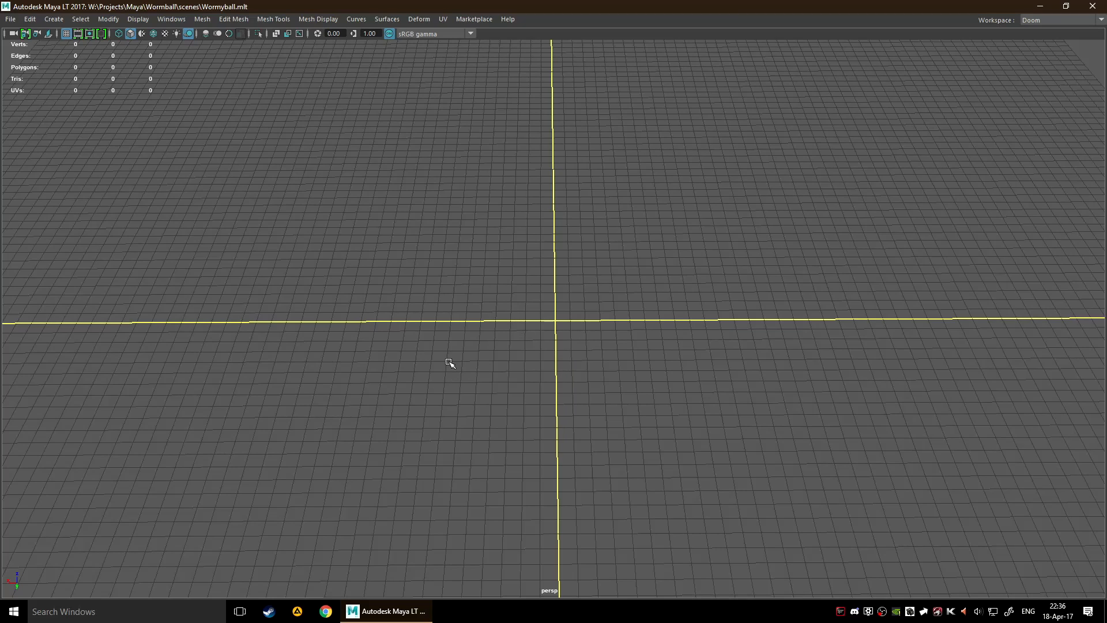
- Create a polygon cone at the grid origin
right_click(484, 315)
shift+right_drag(484, 314, 423, 332)
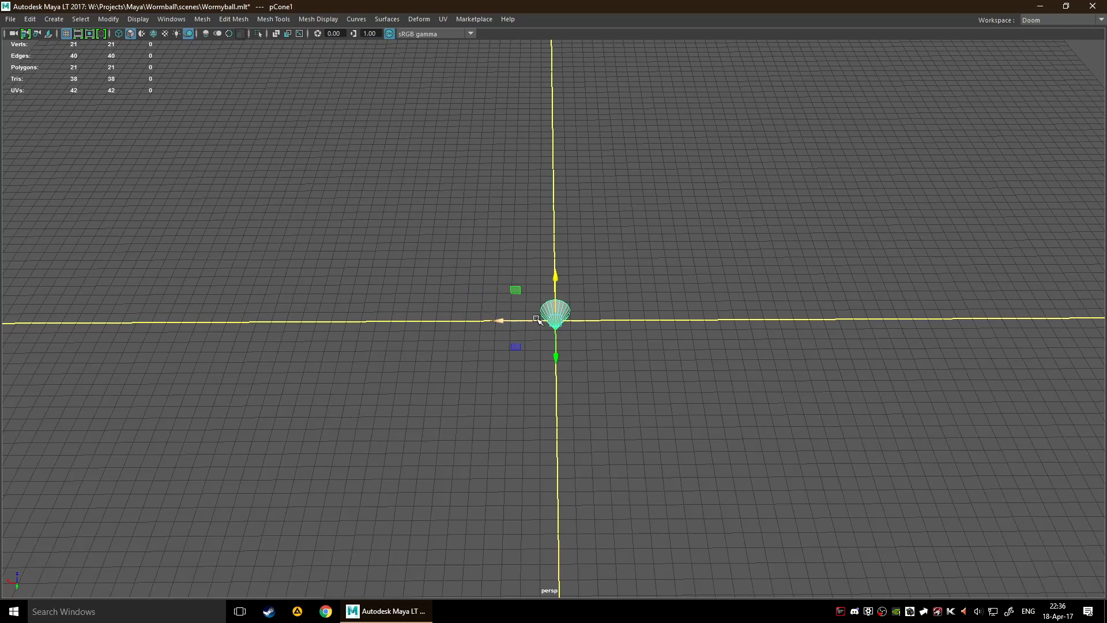
right_click(551, 312)
shift+right_drag(551, 312, 517, 294)
key(ctrl+z)
scroll(607, 321, up, 5)
key(ctrl+z)
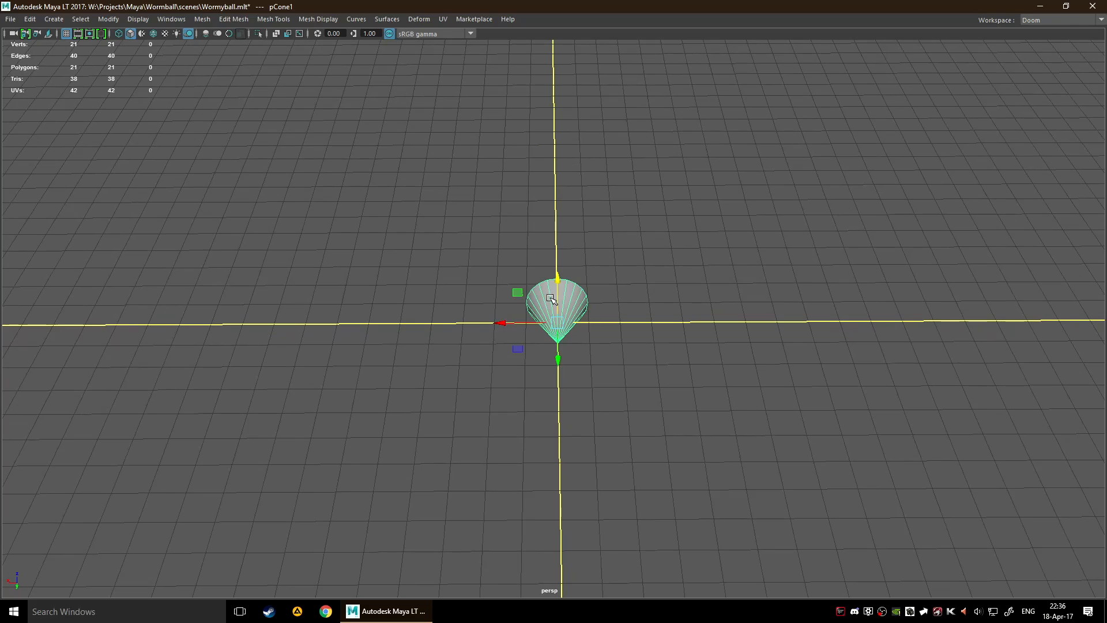
- Cut a curved line across the cone's side faces, about halfway up, with the Multi-Cut tool
shift+right_drag(551, 299, 532, 301)
scroll(531, 301, up, 3)
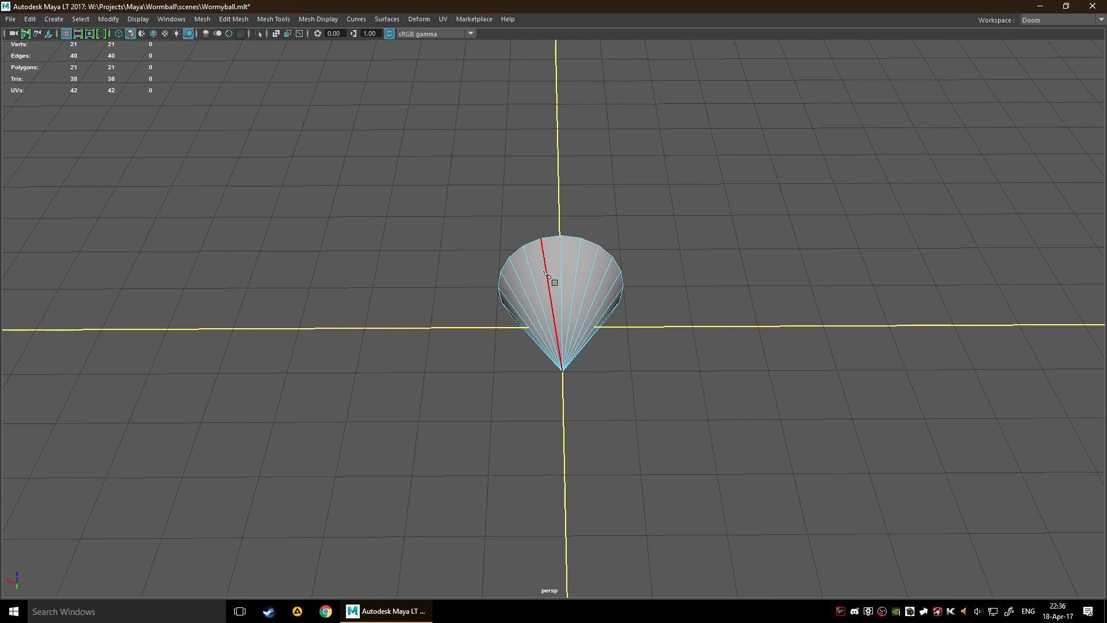
scroll(552, 317, up, 3)
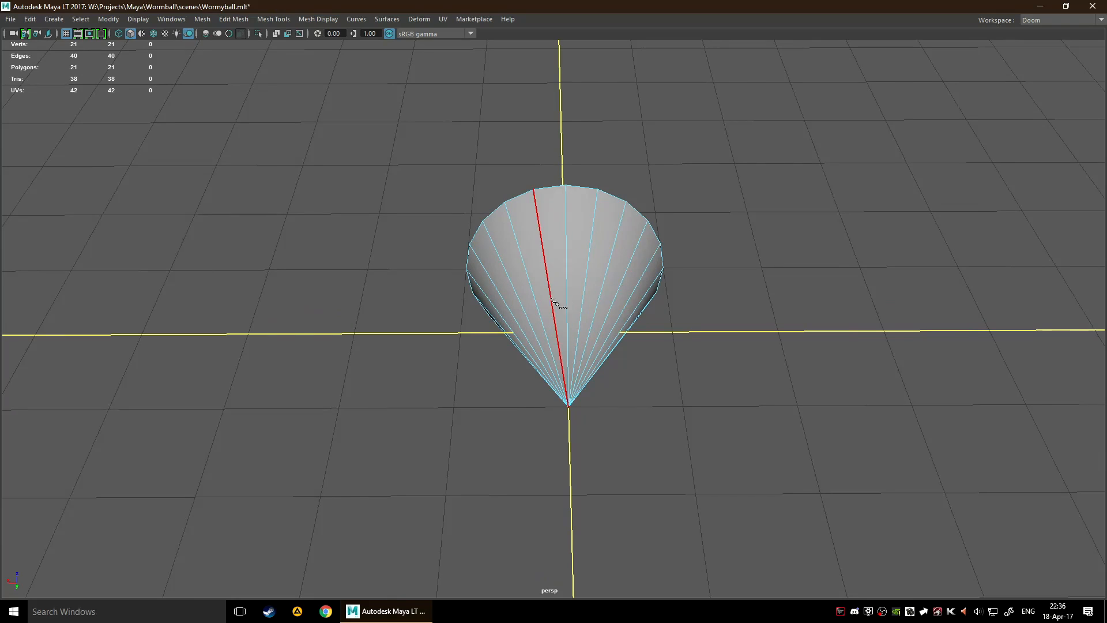
click(534, 295)
click(600, 293)
click(651, 288)
alt+drag(724, 358, 709, 331)
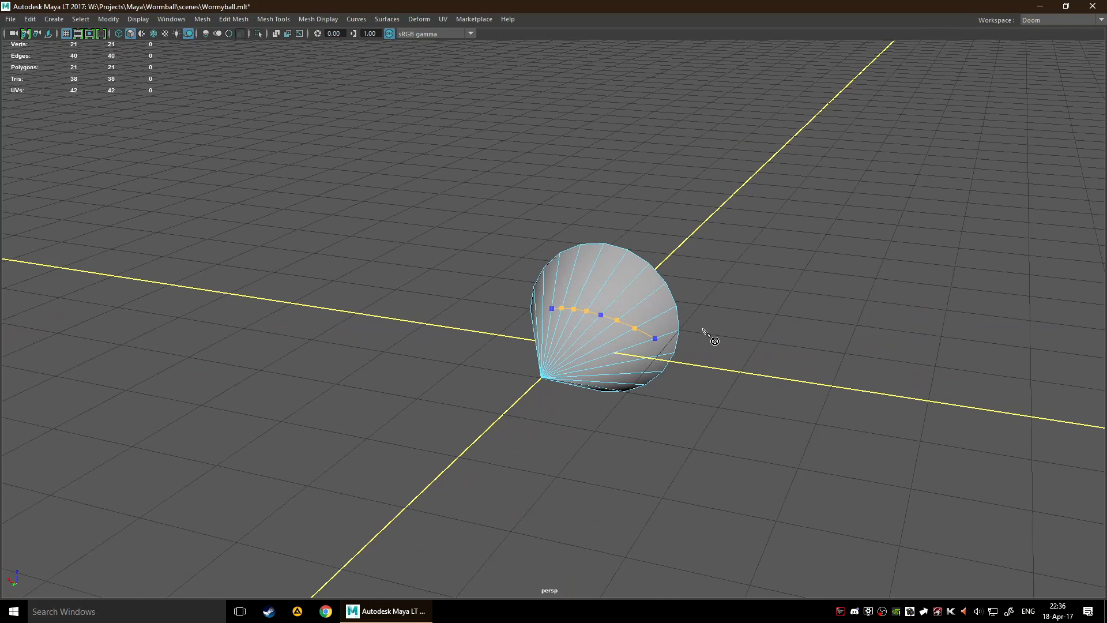
key(Return)
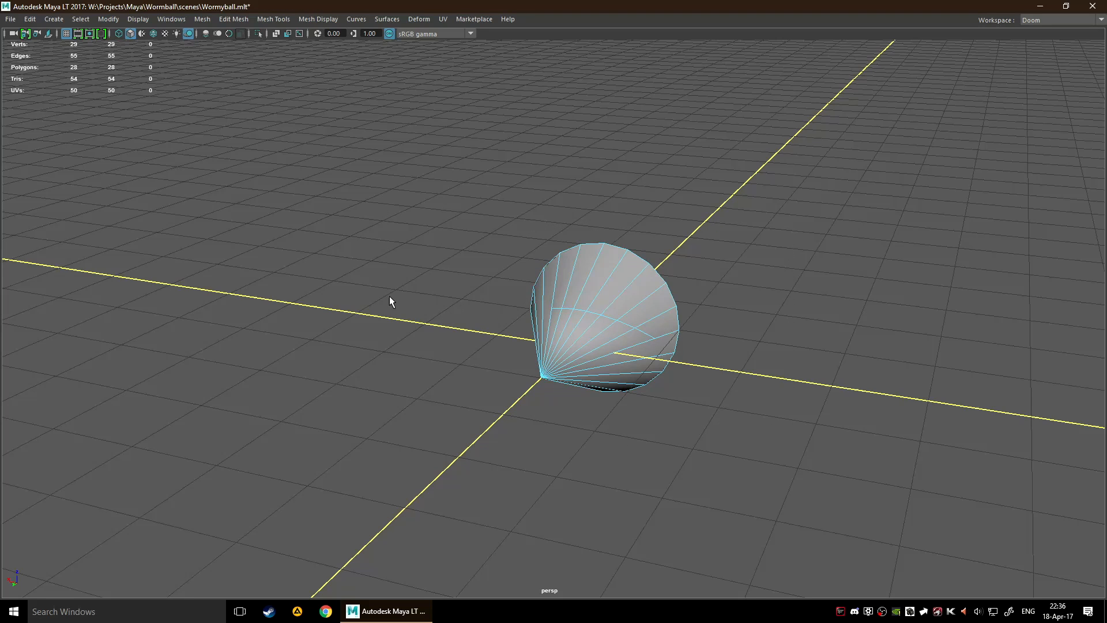
- Cut a second, zigzagging line across the uncut side faces of the cone with the Multi-Cut tool
alt+drag(390, 300, 502, 289)
click(476, 332)
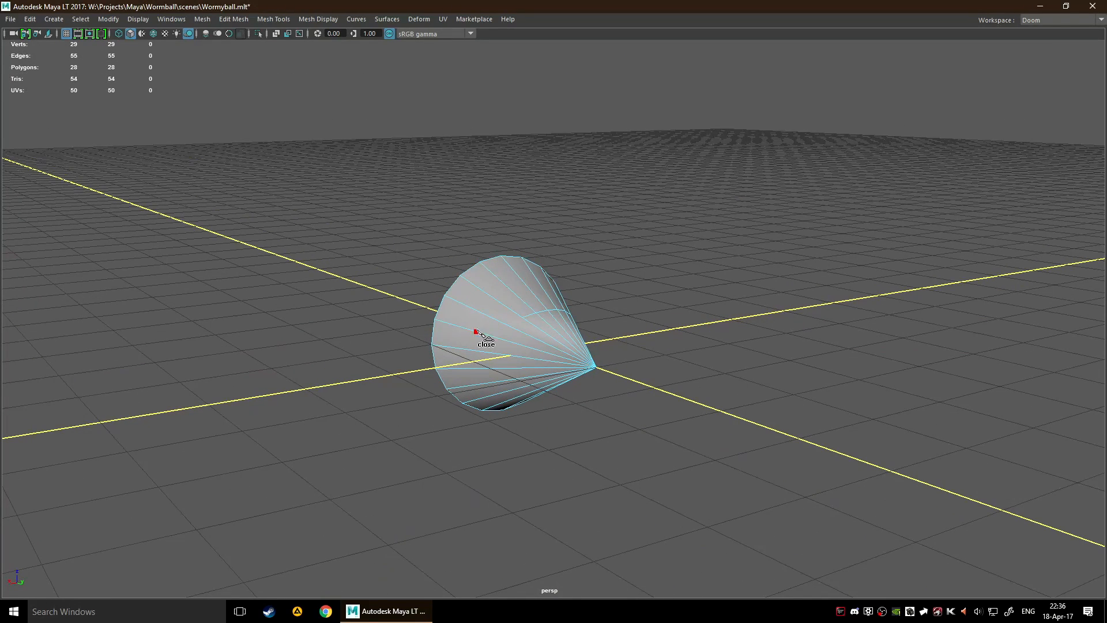
click(496, 354)
click(508, 288)
click(545, 342)
click(540, 389)
alt+drag(539, 389, 689, 411)
key(Return)
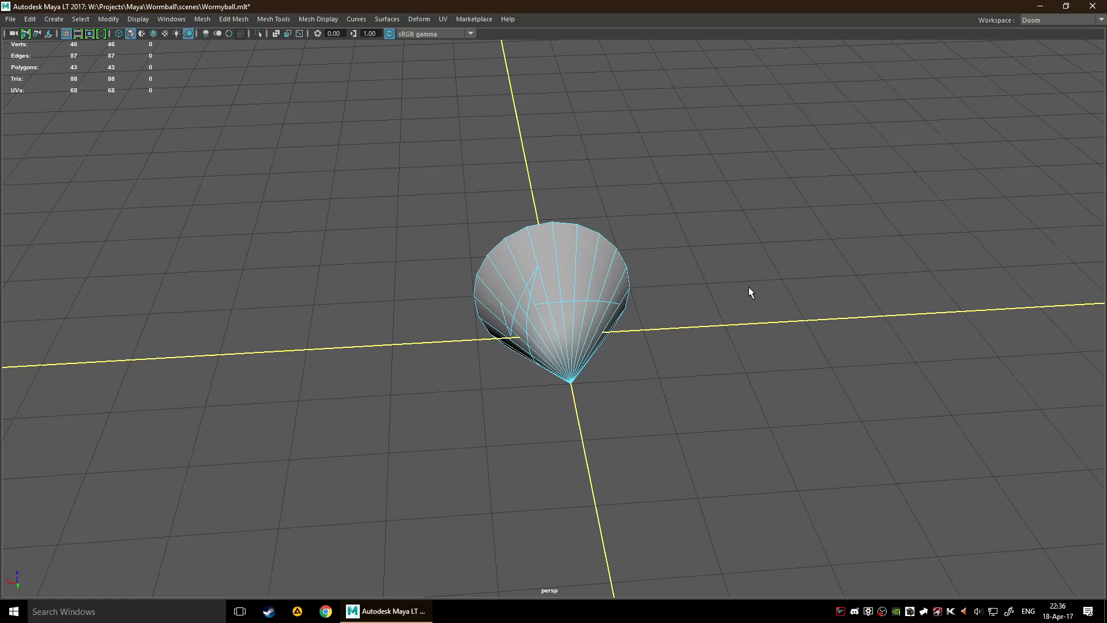
- Return the cone to object mode and make it a live surface
key(F8)
key(ctrl+l)
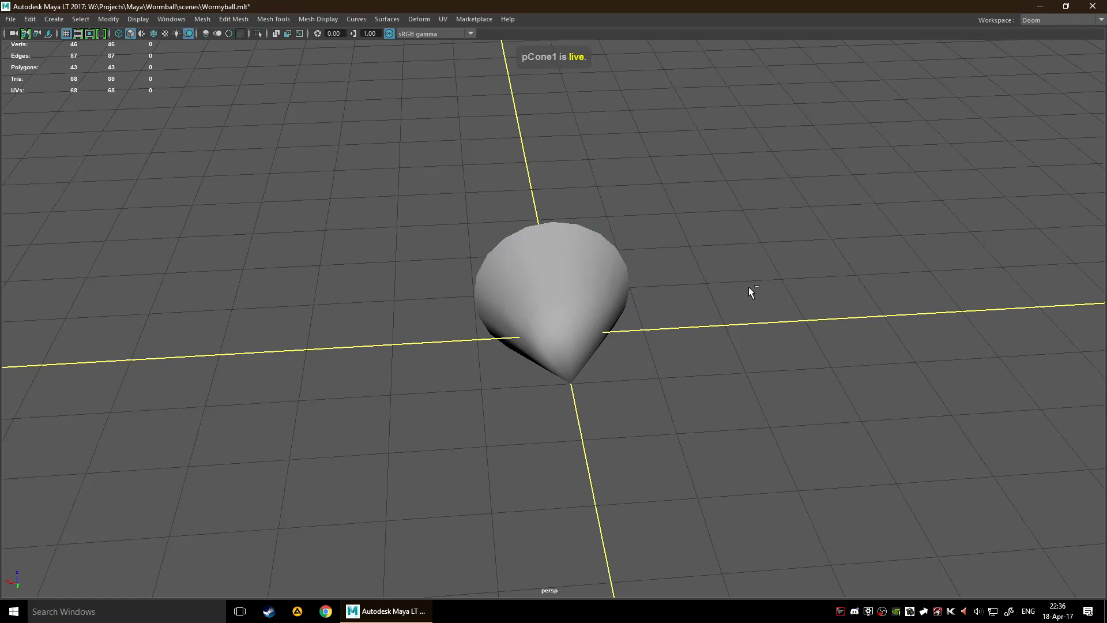
- Undo making the cone a live surface and select the cone
key(ctrl+z)
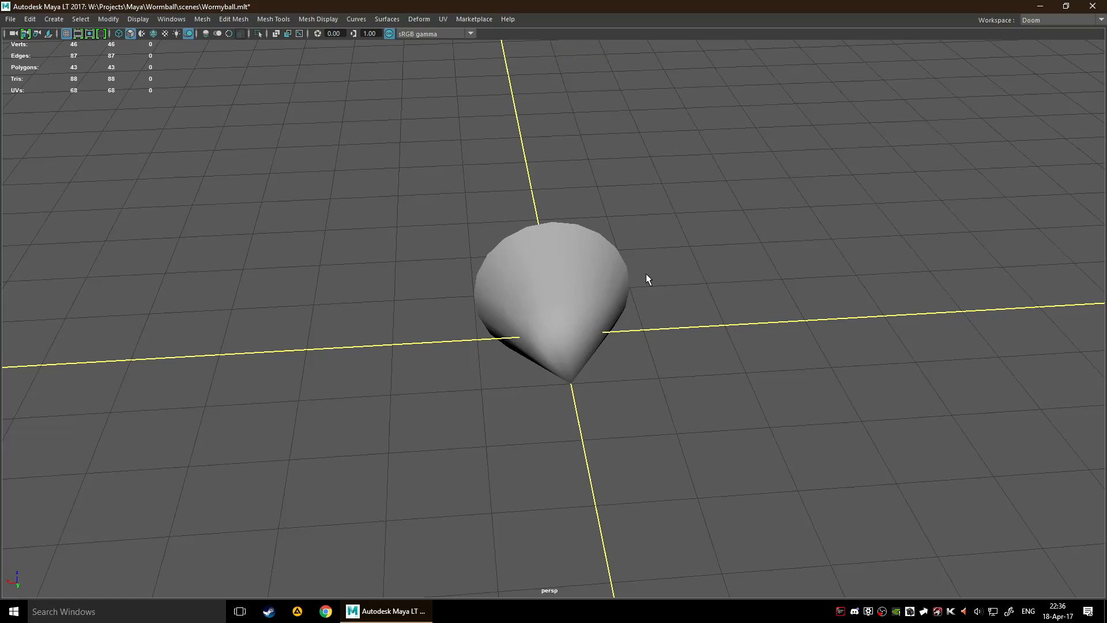
click(501, 322)
alt+drag(480, 366, 687, 378)
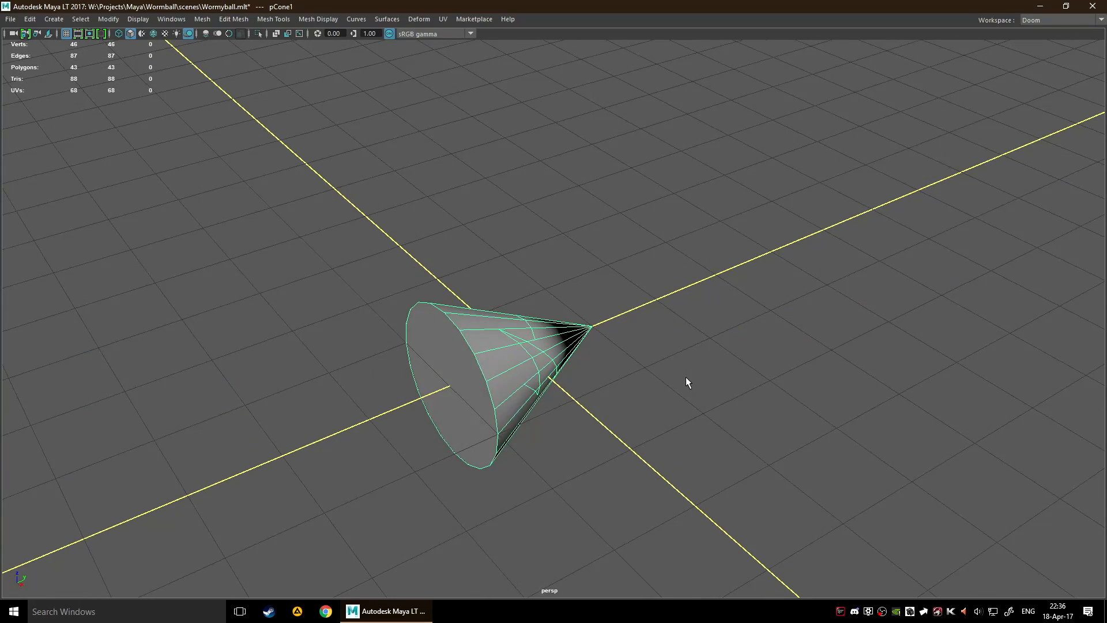
- Rotate the cone so that its tip points upward with a slight tilt
key(e)
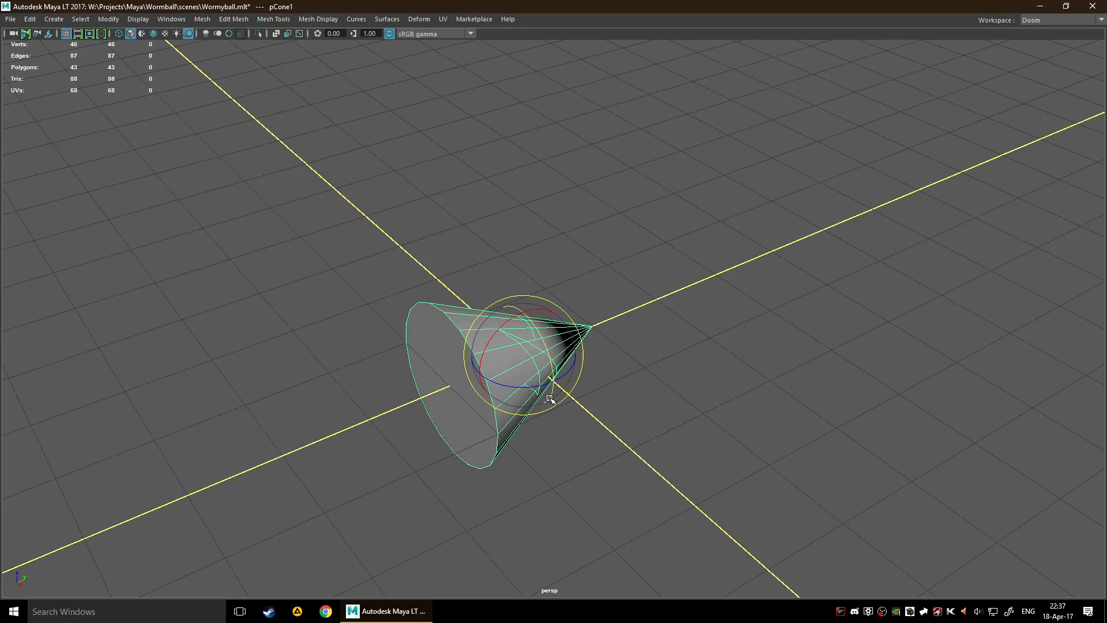
mouse_move(505, 325)
mouse_down()
mouse_move(490, 372)
mouse_move(532, 410)
mouse_move(506, 370)
mouse_move(514, 327)
mouse_up()
click(761, 316)
alt+drag(761, 317, 694, 346)
drag(502, 301, 658, 440)
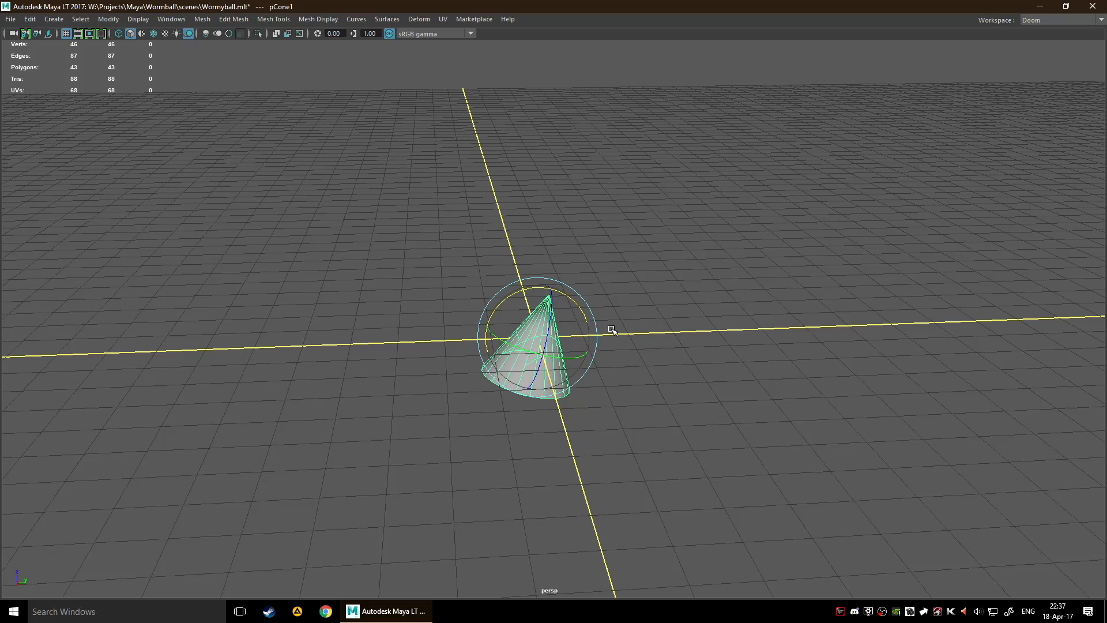
- Move the tilted cone upward along its own axis until it sits above the grid
key(w)
drag(552, 292, 575, 206)
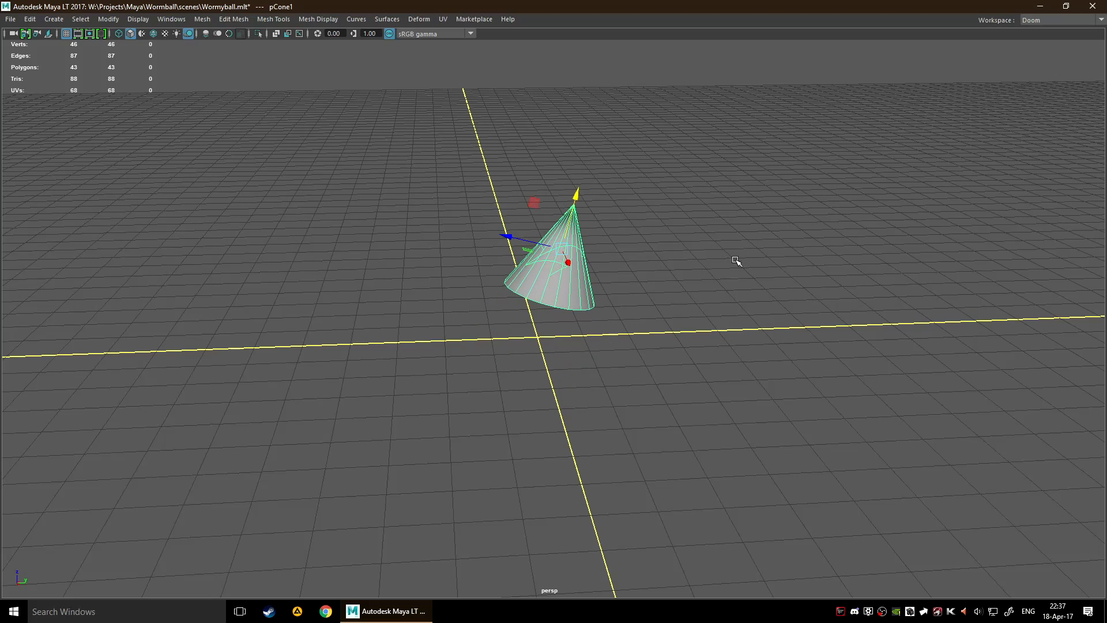
click(612, 271)
click(547, 282)
key(space)
- Extrude the cone's base face outward with a Local Translate Z of about 0.42
alt+drag(517, 326, 647, 230)
scroll(588, 346, up, 5)
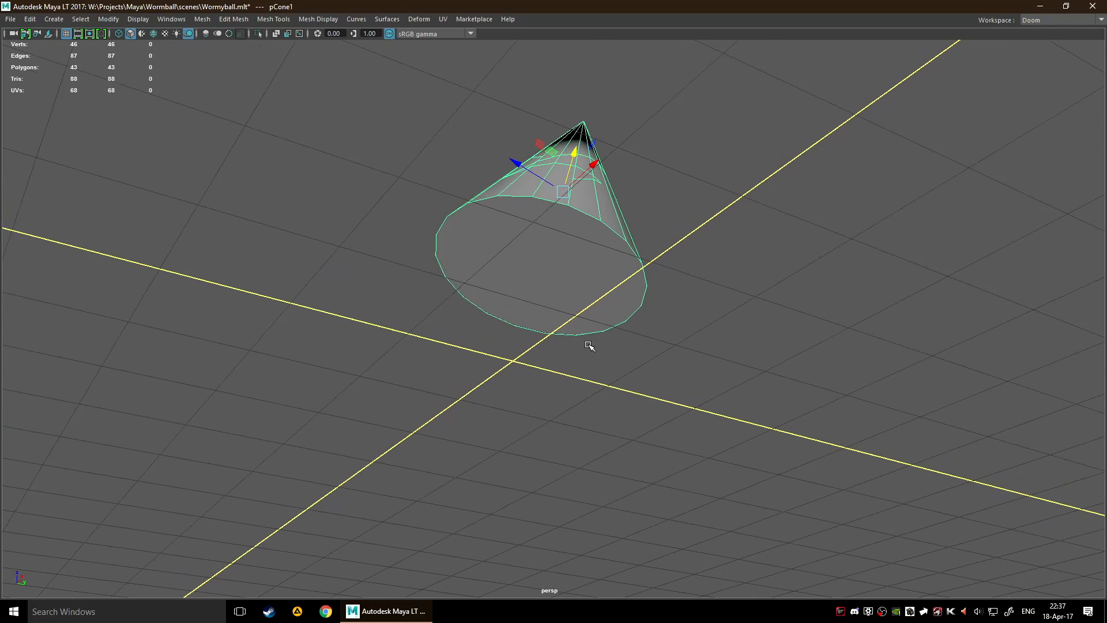
alt+drag(588, 346, 617, 316)
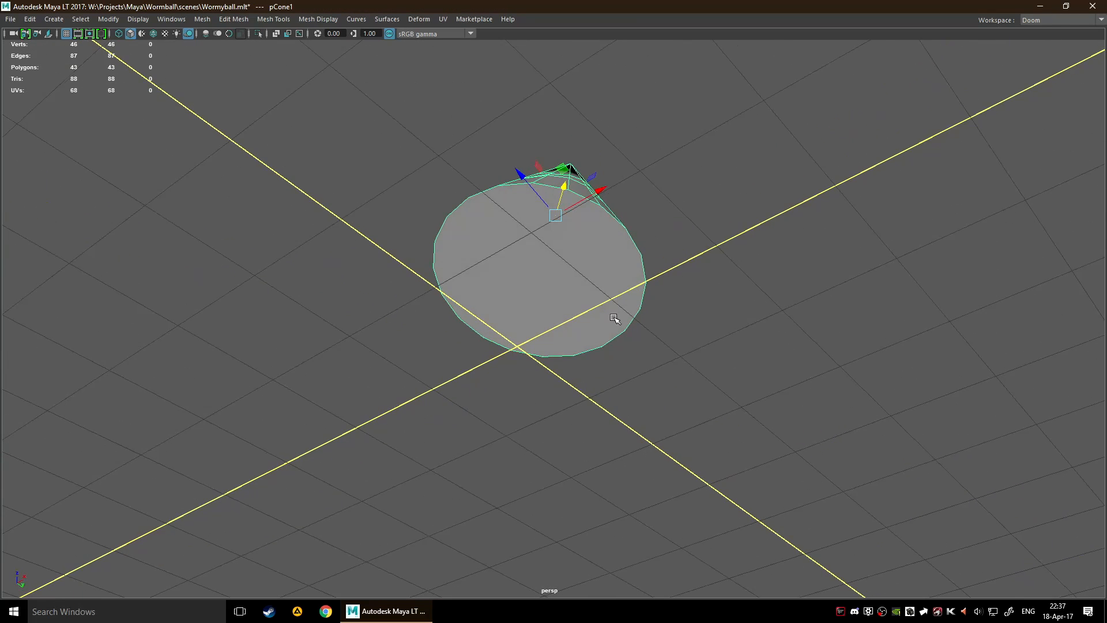
key(F11)
click(562, 270)
alt+drag(725, 314, 596, 343)
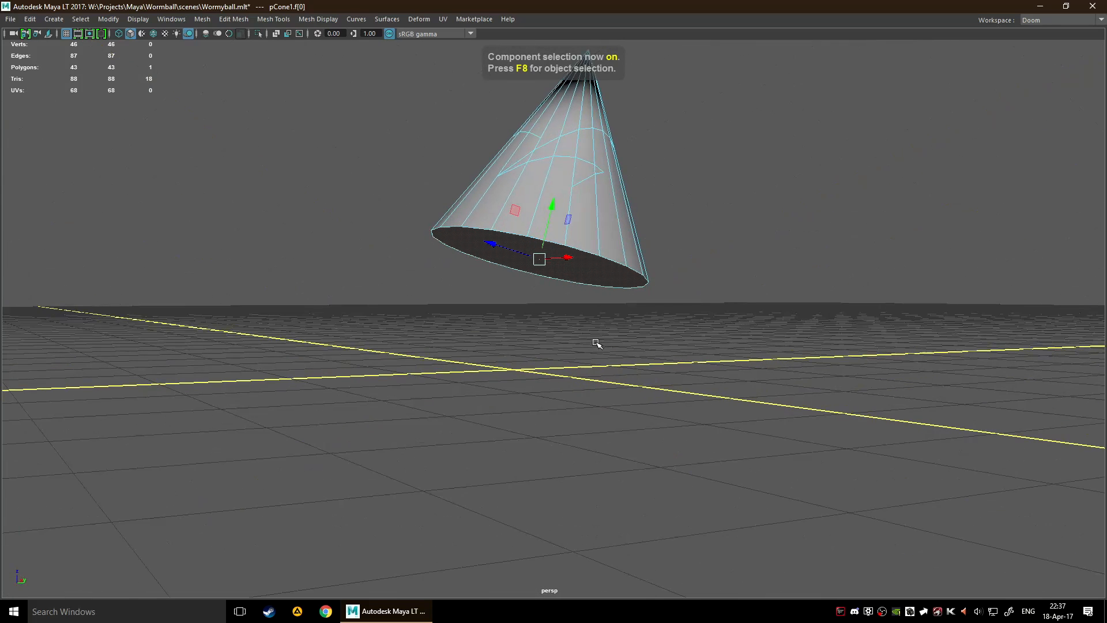
key(ctrl+e)
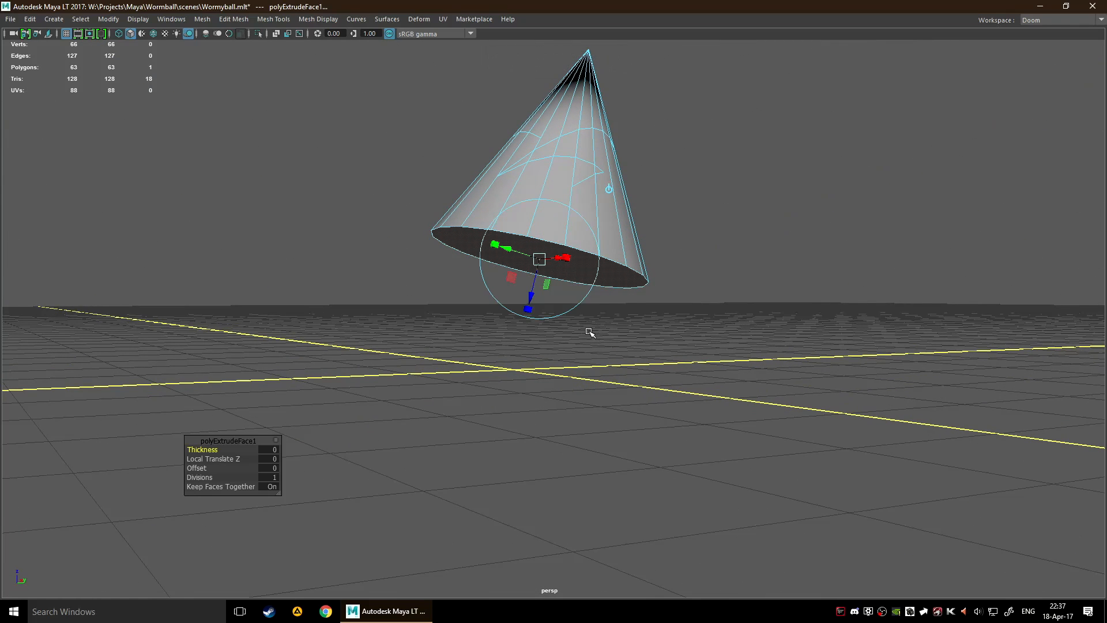
drag(535, 285, 523, 369)
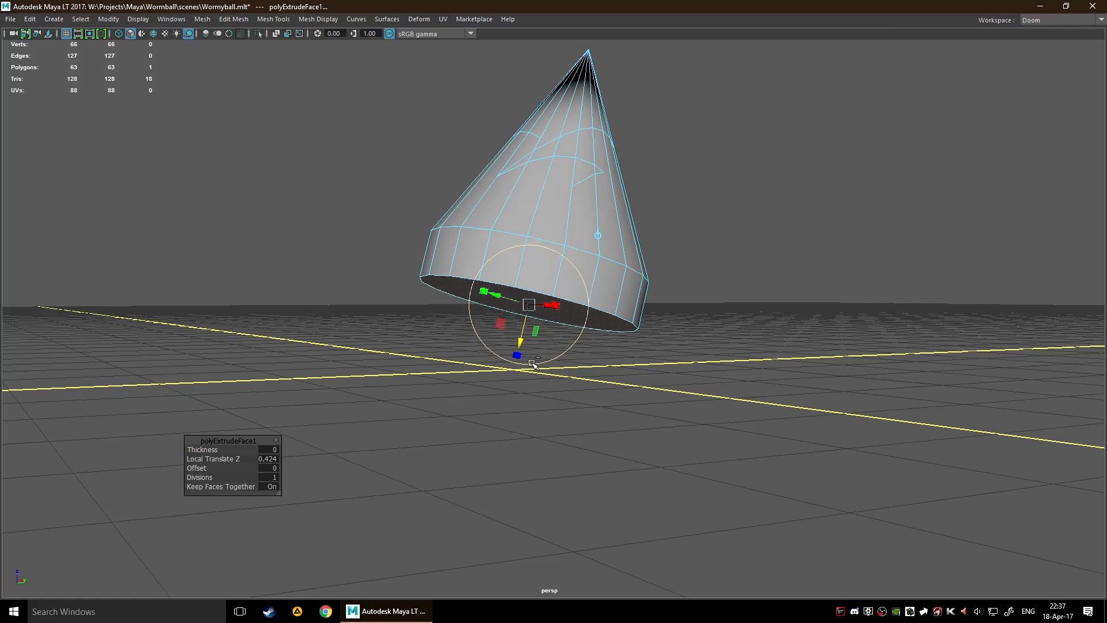
- Extrude the base face a second time with a Local Translate Z of about 0.51 and deselect it
key(ctrl+e)
drag(516, 356, 610, 415)
drag(536, 385, 525, 361)
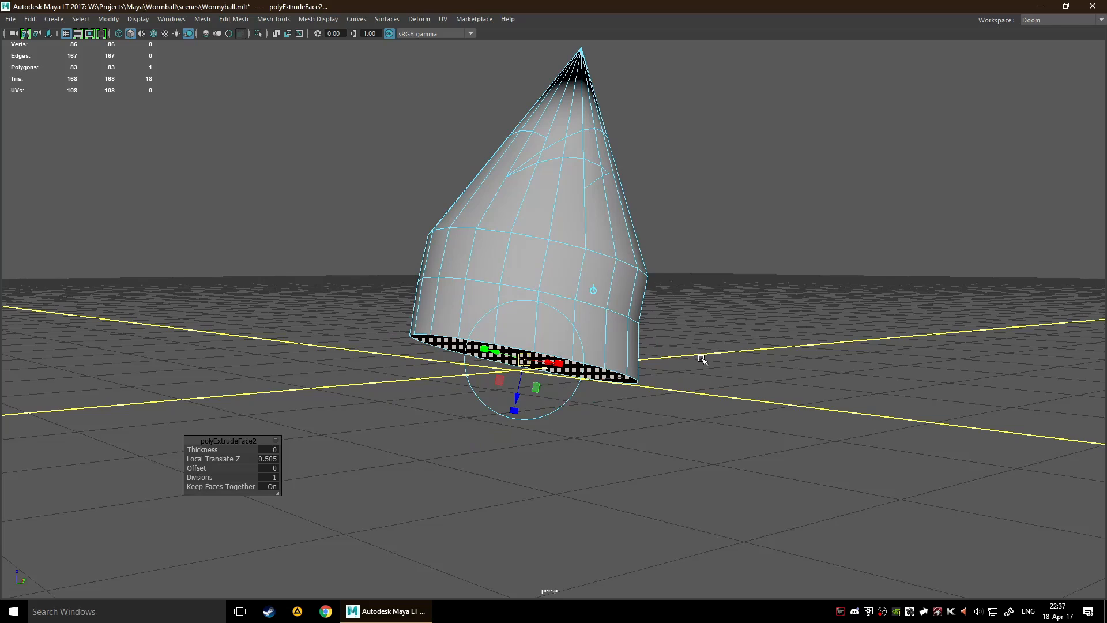
alt+drag(704, 363, 653, 347)
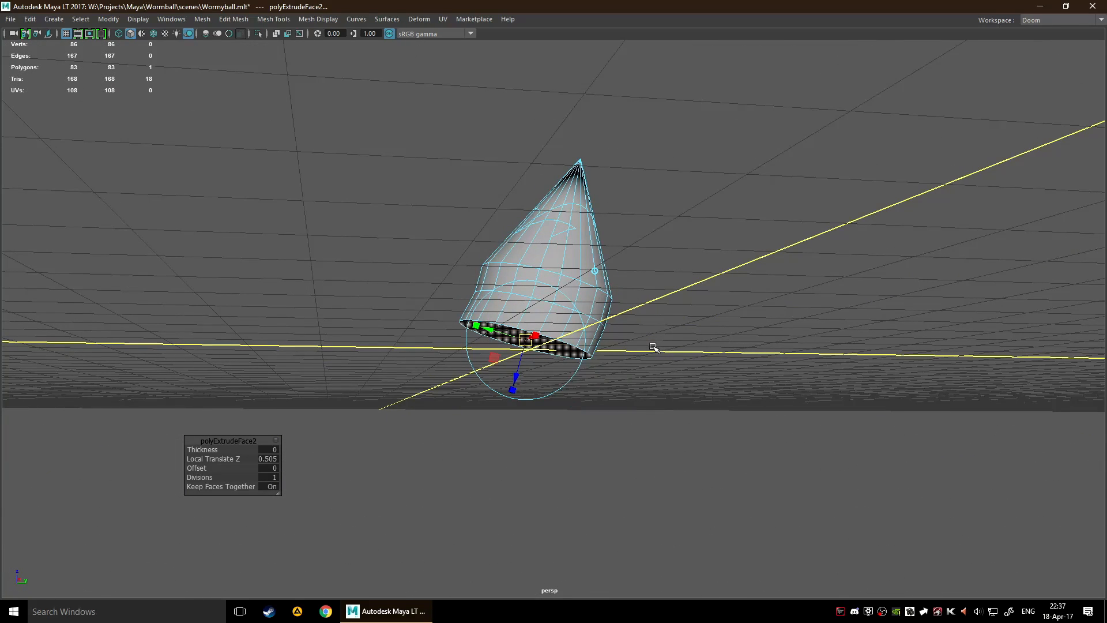
key(q)
click(652, 345)
alt+drag(659, 297, 696, 253)
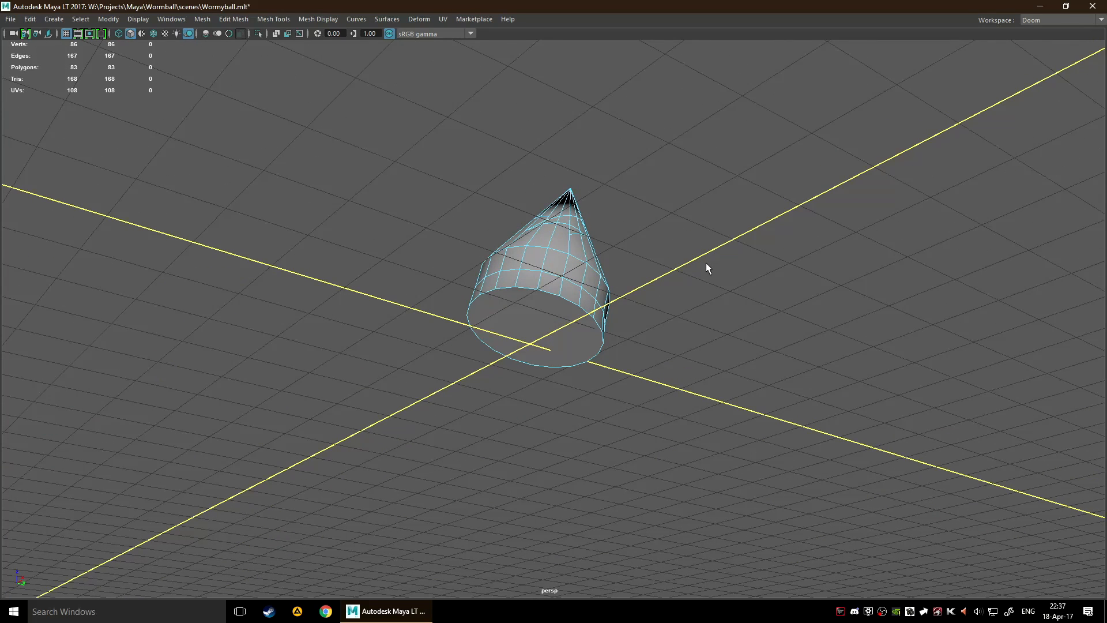
- Extrude the base face four more times to form a long cylindrical body, and return the mesh to object mode
click(545, 327)
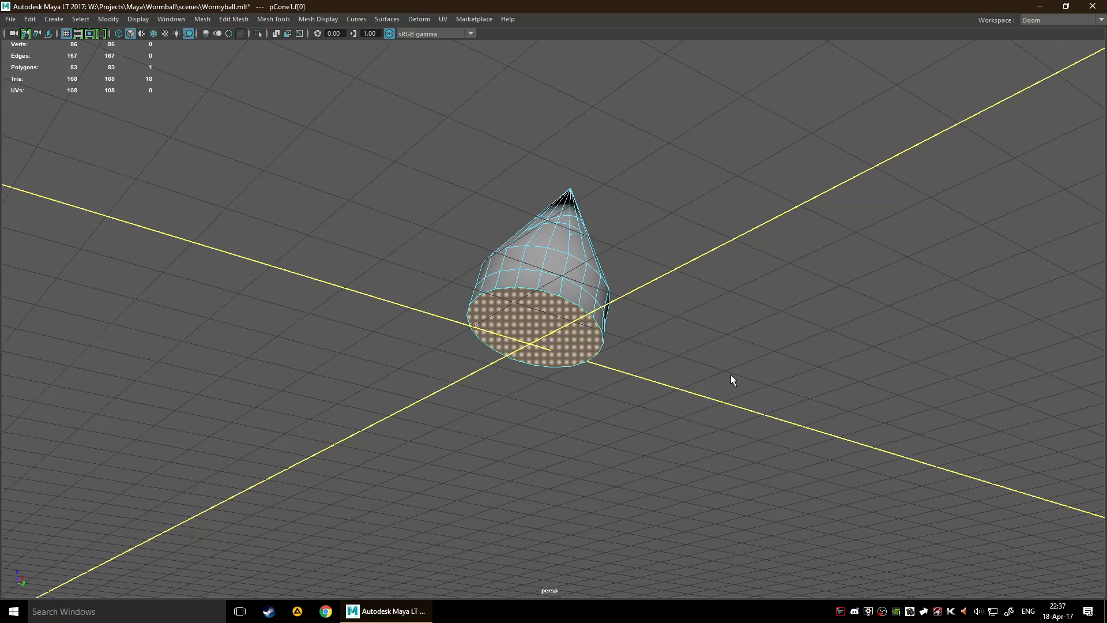
key(ctrl+e)
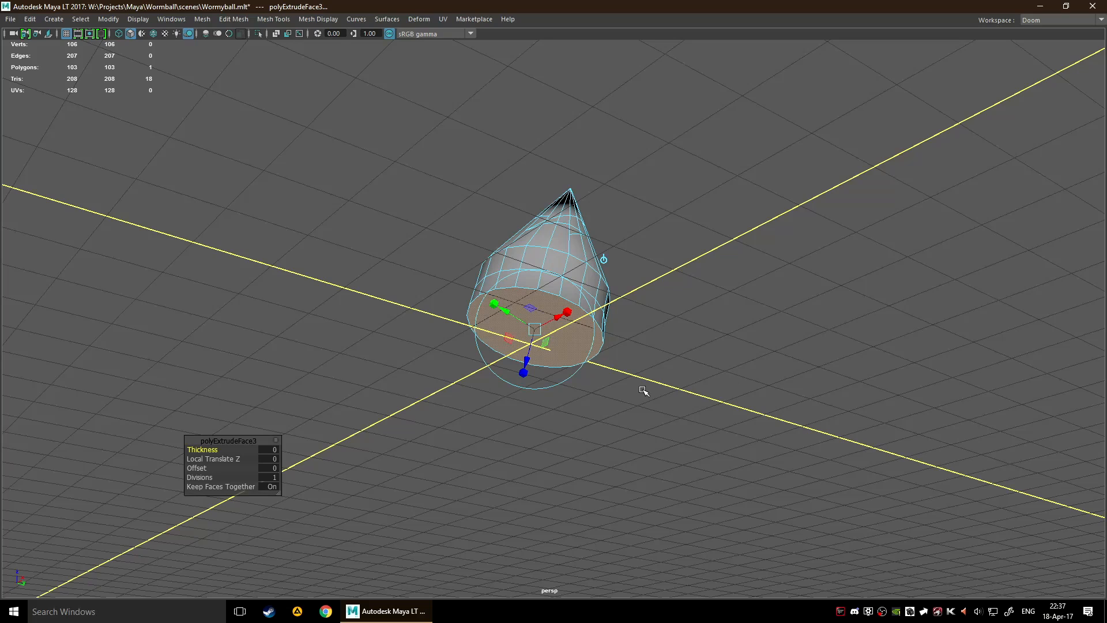
drag(527, 369, 484, 544)
key(ctrl+e)
key(ctrl+e)
key(ctrl+e)
click(686, 445)
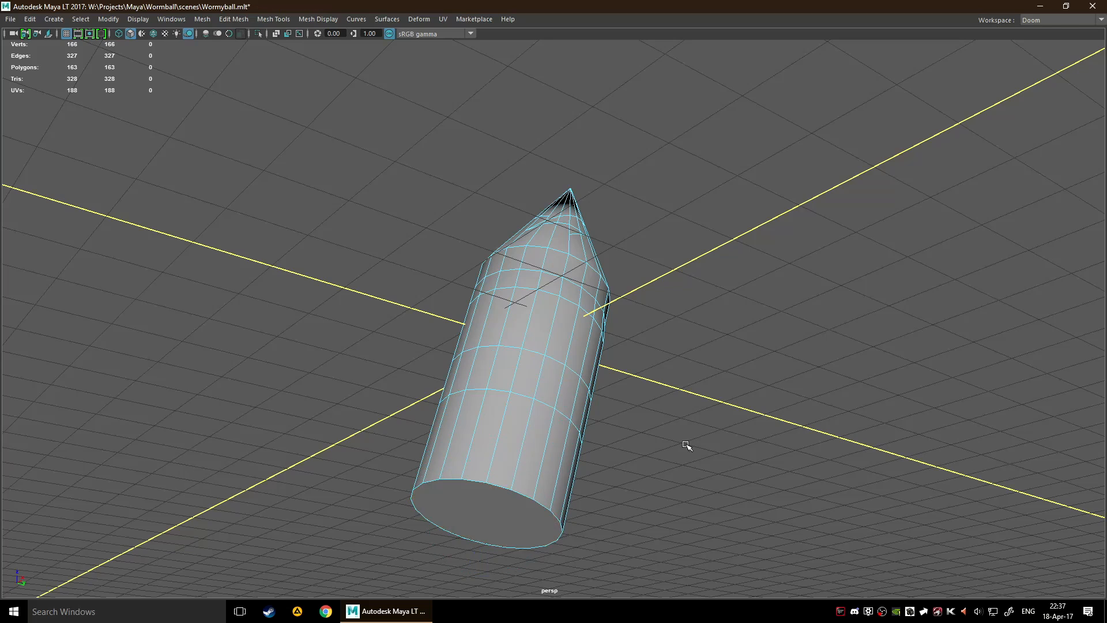
alt+drag(685, 445, 686, 514)
key(F8)
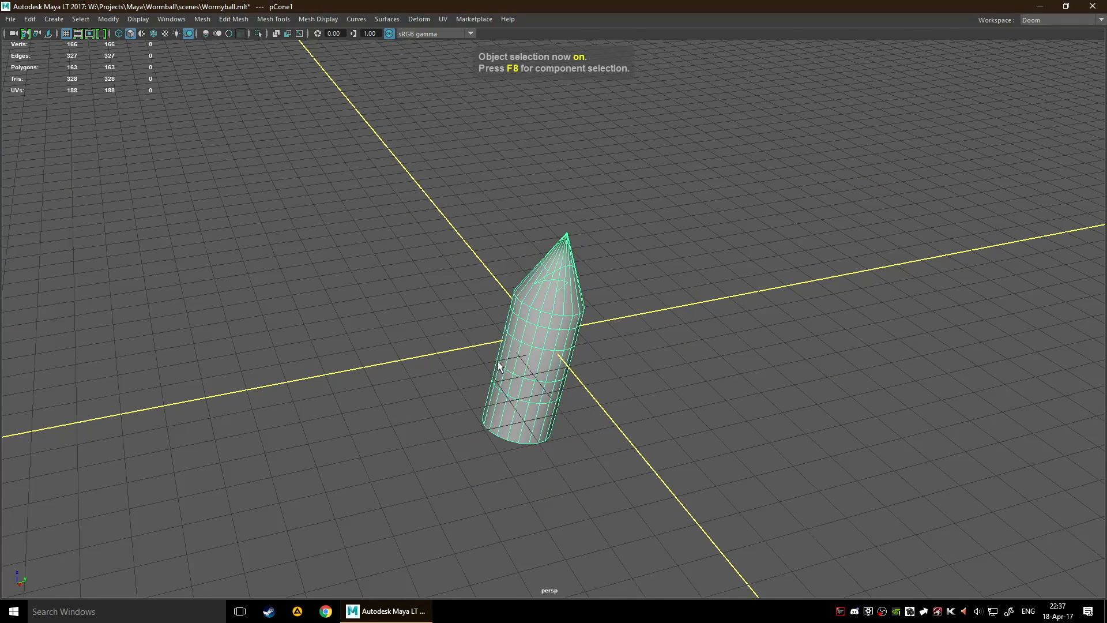
- Delete the pointed cone mesh and create a polygon cylinder at the grid origin
key(Delete)
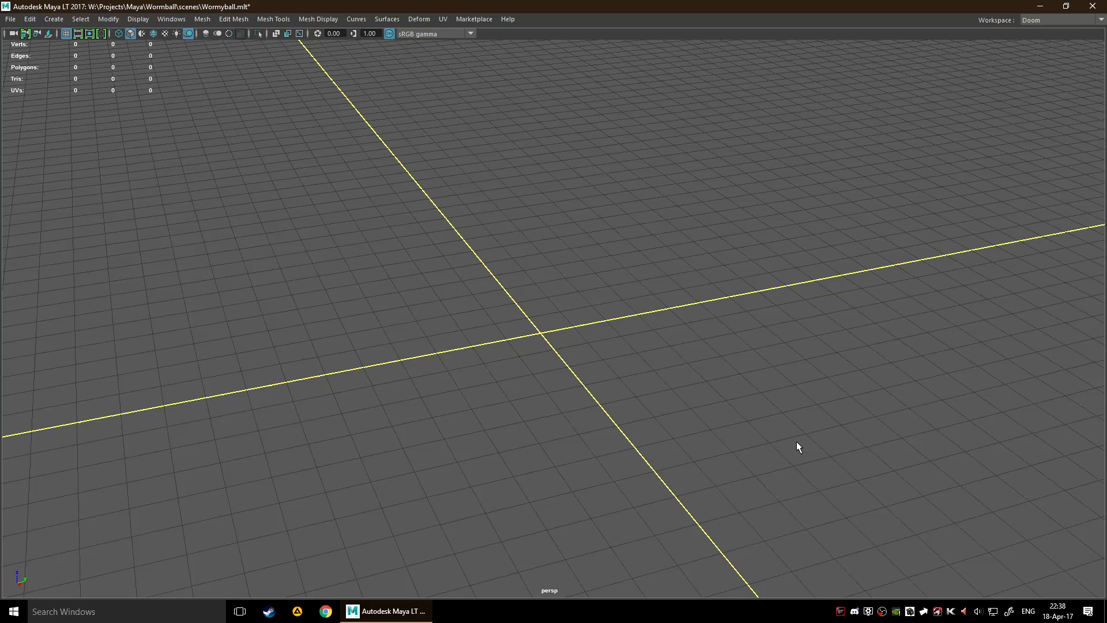
alt+drag(661, 365, 633, 326)
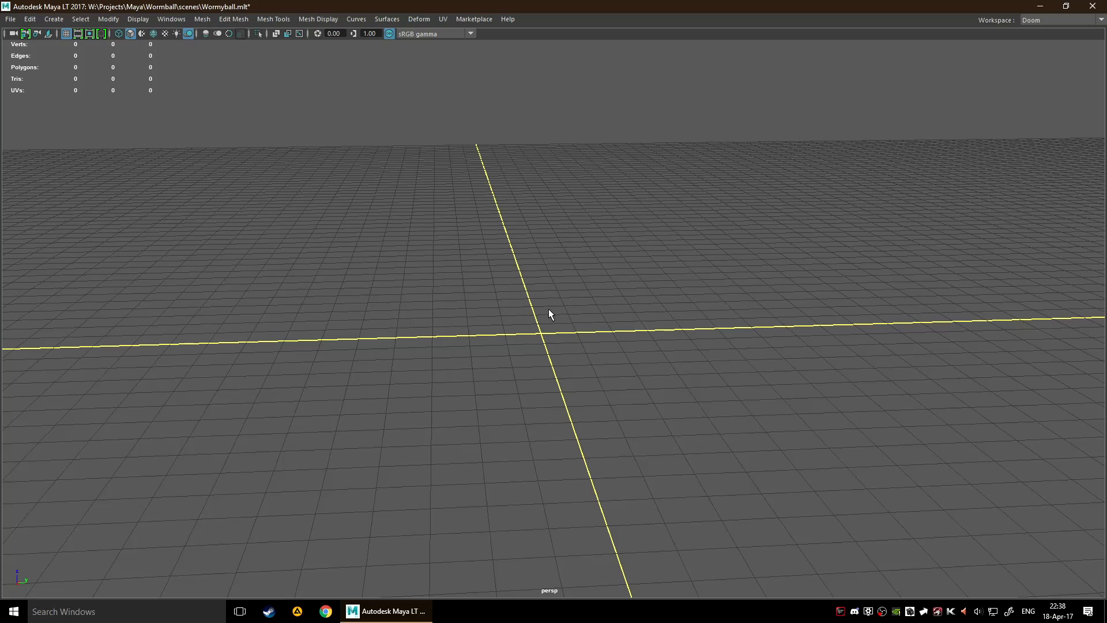
shift+right_drag(520, 316, 405, 325)
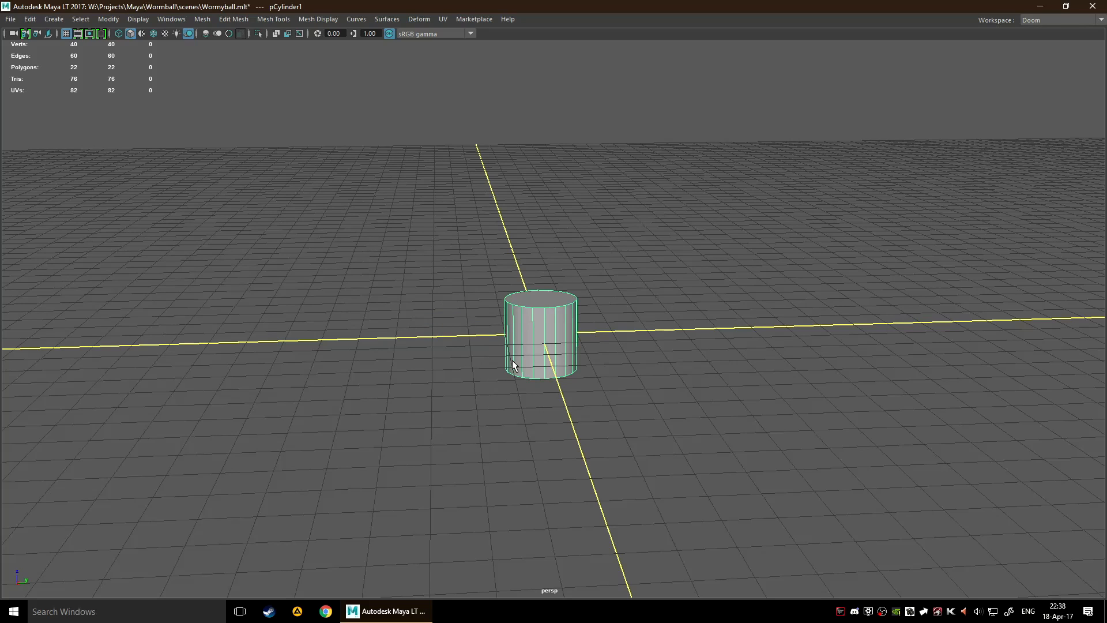
key(w)
drag(541, 335, 648, 344)
key(ctrl+z)
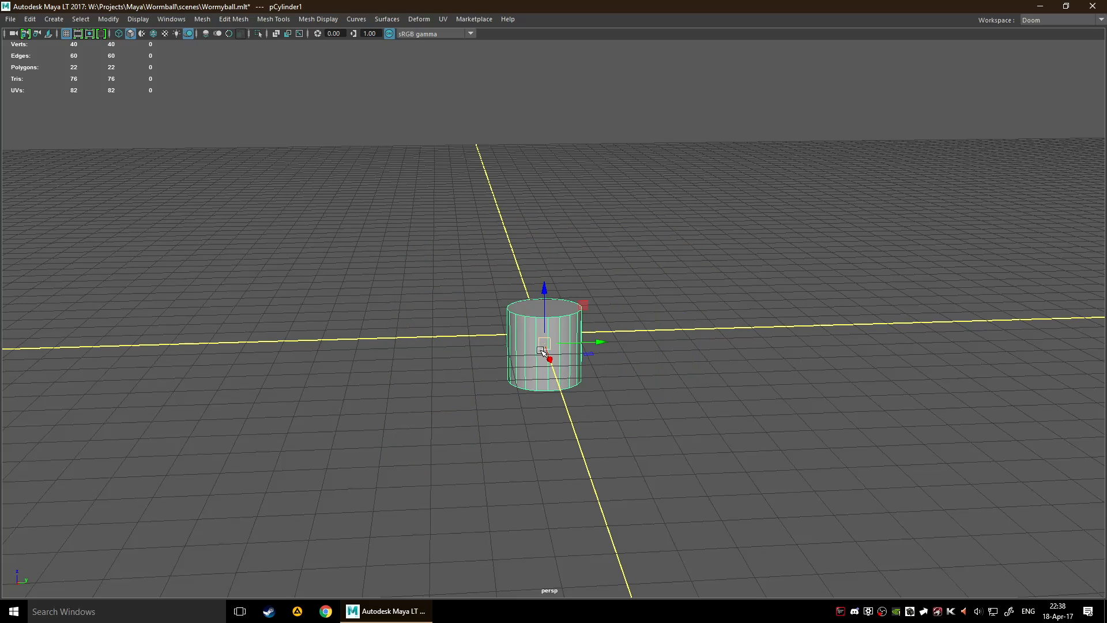
- Draw a looping six-point curve on the grid beside the cylinder with the CV Curve Tool
key(space)
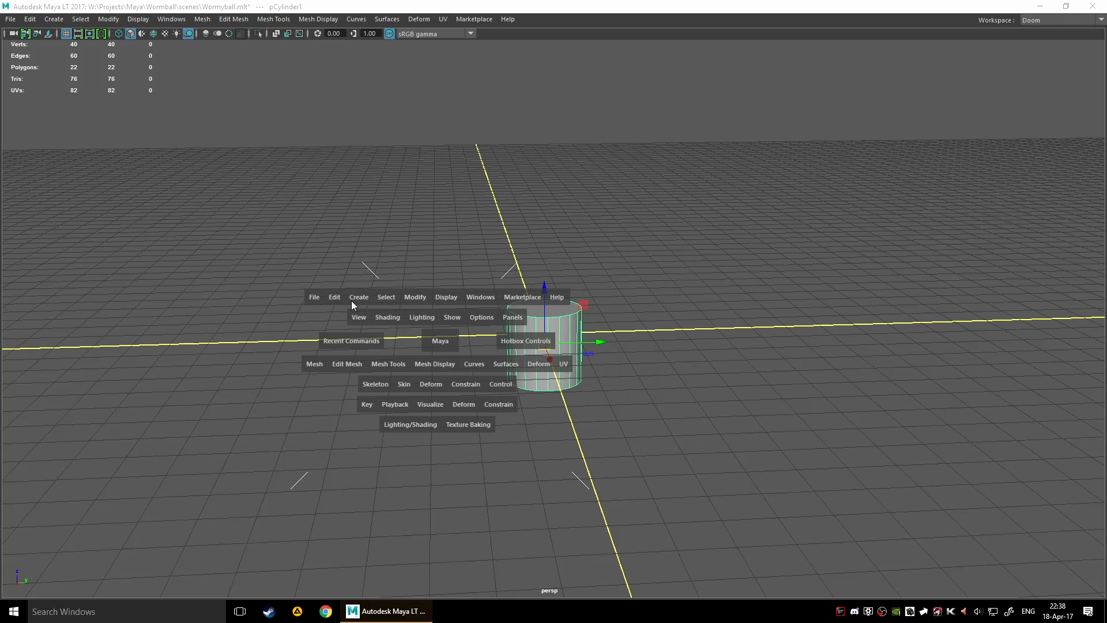
click(353, 298)
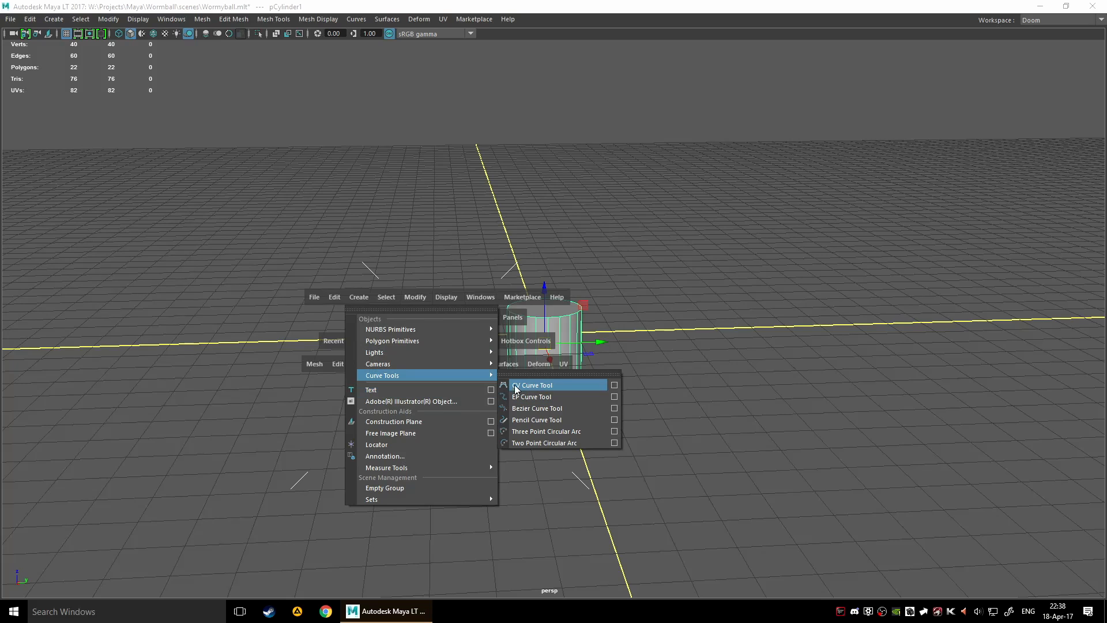
mouse_move(440, 375)
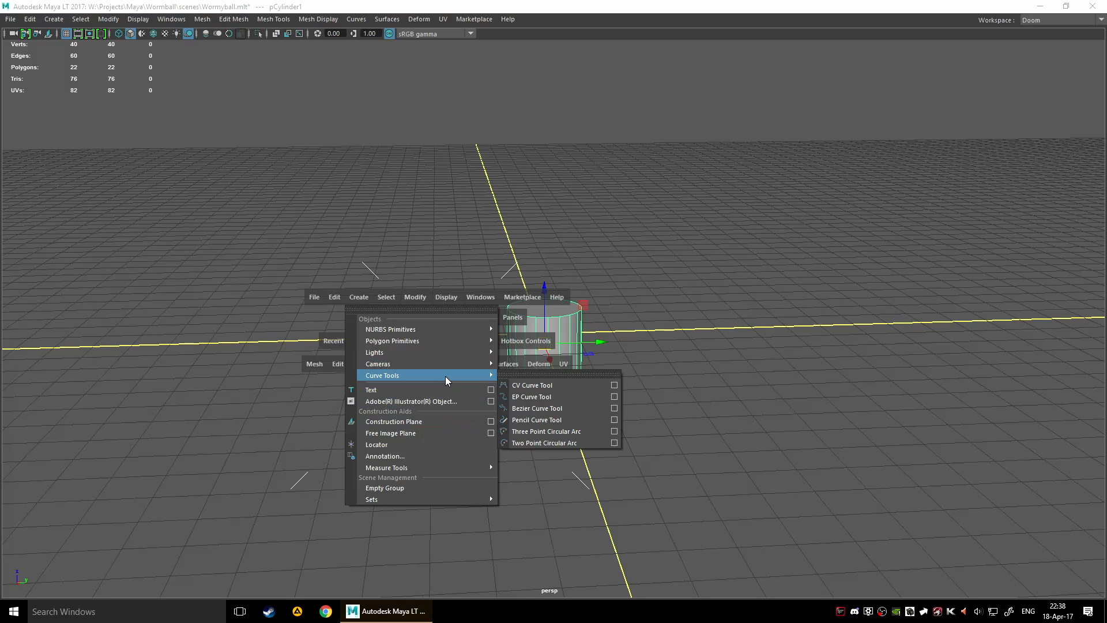
click(537, 386)
scroll(757, 381, down, 4)
alt+drag(744, 381, 686, 380)
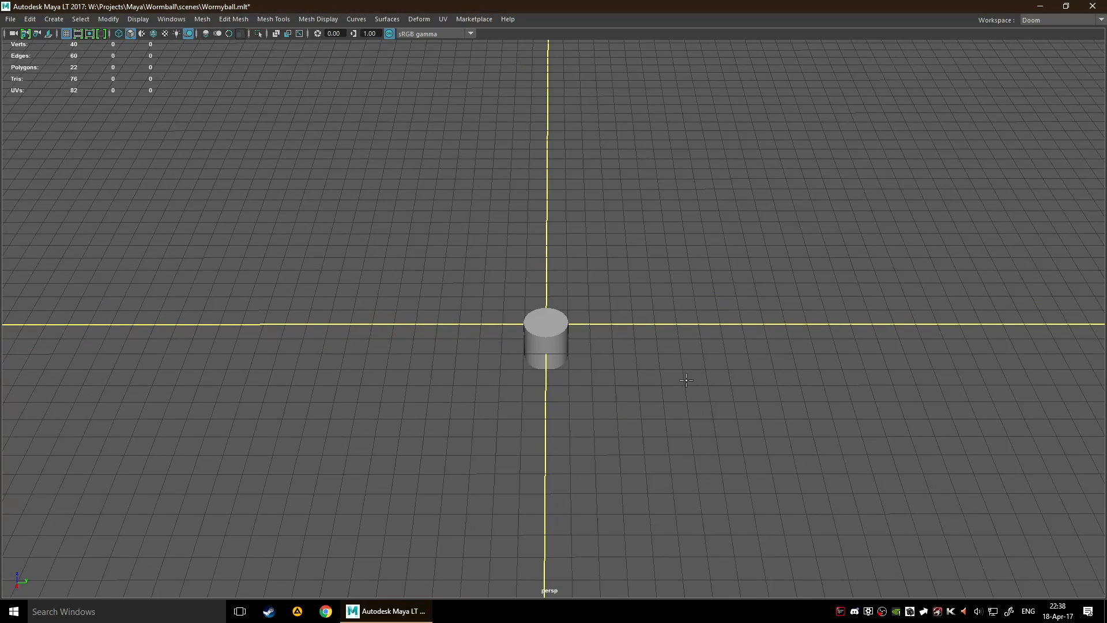
click(684, 362)
click(666, 220)
click(814, 256)
click(788, 480)
click(558, 440)
click(531, 444)
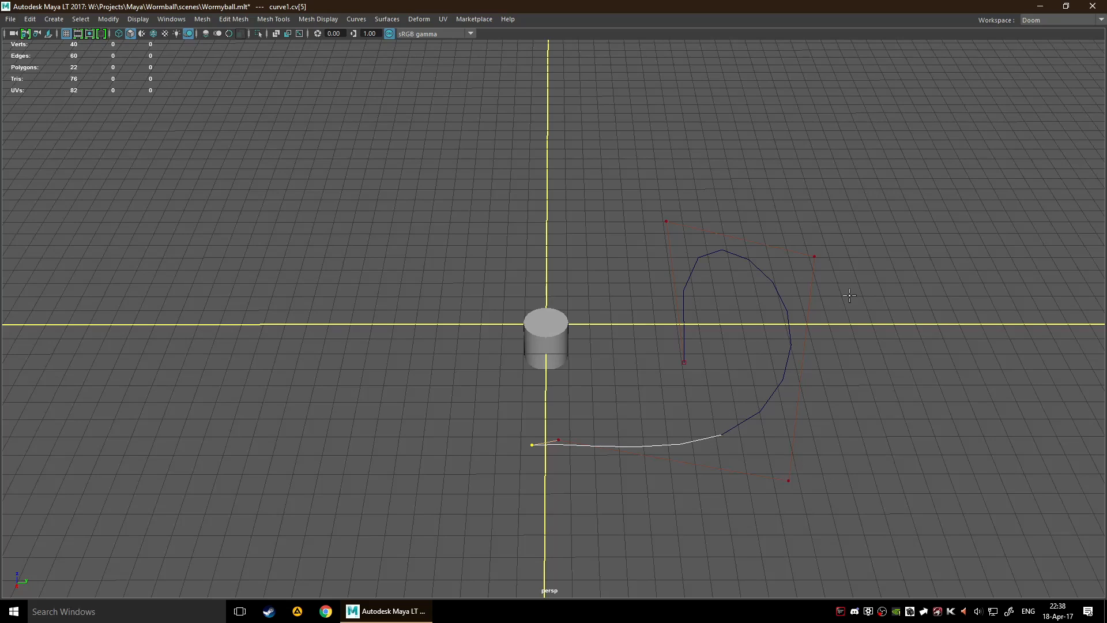
key(Return)
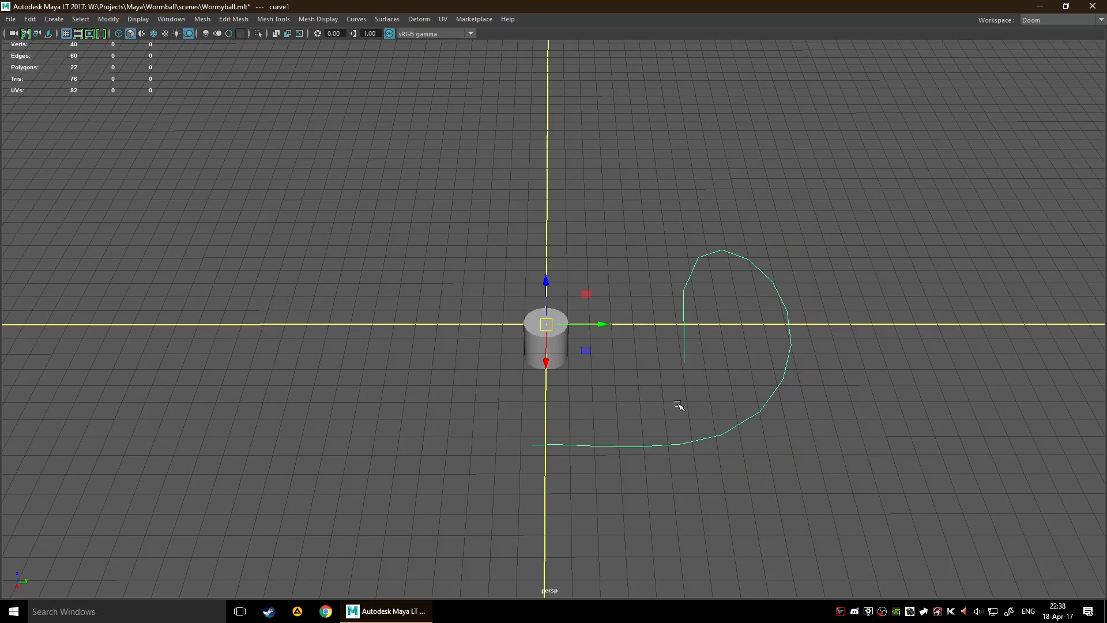
- Move the cylinder across the grid toward the looping curve and select the curve
mouse_move(546, 320)
mouse_down()
mouse_move(673, 328)
mouse_move(575, 348)
mouse_move(704, 340)
mouse_move(616, 302)
mouse_move(541, 308)
mouse_up()
click(553, 346)
click(685, 283)
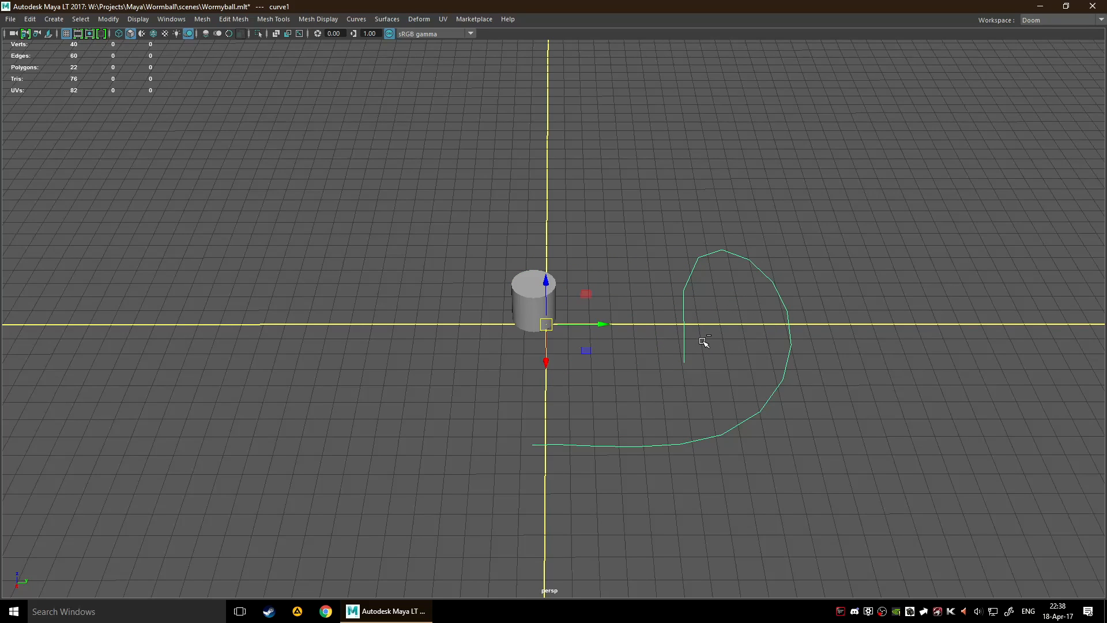
scroll(702, 343, up, 3)
click(641, 316)
click(498, 284)
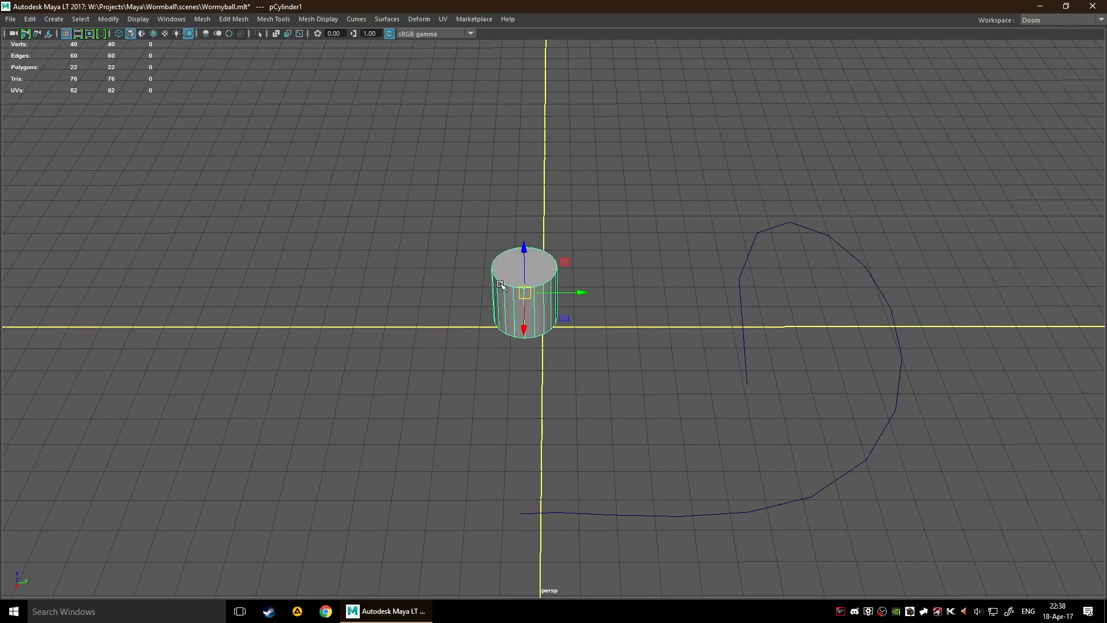
drag(524, 293, 607, 305)
drag(606, 305, 747, 281)
key(ctrl+z)
click(740, 310)
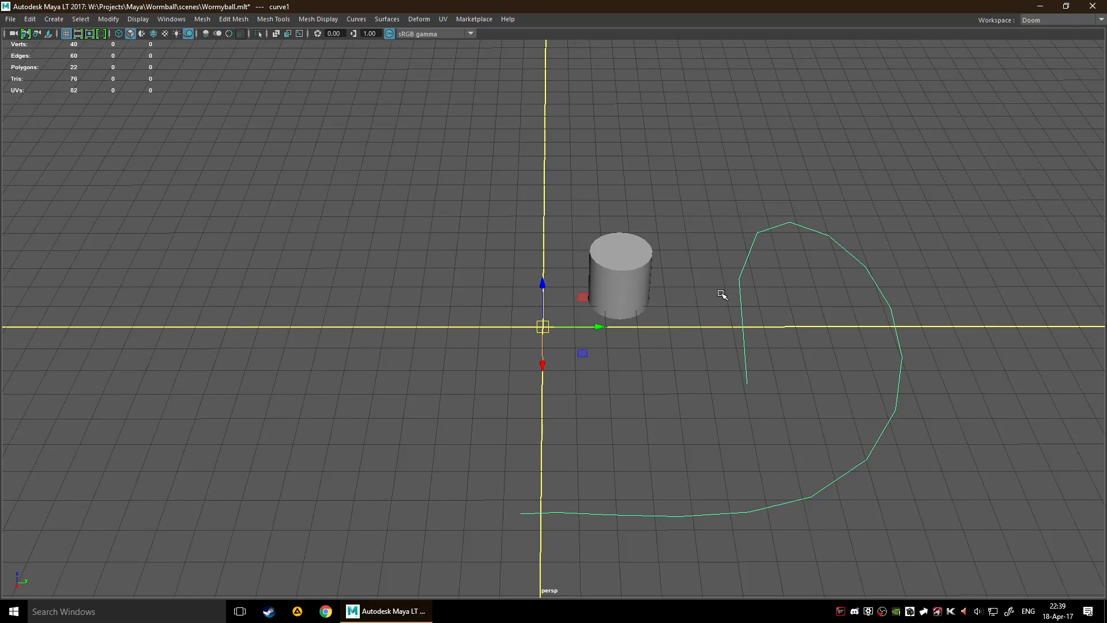
- Try to make the looping curve live
alt+drag(722, 294, 593, 277)
right_click(595, 261)
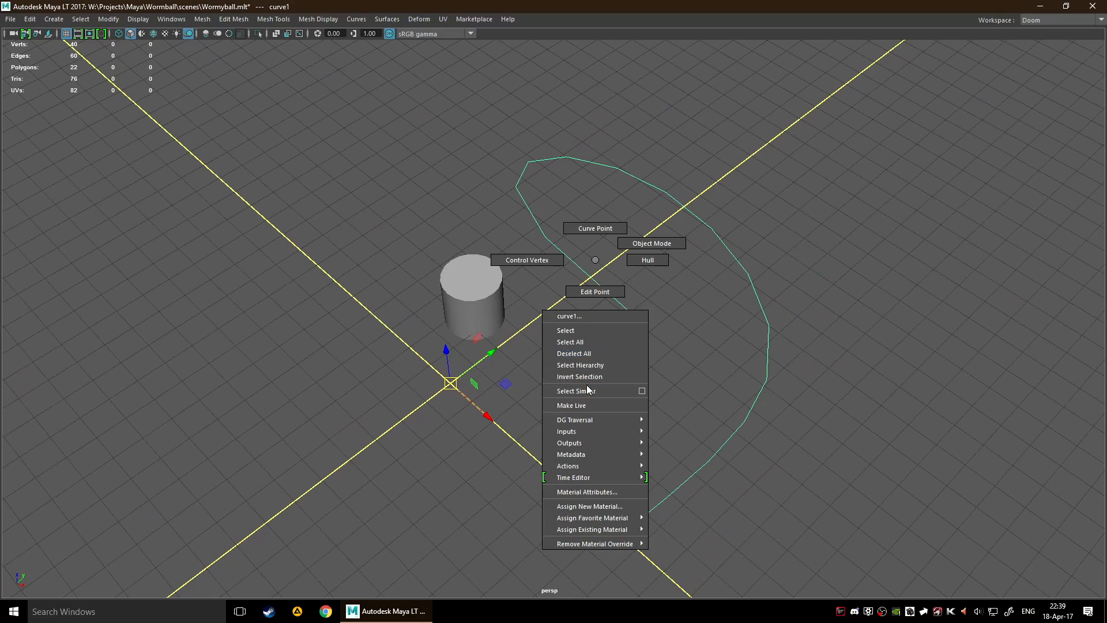
click(584, 407)
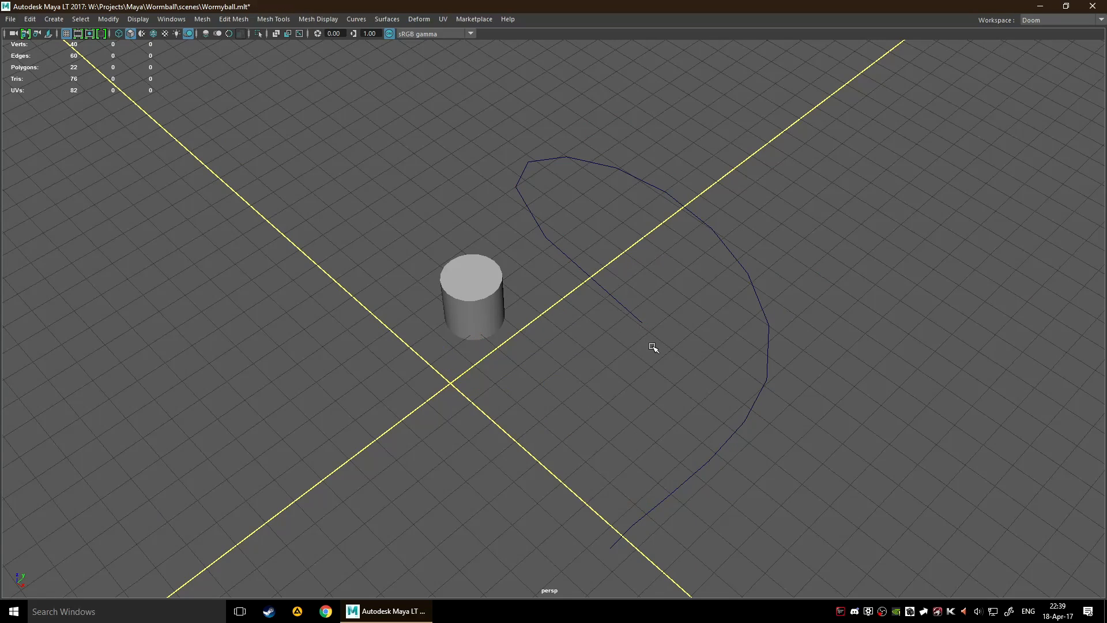
alt+drag(652, 346, 664, 293)
click(741, 375)
alt+drag(741, 380, 753, 440)
- Move the cylinder farther from the looping curve and shift the curve along the Y axis
click(484, 328)
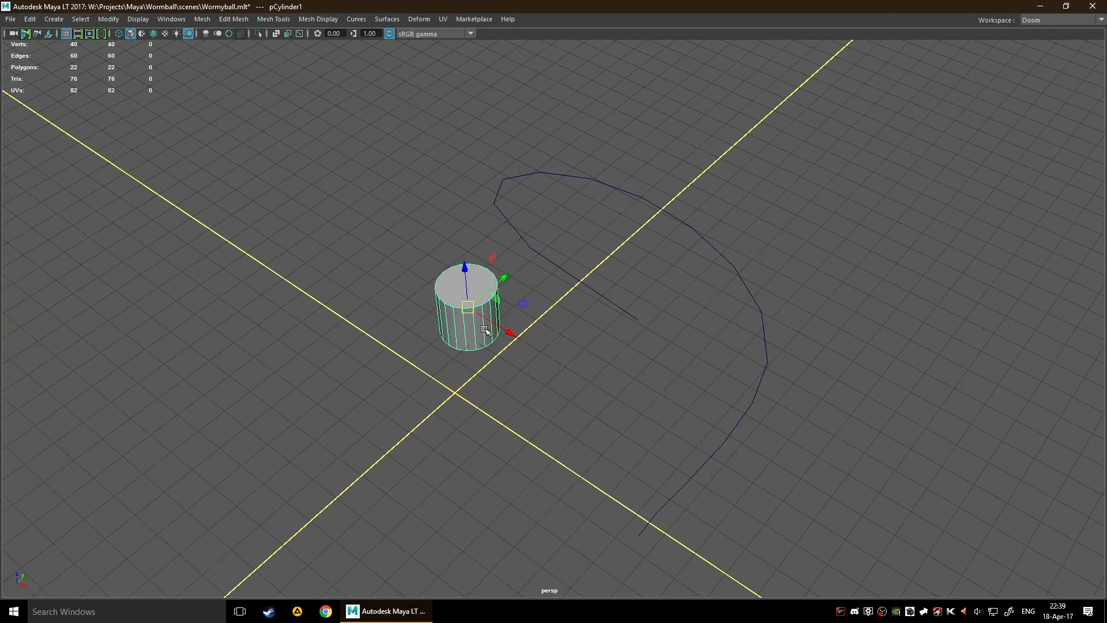
drag(467, 307, 427, 271)
click(615, 310)
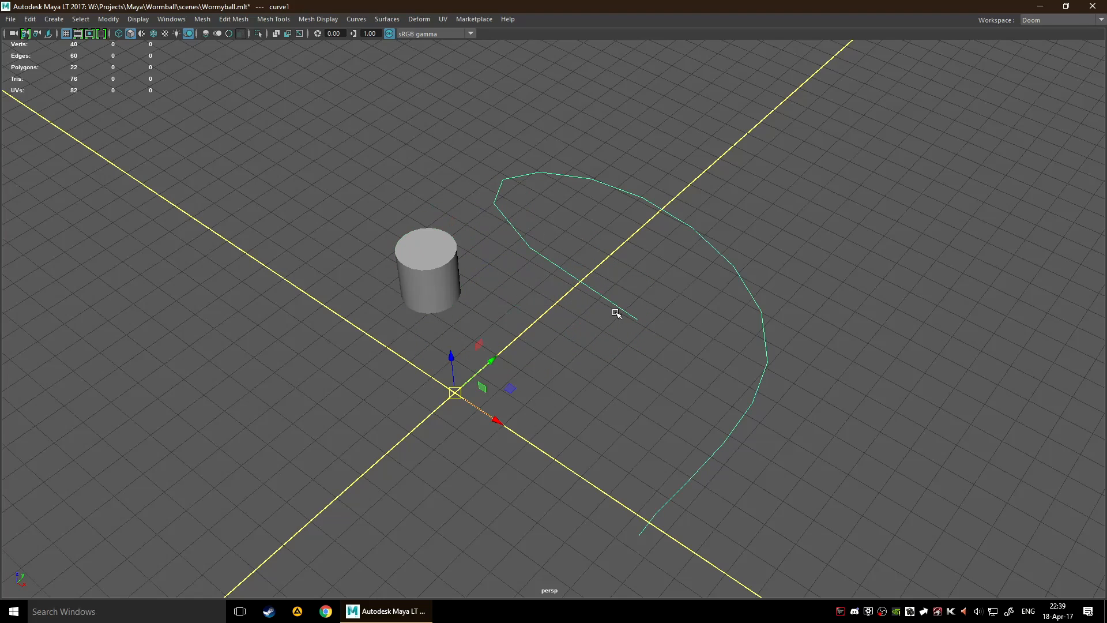
drag(489, 361, 540, 322)
- Select the looping curve and delete it, keeping only the cylinder in the scene
click(683, 310)
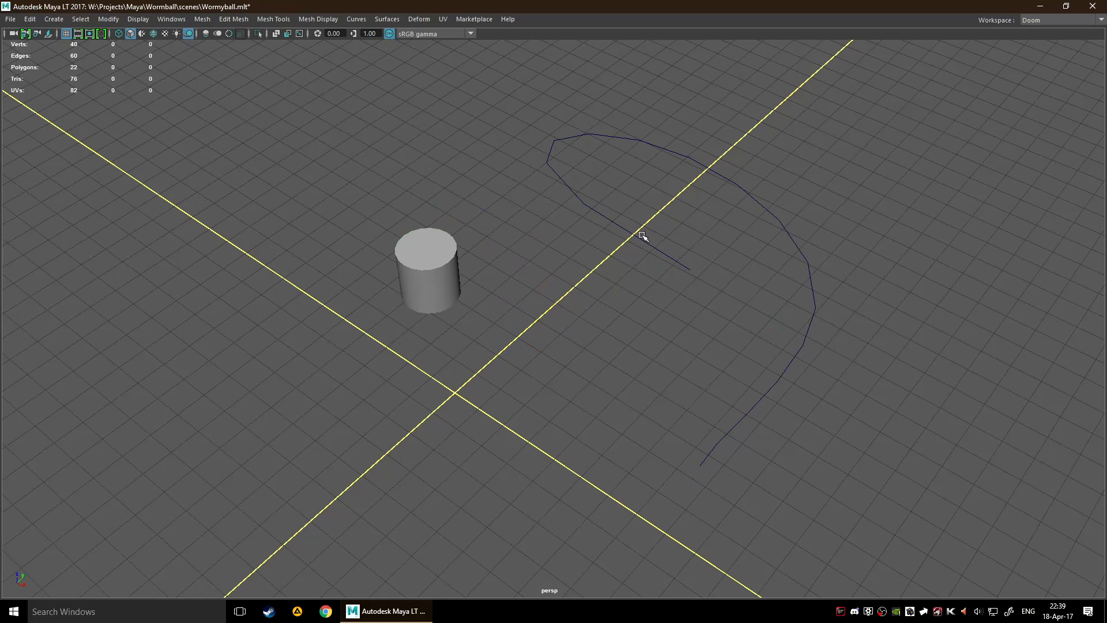
drag(489, 147, 714, 237)
right_drag(629, 172, 644, 317)
alt+drag(645, 271, 603, 291)
click(659, 260)
click(822, 433)
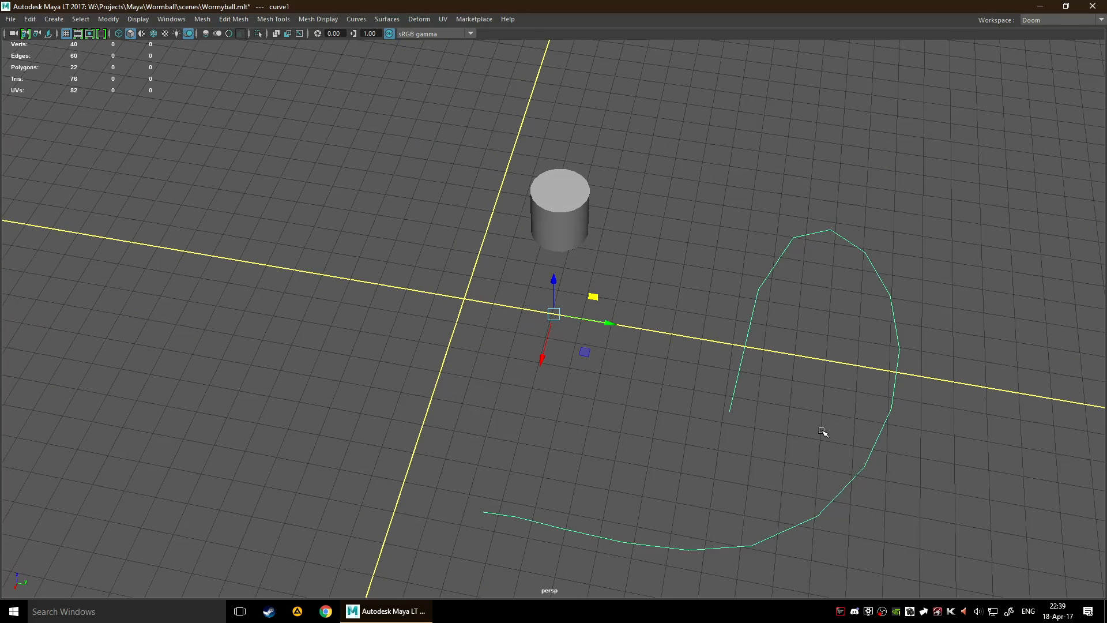
key(Delete)
alt+drag(823, 432, 708, 284)
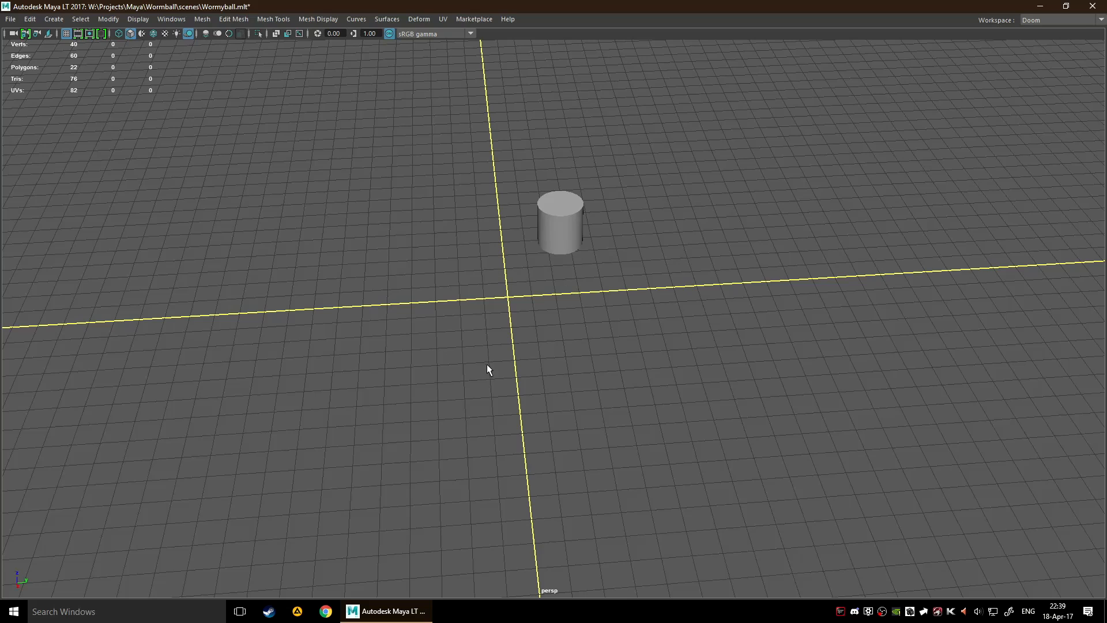
- Draw a shallow arched four-point CV curve on the grid in front of the cylinder
click(404, 454)
drag(706, 427, 683, 395)
click(697, 332)
click(946, 474)
key(Return)
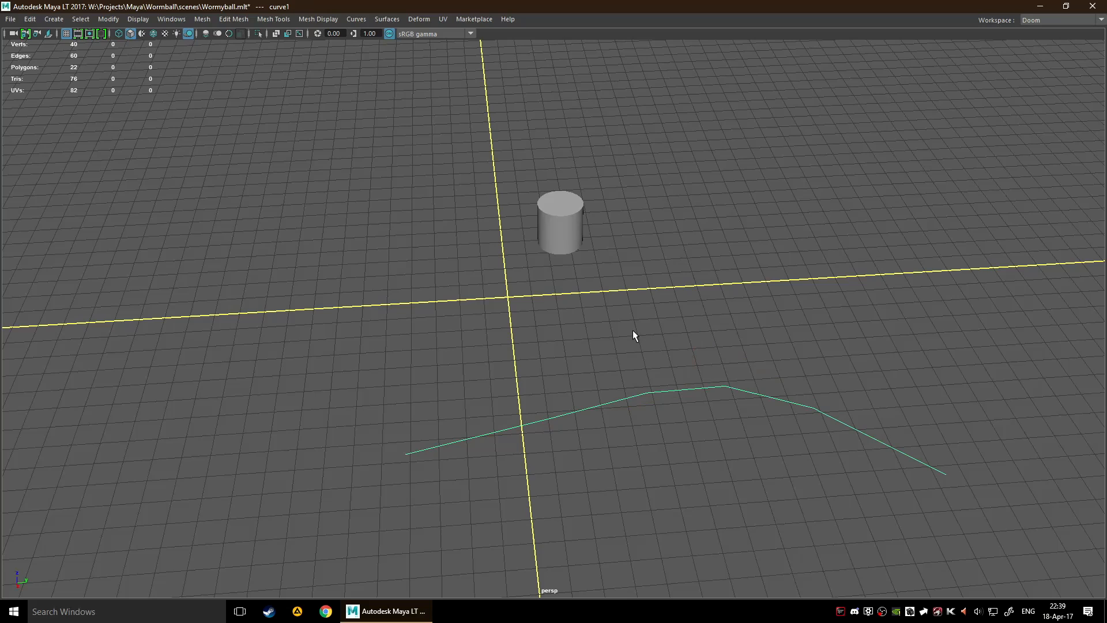
- Try to make the arched curve live and box-select across its near end
right_drag(605, 323, 565, 473)
right_drag(559, 327, 560, 473)
click(541, 382)
drag(541, 382, 635, 434)
alt+middle_drag(513, 384, 433, 281)
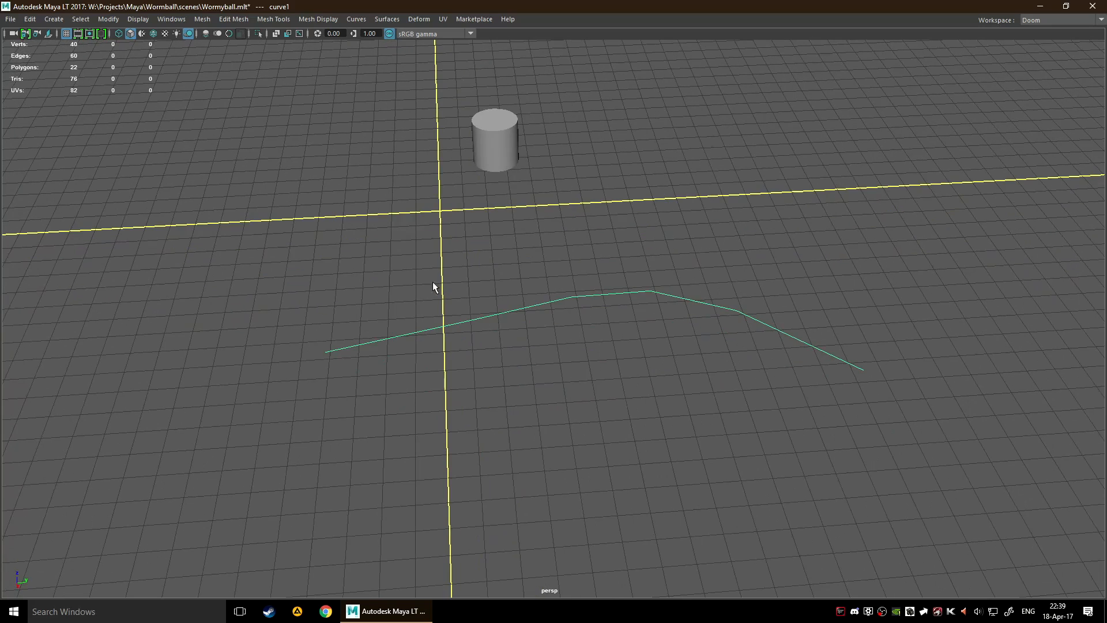
right_drag(512, 284, 509, 430)
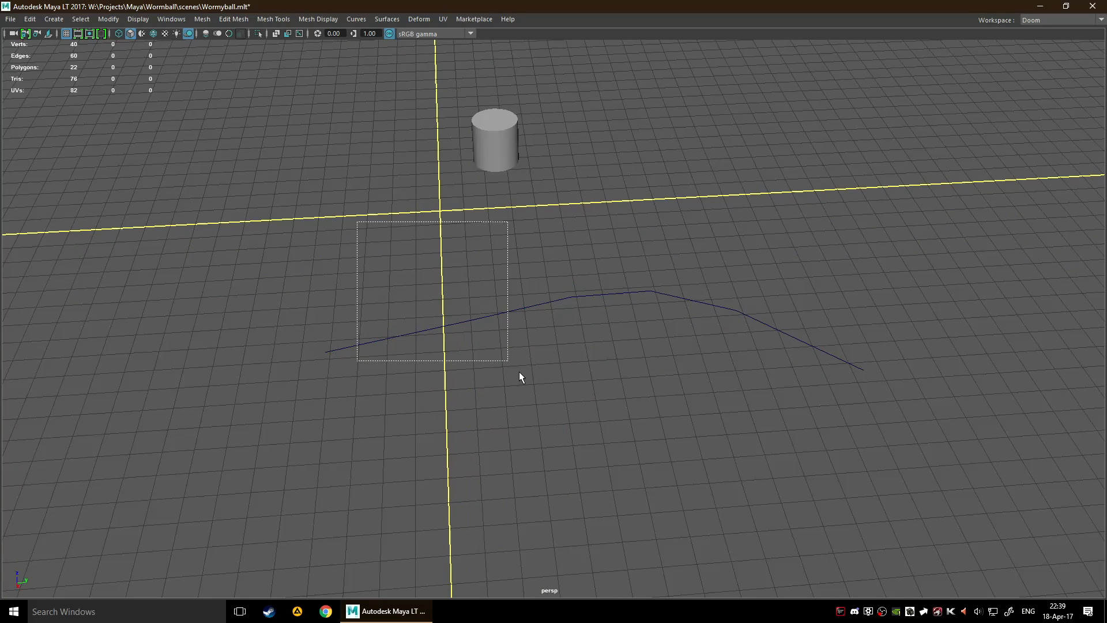
drag(519, 371, 522, 373)
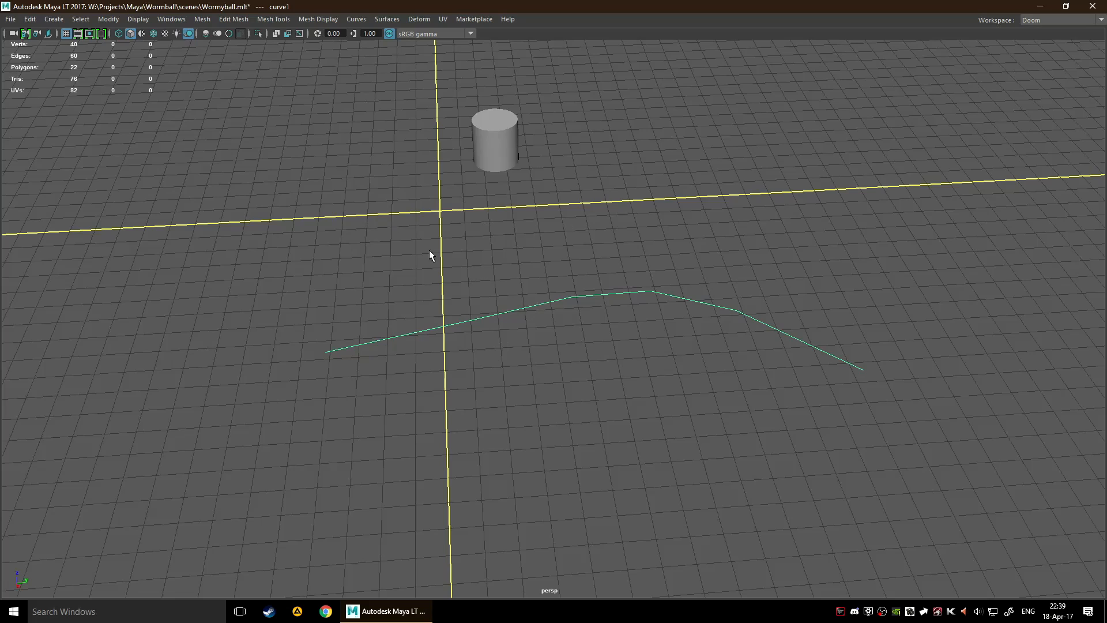
- Try moving the cylinder onto the crest of the arched curve
click(473, 142)
key(w)
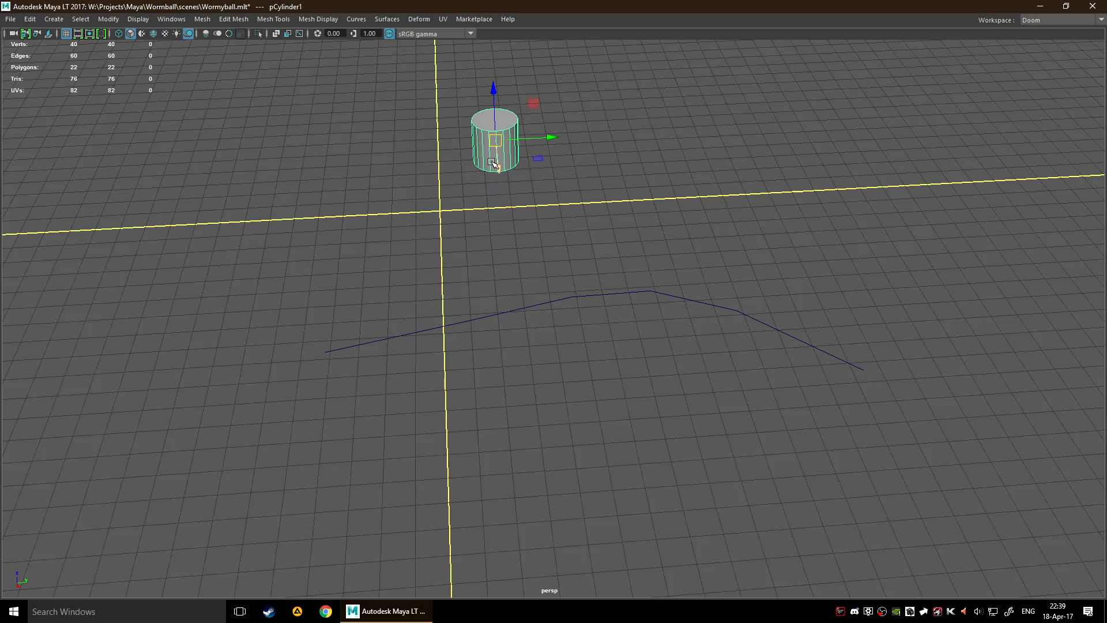
drag(495, 140, 662, 295)
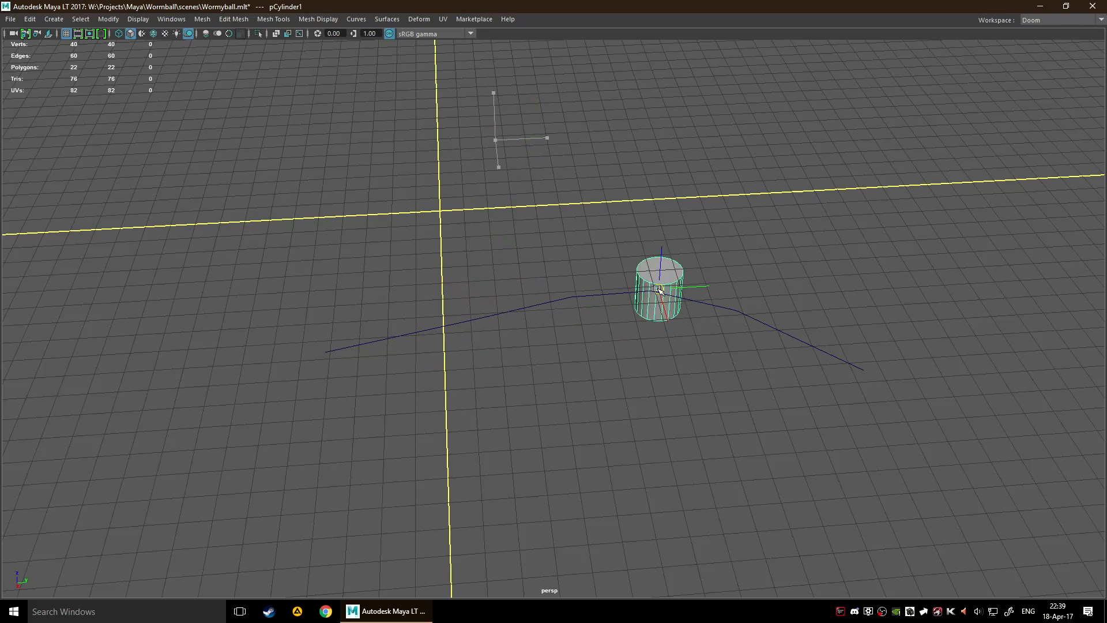
key(ctrl+z)
key(ctrl+z)
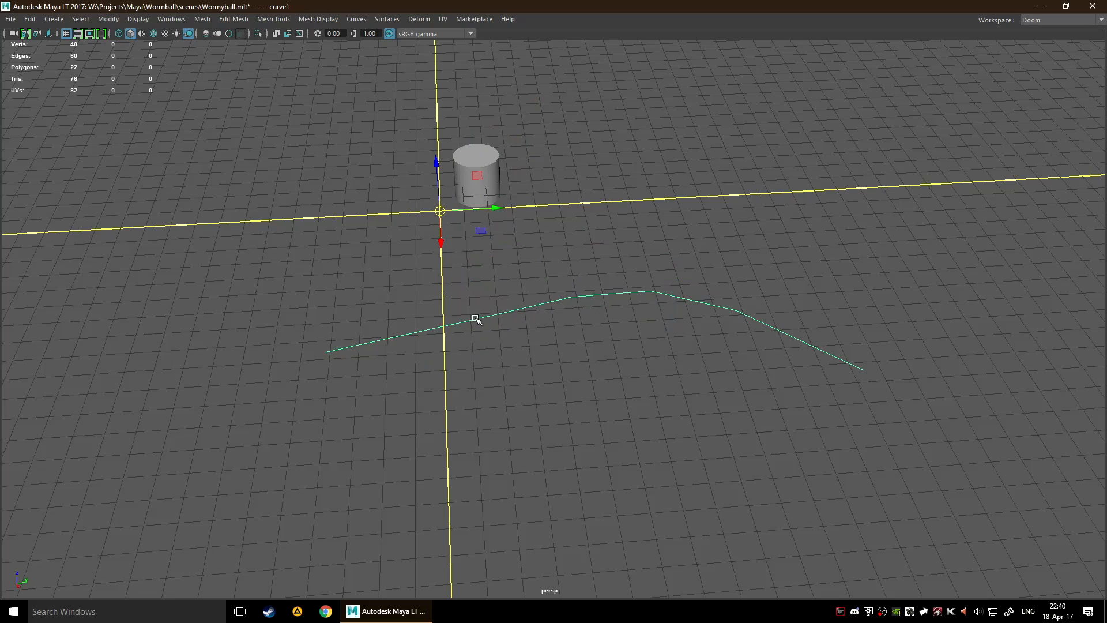
- Move the arched curve toward the cylinder and shift its pivot along the X axis to the curve's far side
drag(440, 211, 476, 151)
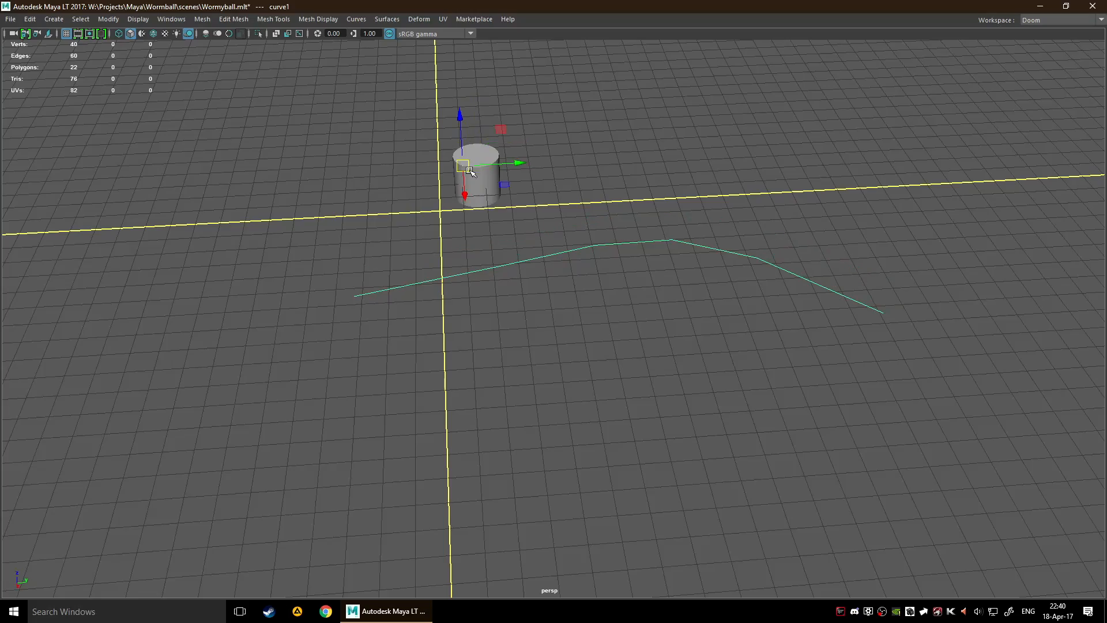
alt+drag(573, 160, 682, 203)
key(d)
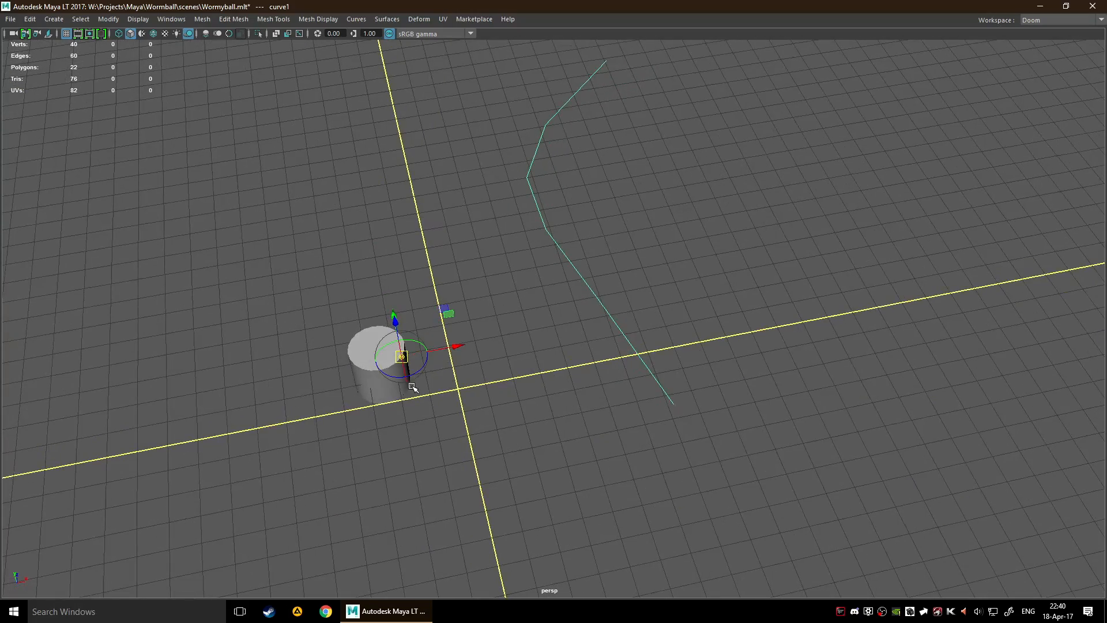
drag(455, 349, 835, 276)
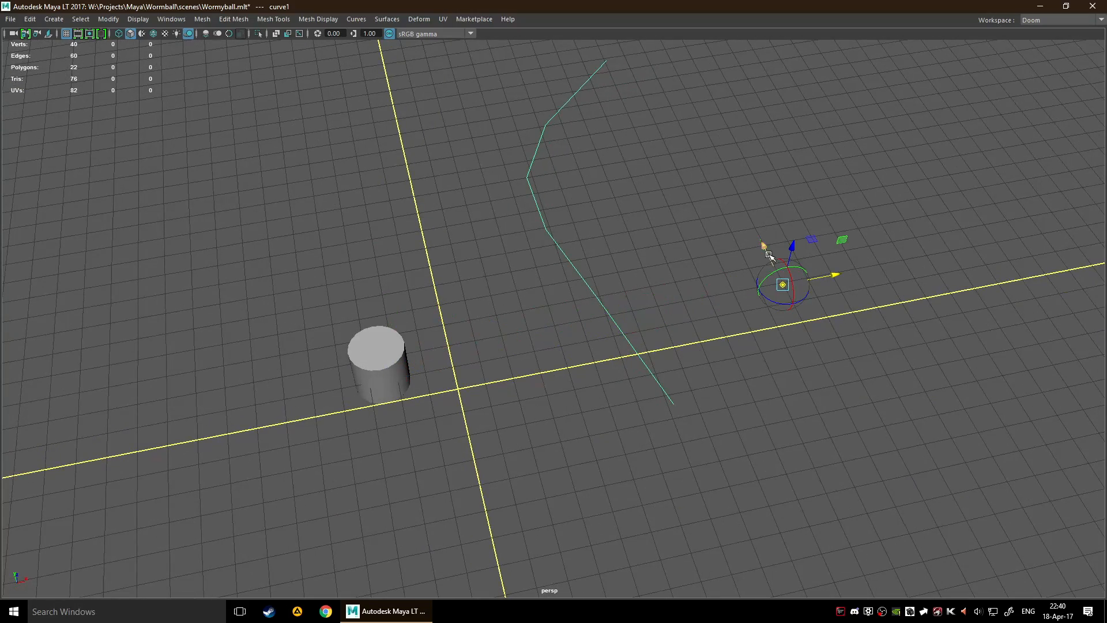
- Reorient the arched curve's custom pivot so that its axes are tilted away from the grid axes
alt+drag(677, 221, 618, 223)
drag(756, 284, 850, 359)
drag(776, 287, 826, 416)
key(e)
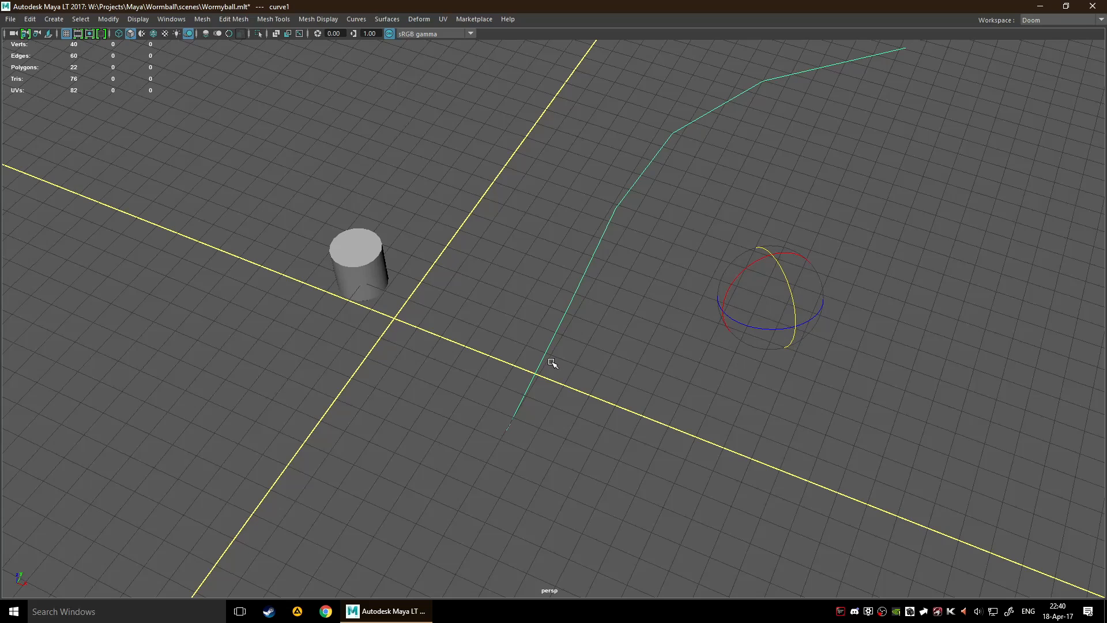
click(639, 356)
drag(472, 194, 770, 380)
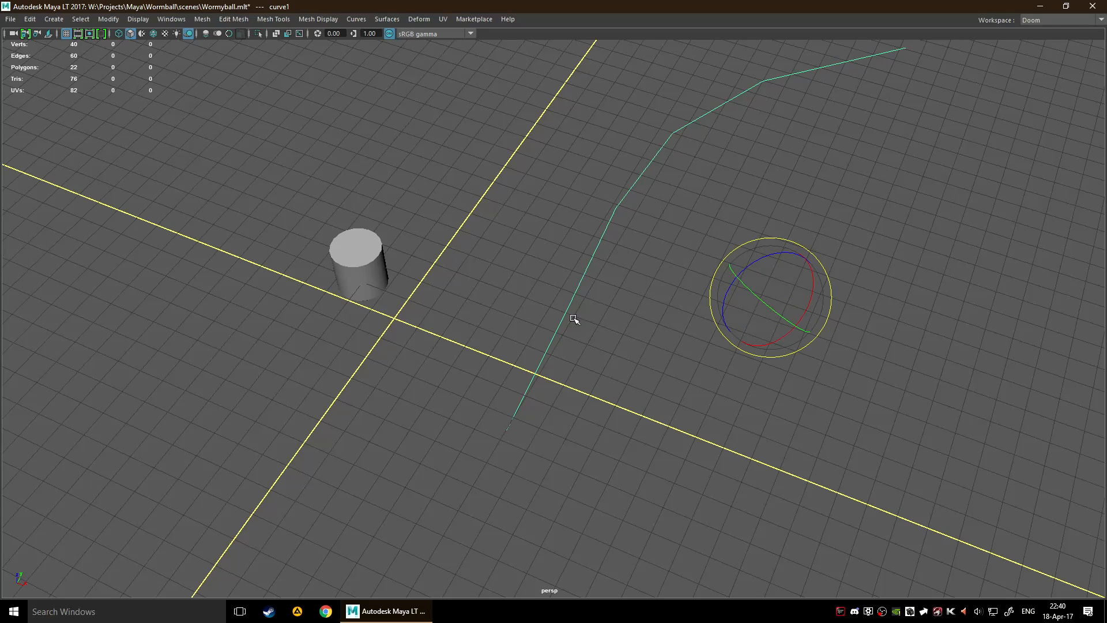
key(space)
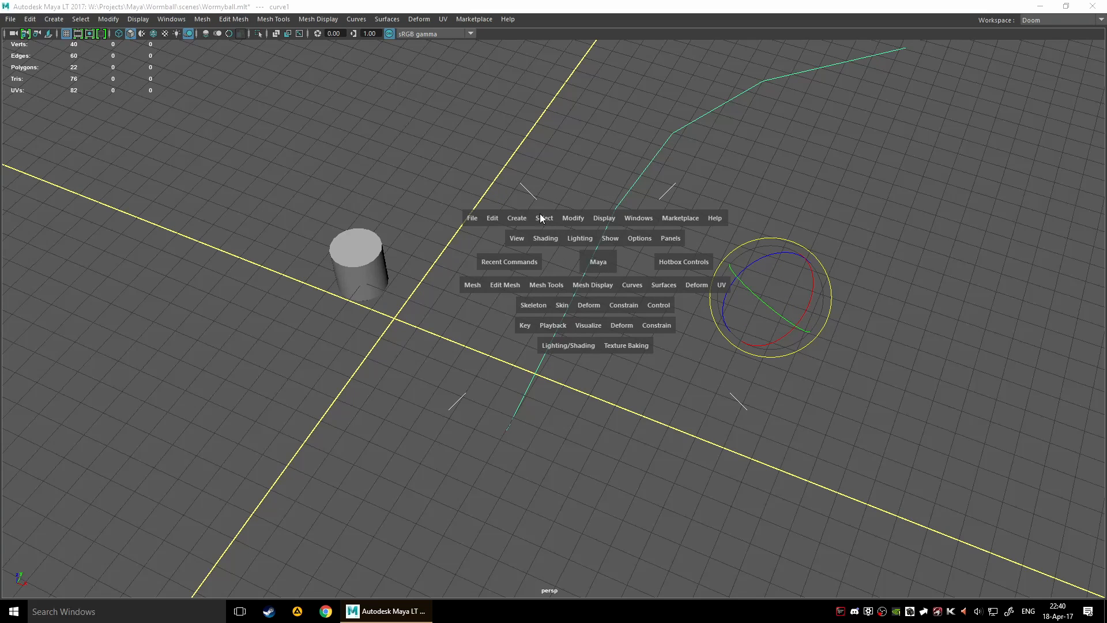
click(579, 213)
mouse_move(613, 247)
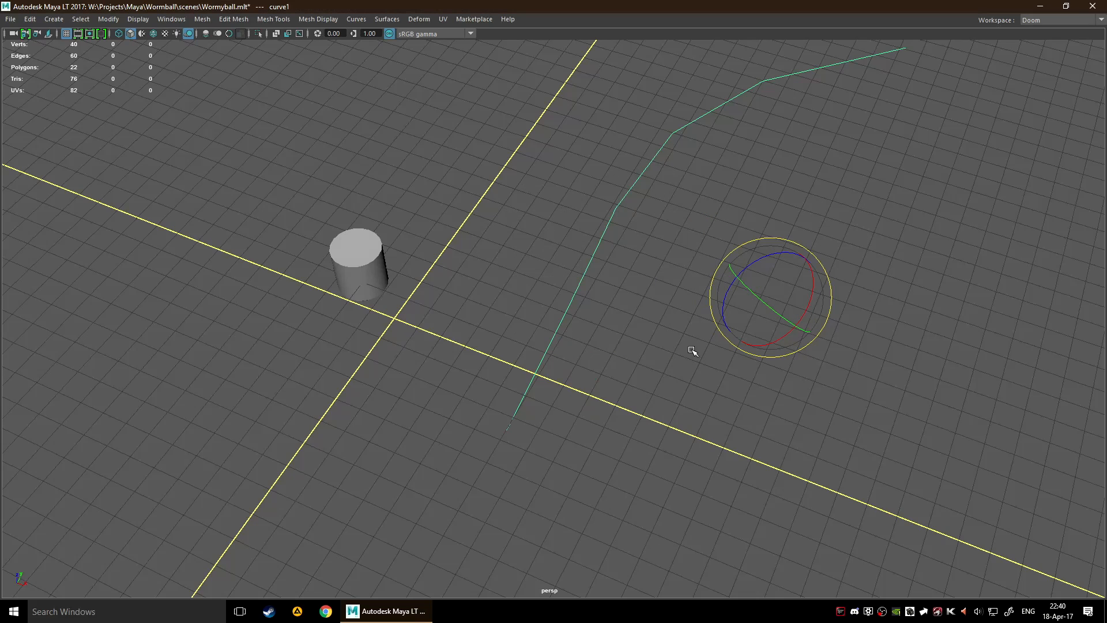
key(w)
click(372, 280)
key(ctrl+z)
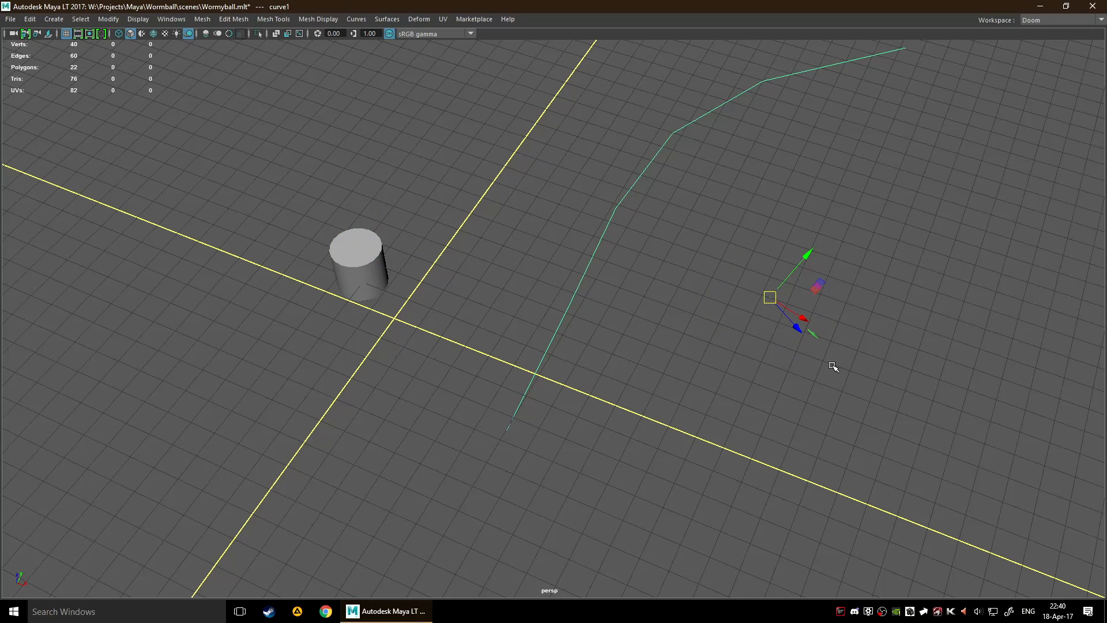
- Delete the cylinder and the arched curve to leave the scene empty
drag(300, 173, 465, 323)
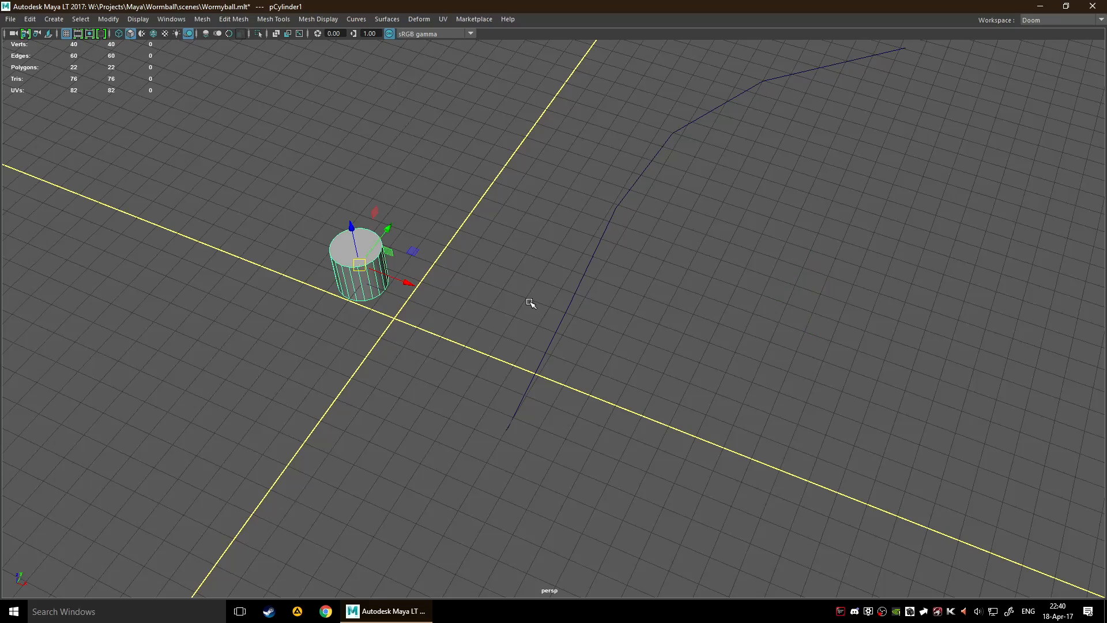
alt+drag(531, 302, 494, 291)
key(Delete)
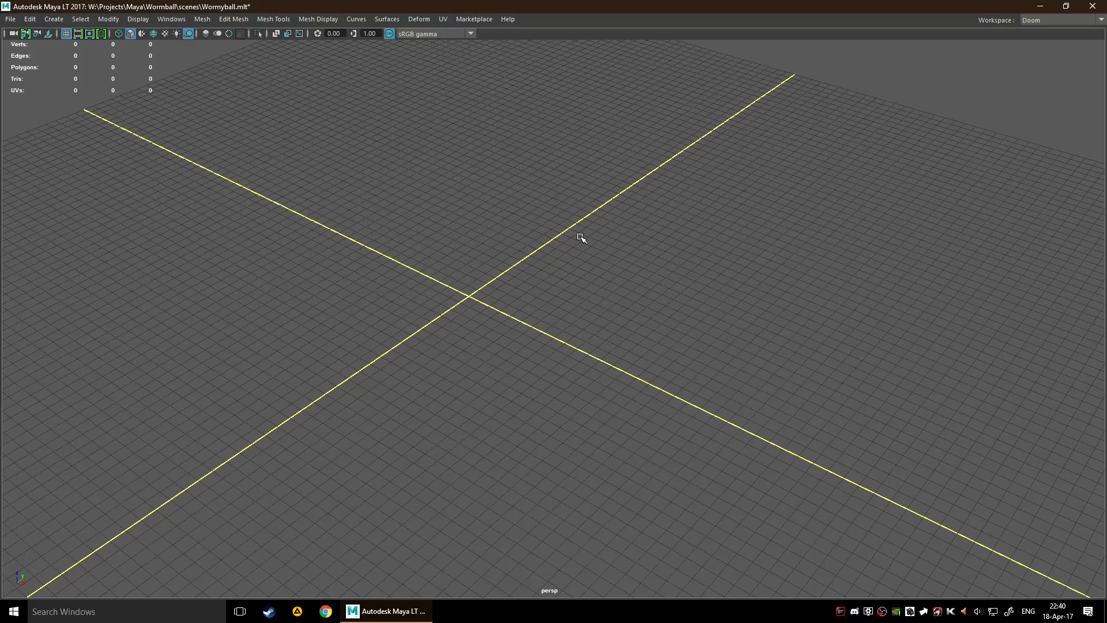
alt+drag(596, 237, 565, 283)
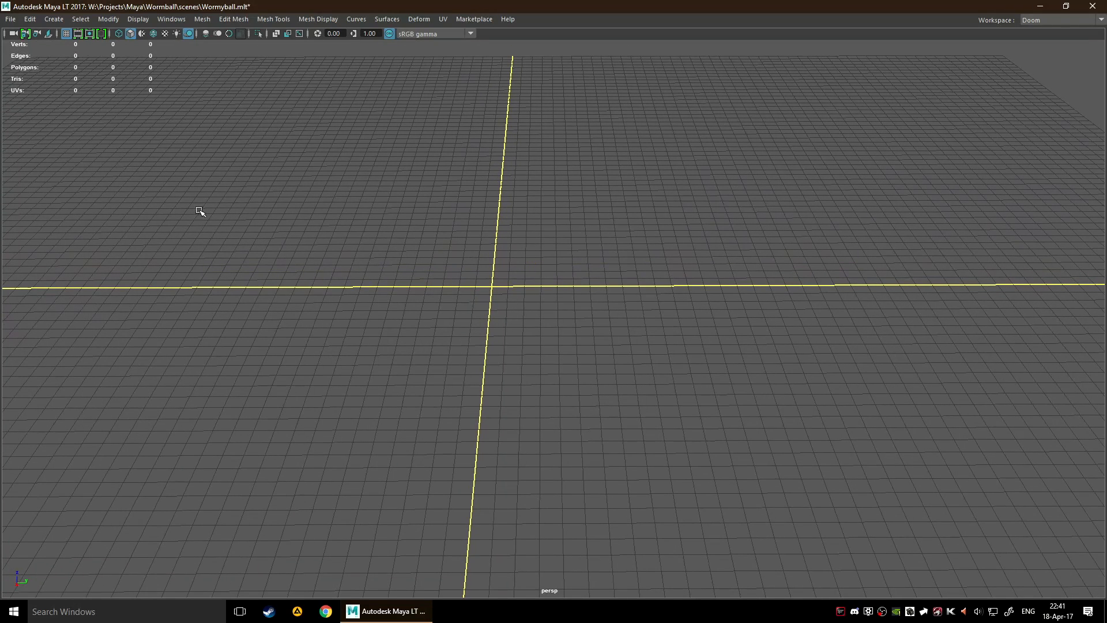
- Hide the main window's menu bar through the hotbox controls
key(space)
drag(615, 250, 703, 366)
key(space)
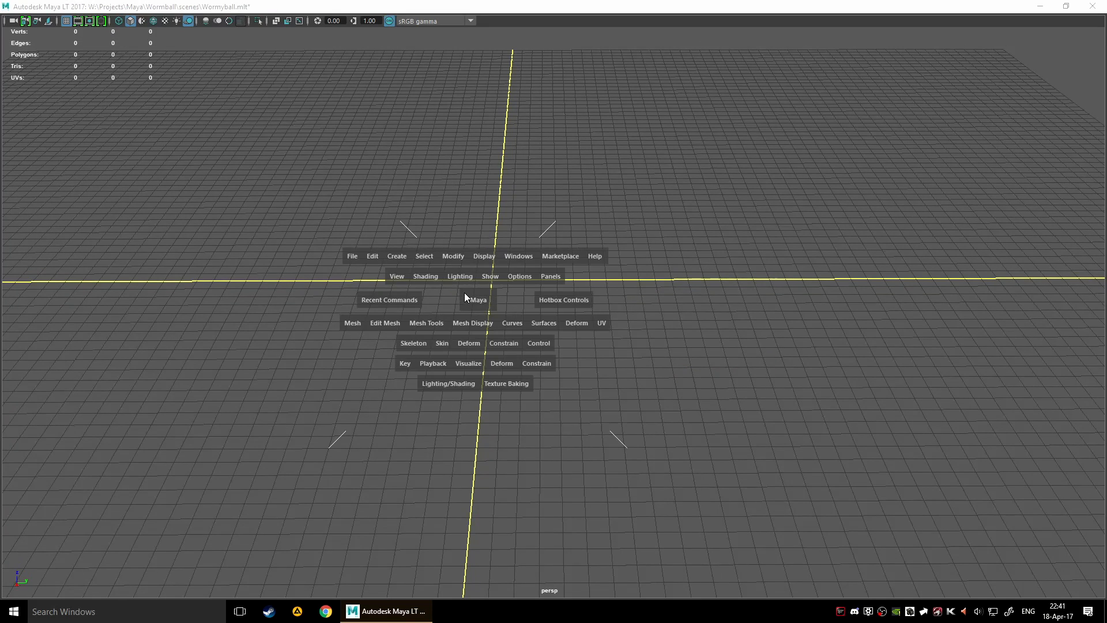
- Look through the viewport's Show, View, Lighting and Shading options in the hotbox without changing any
click(489, 278)
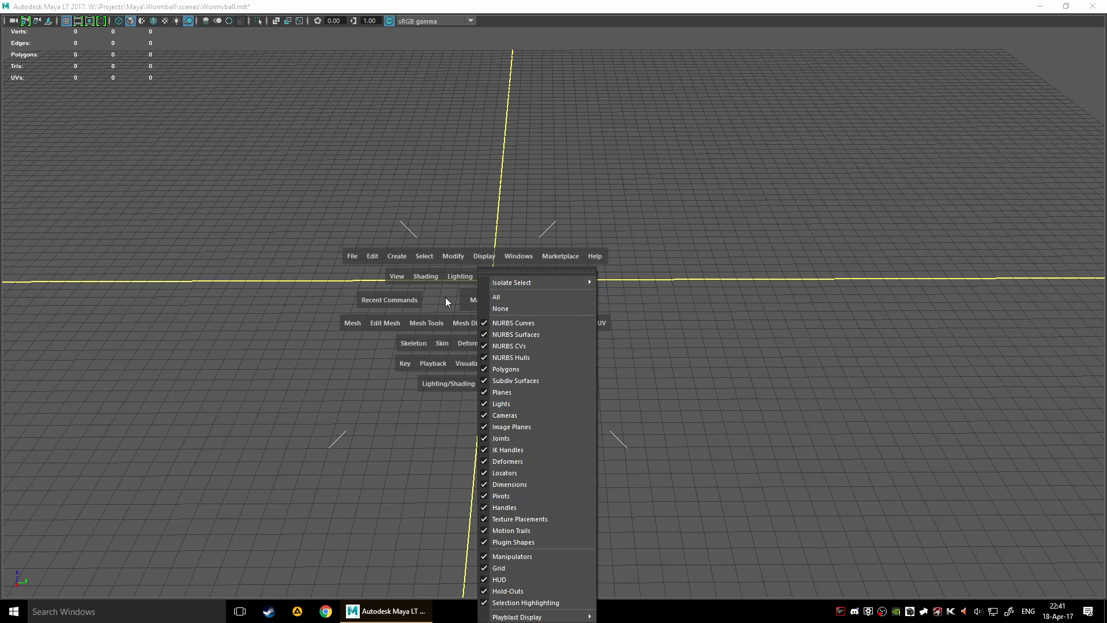
click(427, 295)
click(398, 274)
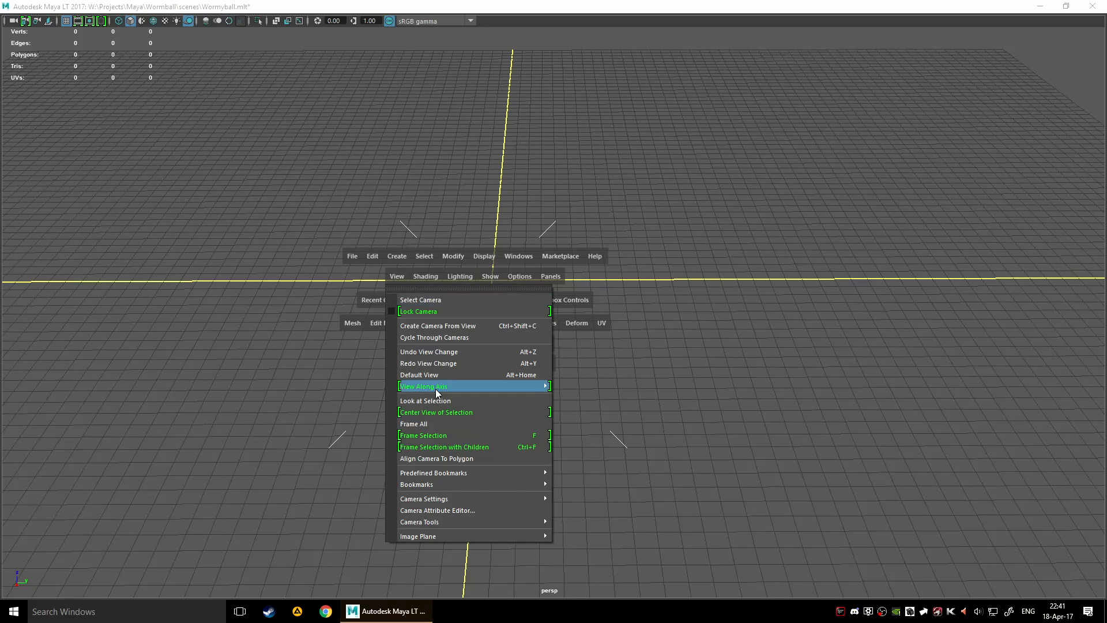
click(242, 292)
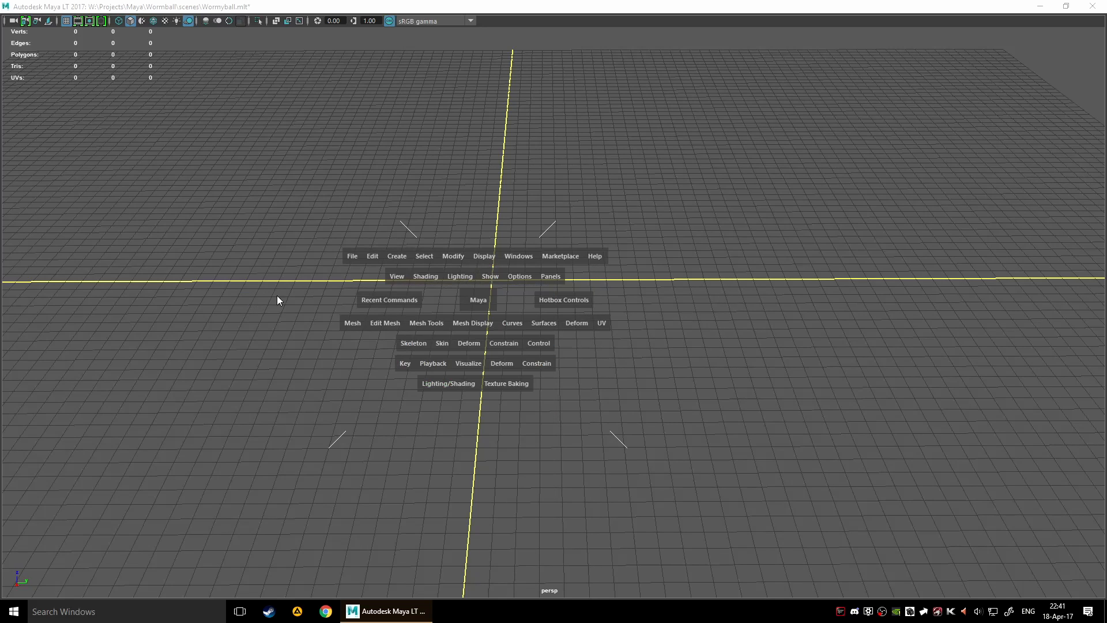
click(448, 279)
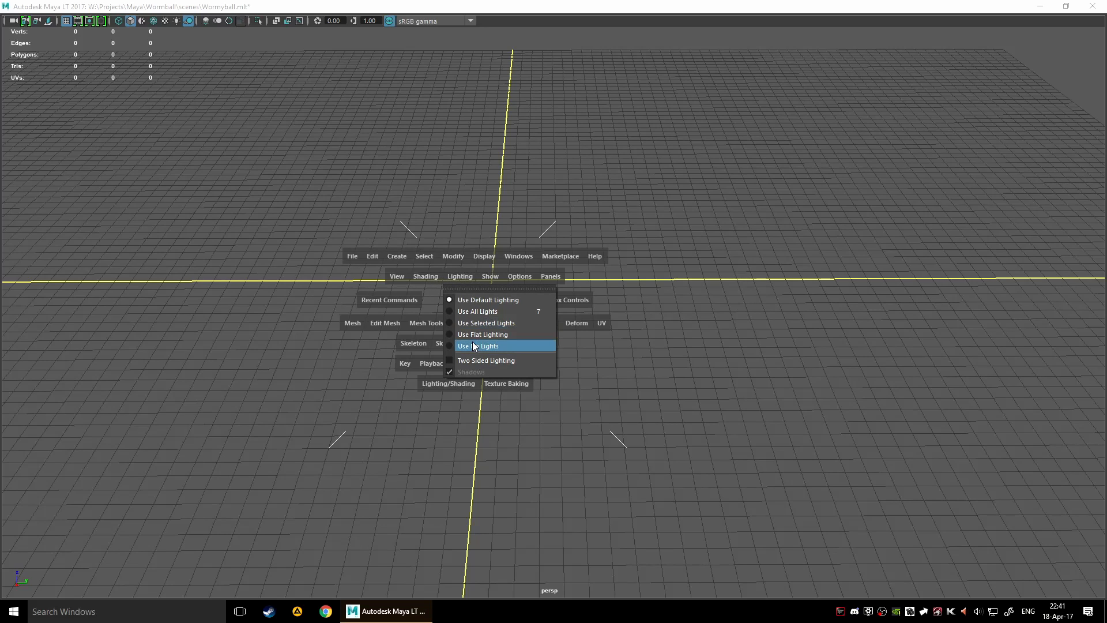
click(418, 281)
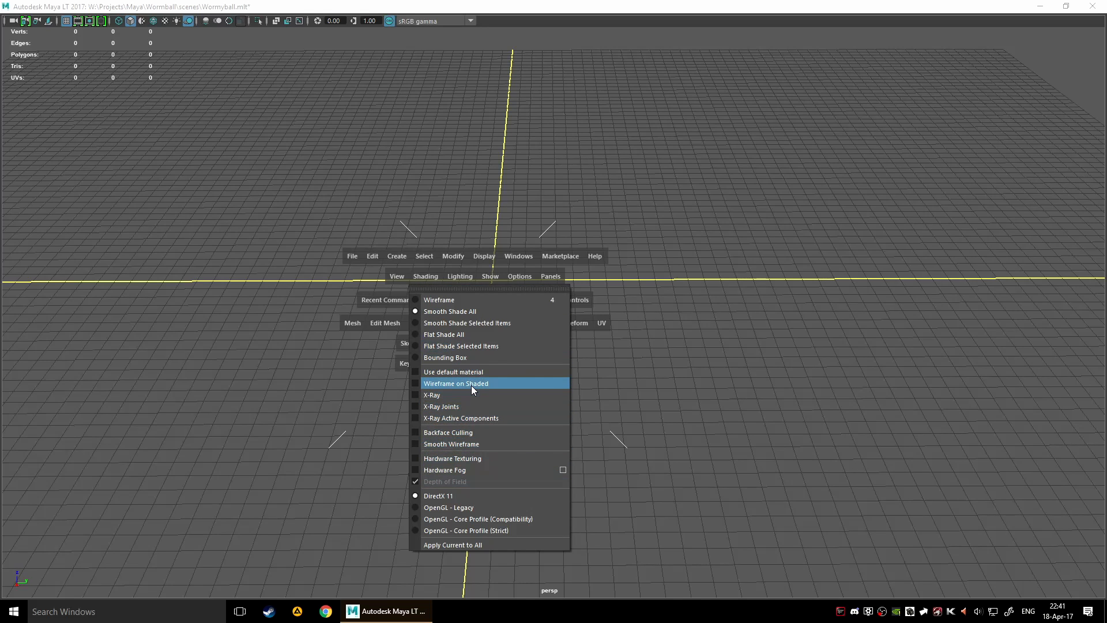
click(497, 373)
alt+drag(519, 277, 570, 356)
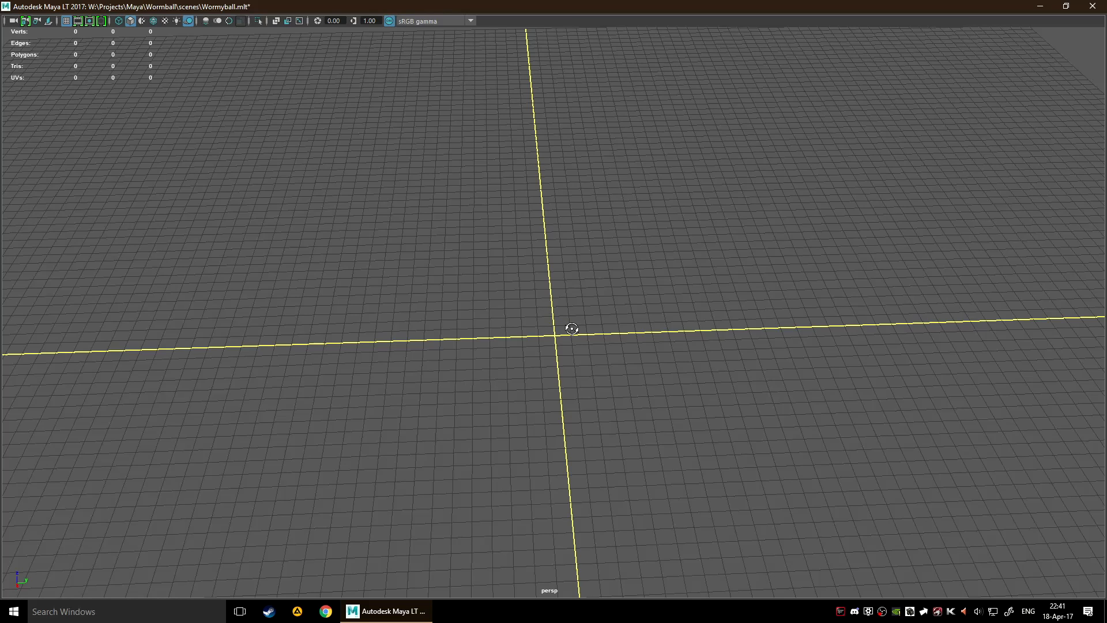
- Try creating a default polygon plane at the grid origin, keeping the cylinder and curve deleted
alt+drag(566, 327, 555, 328)
shift+right_drag(556, 328, 502, 308)
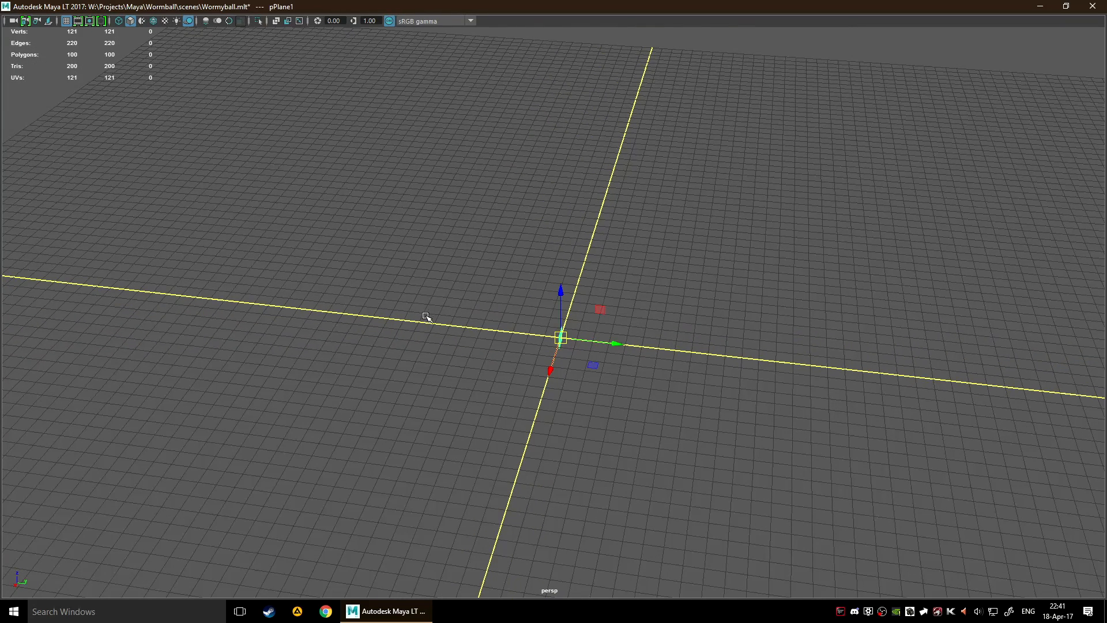
key(ctrl+z)
key(ctrl+z)
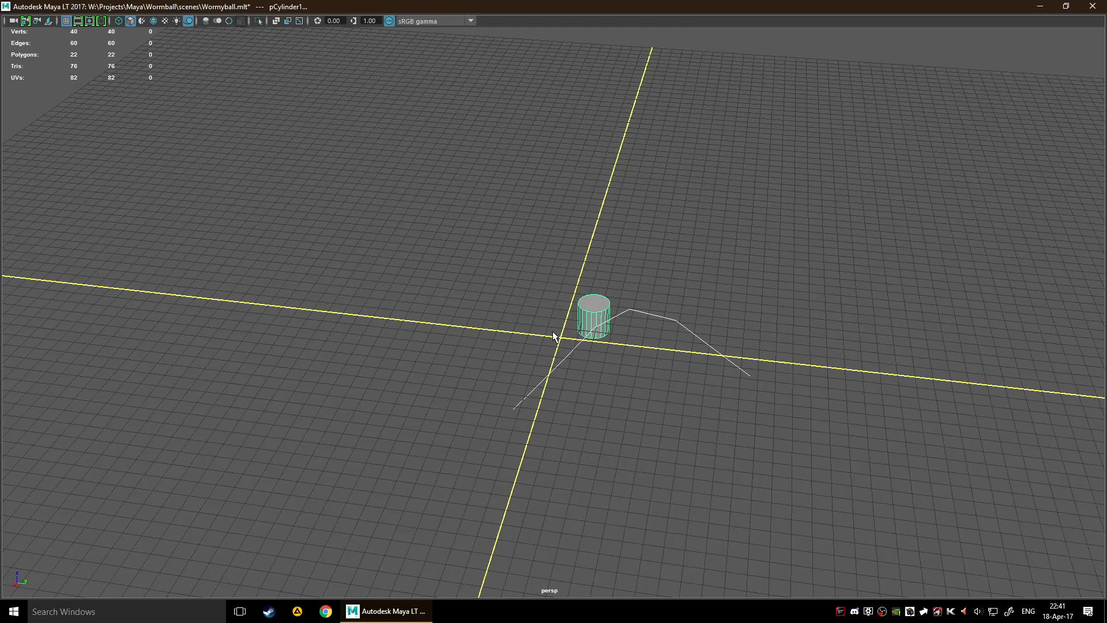
key(ctrl+y)
- Open the polygon plane creation options and bring up their online help page in the browser
shift+right_drag(544, 320, 514, 302)
click(350, 244)
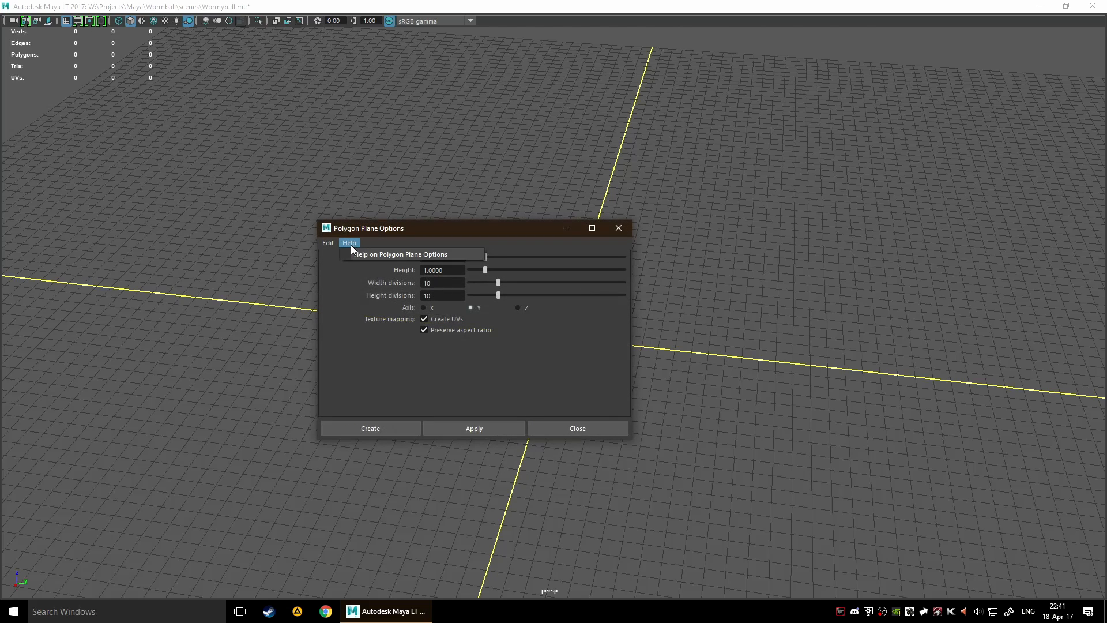
click(430, 254)
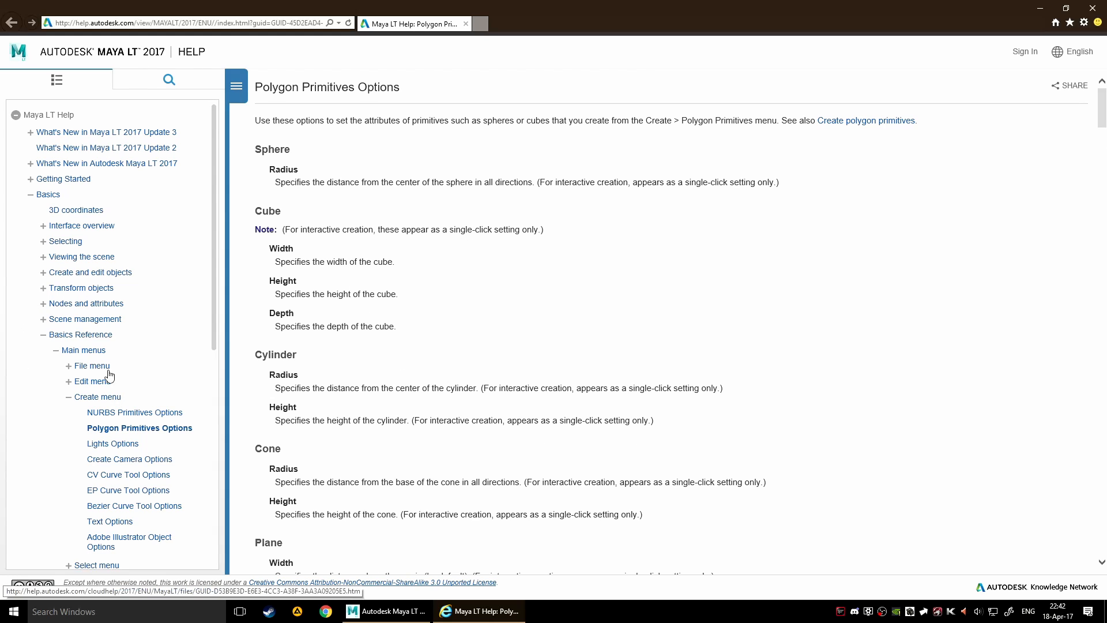
- Read the Polygon Primitives Options help page from shape settings through subdivisions and UVs, and close it together with the plane options
scroll(502, 336, down, 10)
scroll(502, 337, down, 1)
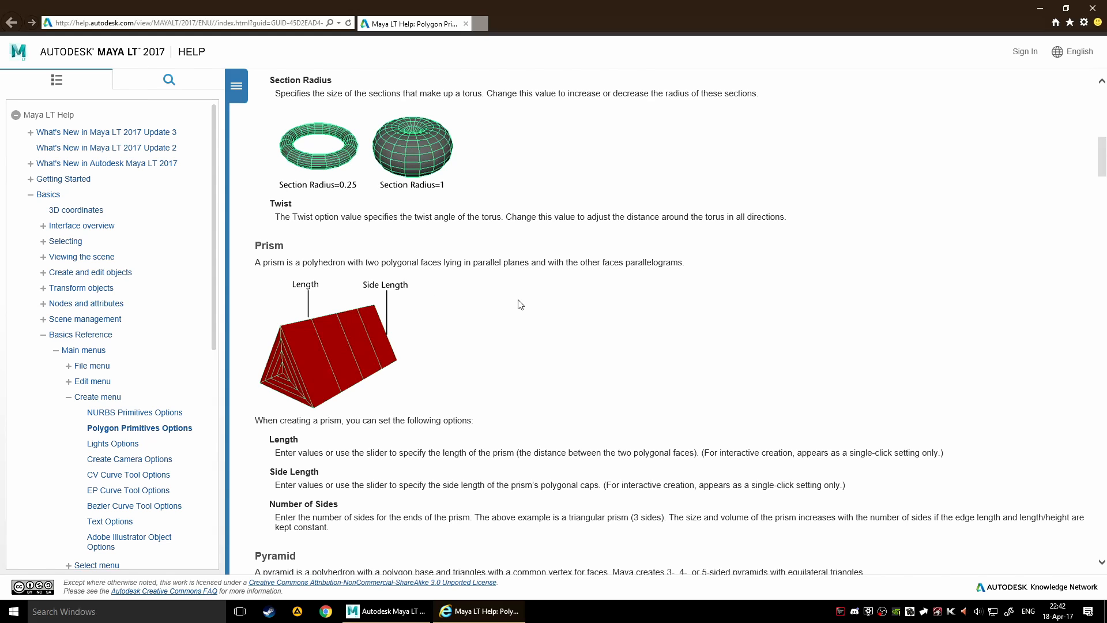
scroll(521, 304, down, 10)
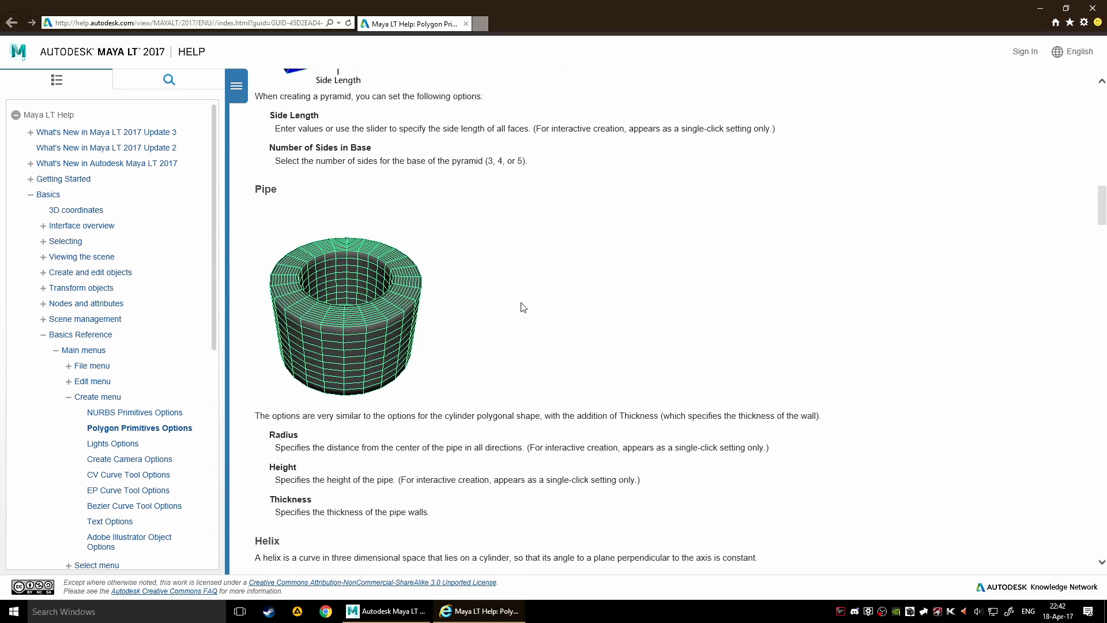
scroll(524, 358, down, 15)
scroll(470, 328, up, 12)
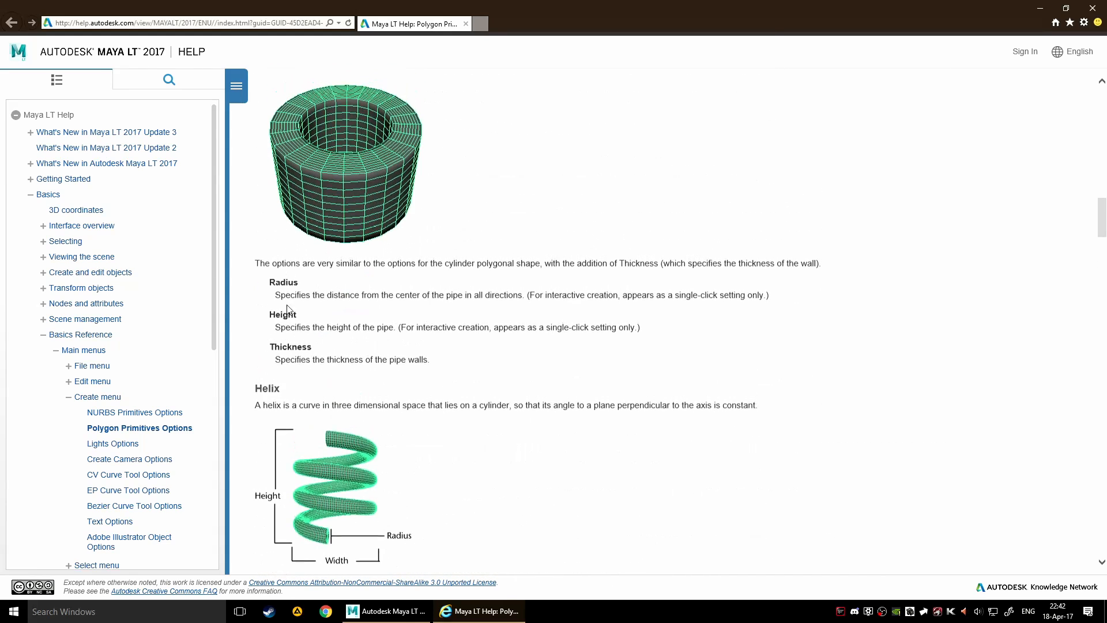
scroll(444, 450, down, 3)
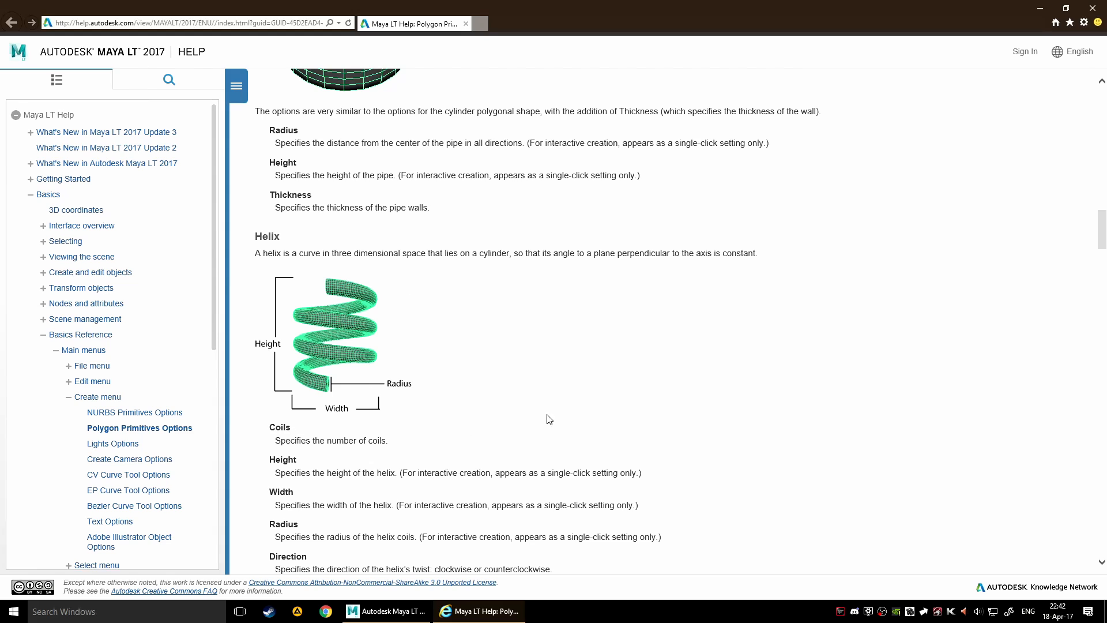
scroll(520, 257, down, 6)
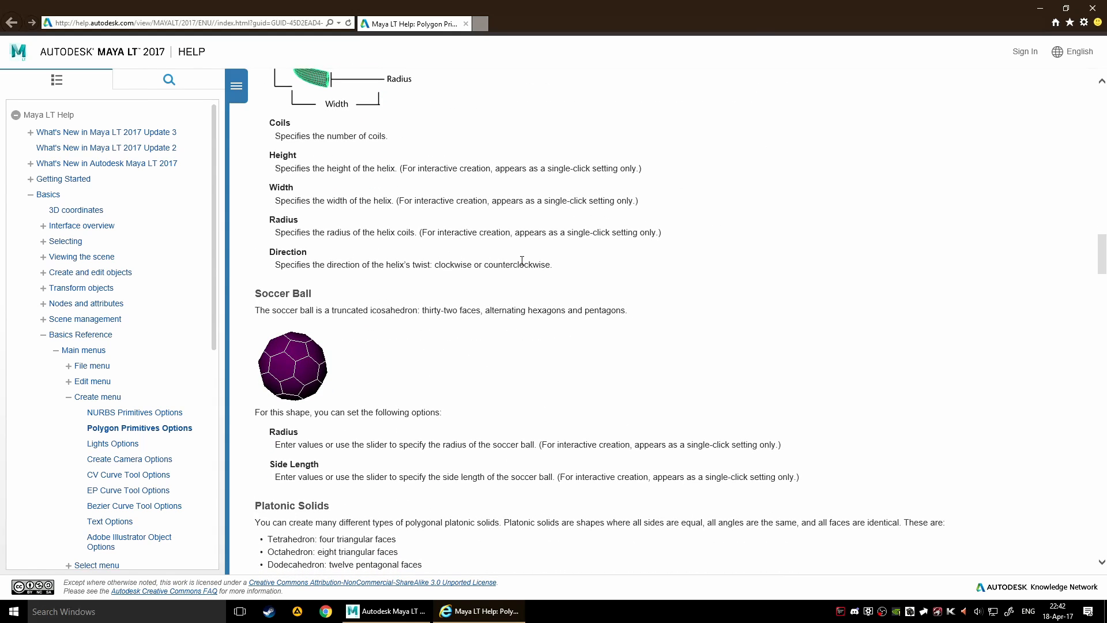
scroll(521, 260, down, 15)
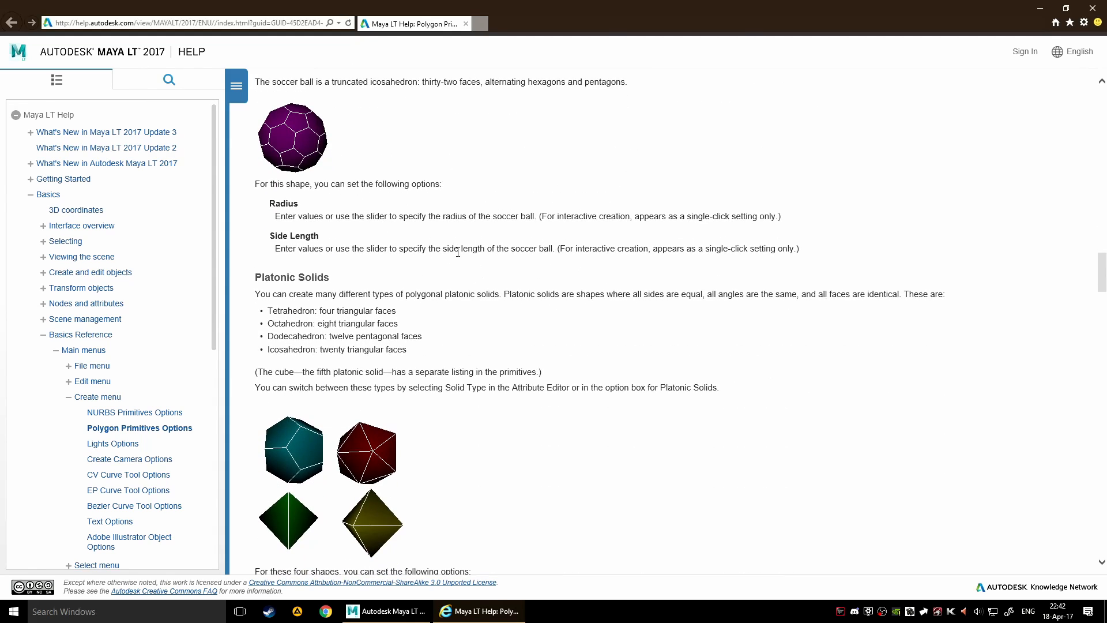
scroll(542, 310, down, 8)
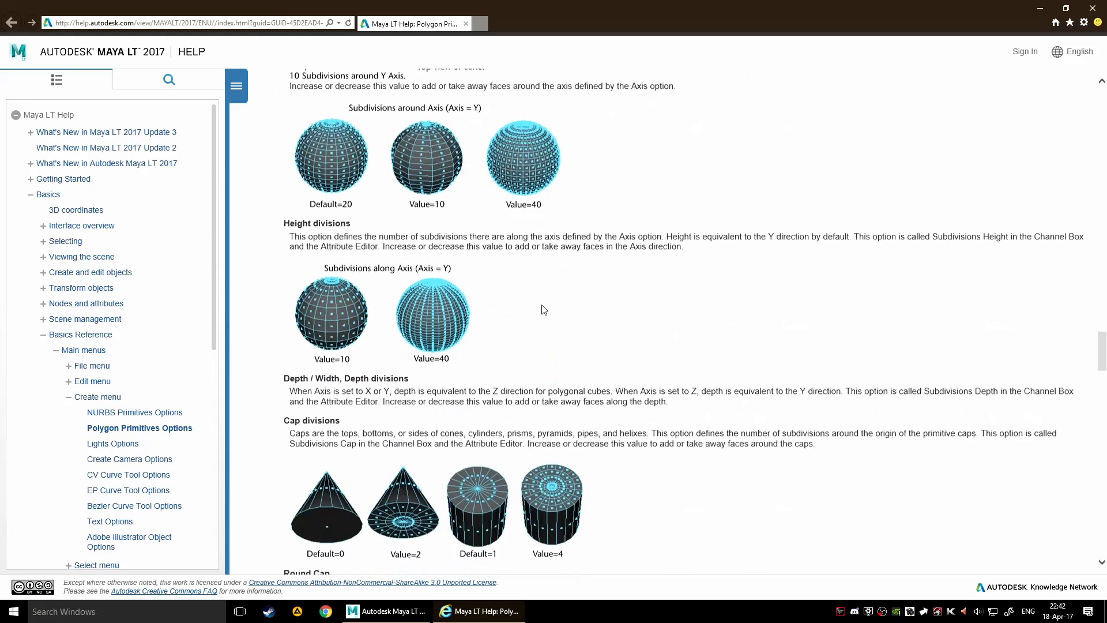
scroll(540, 310, up, 1)
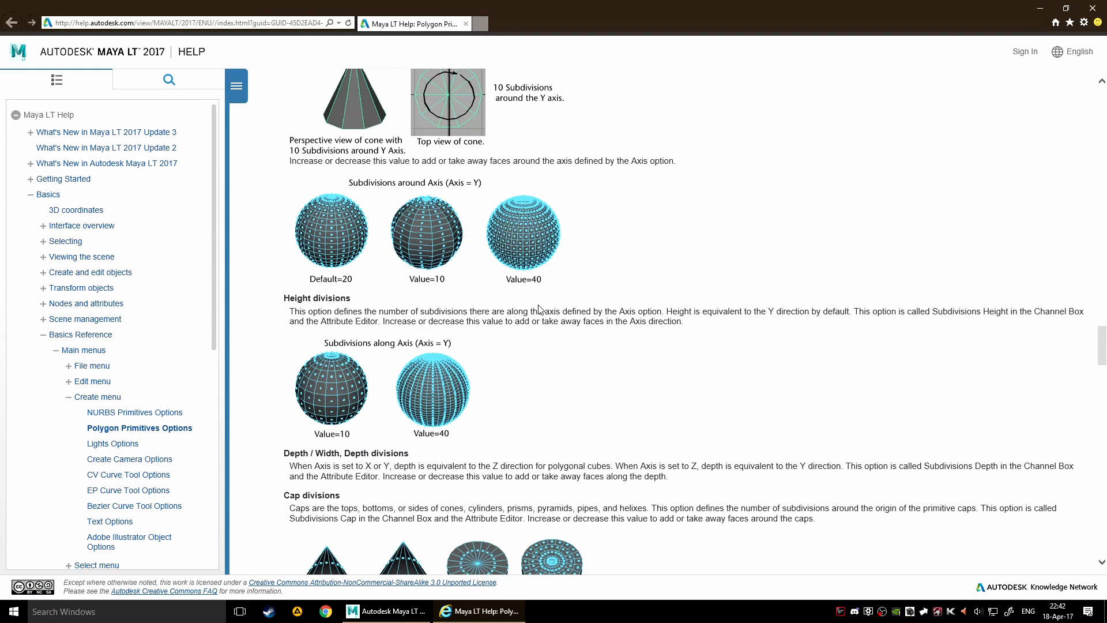
scroll(539, 310, down, 14)
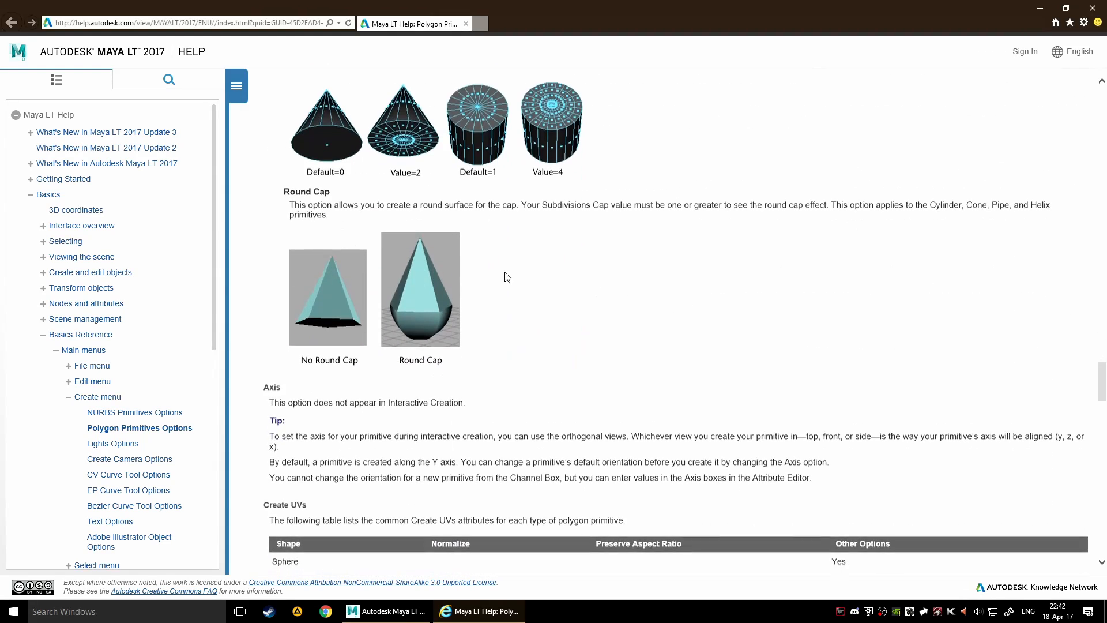
scroll(623, 319, down, 1)
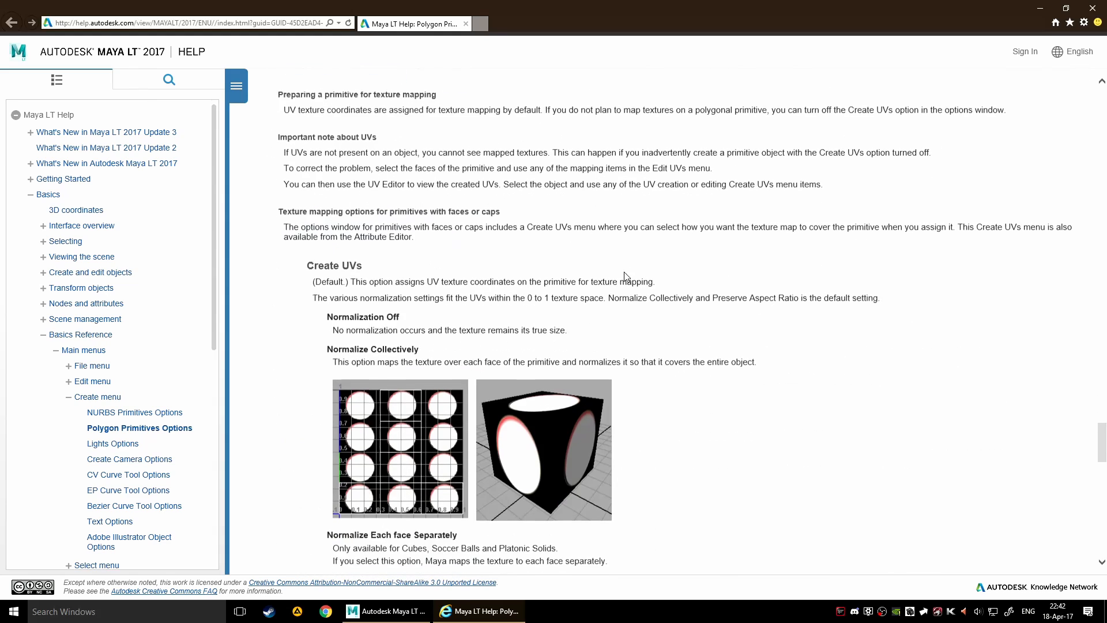
scroll(626, 277, down, 7)
scroll(632, 279, down, 2)
scroll(633, 281, down, 15)
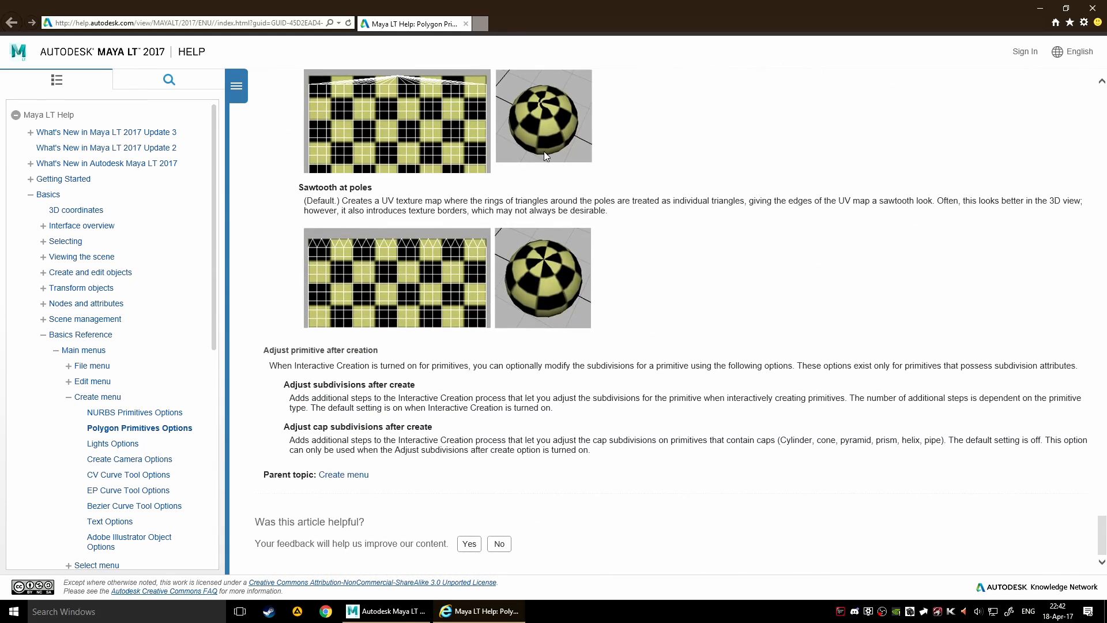
scroll(789, 281, up, 7)
click(1092, 6)
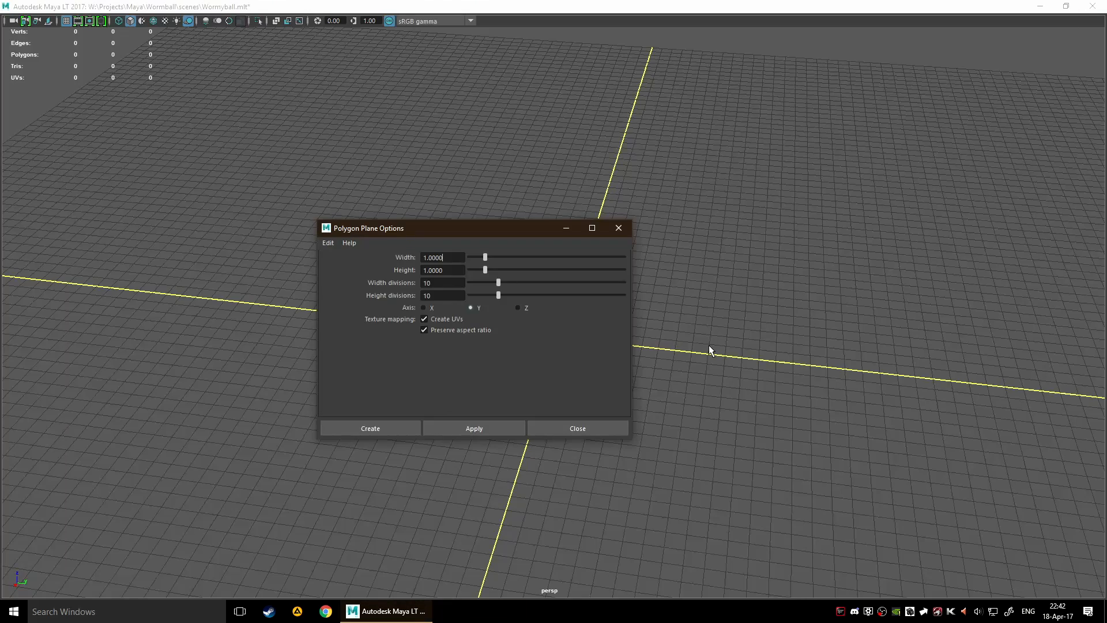
click(619, 228)
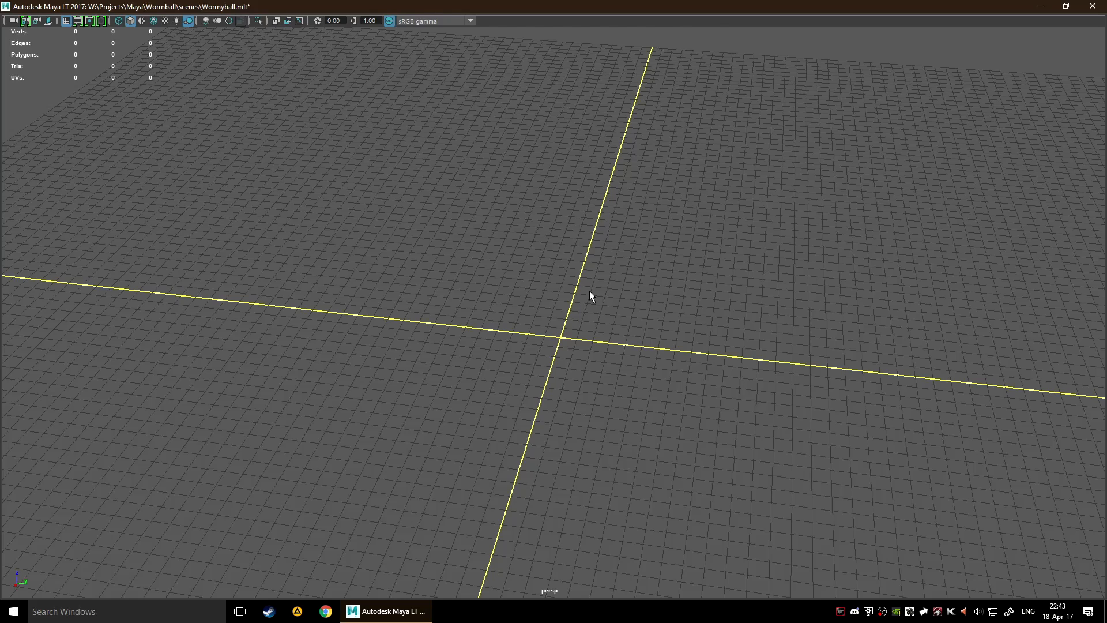
key(space)
click(504, 254)
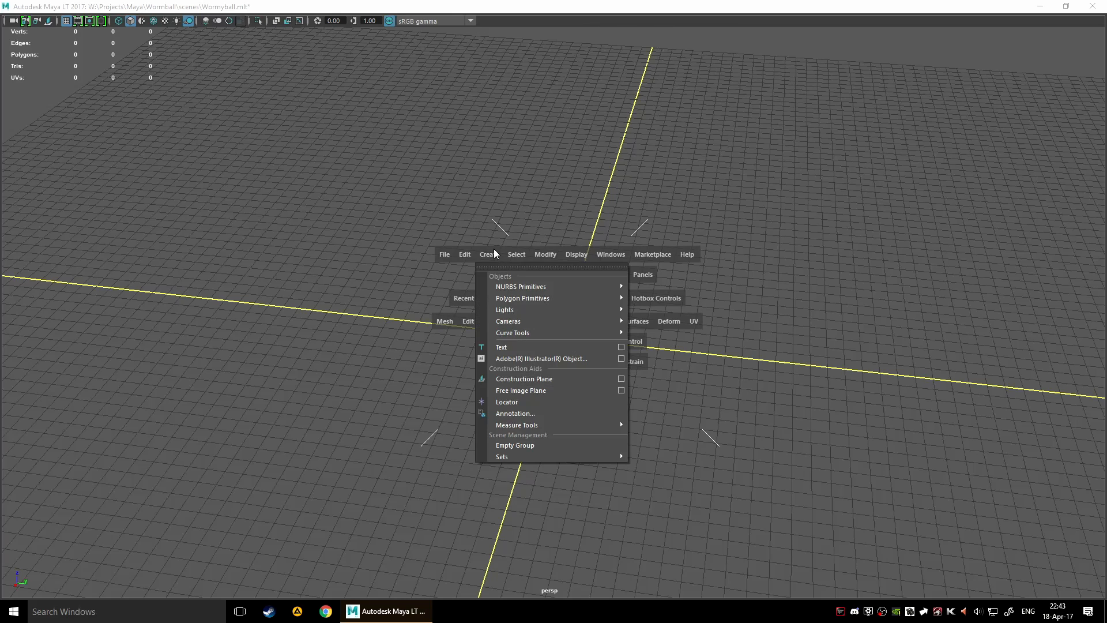
mouse_move(513, 298)
drag(680, 310, 870, 340)
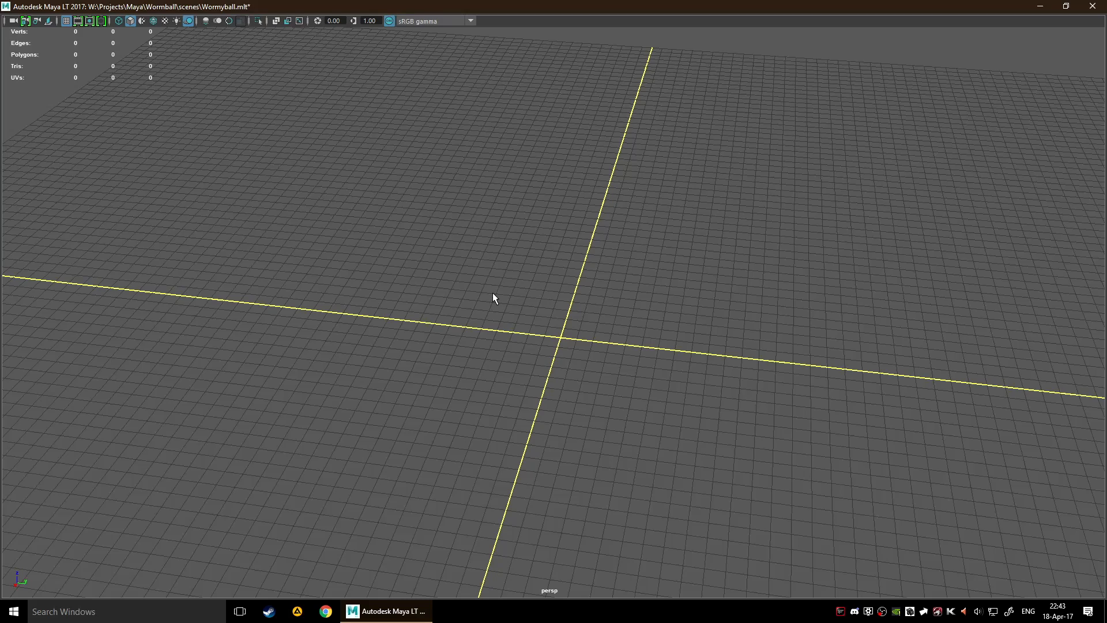
alt+drag(451, 418, 566, 344)
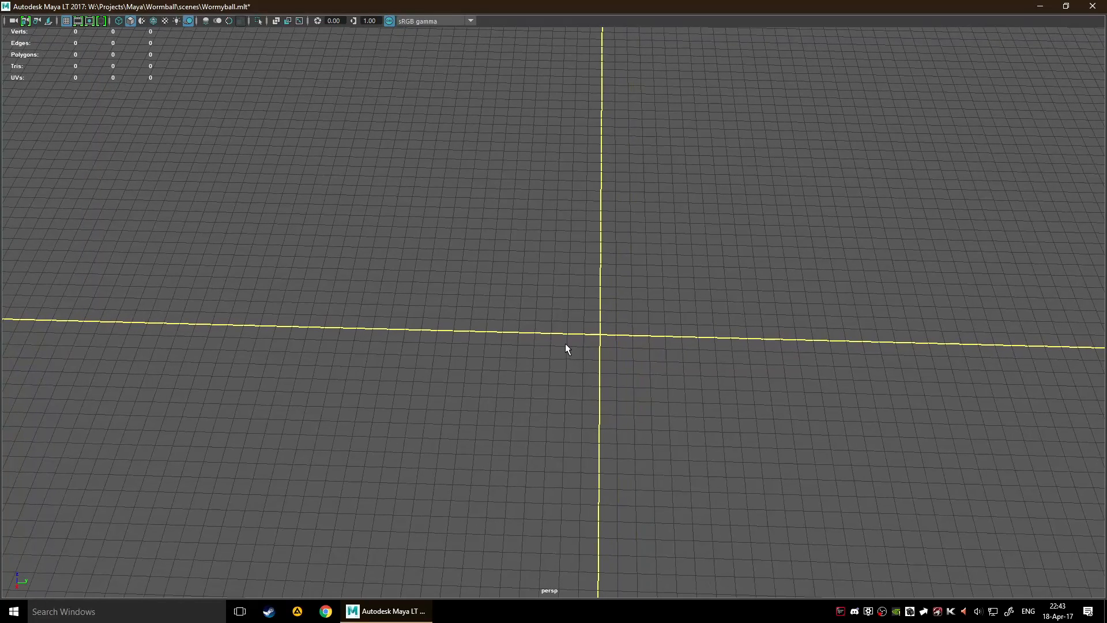
key(space)
alt+drag(595, 269, 547, 255)
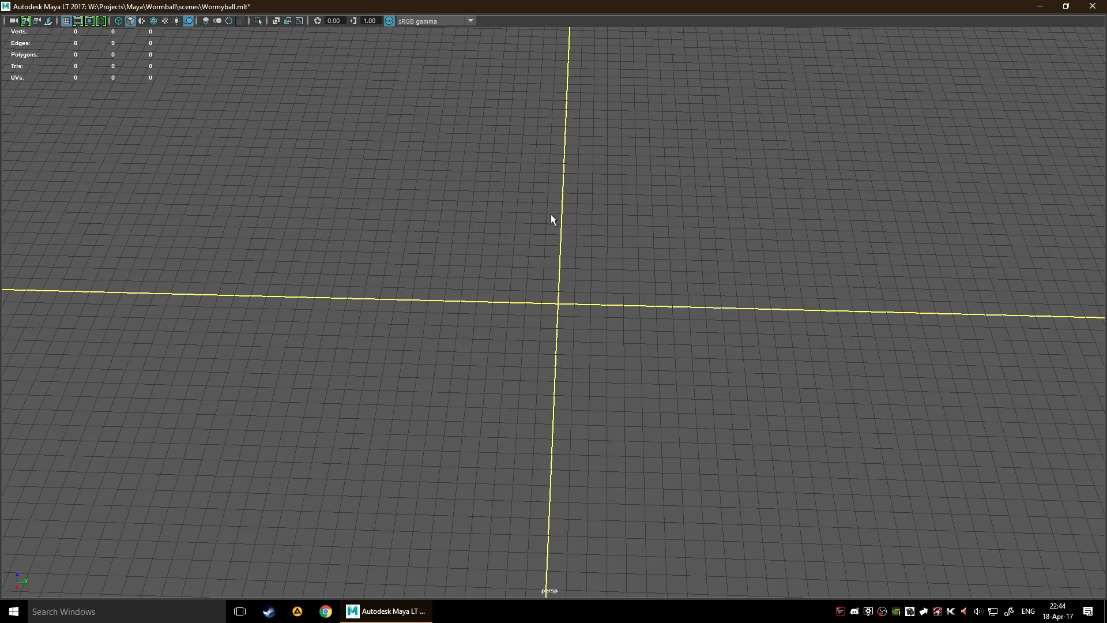
- Create a default polygon helix at the grid origin
scroll(592, 292, up, 6)
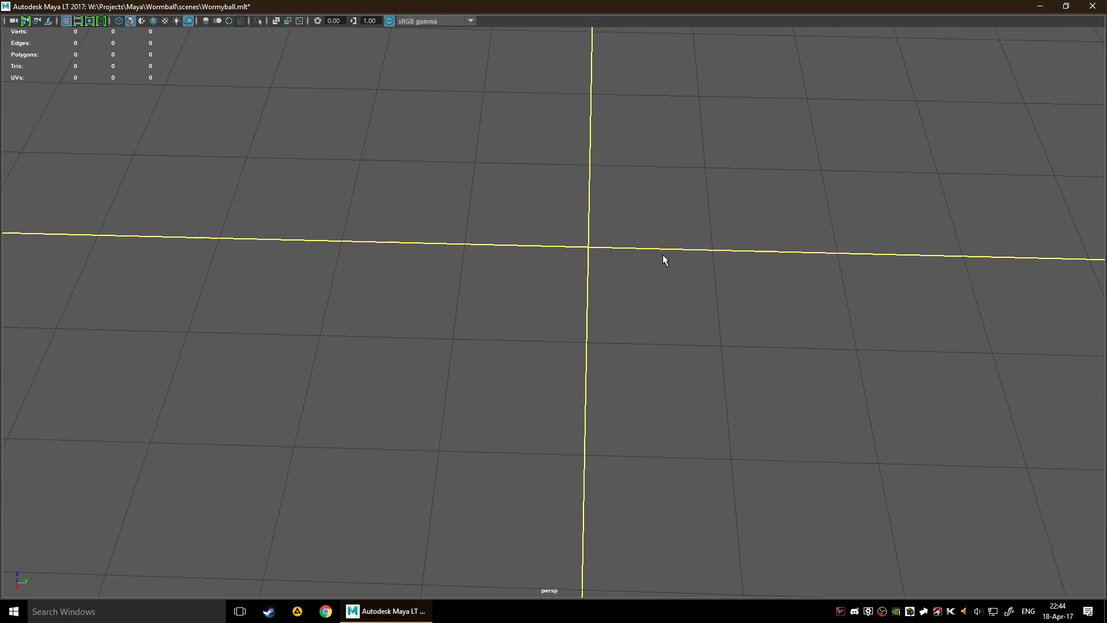
alt+middle_drag(643, 272, 621, 337)
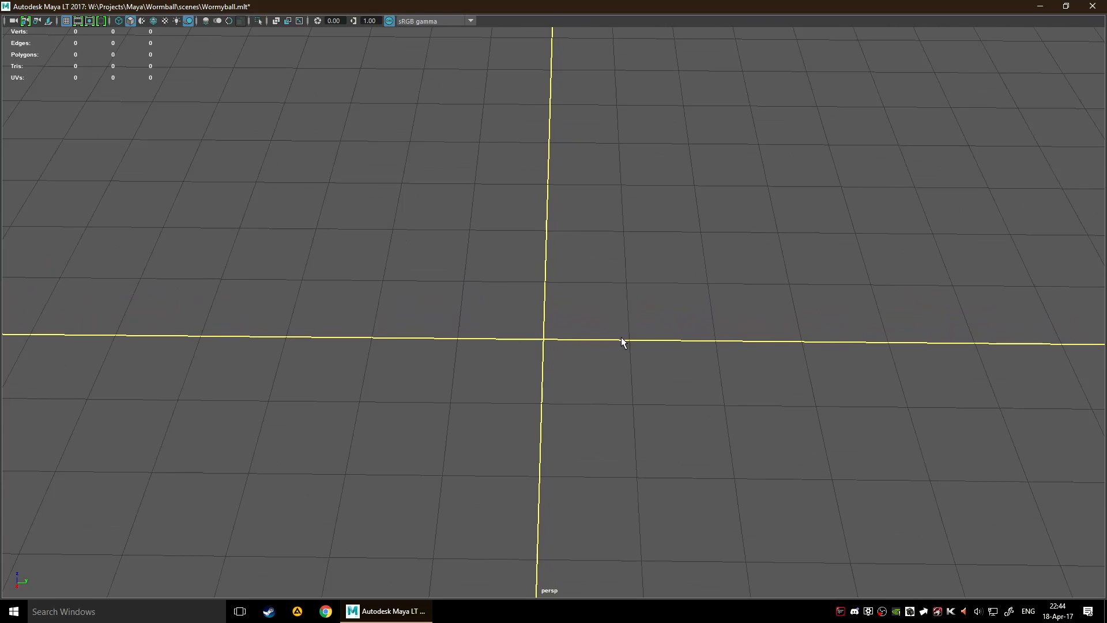
shift+right_click(562, 326)
key(space)
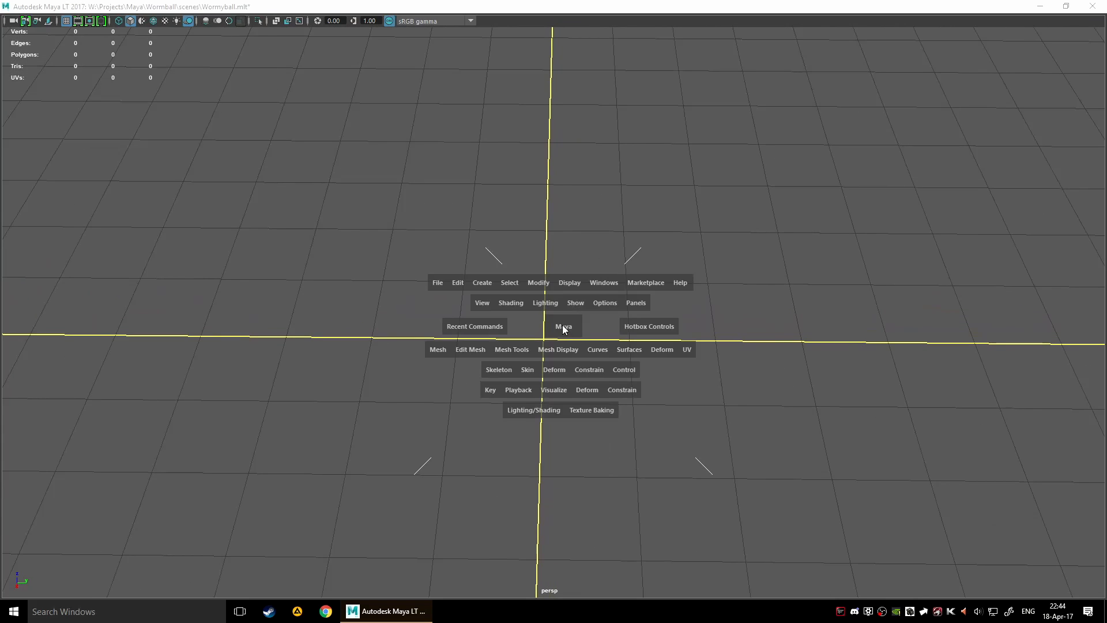
click(487, 280)
mouse_move(532, 325)
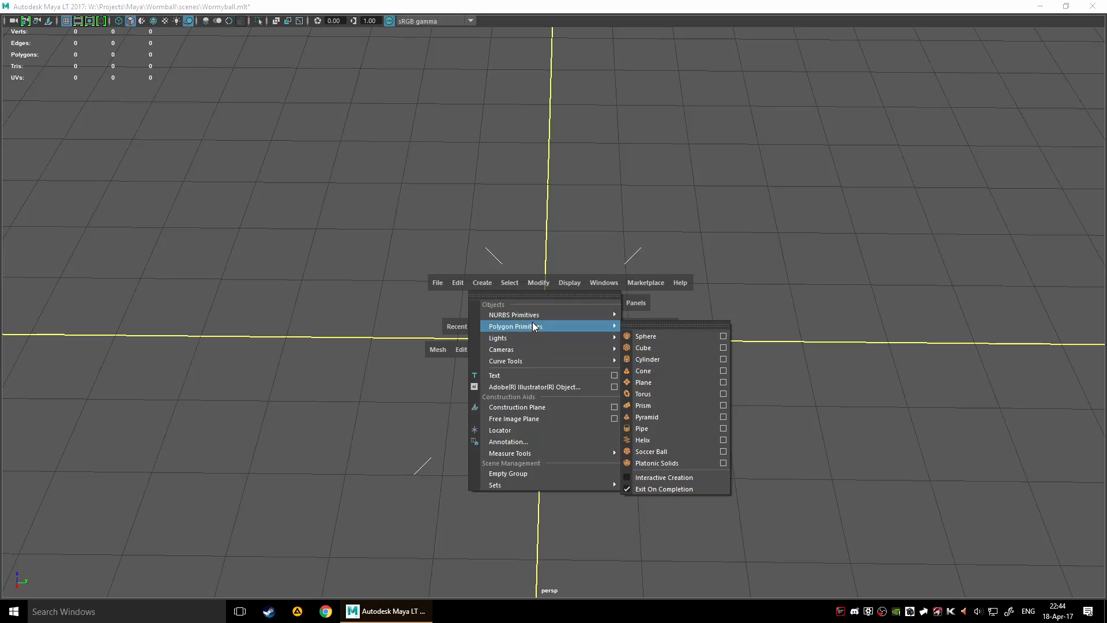
click(680, 439)
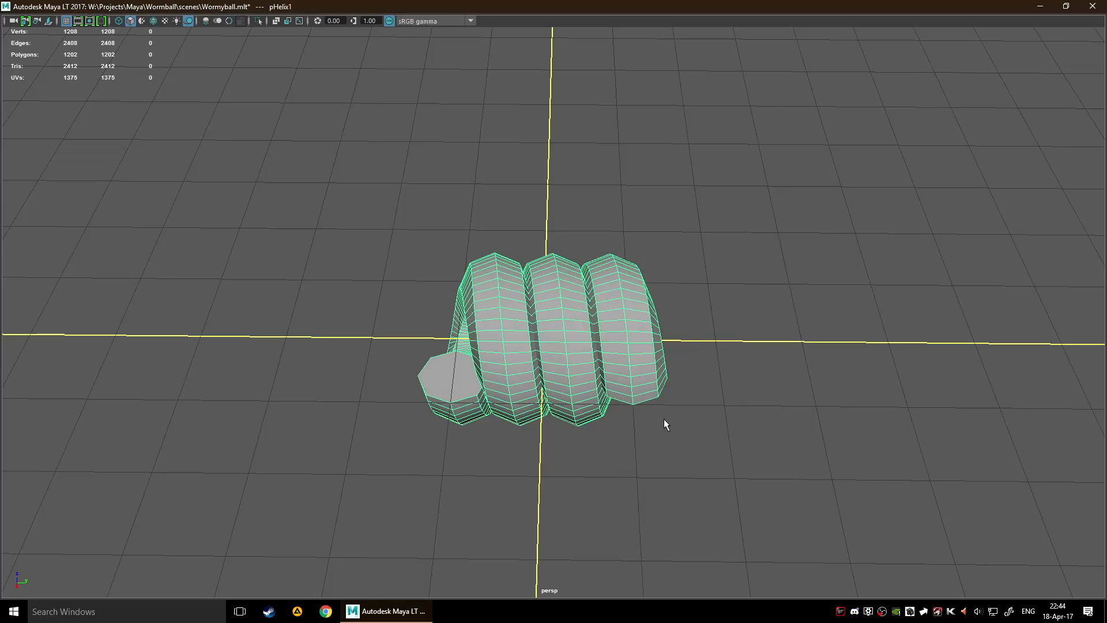
- Set the helix's coils to 3.6 and its height to 5.7, leaving the helix deselected
alt+drag(662, 421, 723, 343)
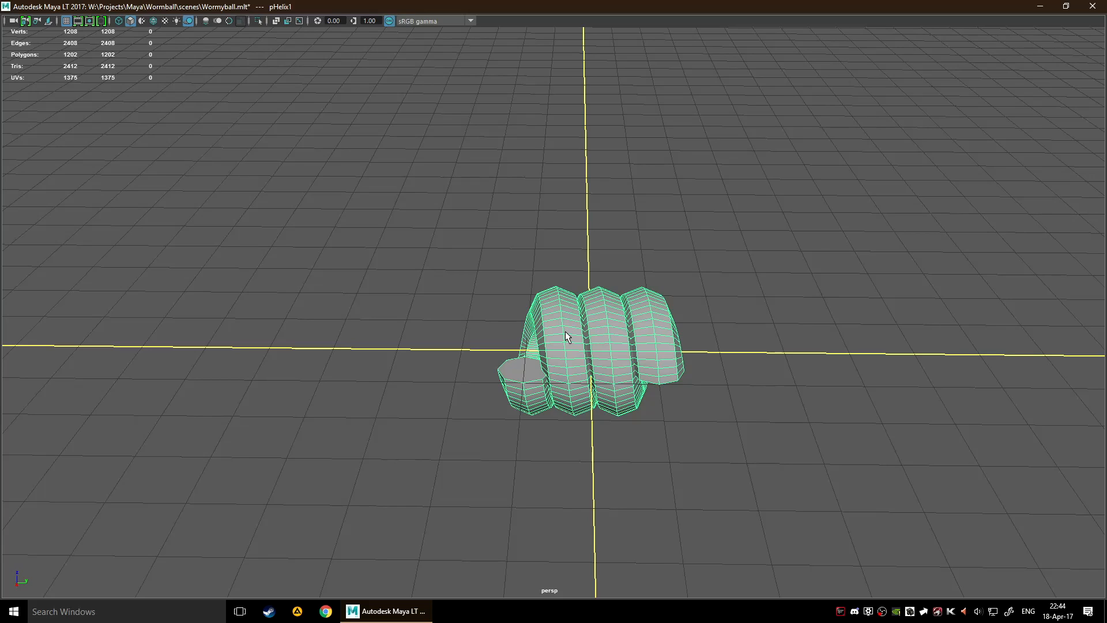
key(t)
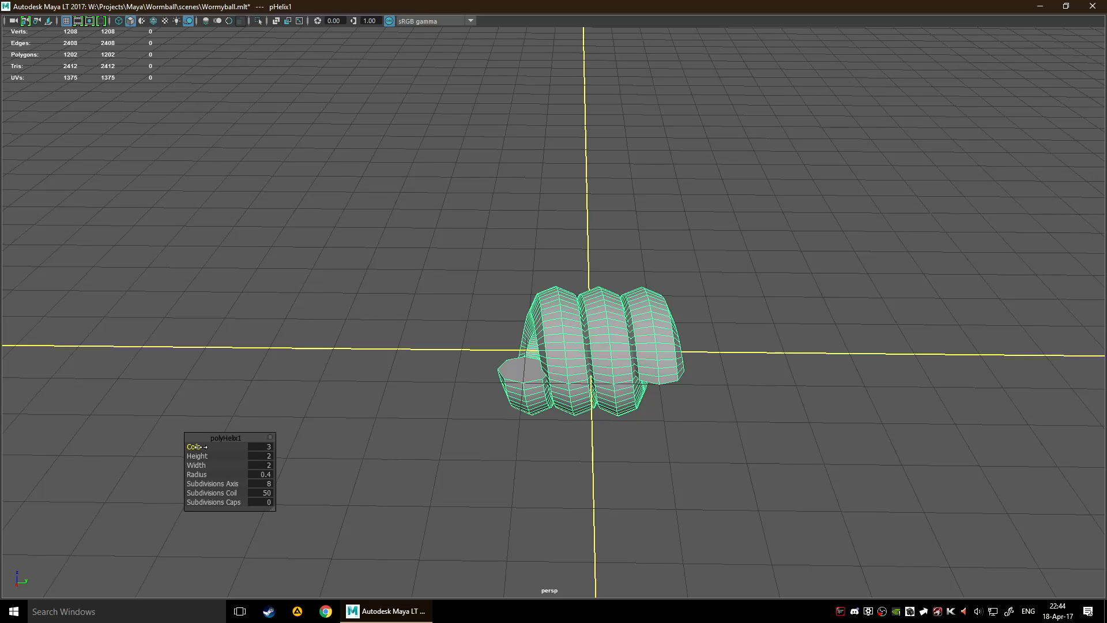
drag(197, 456, 196, 447)
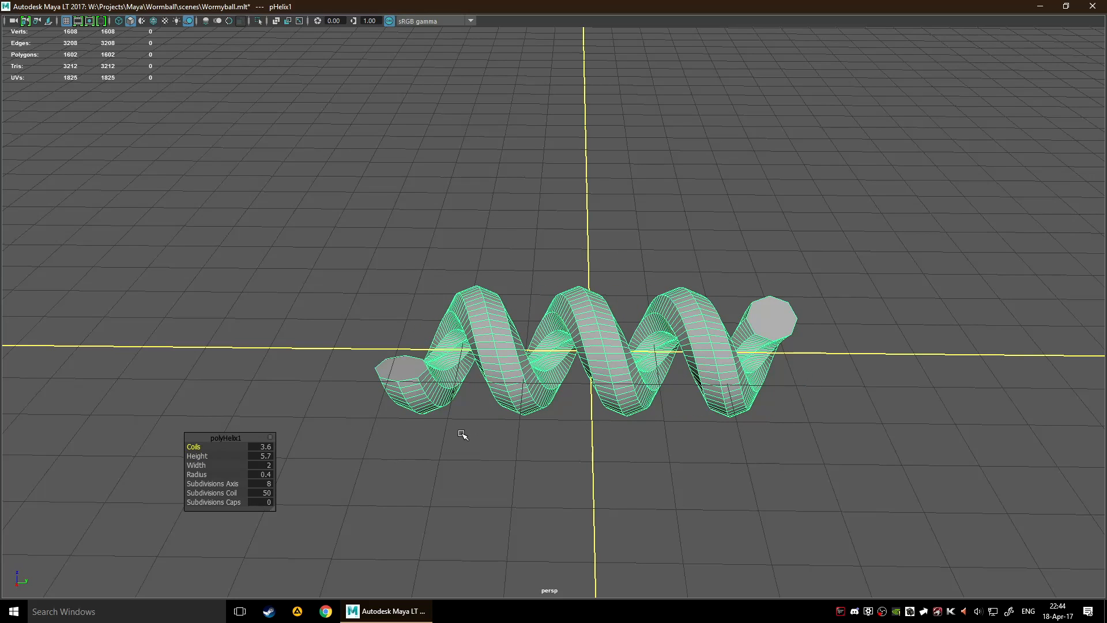
click(459, 461)
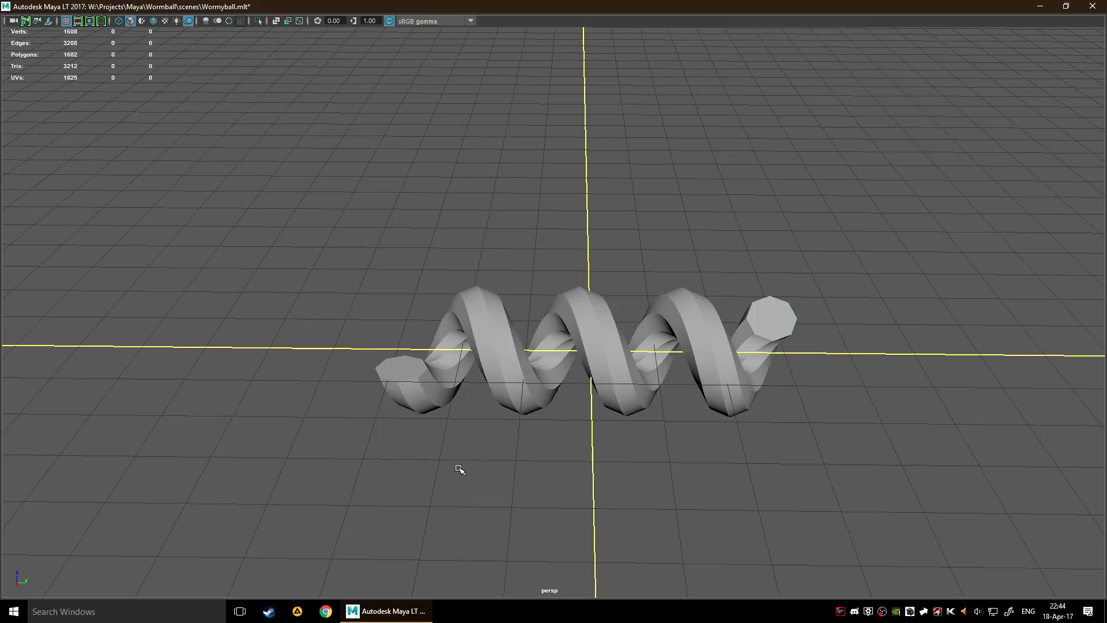
- Reselect the helix and add a nonlinear Squash deformer to it
click(598, 381)
alt+drag(635, 444, 668, 317)
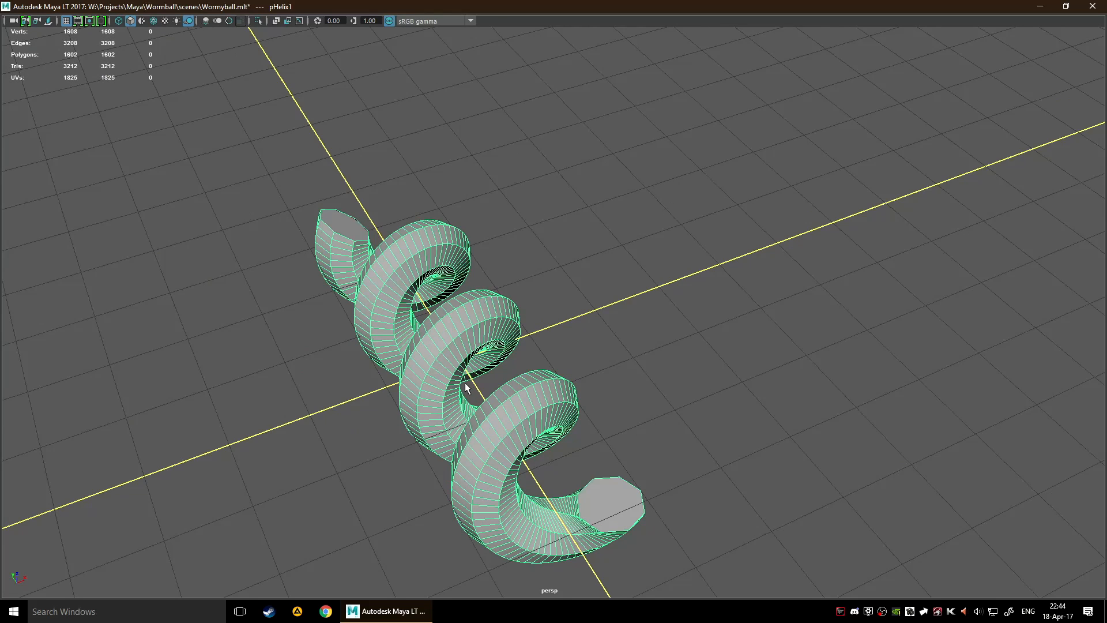
scroll(762, 391, down, 5)
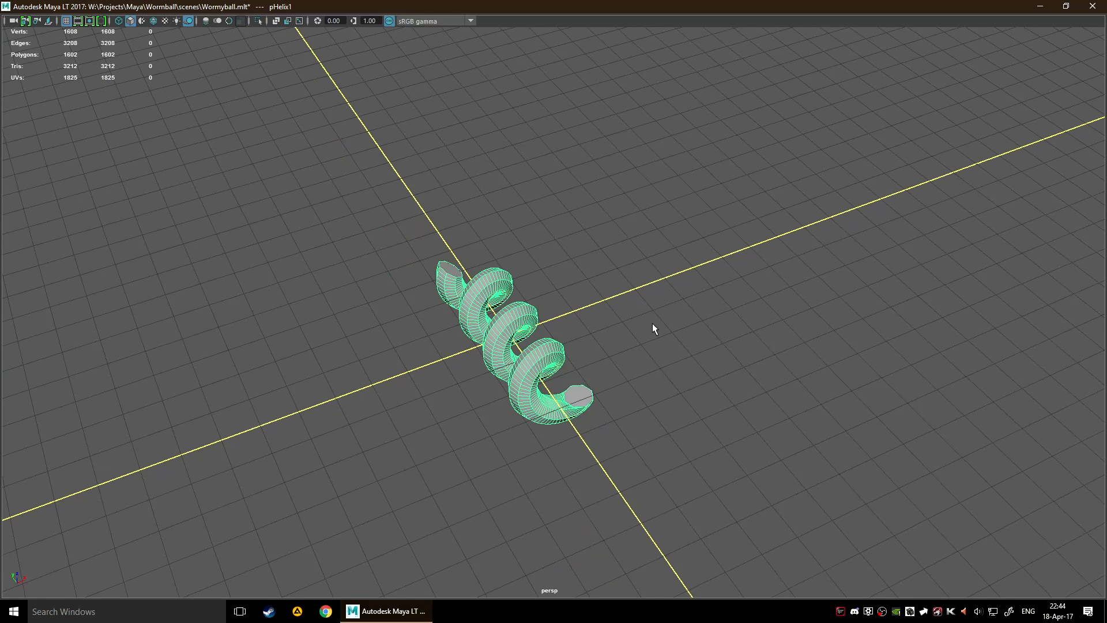
alt+right_drag(653, 324, 712, 270)
alt+middle_drag(712, 271, 577, 331)
scroll(577, 331, up, 3)
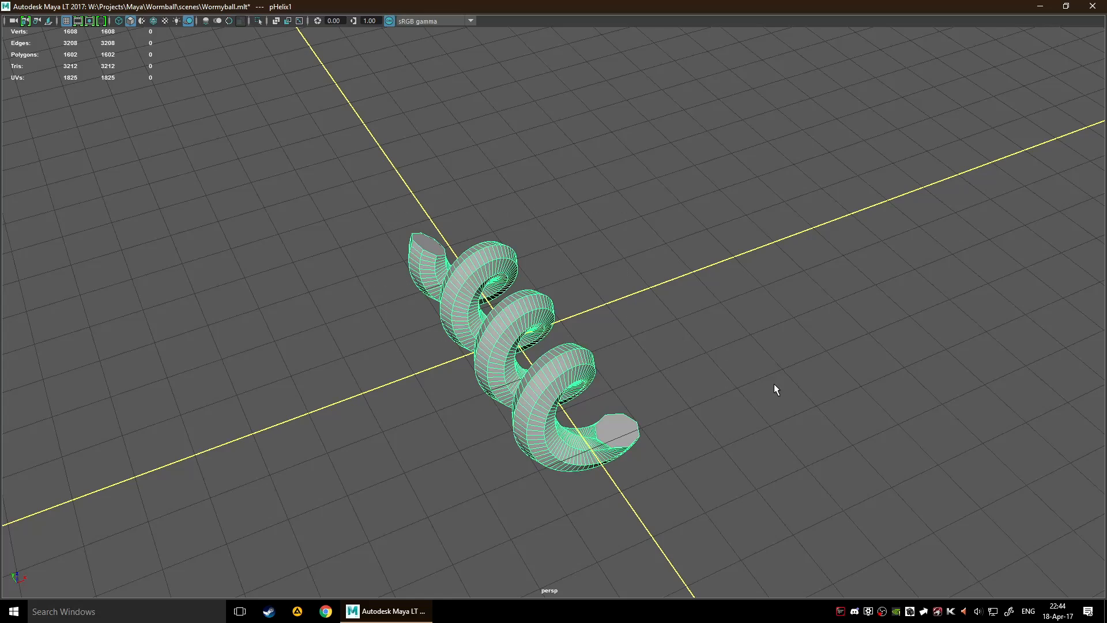
alt+drag(763, 385, 548, 280)
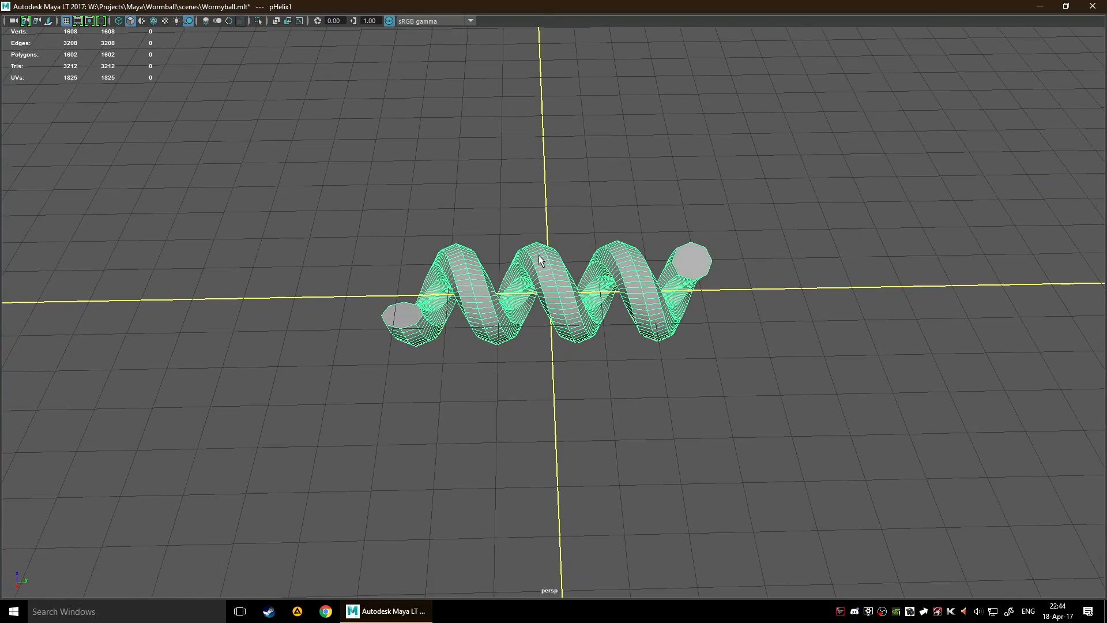
alt+right_drag(539, 260, 640, 300)
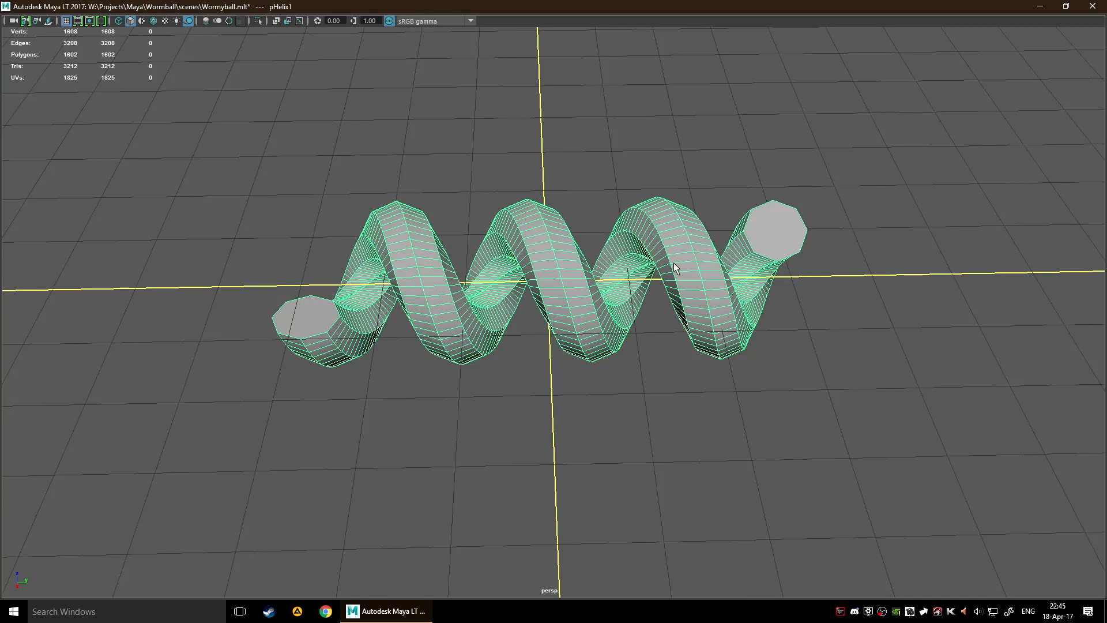
scroll(515, 294, down, 3)
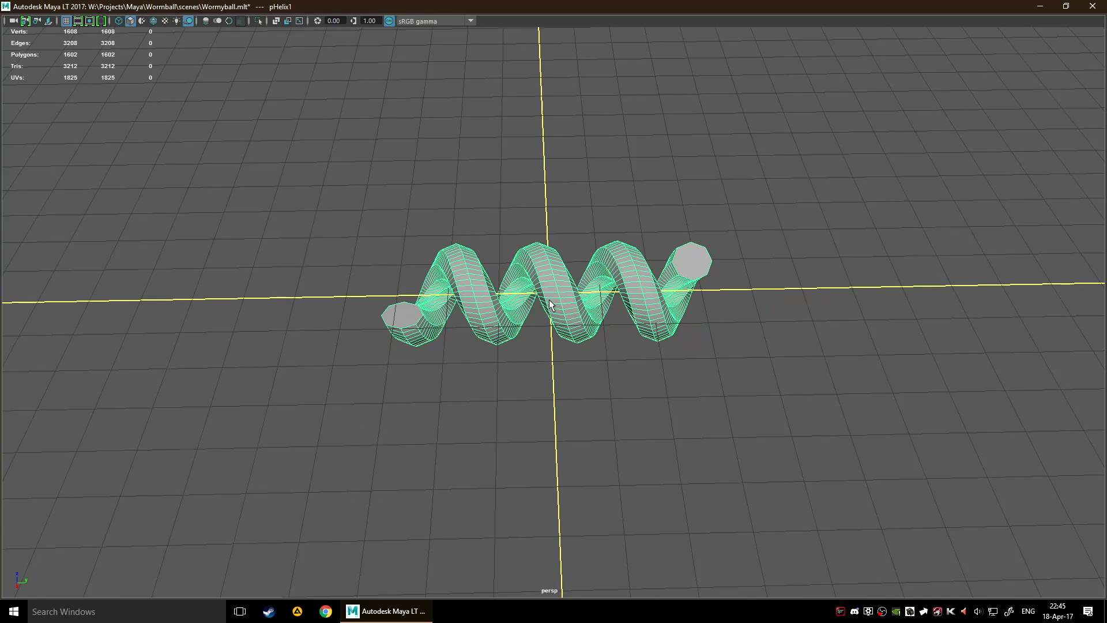
key(space)
click(642, 313)
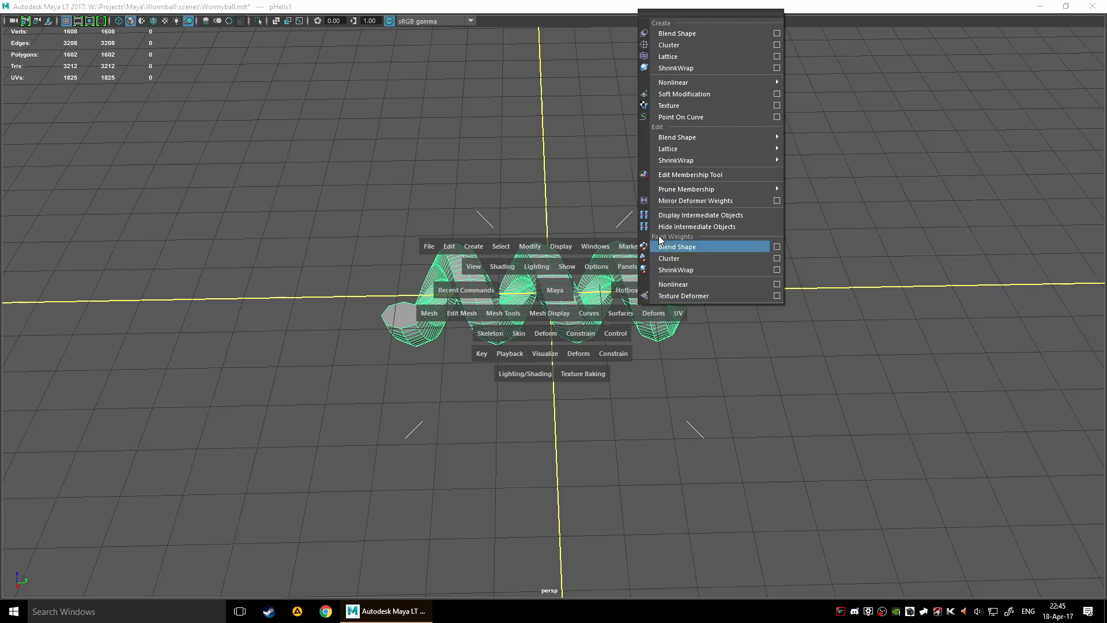
mouse_move(668, 84)
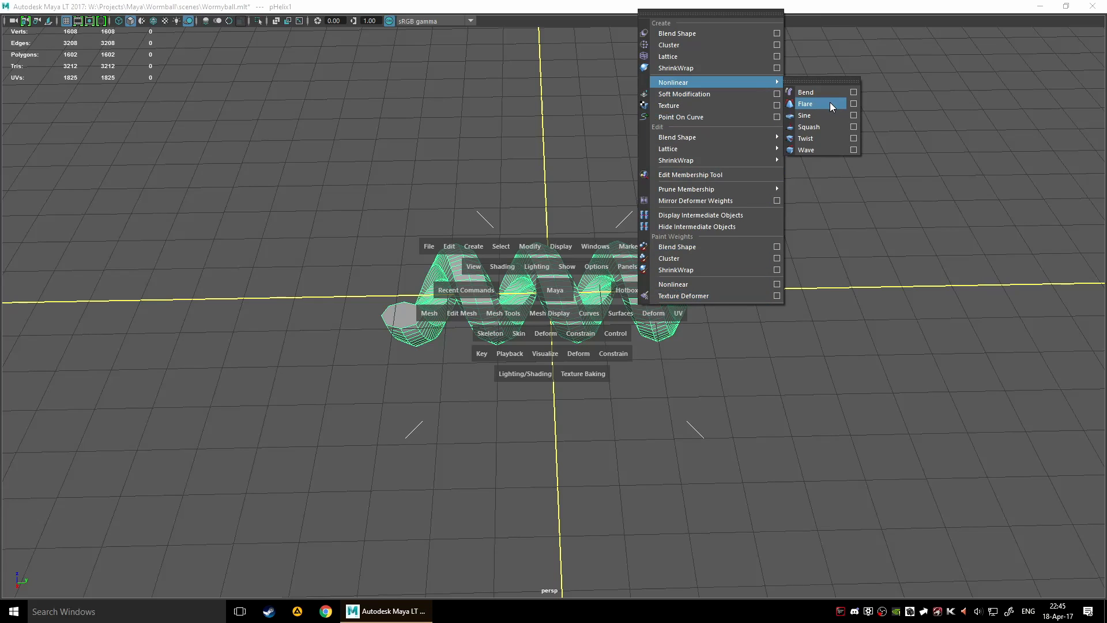
click(824, 126)
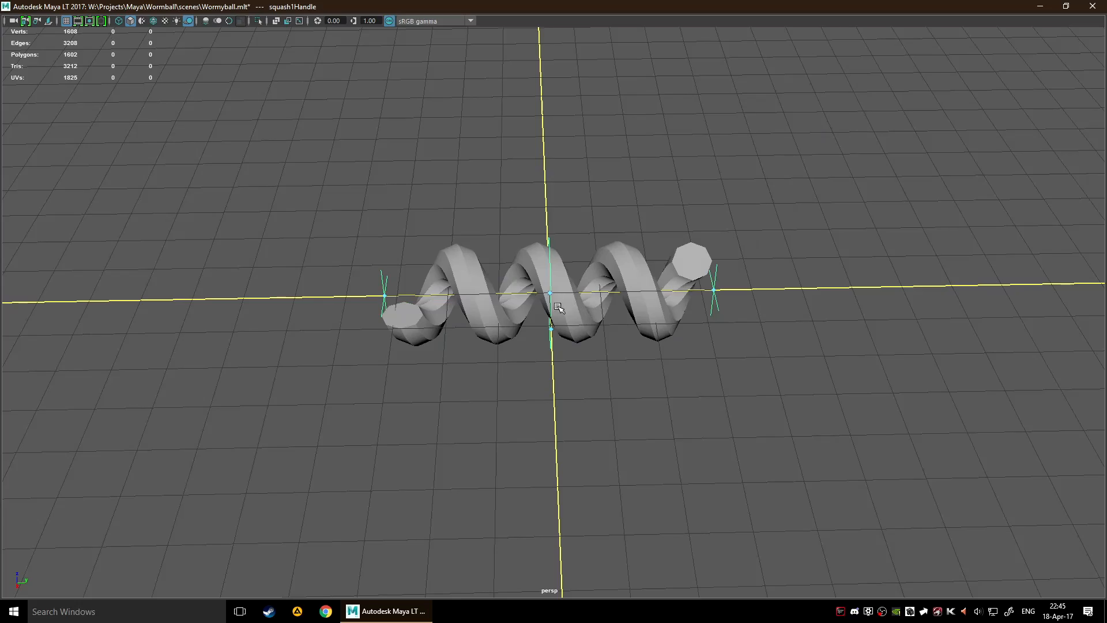
- Try stretching the helix with the squash deformer's factor and end handles, then bring it back close to its undeformed proportions
alt+drag(555, 302, 507, 318)
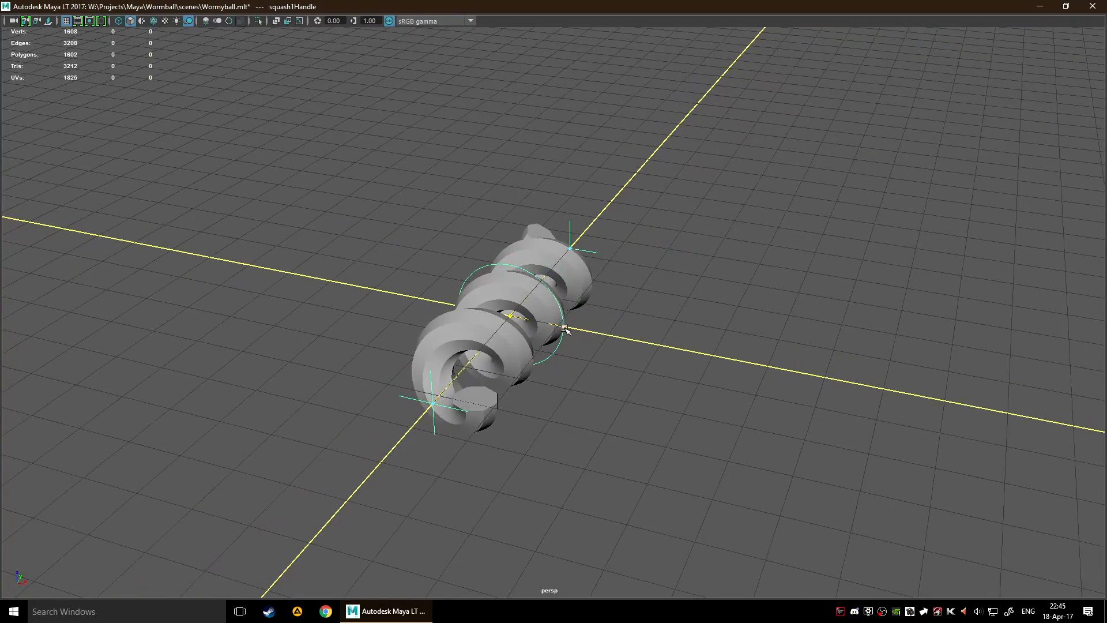
drag(569, 325, 548, 340)
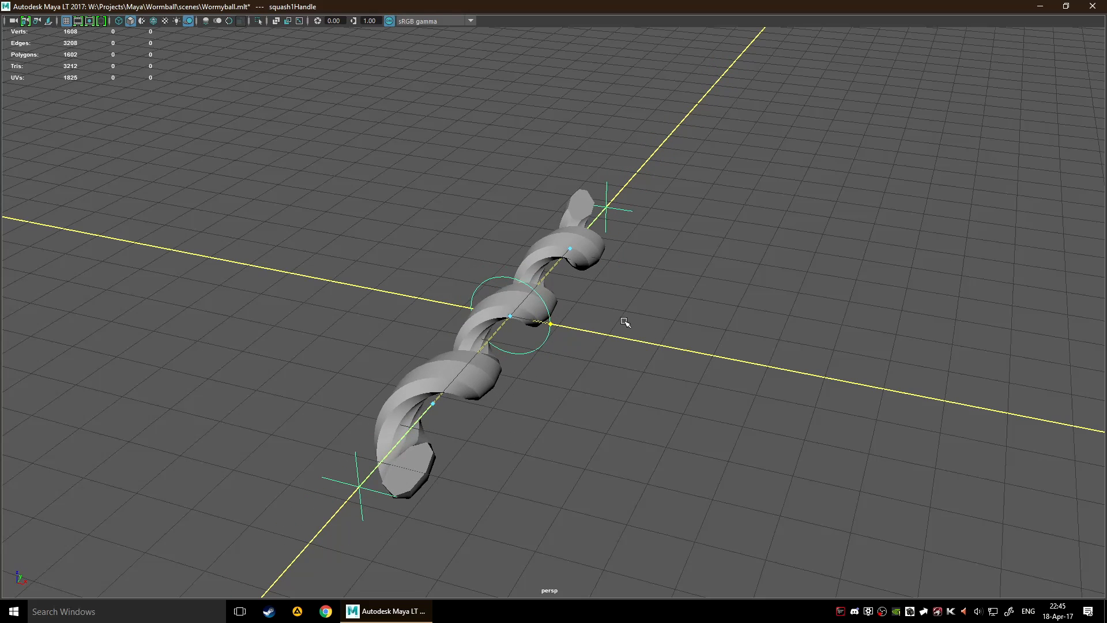
alt+drag(625, 321, 638, 307)
drag(681, 237, 518, 283)
key(ctrl+z)
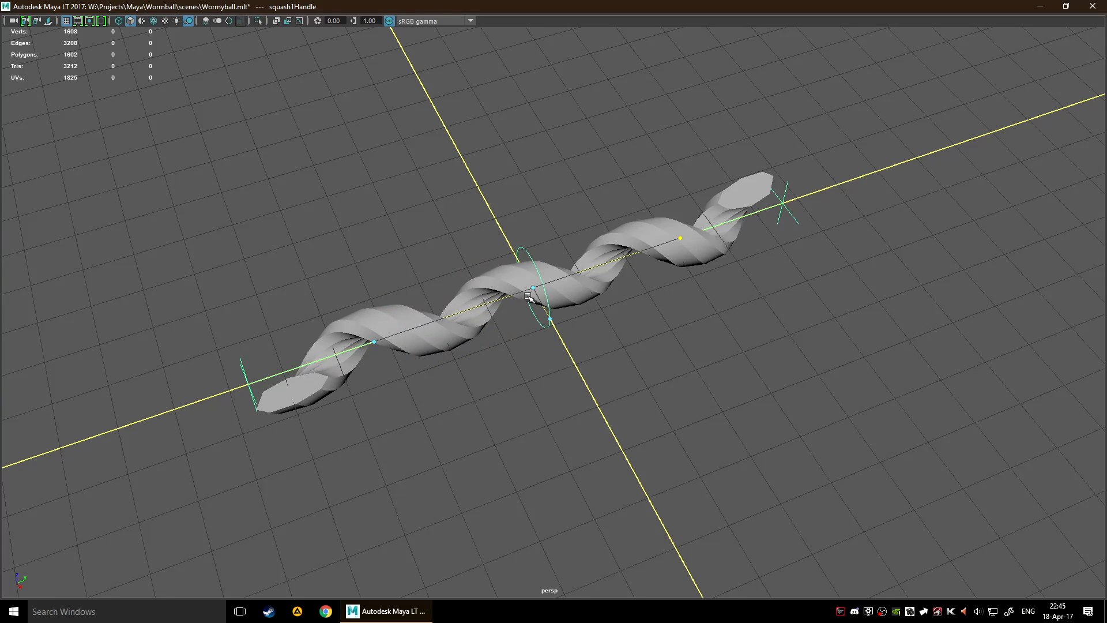
mouse_move(550, 316)
mouse_down()
mouse_move(540, 303)
mouse_move(578, 339)
mouse_move(573, 355)
mouse_move(559, 329)
mouse_up()
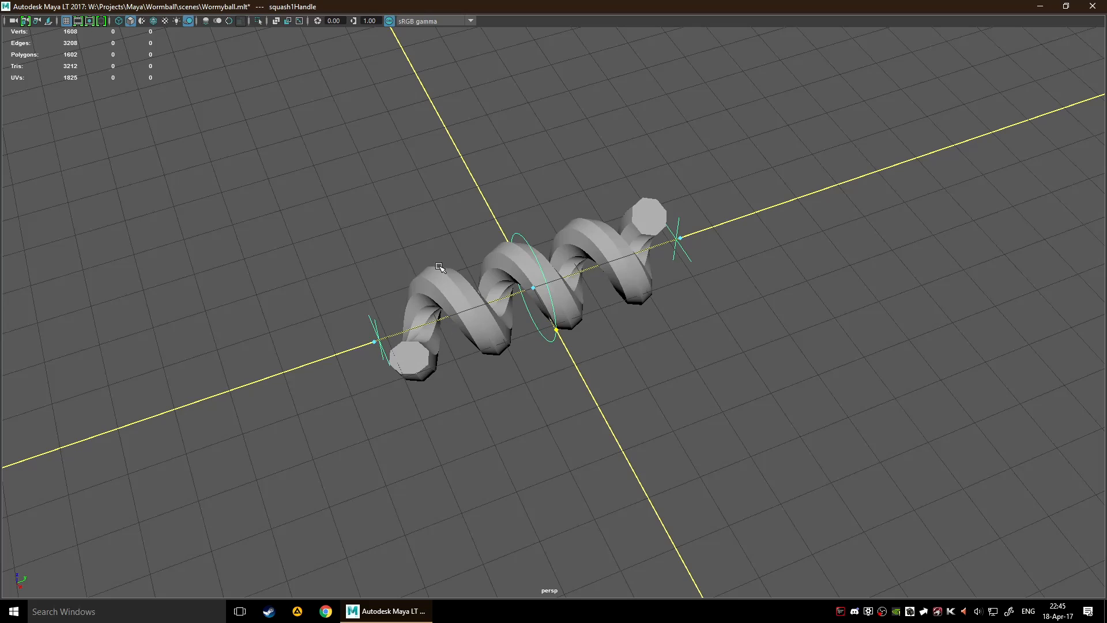
- Examine the helix and its squash handle from several angles and distances
alt+drag(610, 317, 594, 305)
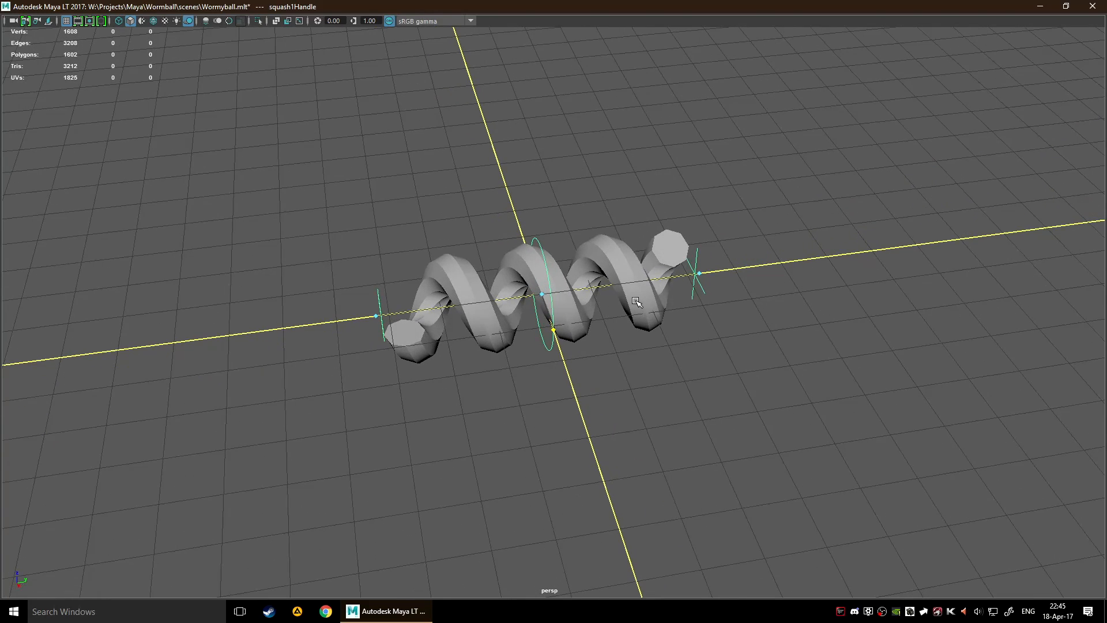
scroll(635, 301, down, 5)
alt+drag(608, 319, 601, 369)
scroll(602, 370, up, 5)
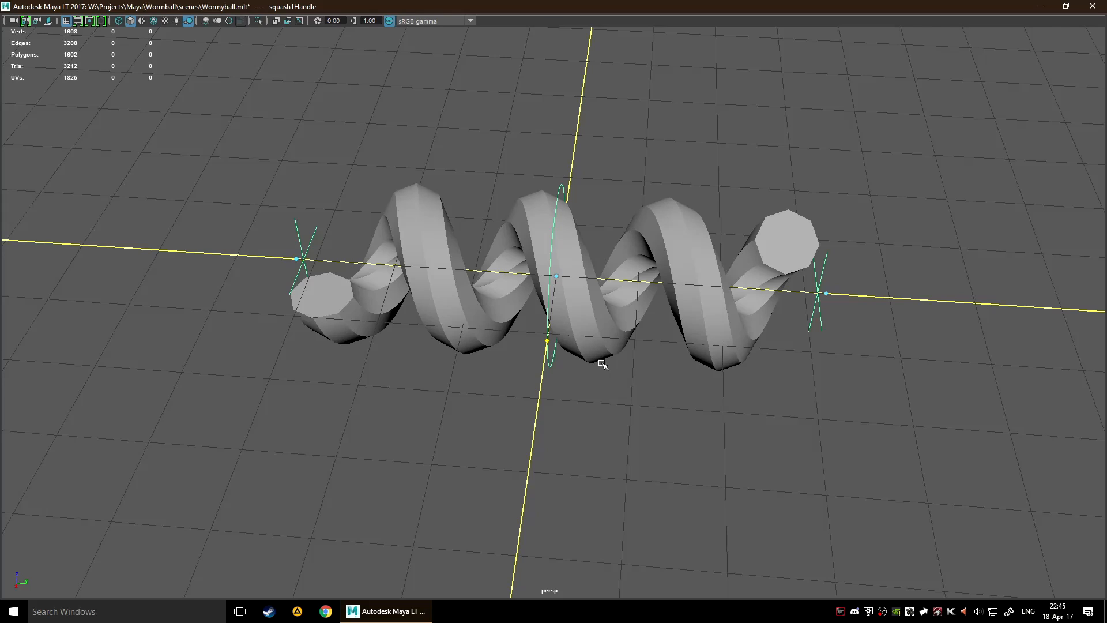
scroll(603, 365, down, 3)
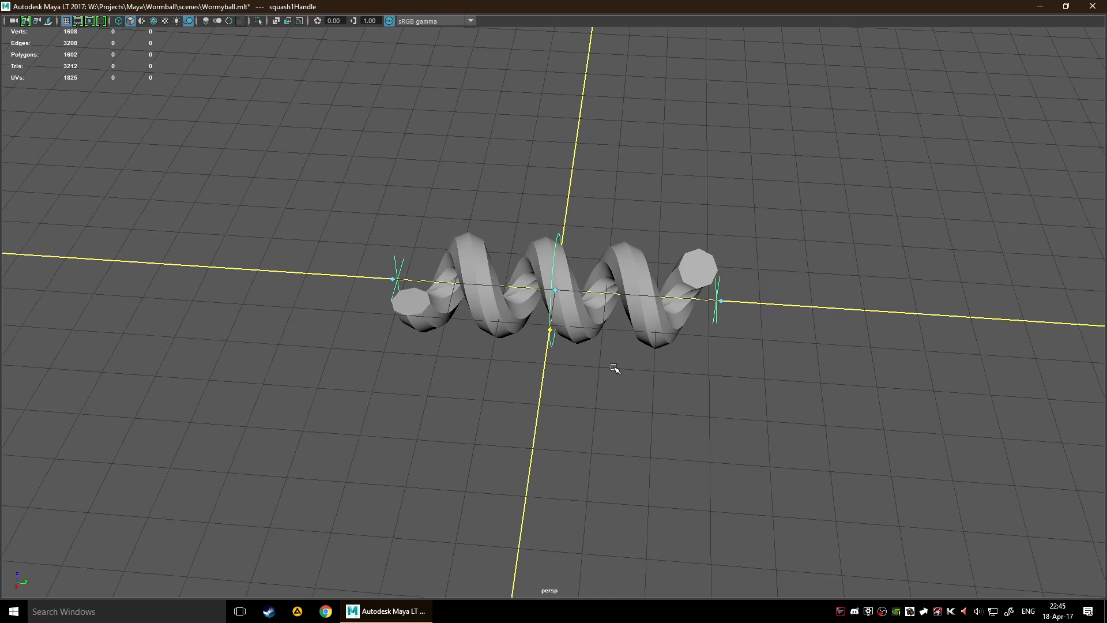
alt+drag(615, 366, 623, 368)
scroll(628, 375, down, 2)
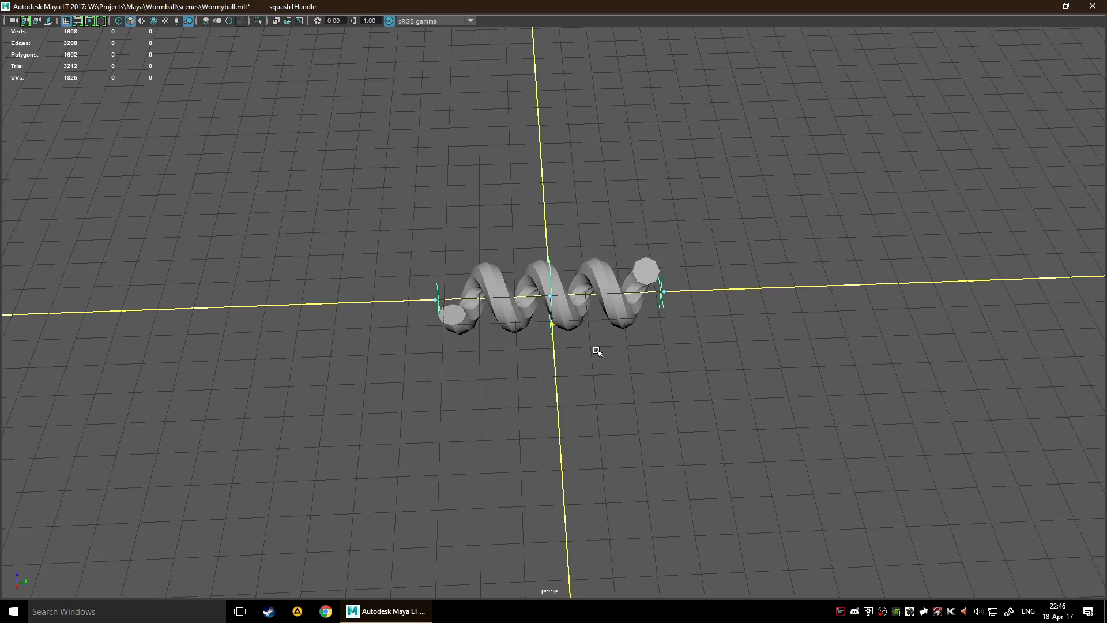
scroll(540, 338, up, 2)
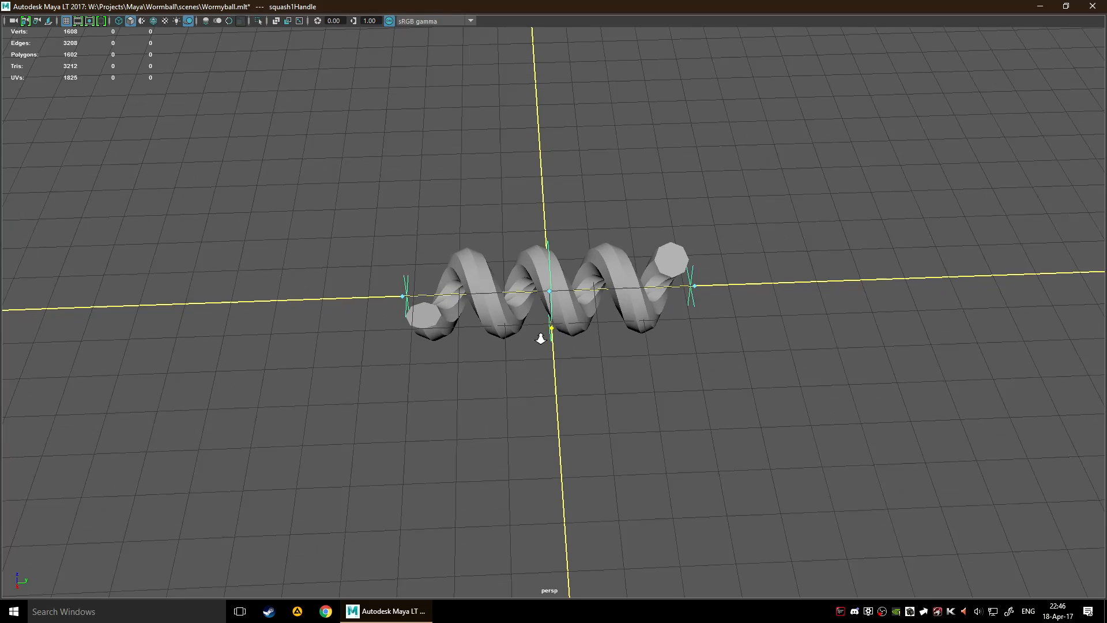
scroll(540, 338, up, 2)
alt+drag(573, 348, 565, 338)
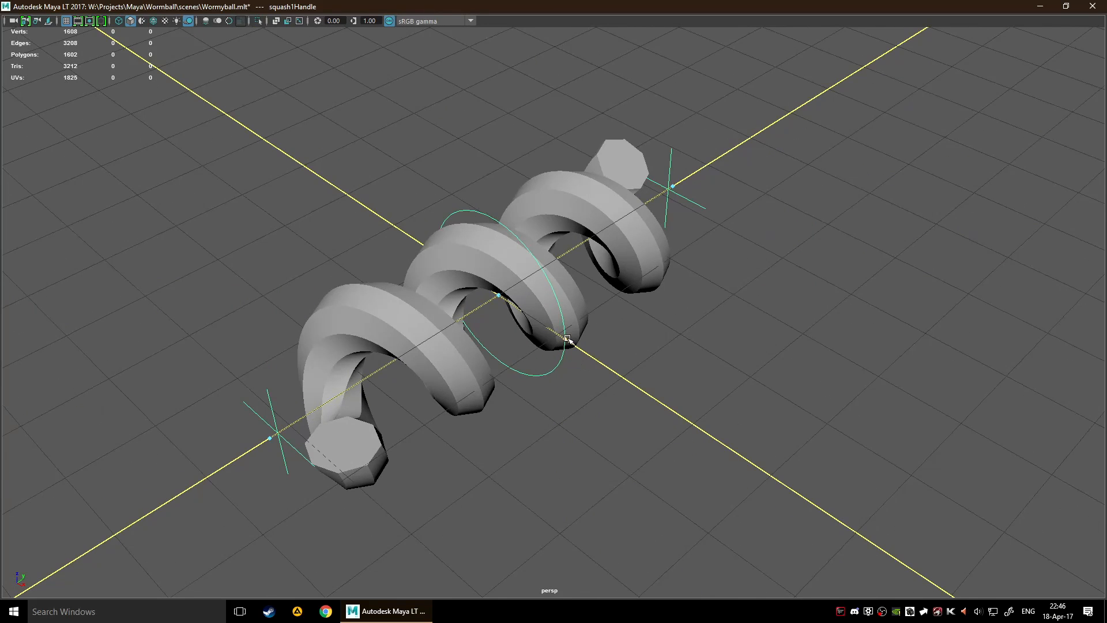
- Select the helix together with its squash handle and frame both in the perspective view
scroll(652, 358, down, 5)
alt+drag(678, 364, 742, 377)
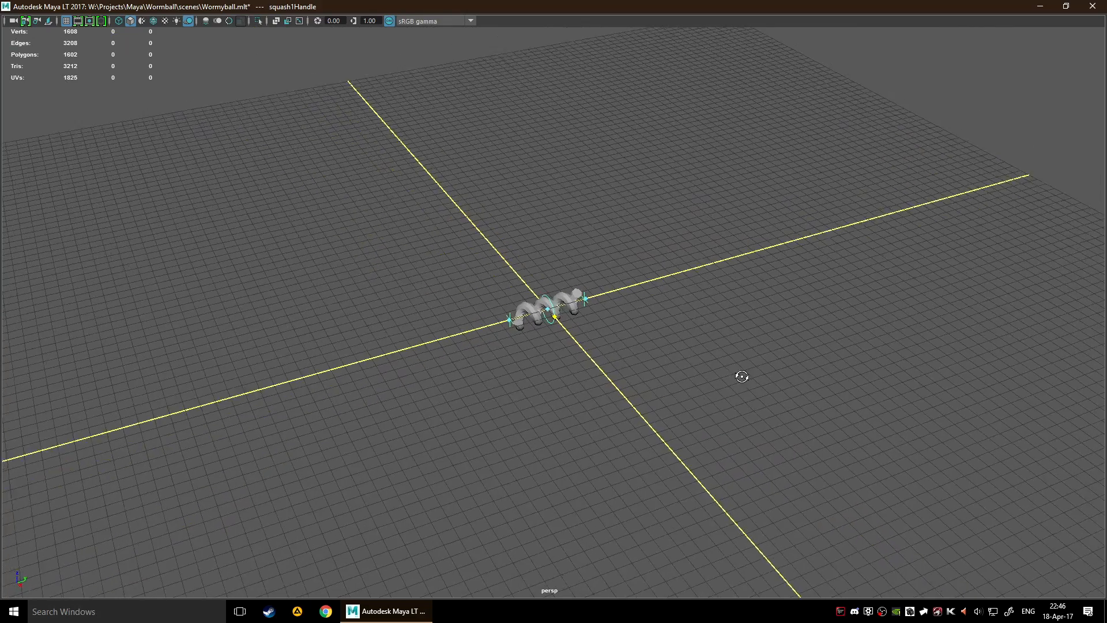
scroll(655, 425, down, 10)
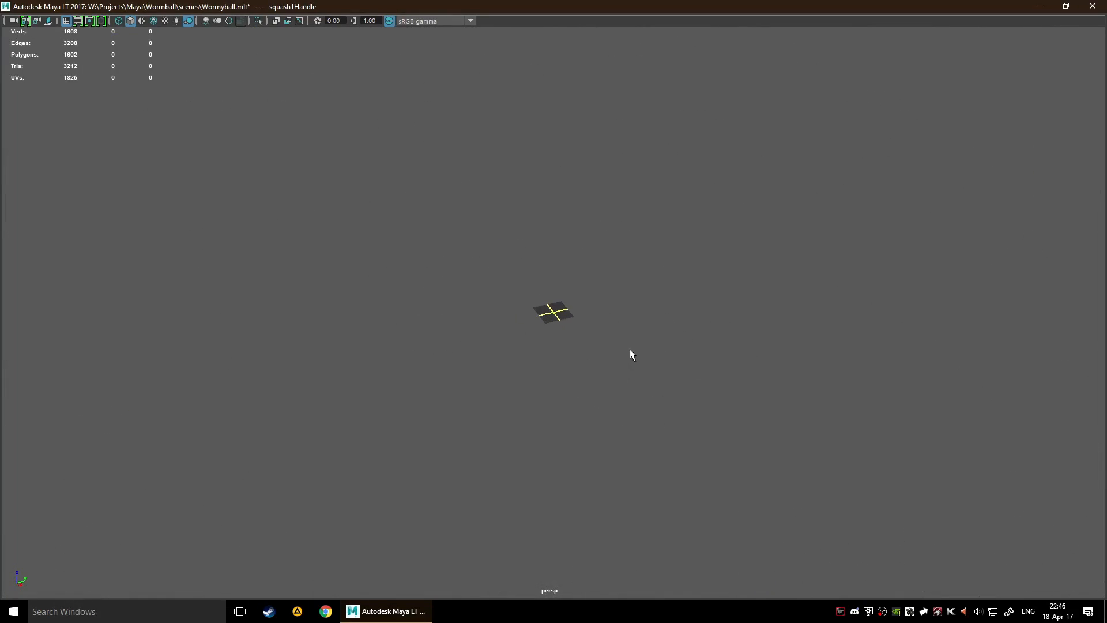
scroll(631, 354, up, 8)
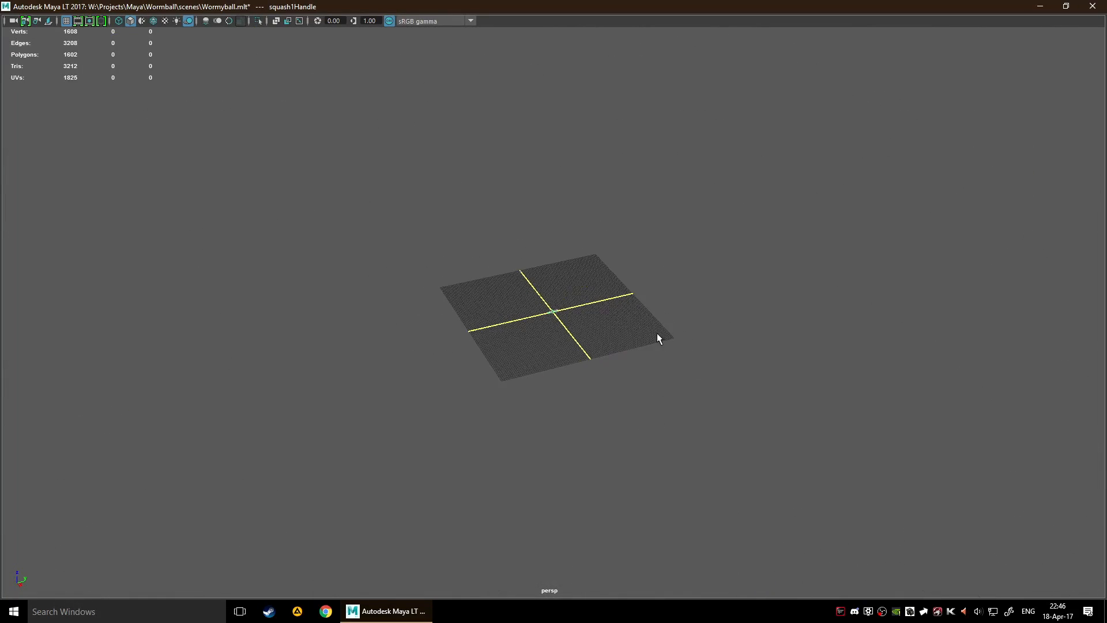
alt+drag(657, 334, 641, 331)
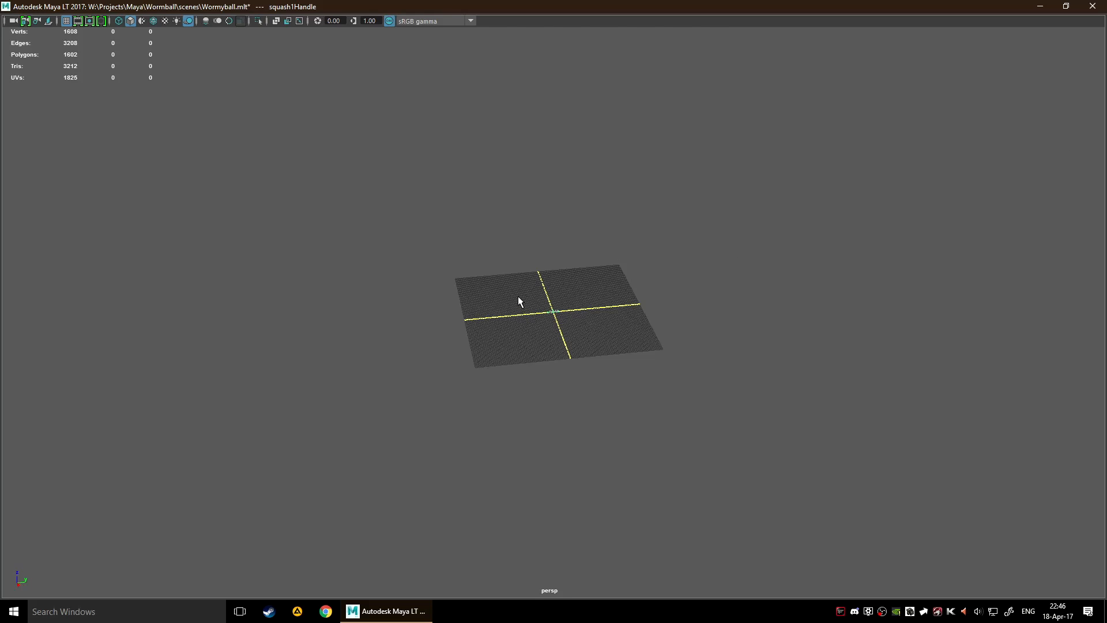
drag(538, 265, 570, 323)
key(f)
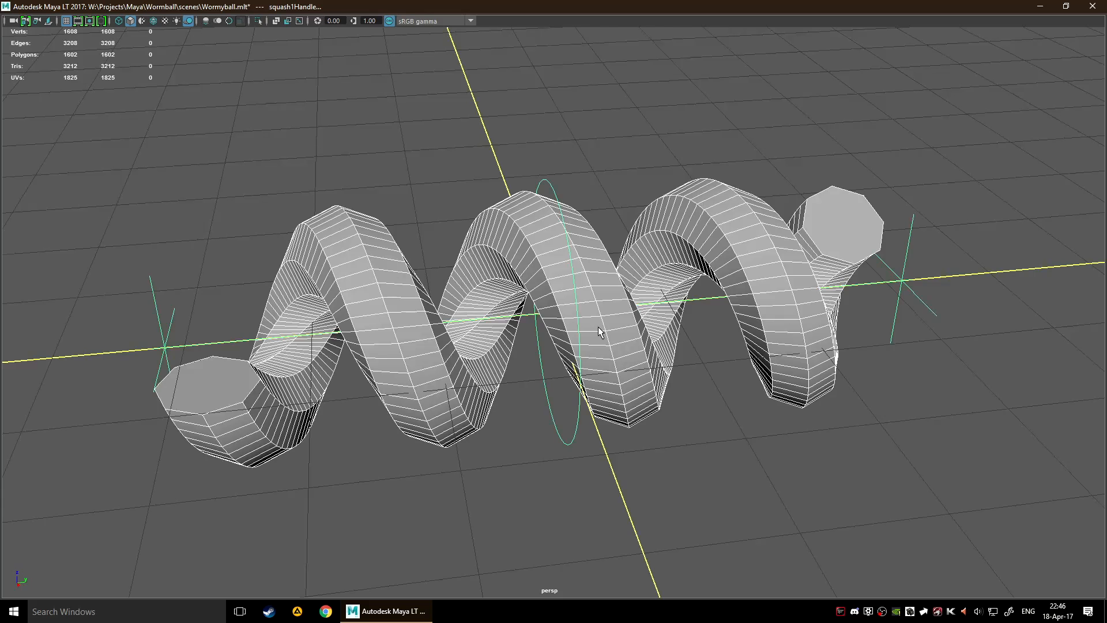
scroll(597, 327, down, 5)
alt+drag(614, 361, 572, 379)
scroll(584, 341, up, 3)
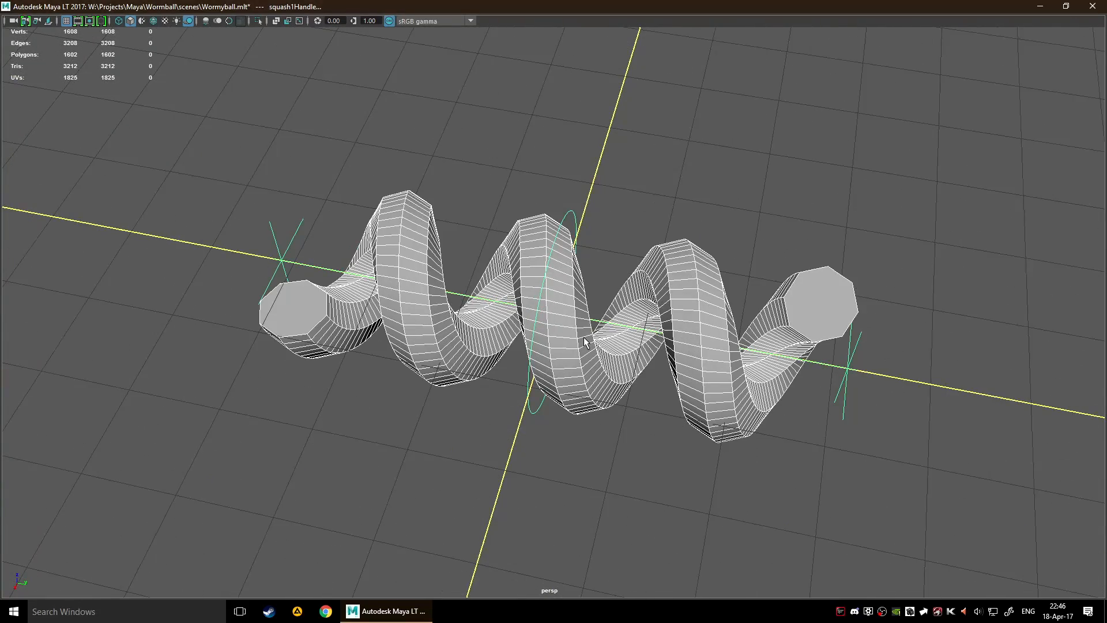
scroll(584, 341, down, 10)
mouse_move(571, 358)
alt+mouse_down()
mouse_move(600, 371)
mouse_move(577, 356)
alt+mouse_up()
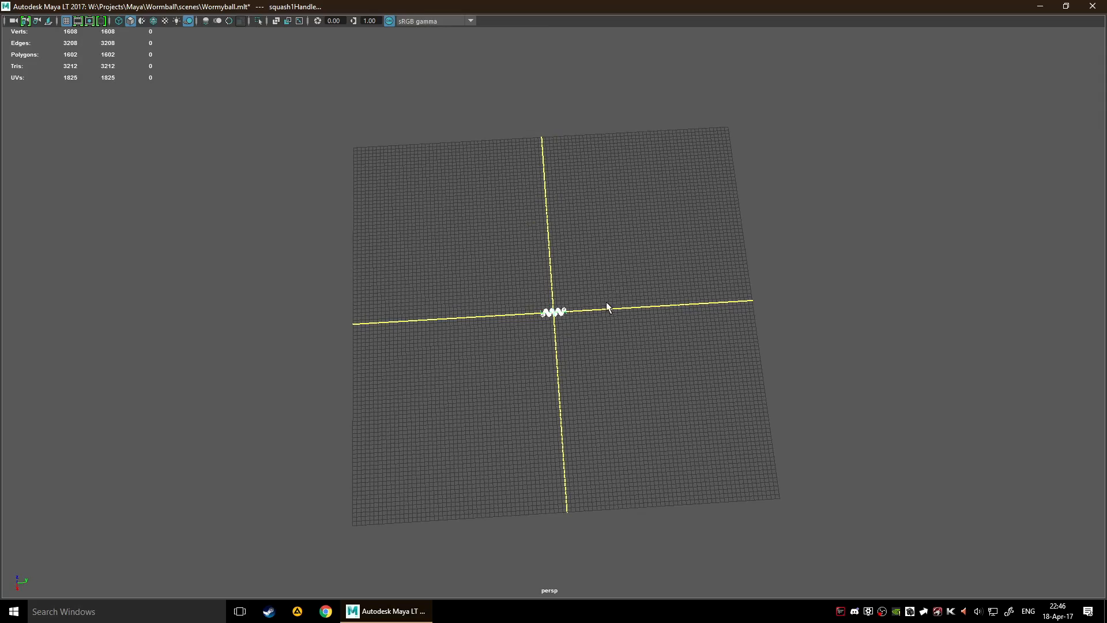
- Delete the helix together with its squash handle from the scene
alt+drag(607, 302, 595, 316)
scroll(597, 375, up, 4)
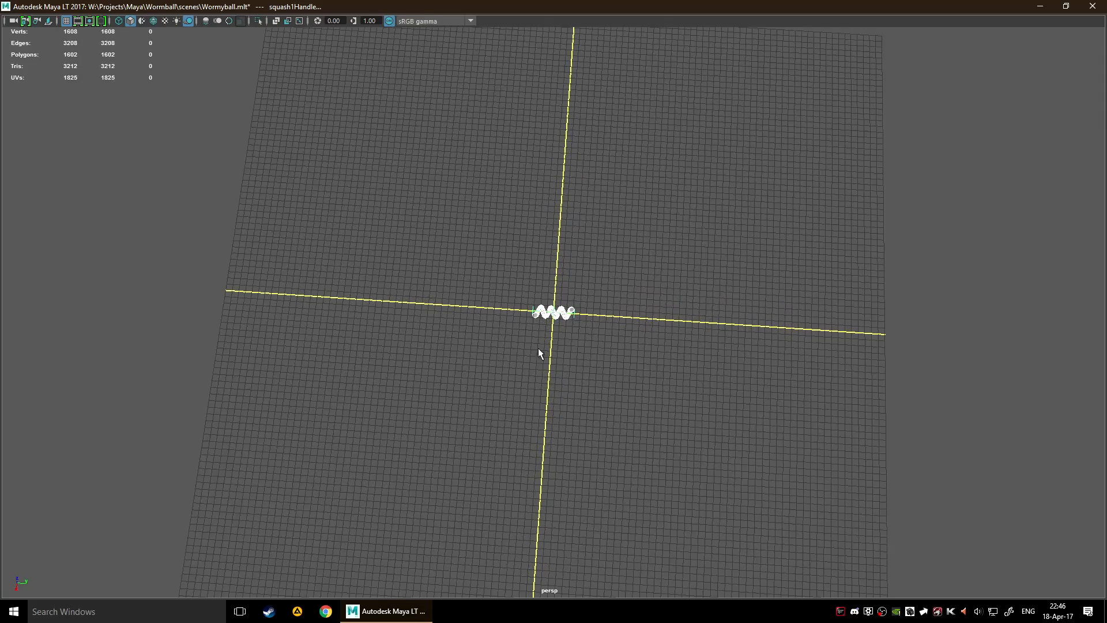
scroll(625, 316, up, 6)
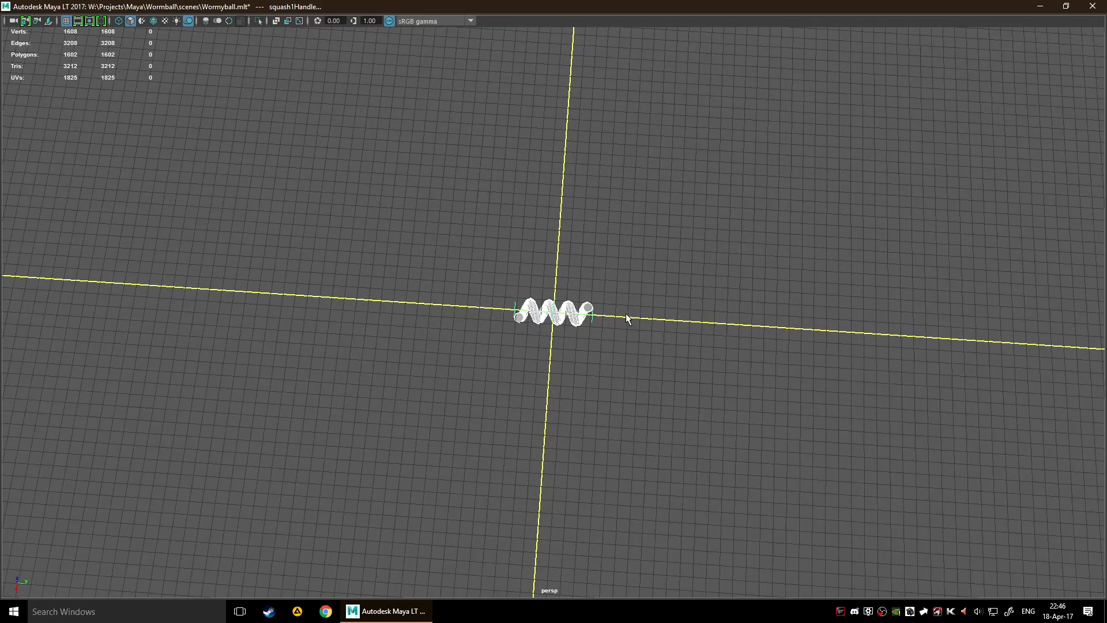
alt+drag(645, 362, 706, 361)
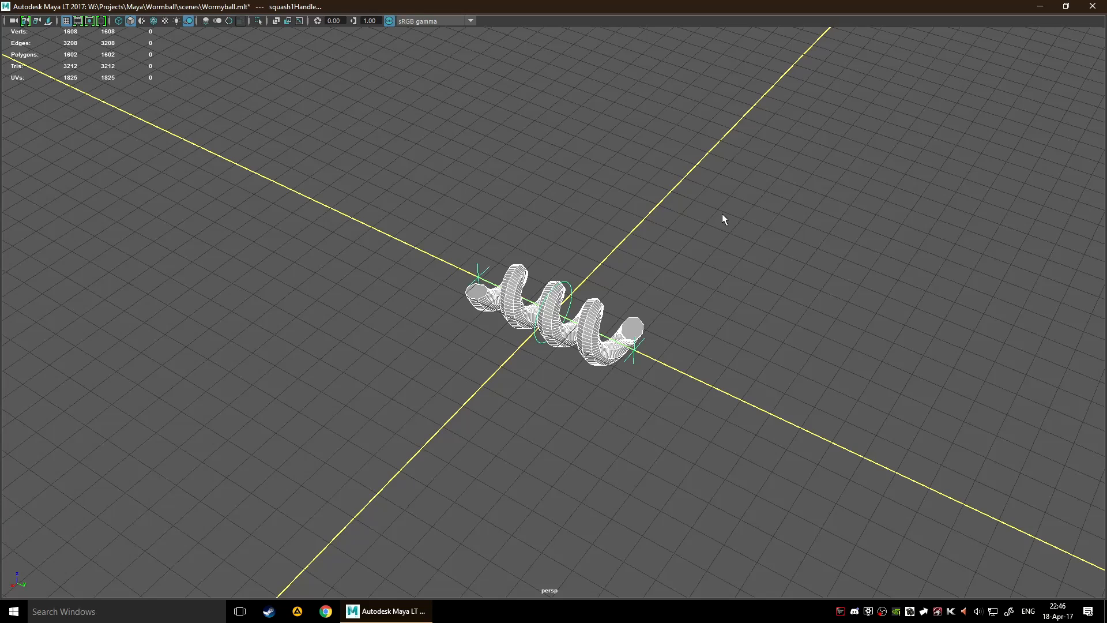
scroll(721, 213, down, 10)
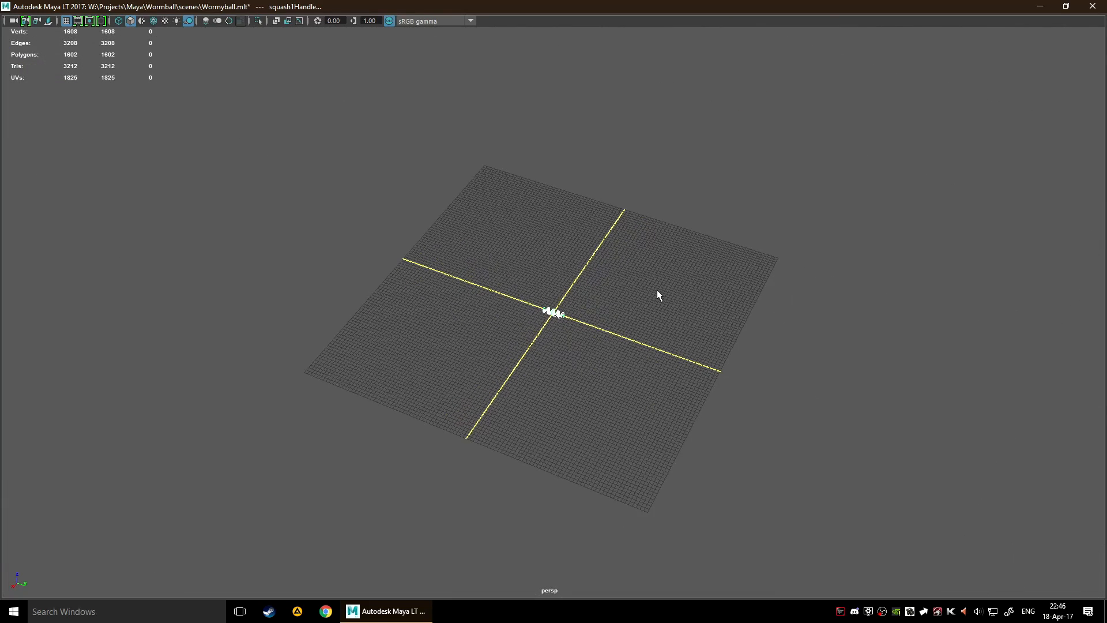
scroll(658, 295, up, 4)
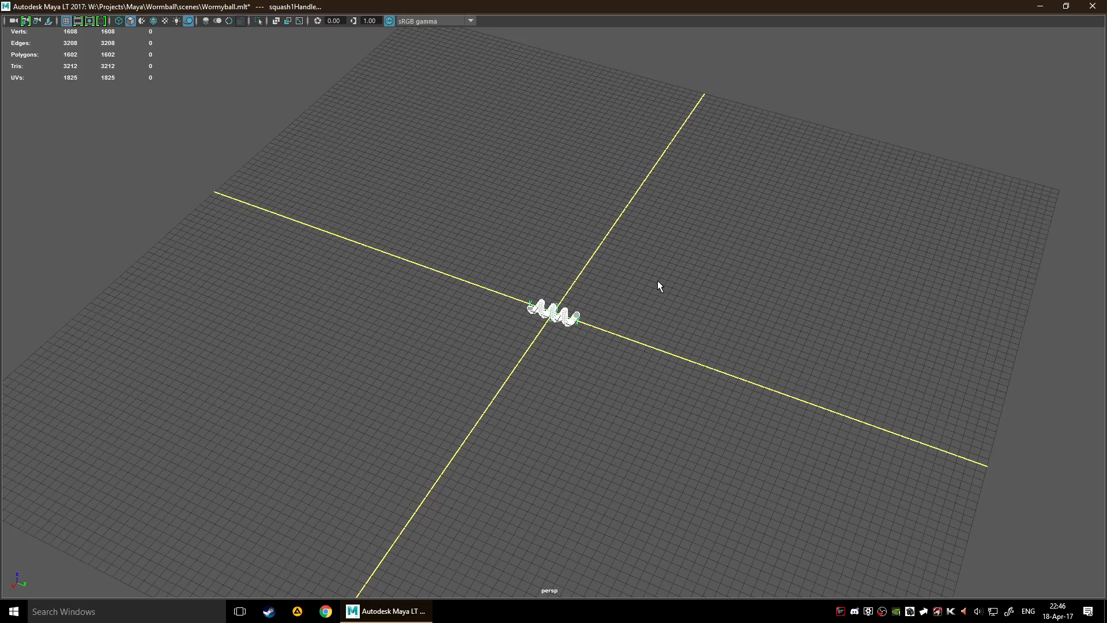
scroll(660, 294, up, 2)
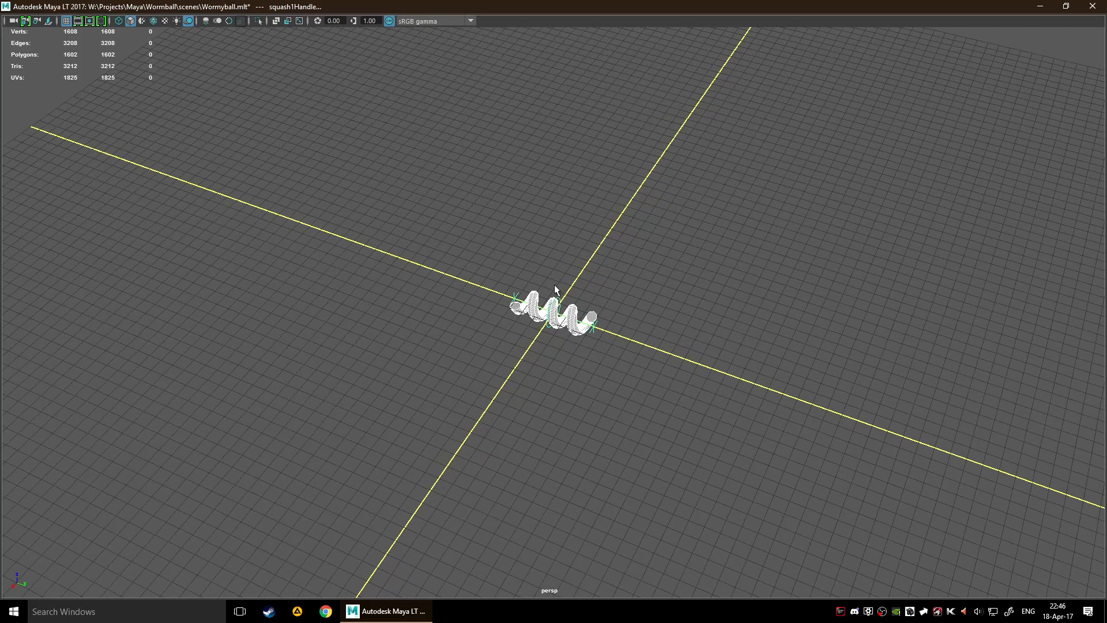
key(Delete)
- Create a polygon cube at the centre of the grid
scroll(645, 341, up, 1)
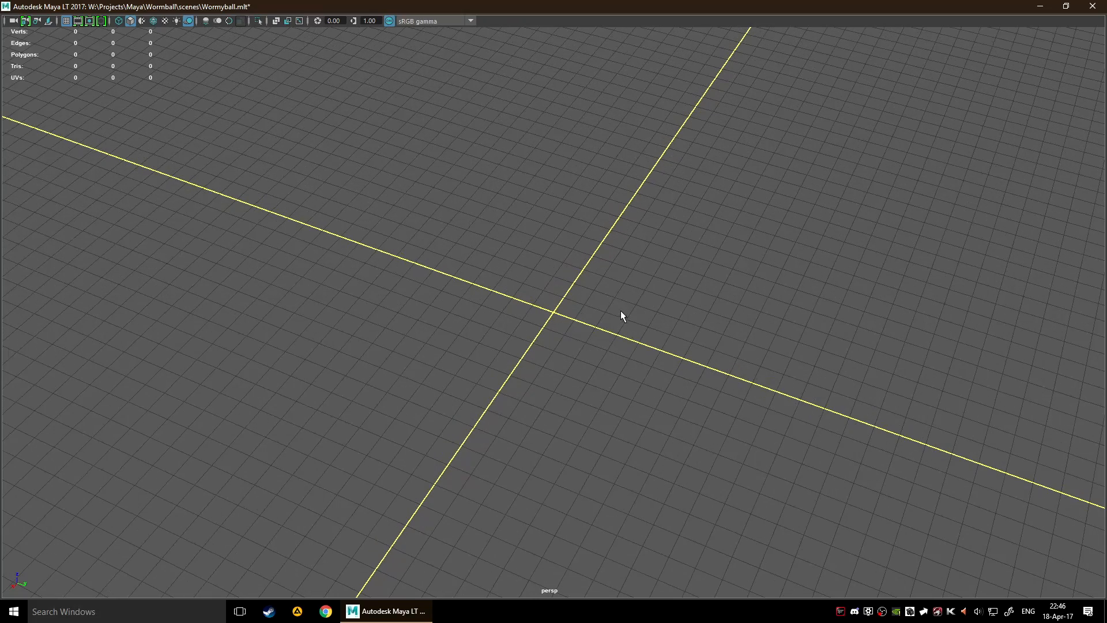
alt+drag(606, 310, 552, 302)
right_click(552, 303)
shift+right_drag(549, 302, 560, 334)
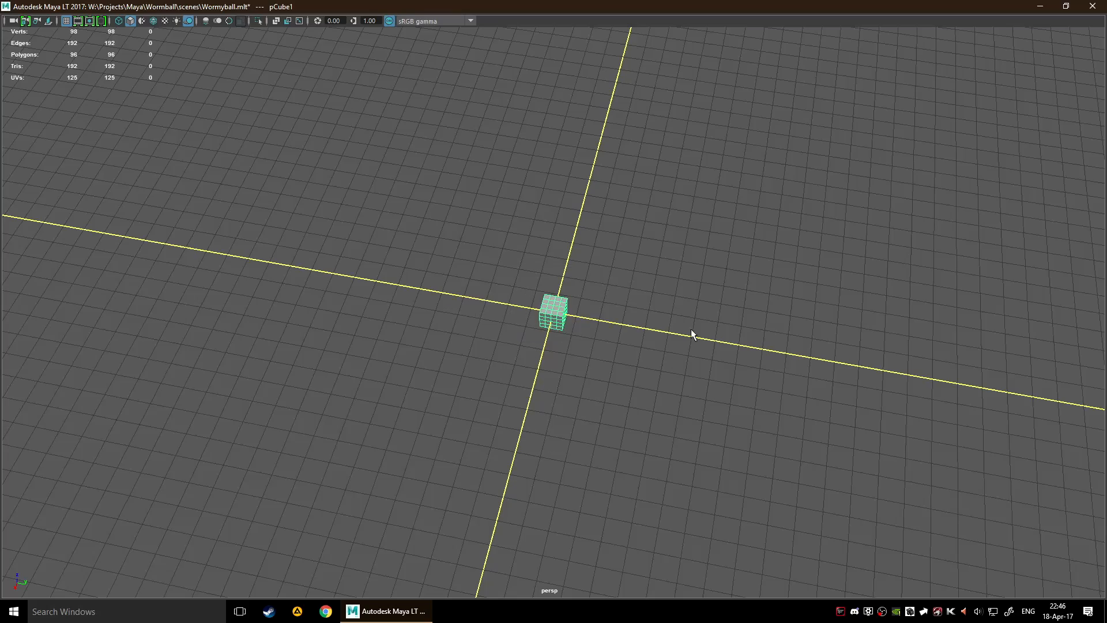
alt+drag(691, 328, 645, 338)
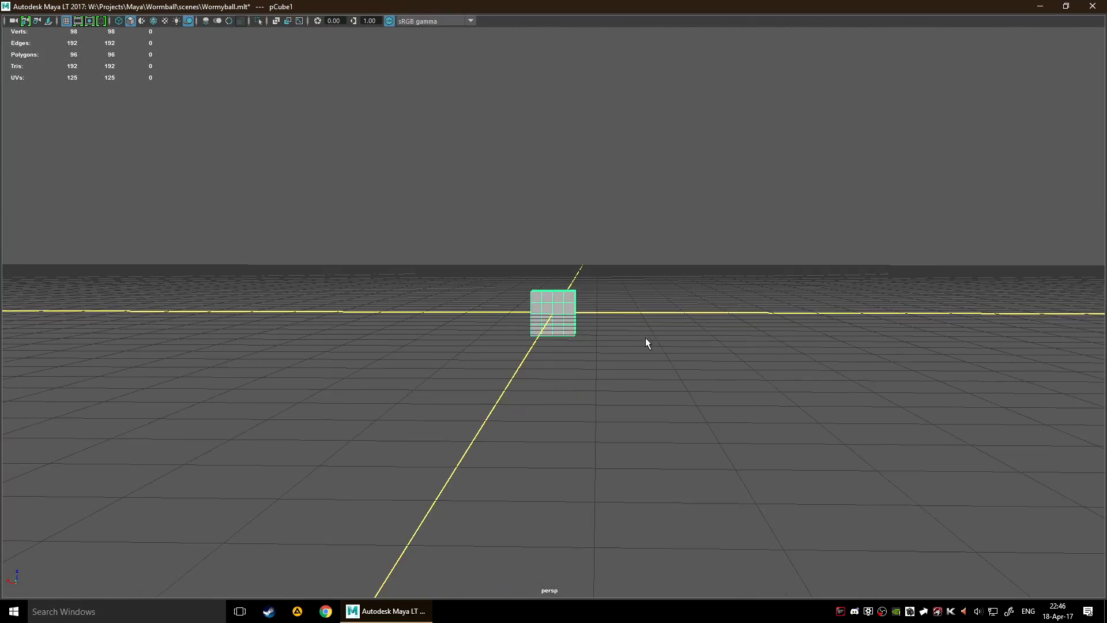
- In the front view, raise the cube's two lower vertex rows slightly and move its upper-right corner vertices inward and down
key(space)
key(space)
key(f)
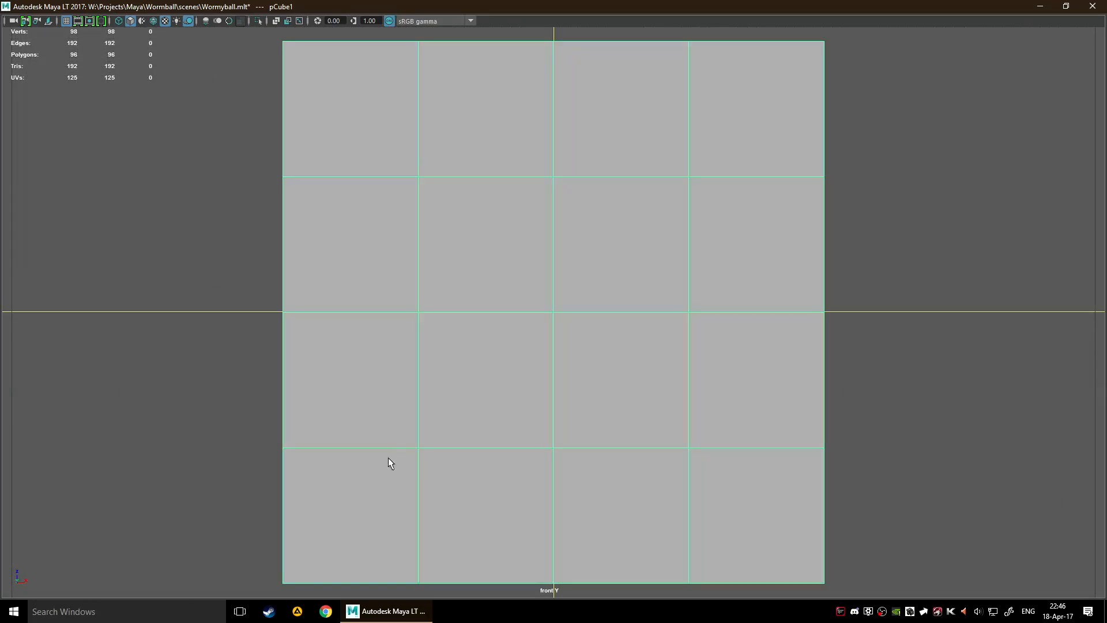
scroll(389, 458, down, 10)
scroll(567, 385, up, 1)
key(F9)
drag(496, 324, 755, 405)
key(w)
drag(553, 278, 659, 303)
click(611, 350)
drag(613, 253, 608, 265)
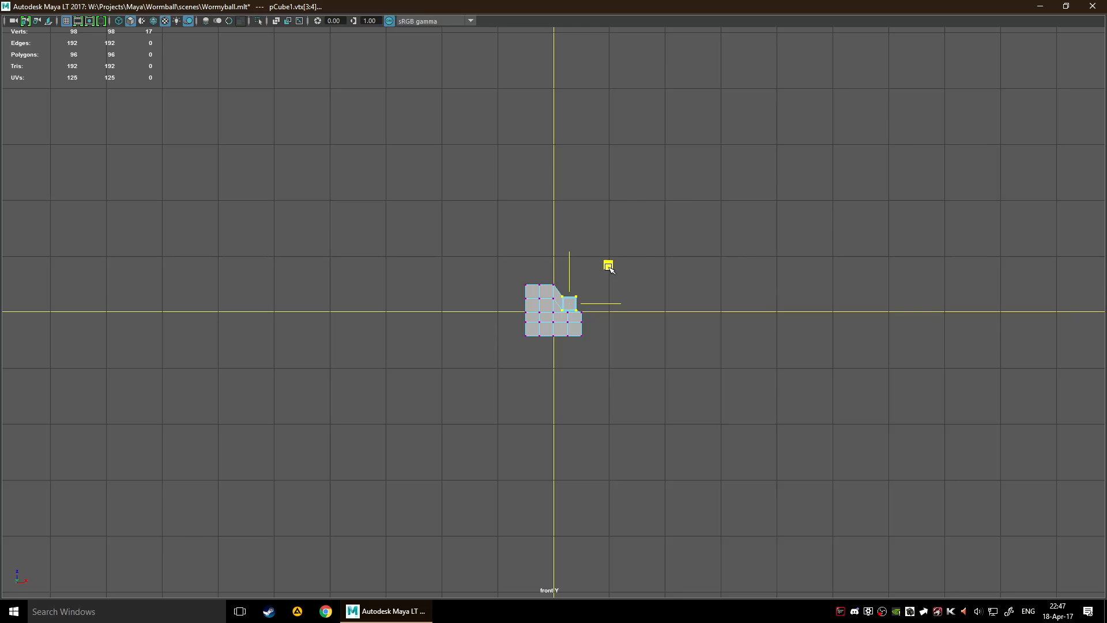
- Move the three remaining vertex columns of the cube's top row slightly down and to the left
click(611, 328)
drag(510, 278, 563, 292)
drag(574, 245, 574, 252)
- Select the horizontal edge loop just below the cube's top row and shift it slightly upward
click(519, 298)
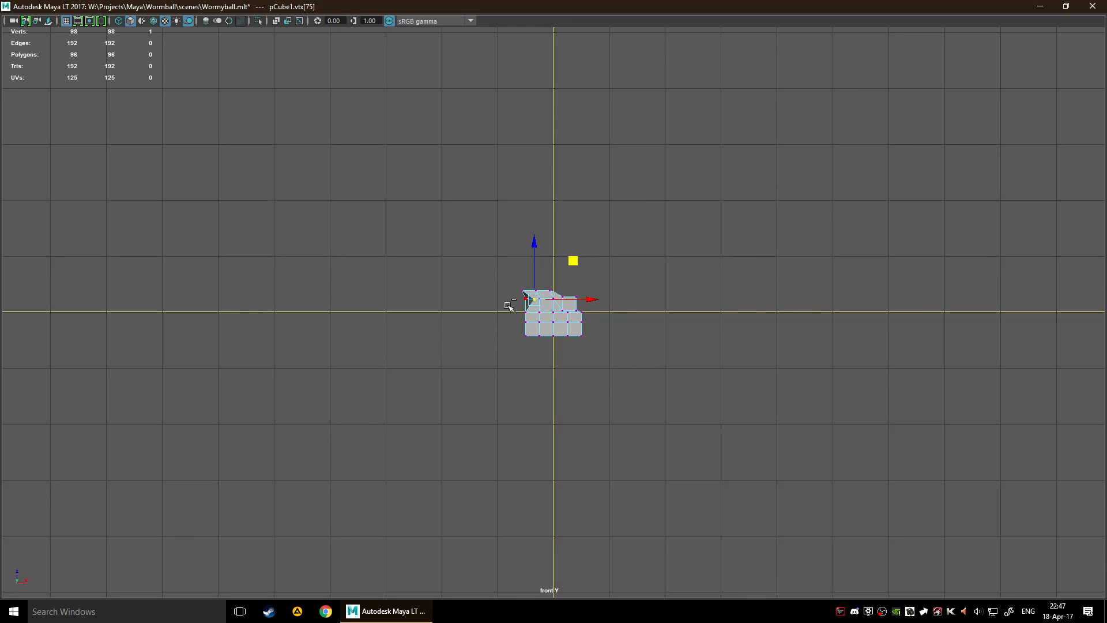
scroll(518, 319, up, 5)
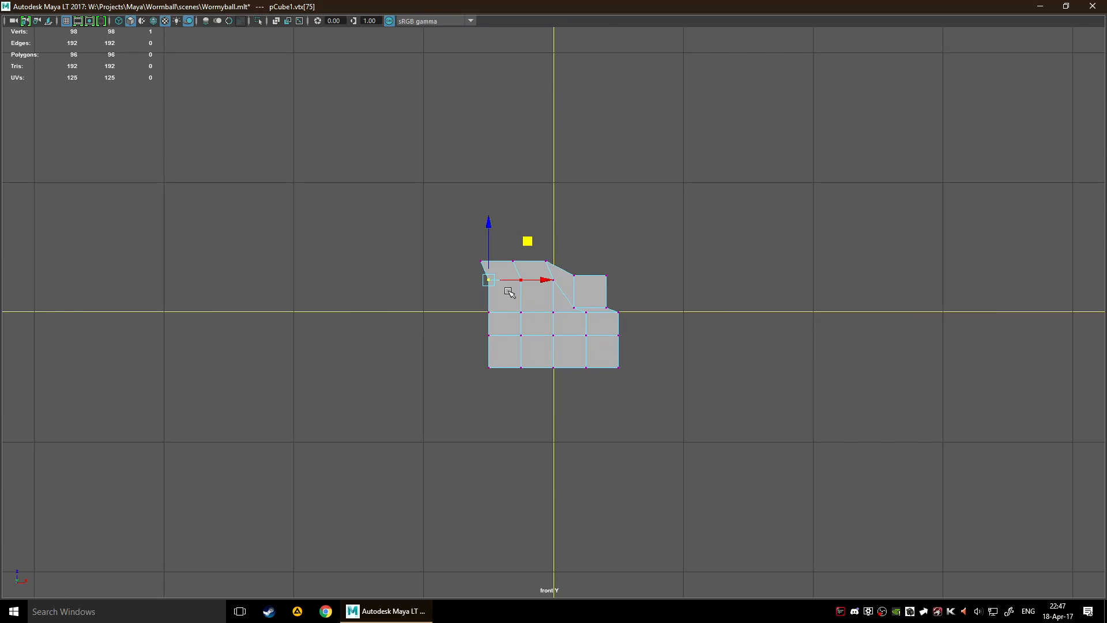
key(F10)
double_click(508, 280)
mouse_move(550, 248)
mouse_down()
mouse_move(548, 235)
mouse_move(549, 247)
mouse_up()
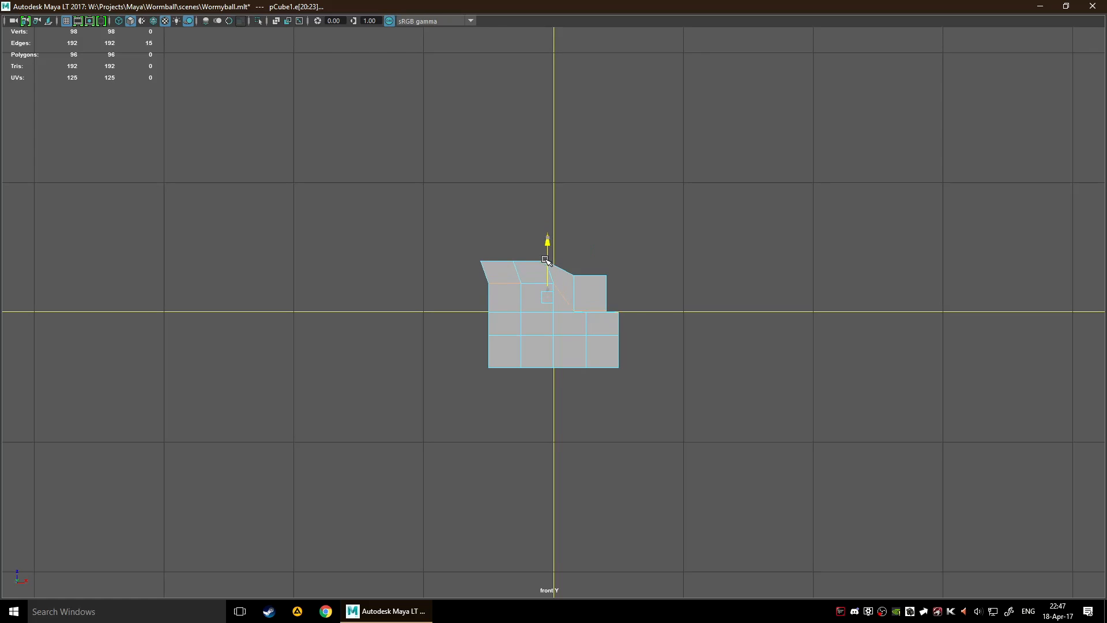
- Try lowering the single leftmost edge below the cube's top row and rotating the edge beside it
click(487, 287)
click(515, 277)
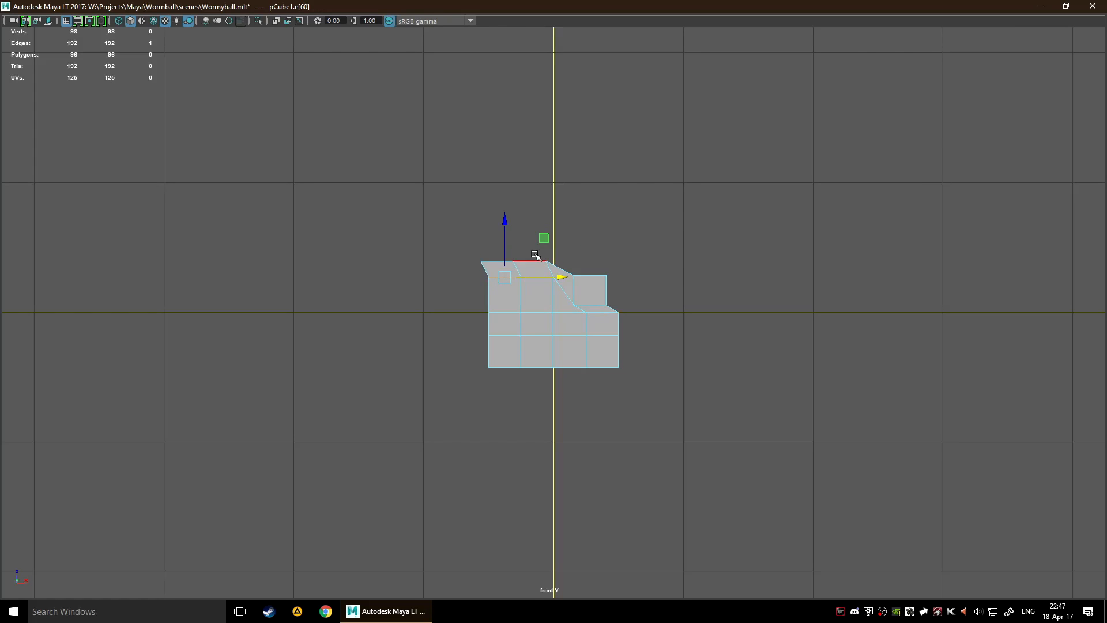
drag(506, 219, 506, 247)
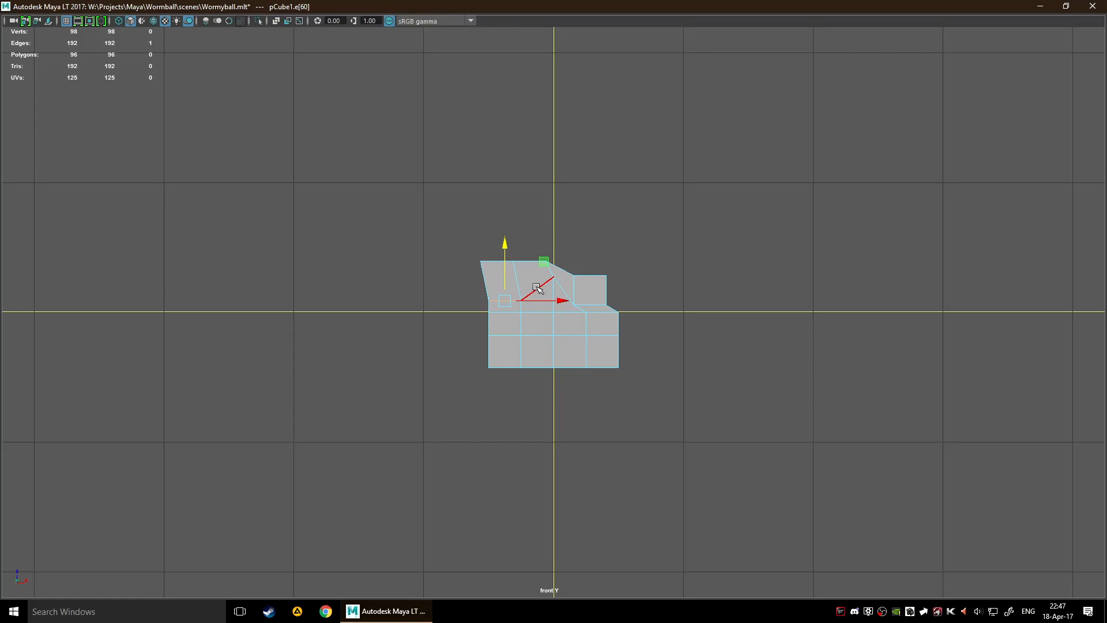
click(536, 286)
key(e)
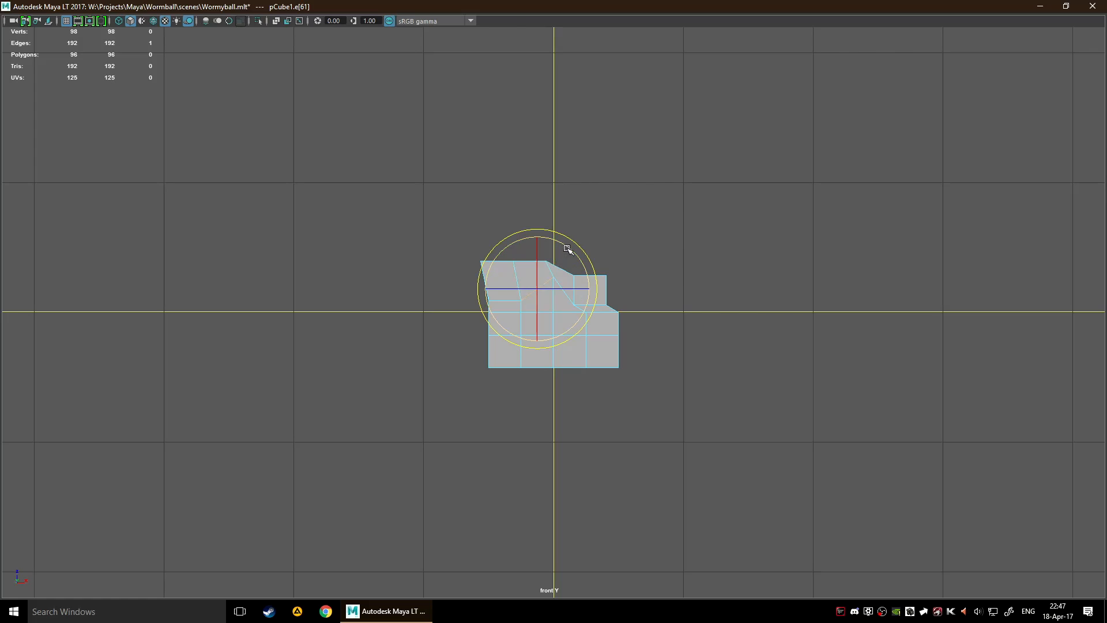
drag(568, 247, 584, 270)
key(ctrl+z)
key(ctrl+z)
key(ctrl+z)
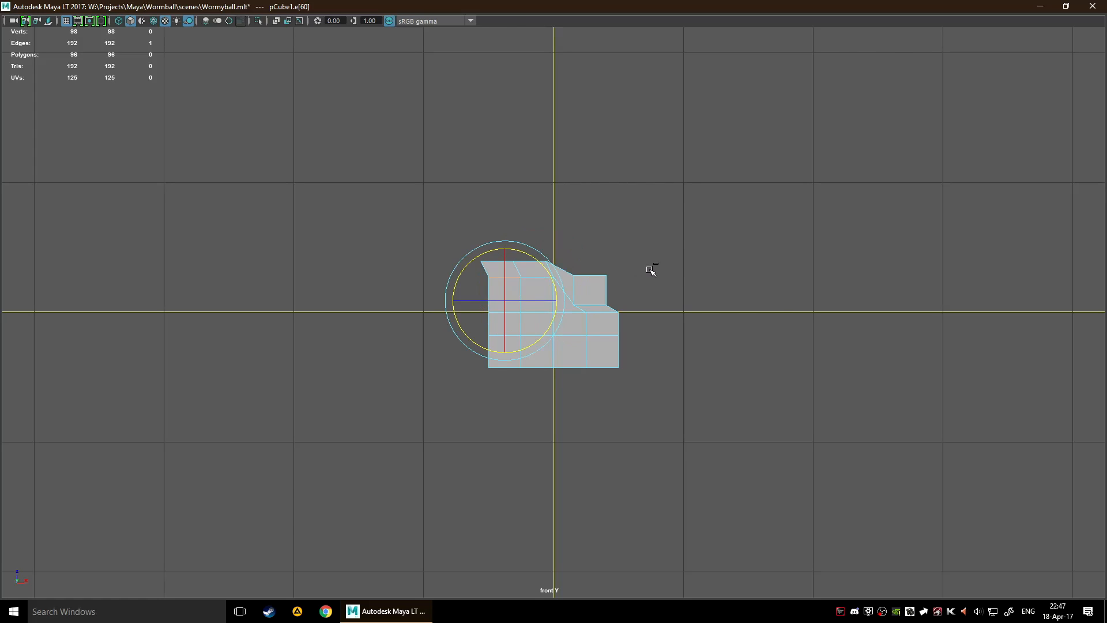
- Select the two leftmost adjoining edges below the cube's top row and lower them together
click(662, 265)
click(525, 280)
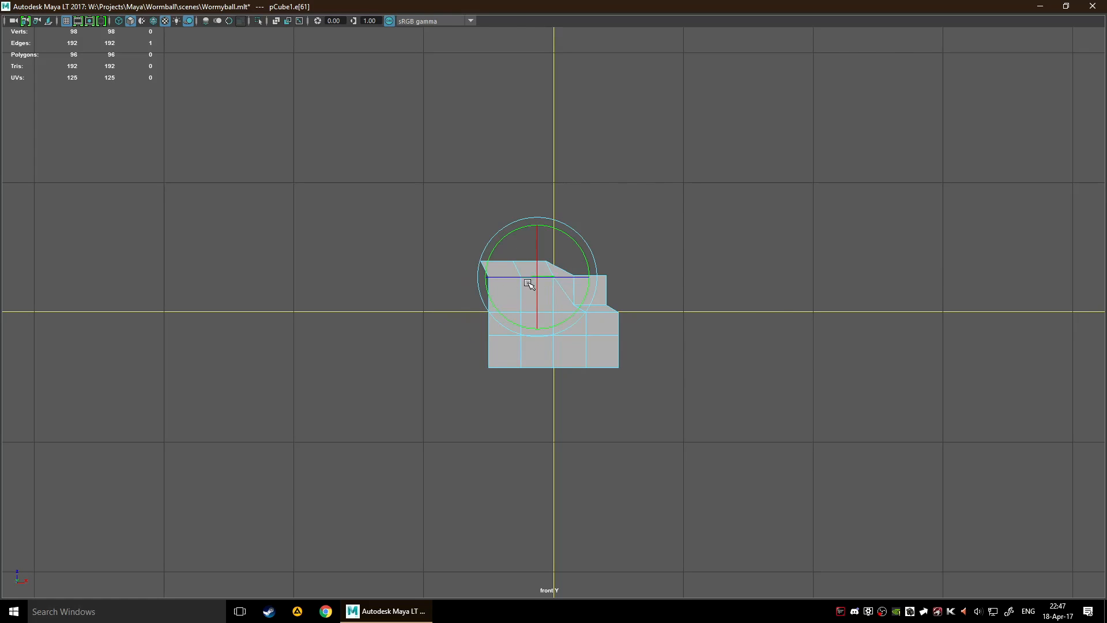
click(401, 305)
click(509, 282)
shift+click(538, 279)
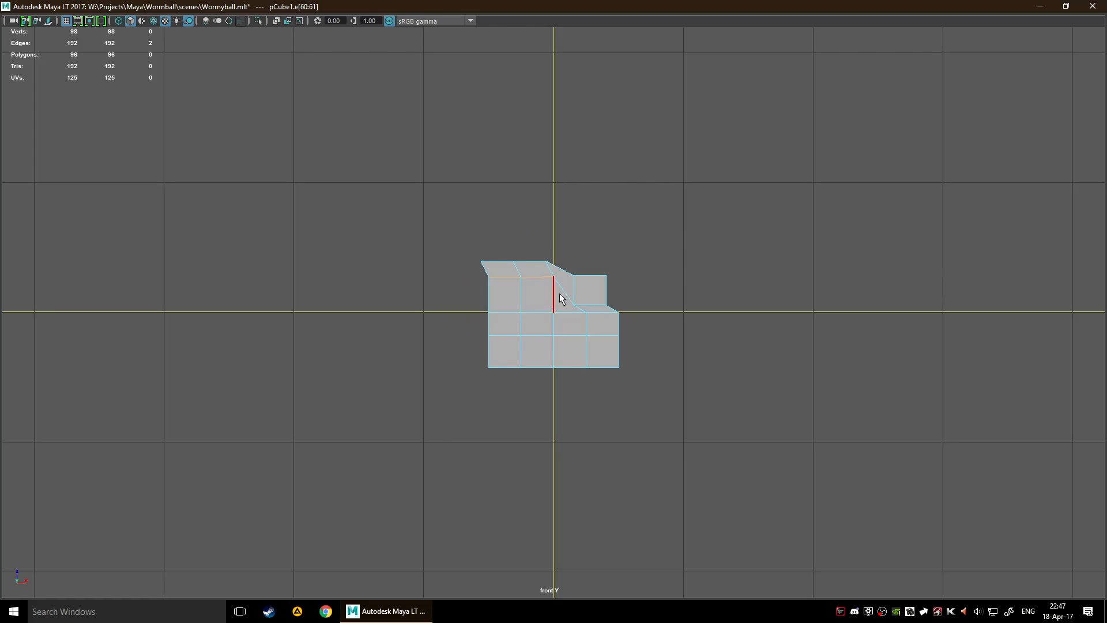
key(w)
drag(517, 233, 518, 253)
click(620, 418)
alt+drag(717, 321, 669, 341)
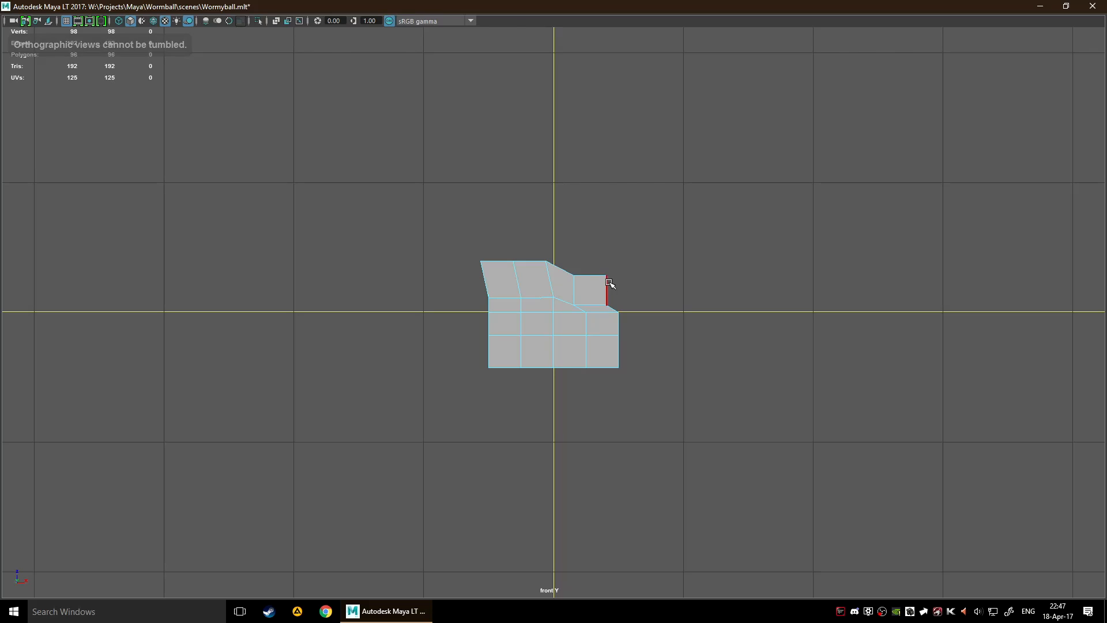
- Move the protruding upper-right vertices inward and down into a slope, and raise the bottom row of vertices slightly
key(F9)
drag(601, 263, 632, 280)
drag(643, 236, 625, 257)
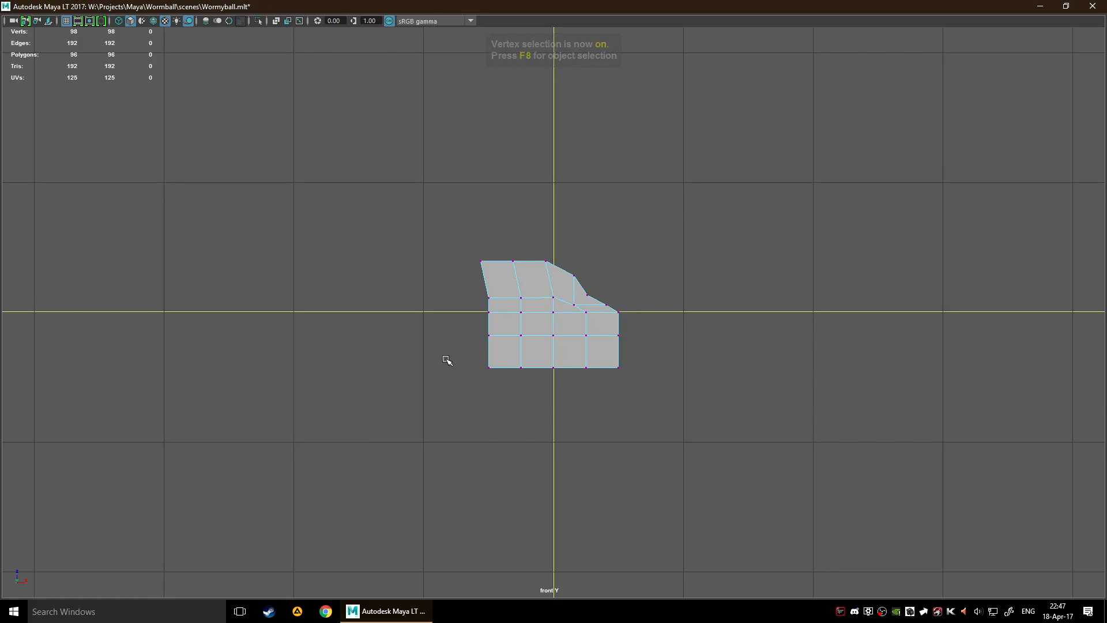
drag(444, 362, 639, 400)
drag(564, 311, 555, 297)
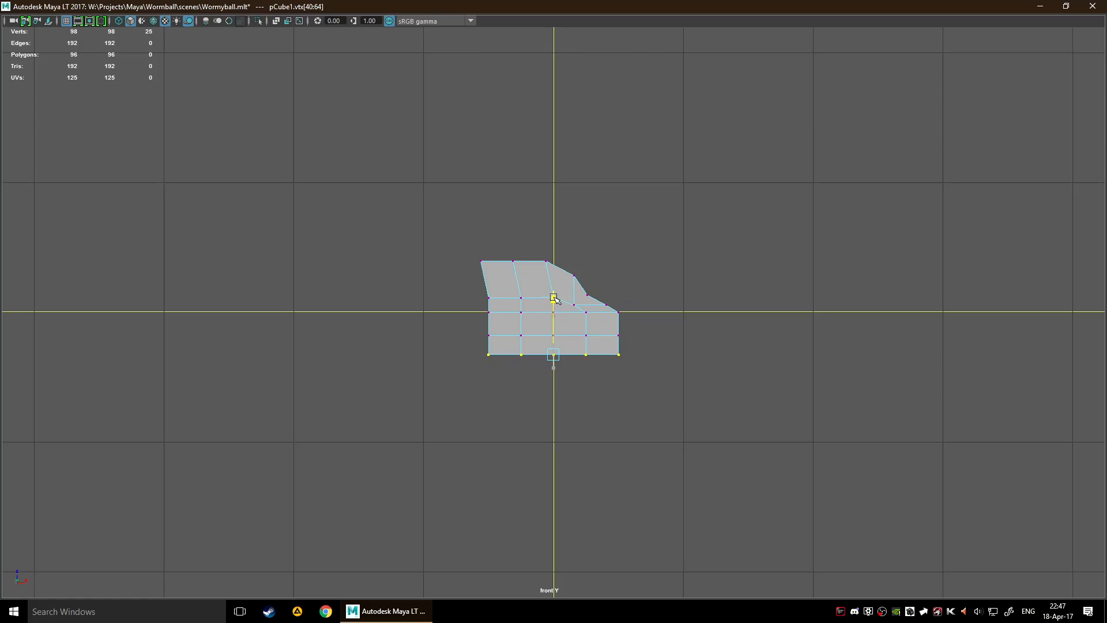
click(656, 369)
- Try stretching the shape's right end outward by moving its selected edges along X
key(F10)
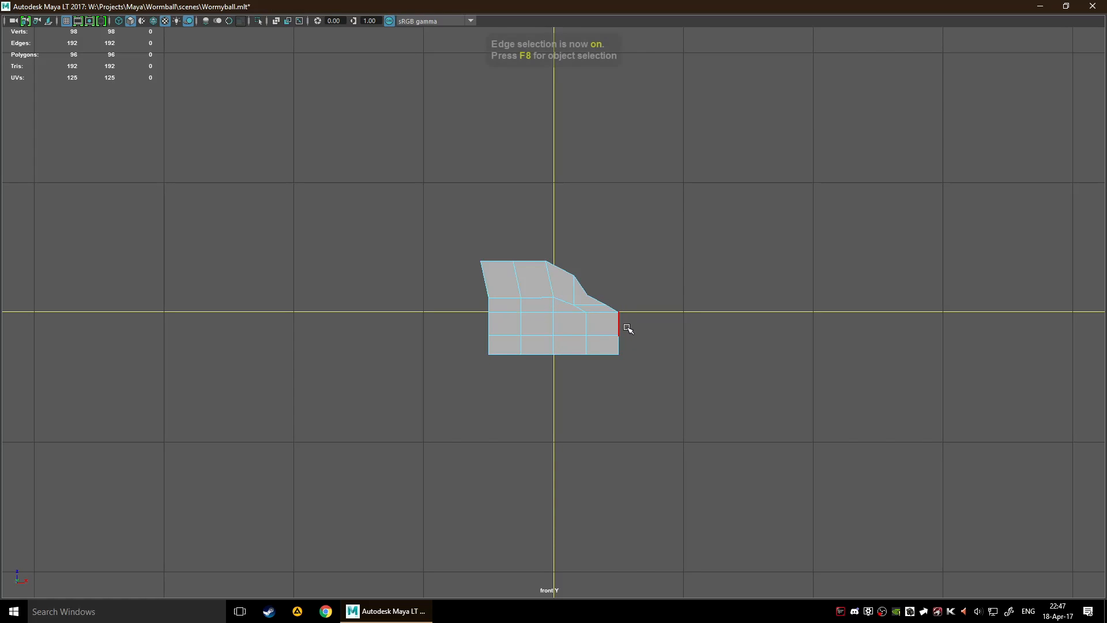
drag(617, 324, 732, 333)
key(ctrl+z)
click(655, 325)
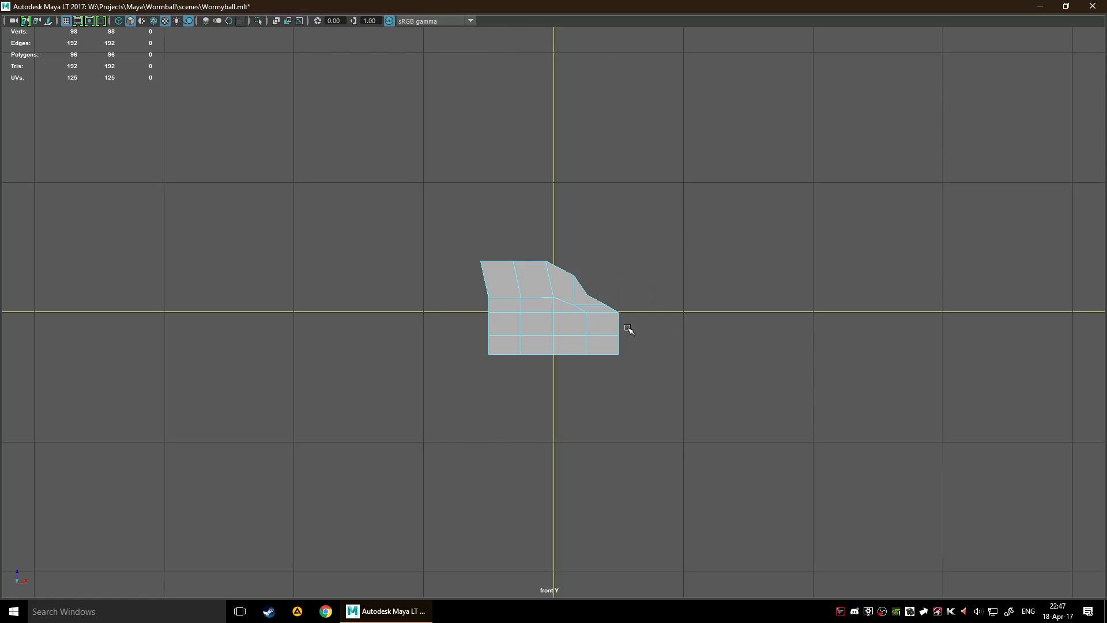
drag(667, 332, 745, 335)
click(665, 331)
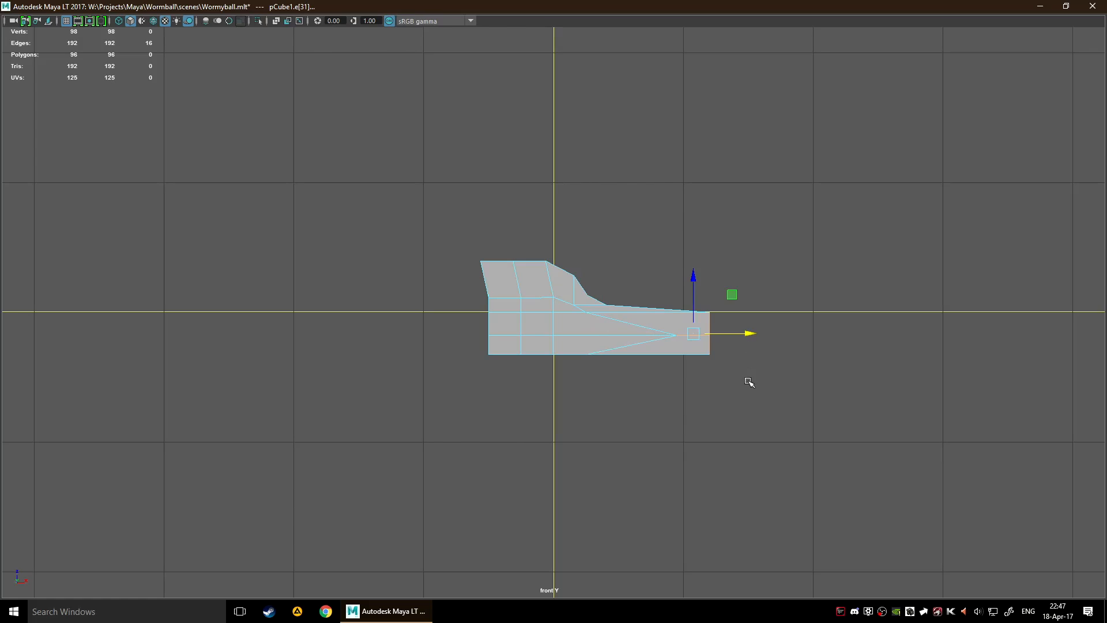
key(ctrl+z)
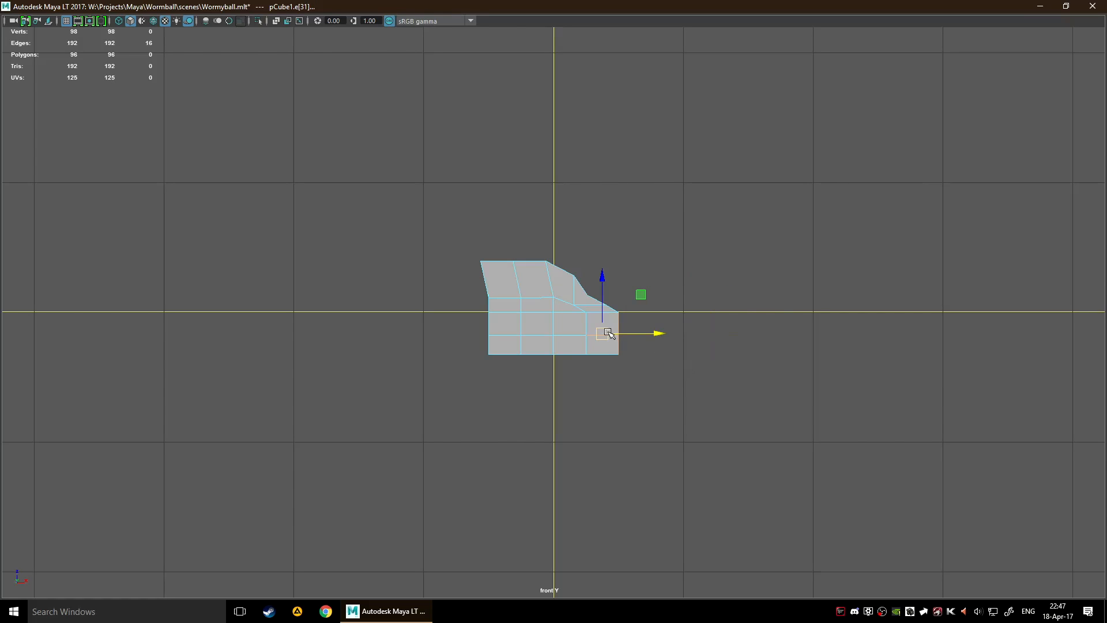
click(630, 343)
- Examine the reshaped cube in the top view and the side view
key(space)
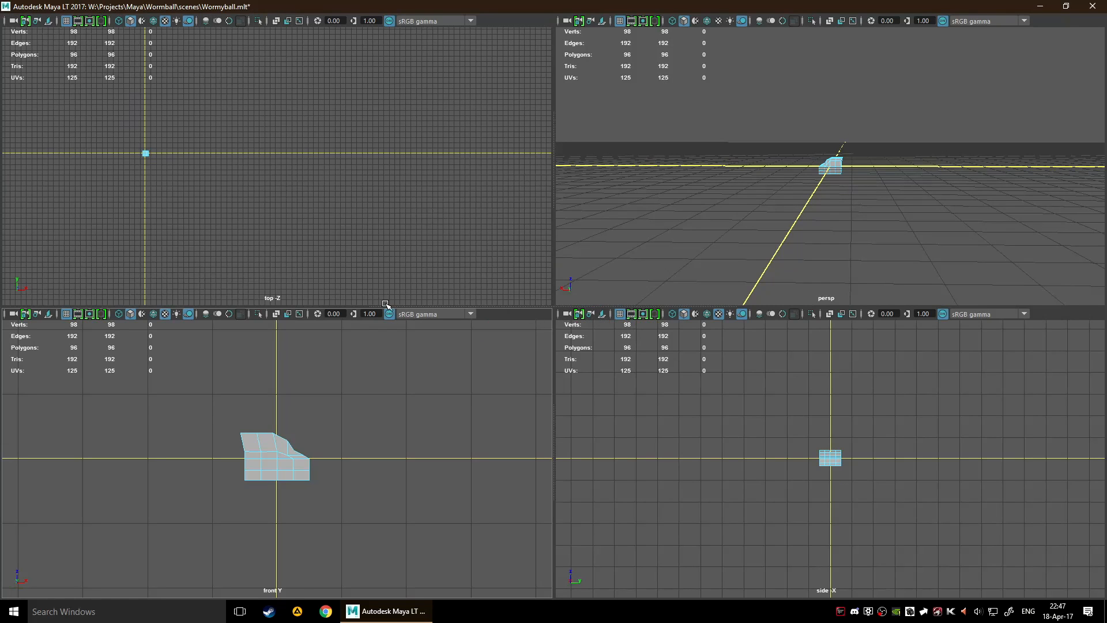
key(space)
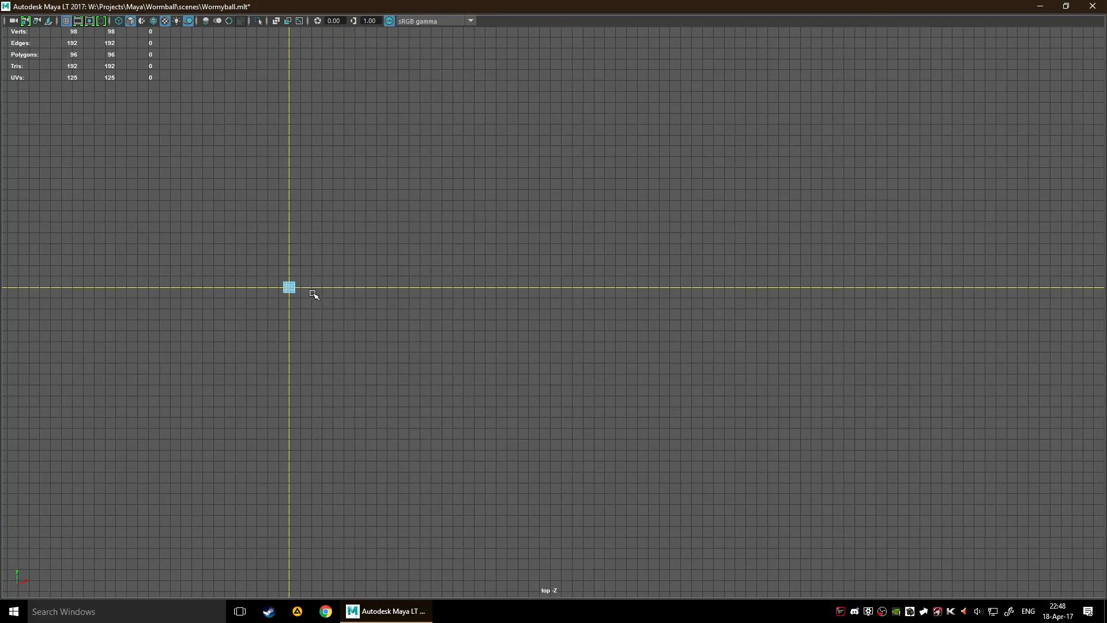
scroll(313, 293, up, 1)
key(f)
scroll(612, 346, down, 9)
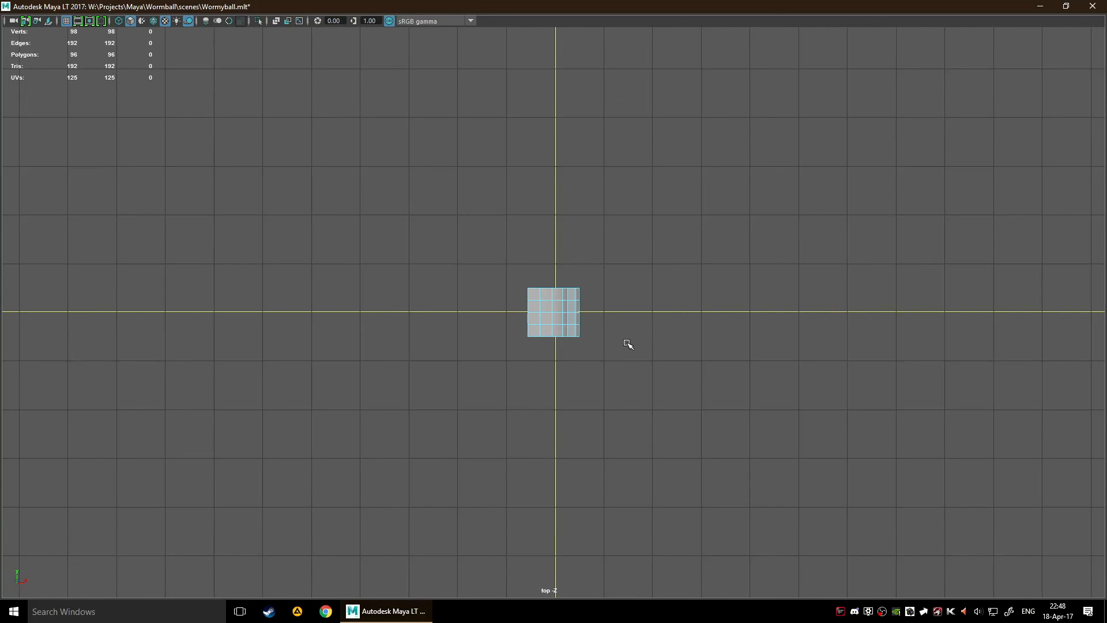
key(space)
key(space)
scroll(575, 413, up, 2)
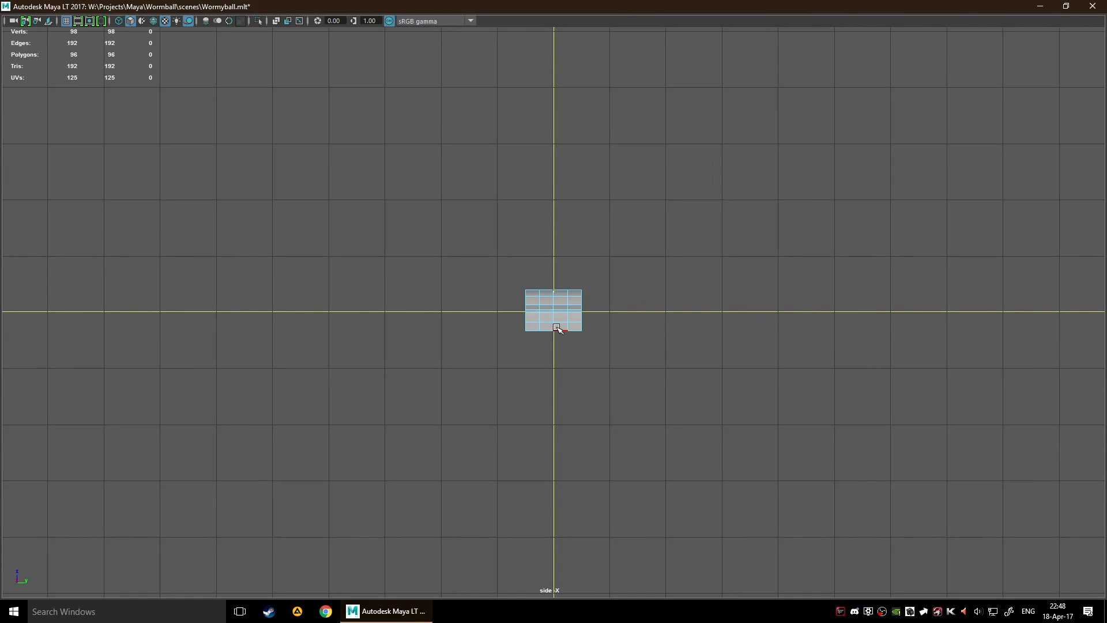
- Select the two lower rows of end faces in the side view and pull them outward along X in the front view
key(space)
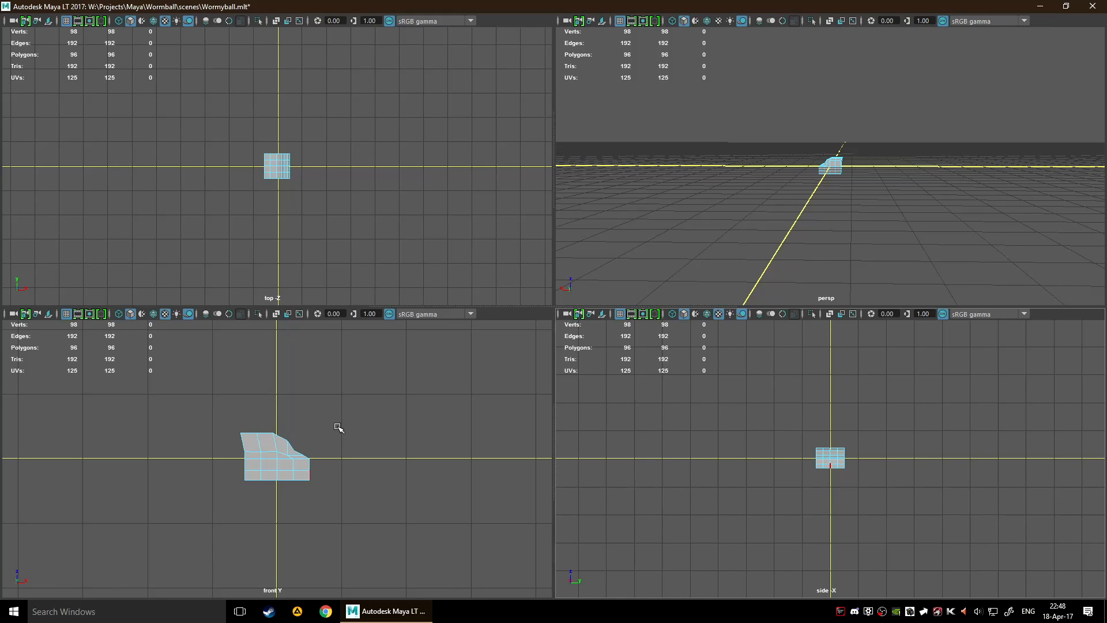
key(space)
scroll(606, 424, up, 4)
key(F11)
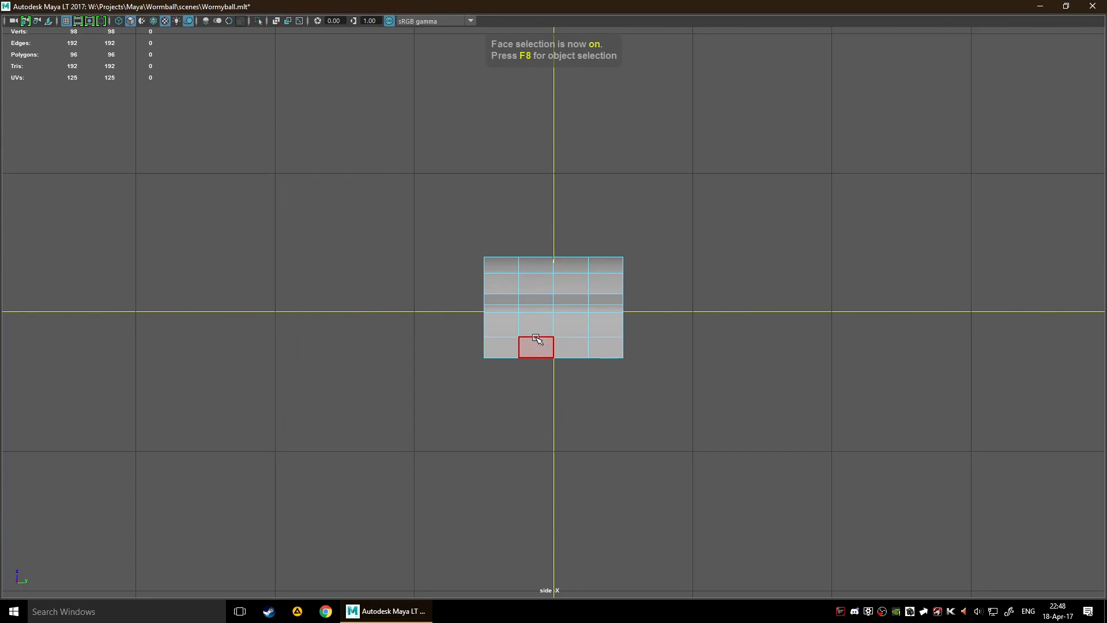
click(496, 333)
key(w)
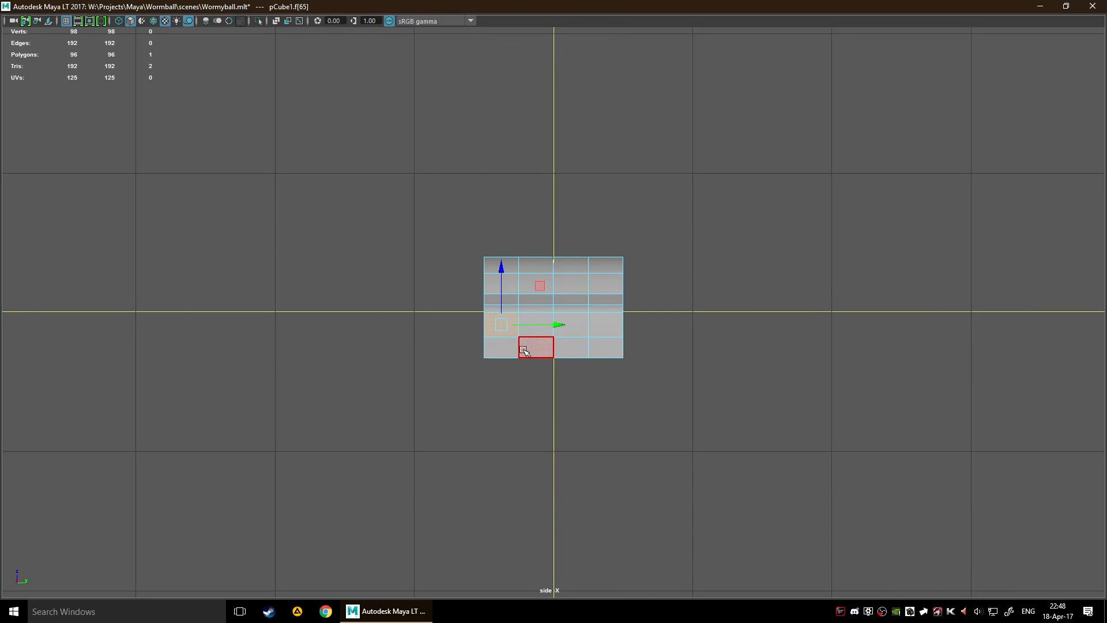
click(461, 367)
drag(486, 349, 686, 323)
key(space)
key(space)
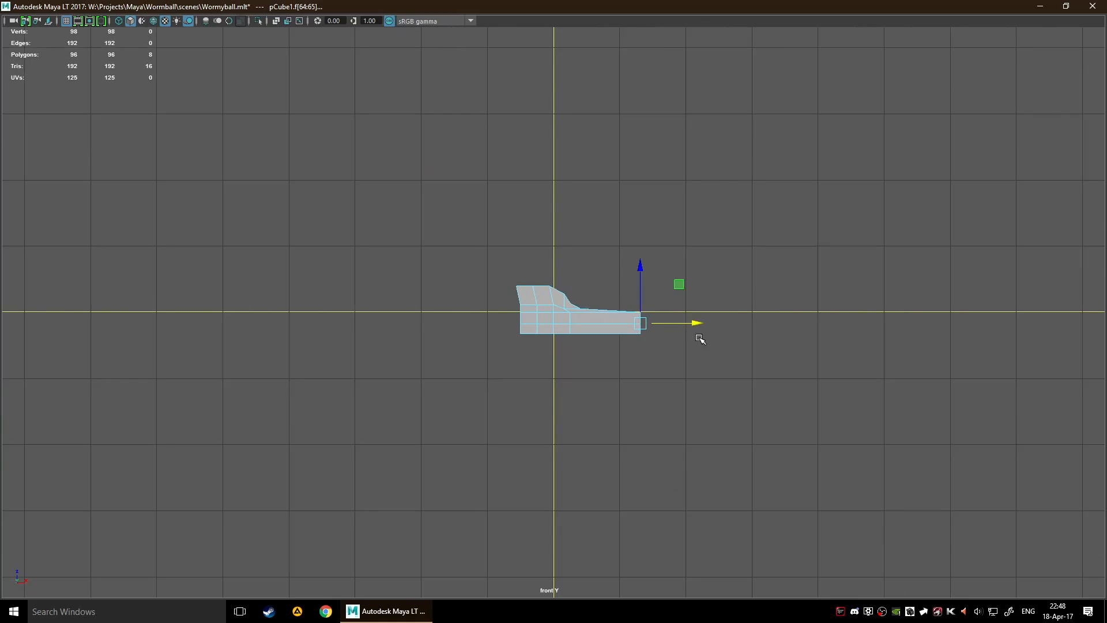
- Select the four long faces on top of the shape's low section in the top view and scale them narrower along Y
scroll(691, 359, down, 2)
key(space)
key(space)
scroll(642, 294, up, 3)
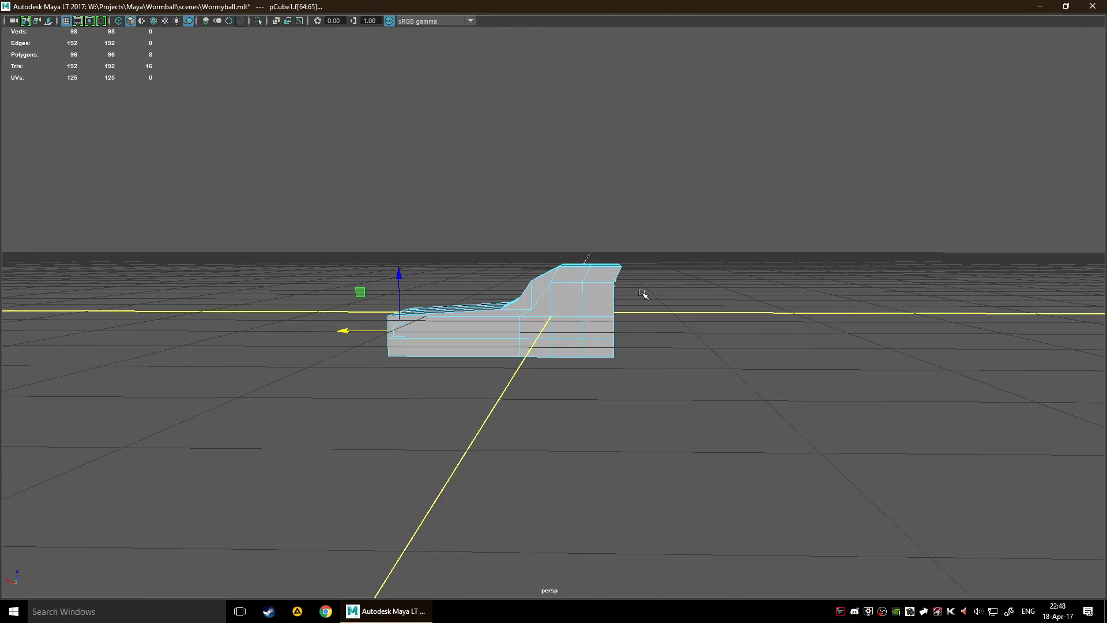
alt+drag(642, 294, 738, 388)
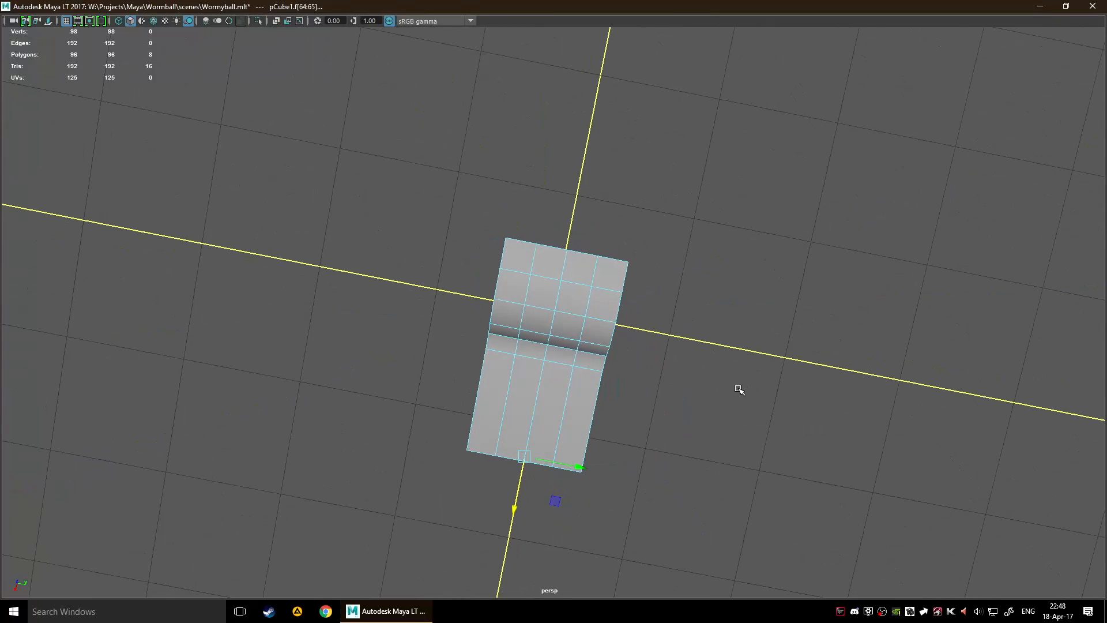
key(space)
key(space)
scroll(852, 237, up, 4)
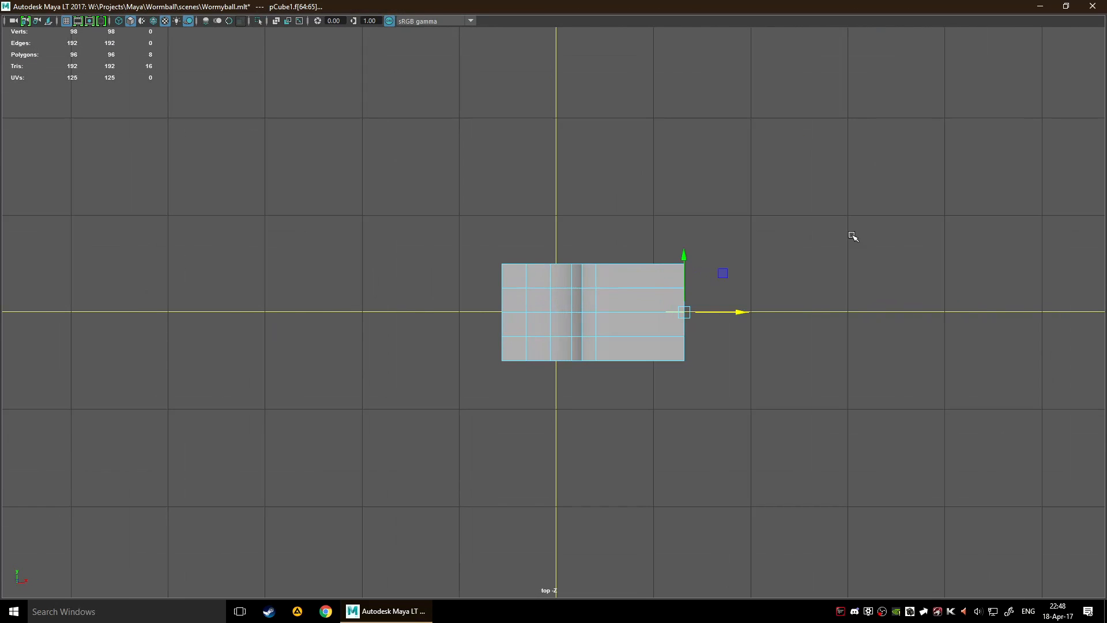
click(630, 275)
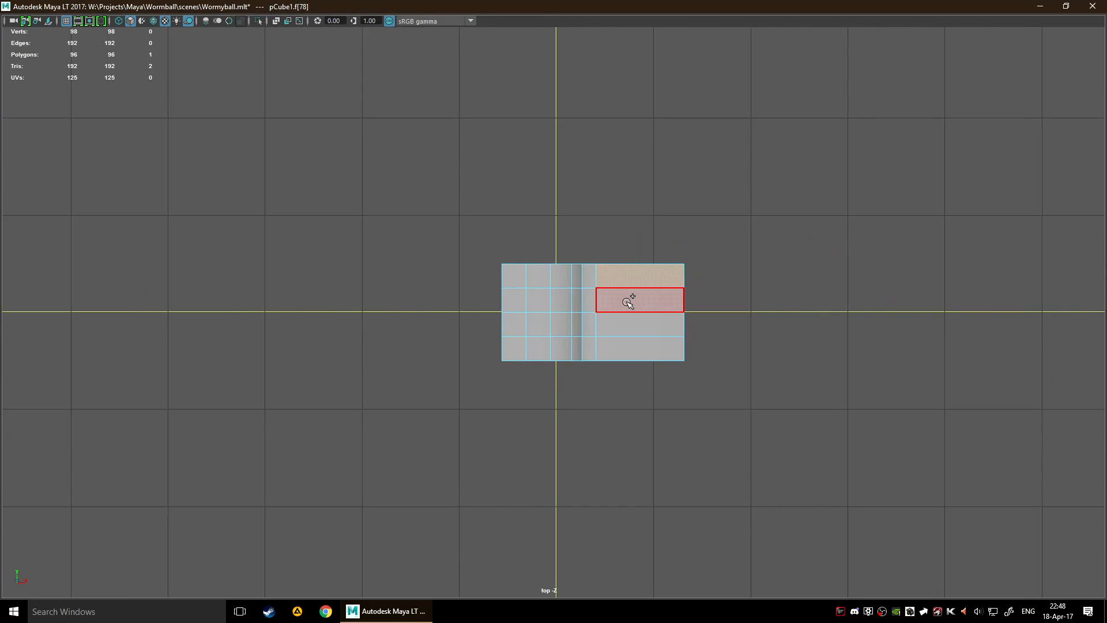
shift+double_click(627, 346)
key(r)
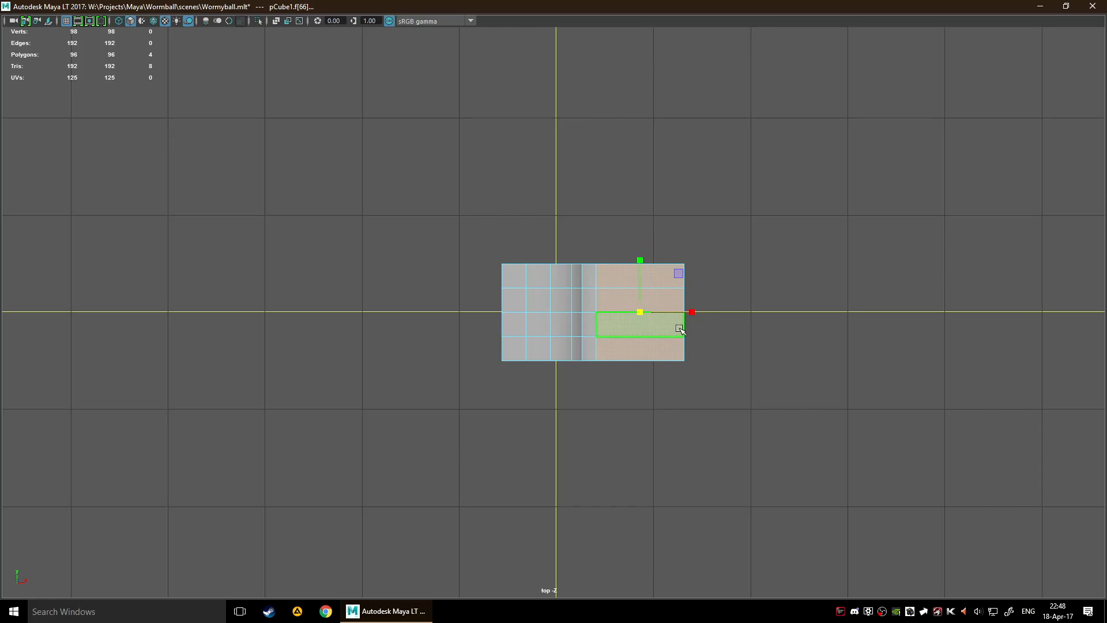
drag(640, 281, 642, 290)
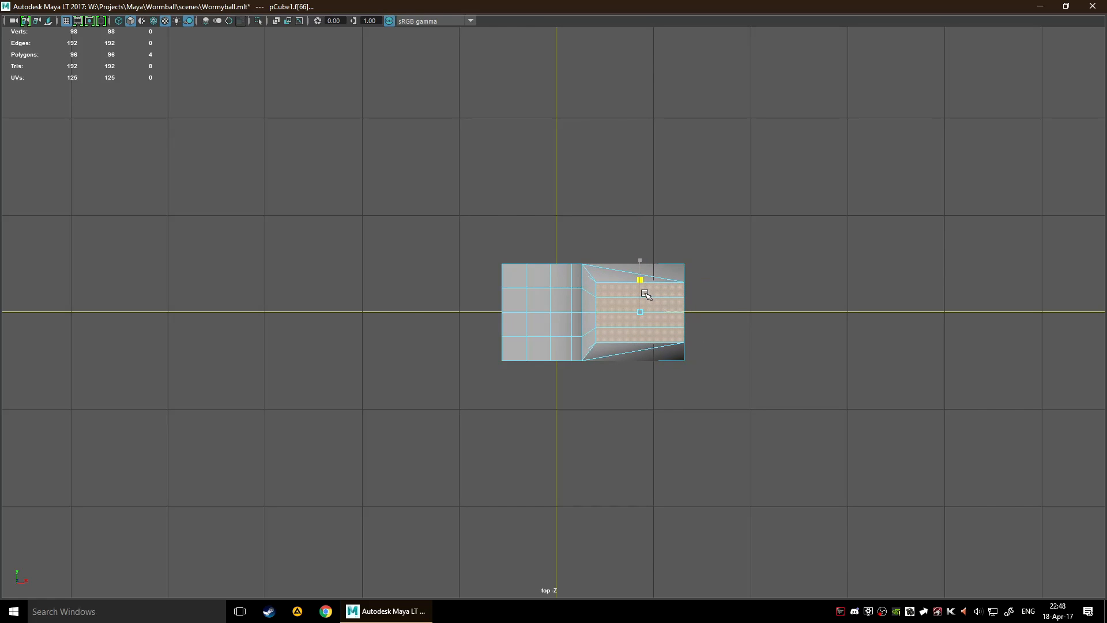
- Select the twelve top faces of the shape's tall section in the top view and scale them narrower along Y
double_click(539, 276)
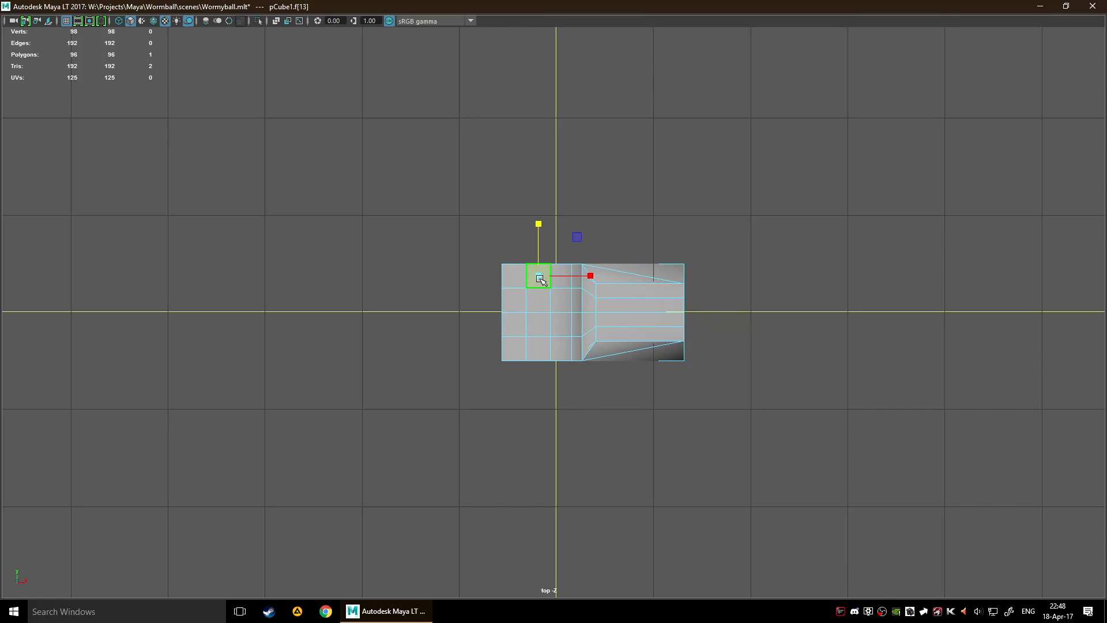
click(526, 379)
key(e)
click(542, 288)
key(q)
click(452, 301)
mouse_move(537, 275)
mouse_down()
mouse_move(541, 340)
mouse_move(558, 294)
mouse_move(516, 331)
mouse_move(568, 286)
mouse_move(556, 298)
mouse_up()
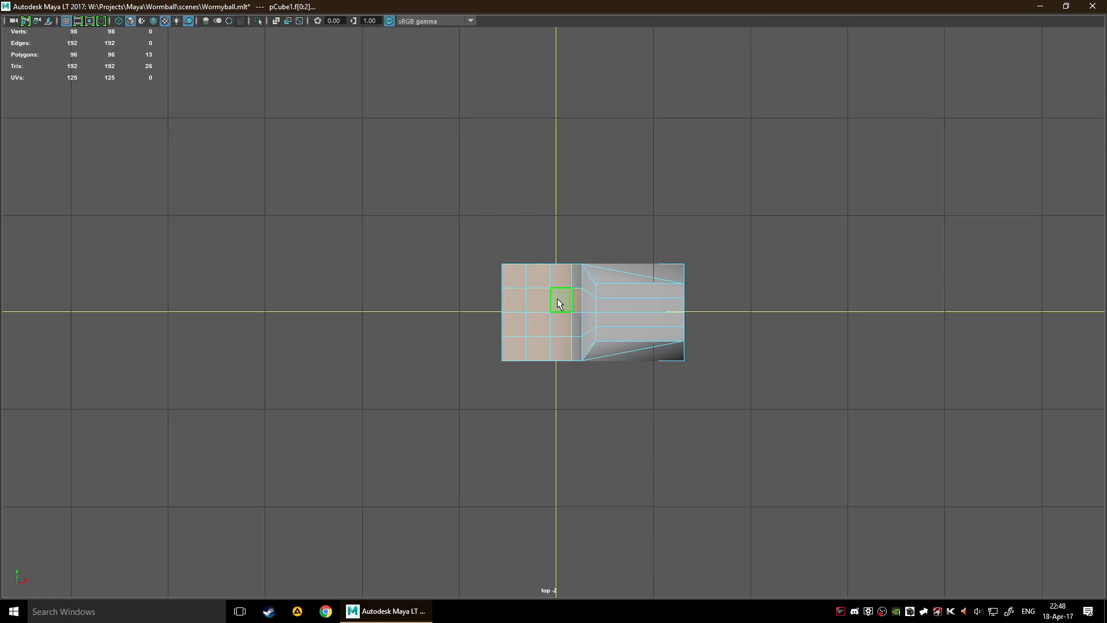
ctrl+click(576, 299)
key(w)
drag(543, 258, 537, 293)
- Clear the selection and examine the tapered shape from the sides, above and the front in the perspective view
key(space)
key(space)
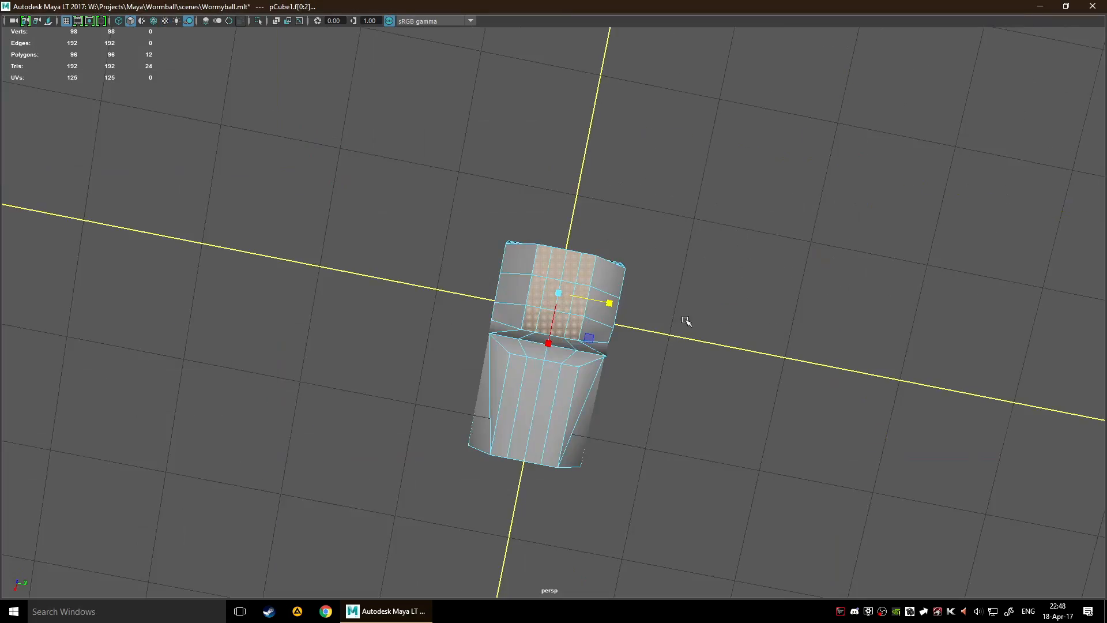
alt+drag(684, 242, 527, 246)
click(526, 247)
click(642, 228)
alt+right_drag(643, 229, 632, 288)
alt+drag(632, 283, 691, 279)
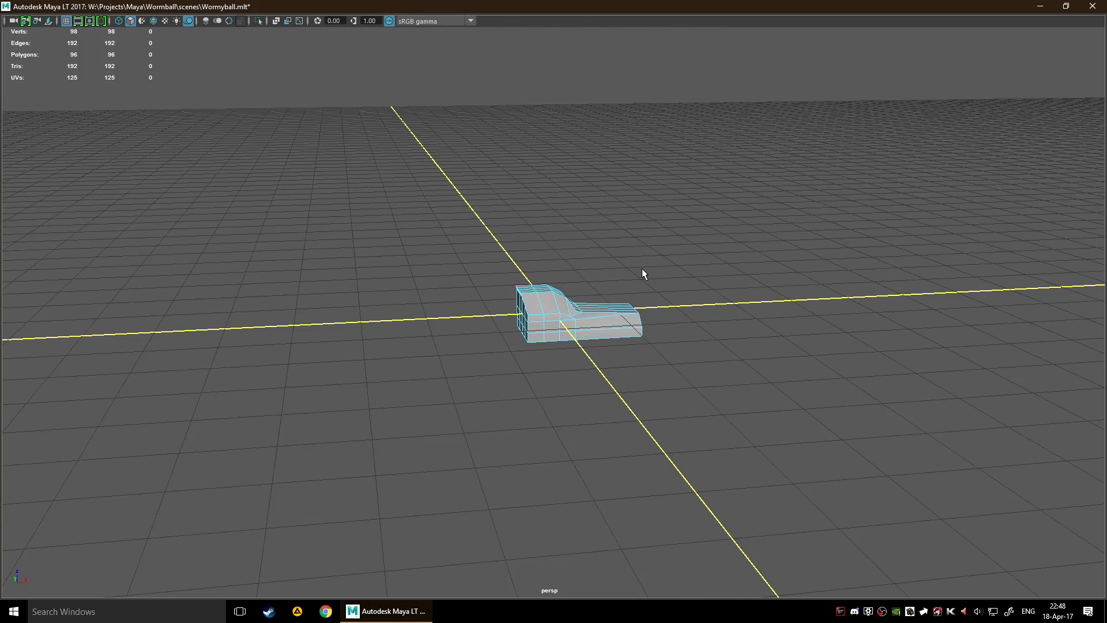
scroll(644, 269, up, 4)
alt+middle_drag(615, 238, 571, 215)
alt+drag(570, 215, 538, 197)
scroll(565, 205, up, 4)
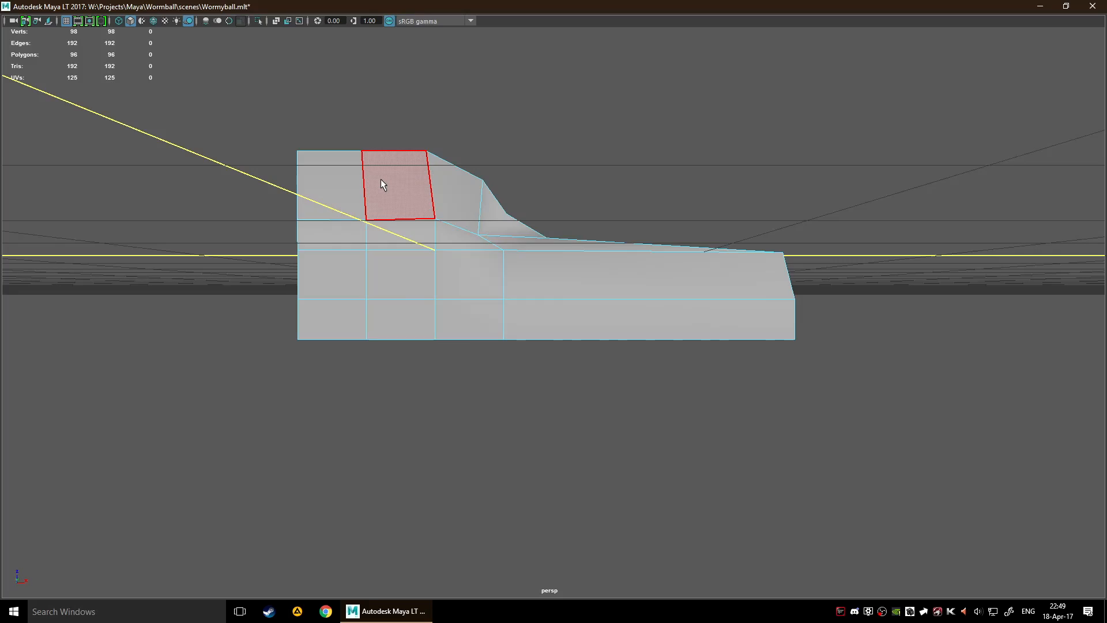
alt+drag(462, 244, 502, 275)
scroll(734, 220, down, 6)
alt+drag(720, 271, 362, 286)
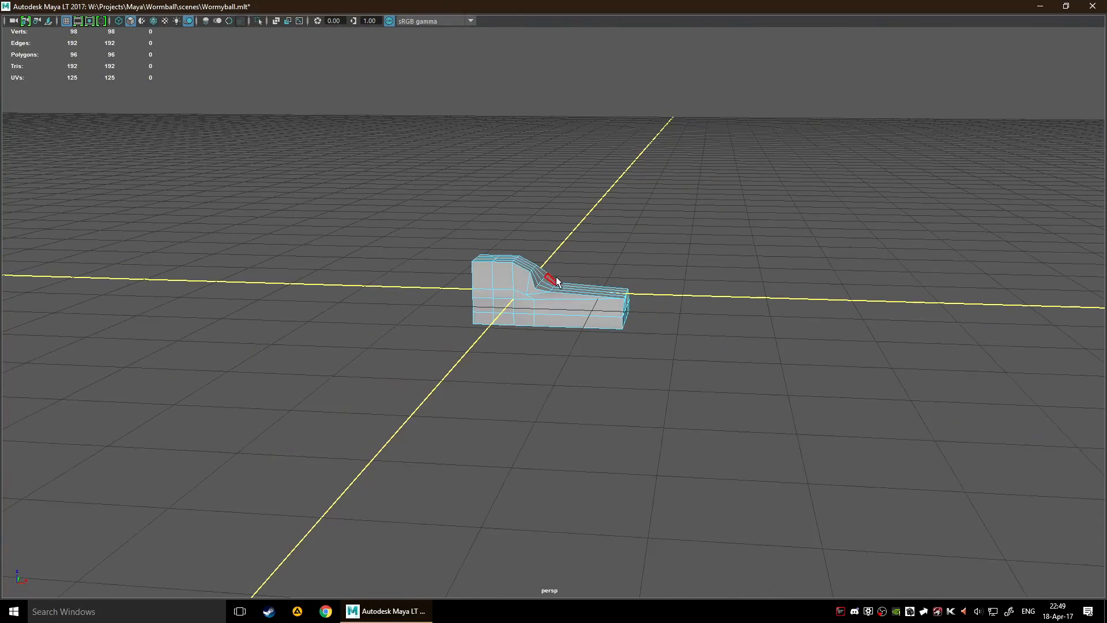
alt+drag(655, 287, 708, 267)
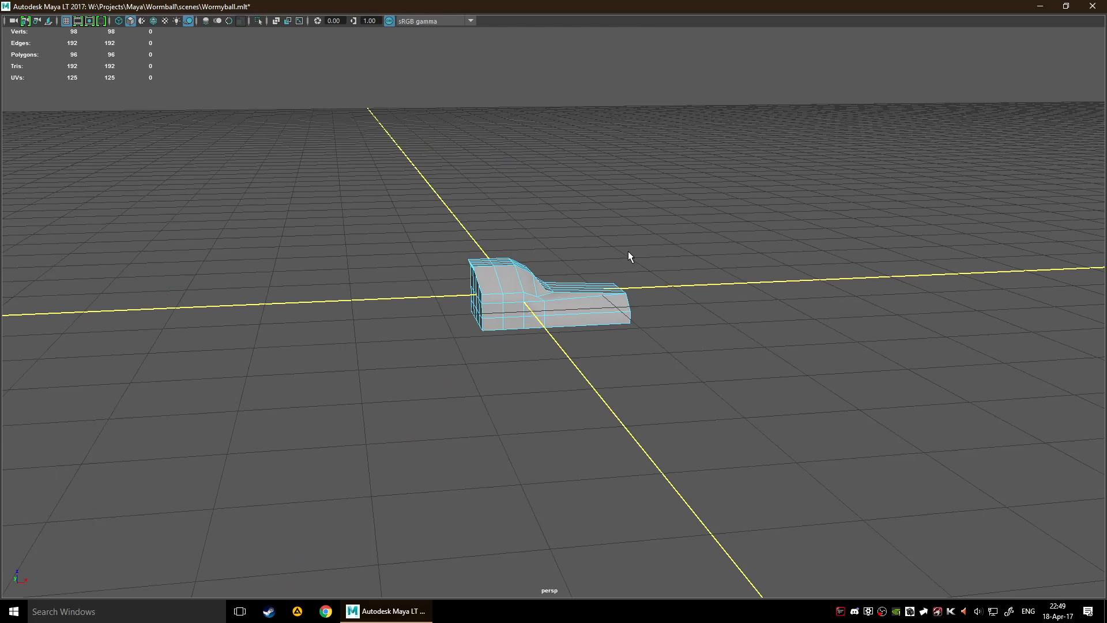
alt+drag(628, 251, 659, 251)
scroll(481, 300, up, 3)
alt+drag(400, 321, 362, 337)
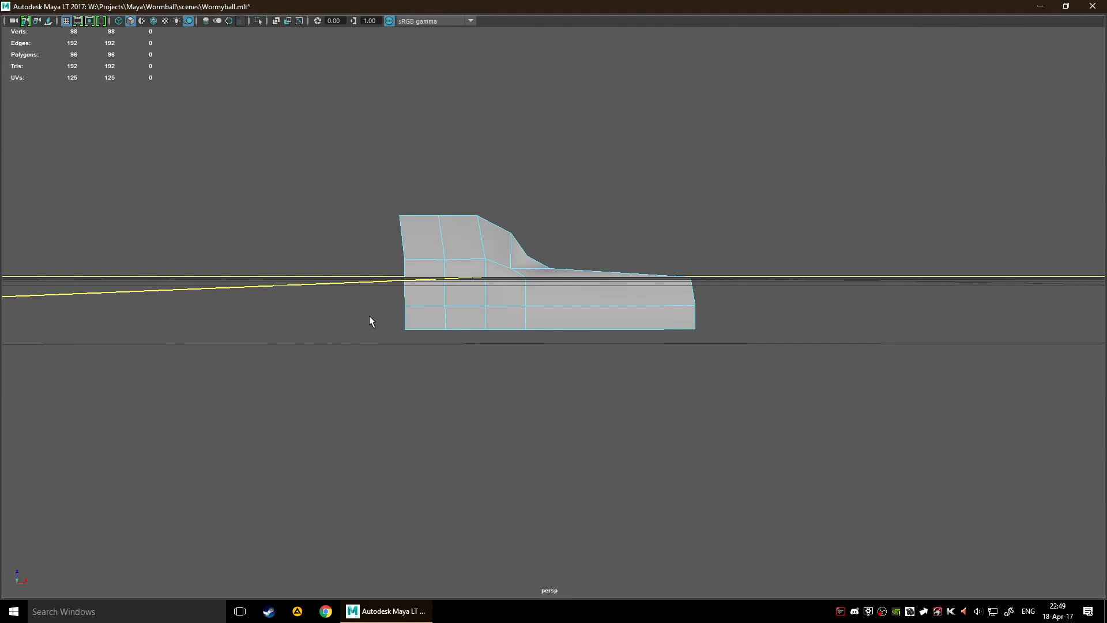
alt+drag(801, 375, 444, 264)
alt+drag(342, 293, 346, 332)
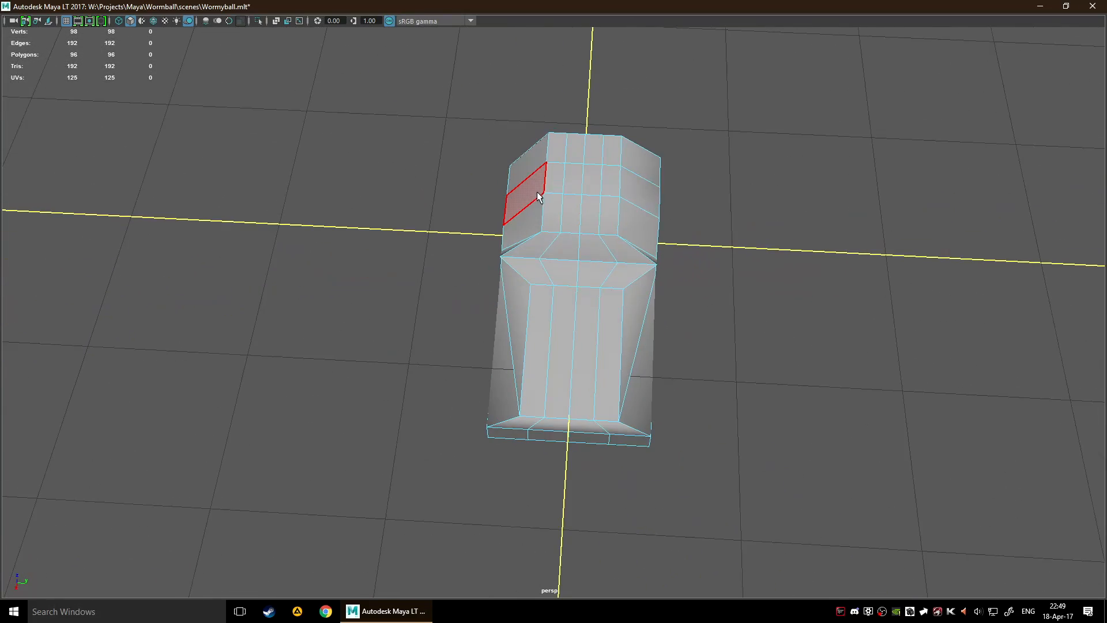
alt+drag(361, 285, 502, 342)
- Switch to vertex selection and raise two neighbouring vertices on the shape's lower side edge slightly
key(F10)
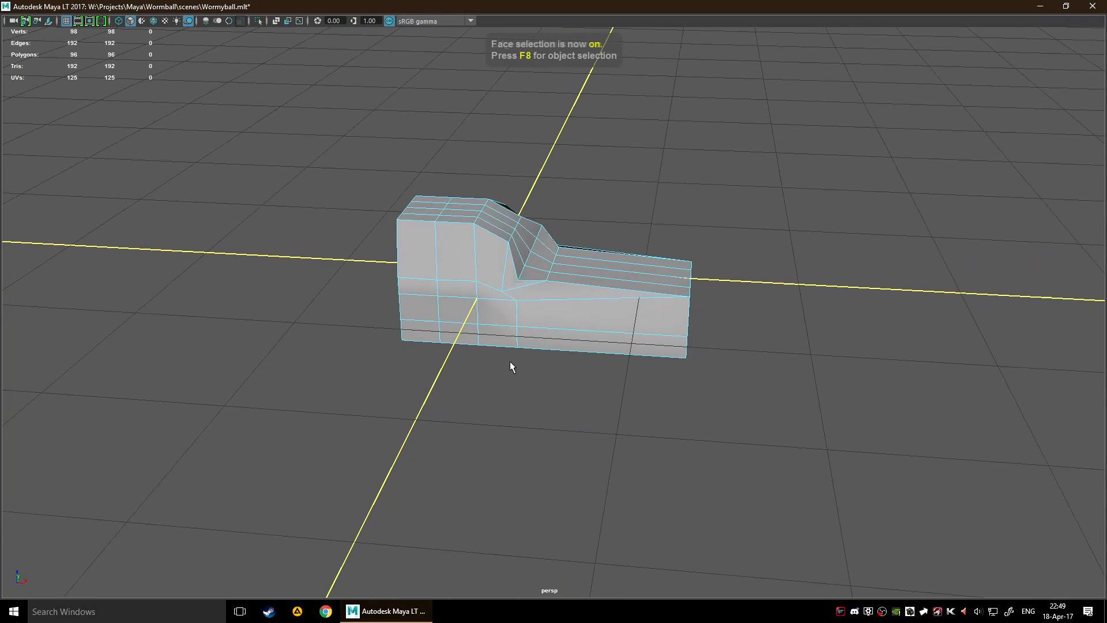
key(F9)
click(517, 348)
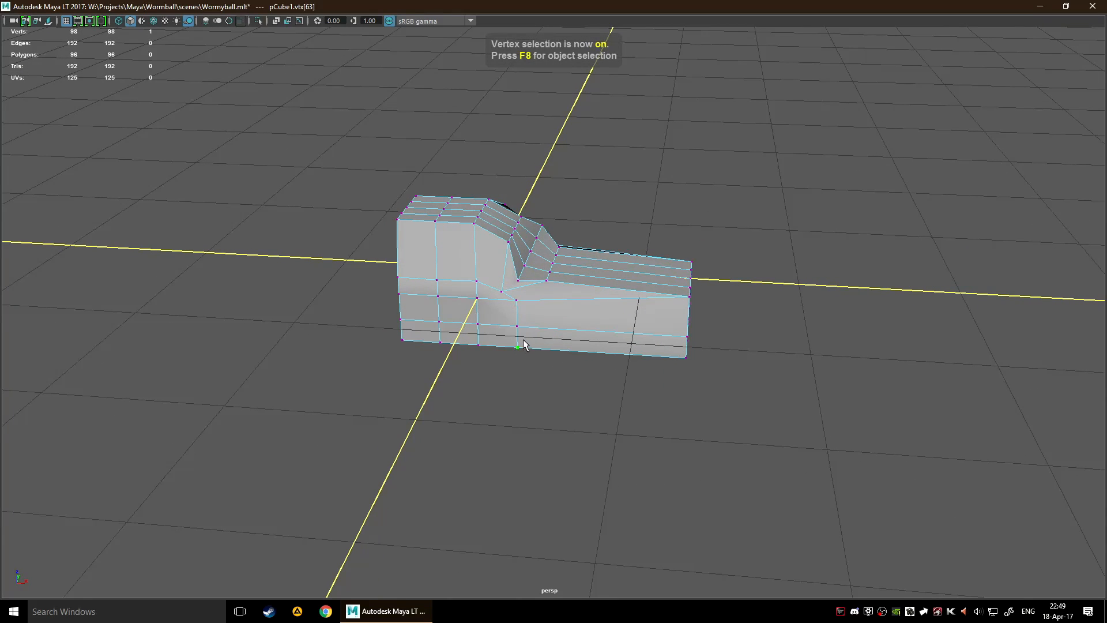
key(w)
drag(516, 302, 478, 303)
click(477, 345)
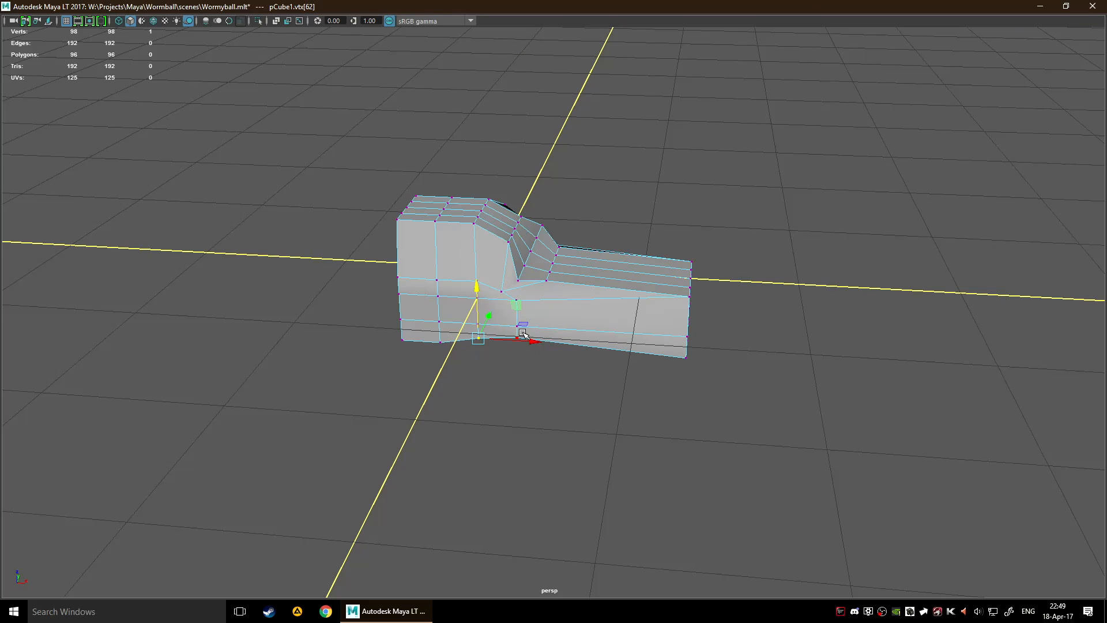
- Inspect the shape's underside, return to object selection and delete the whole reshaped cube
click(615, 386)
alt+drag(615, 385, 724, 259)
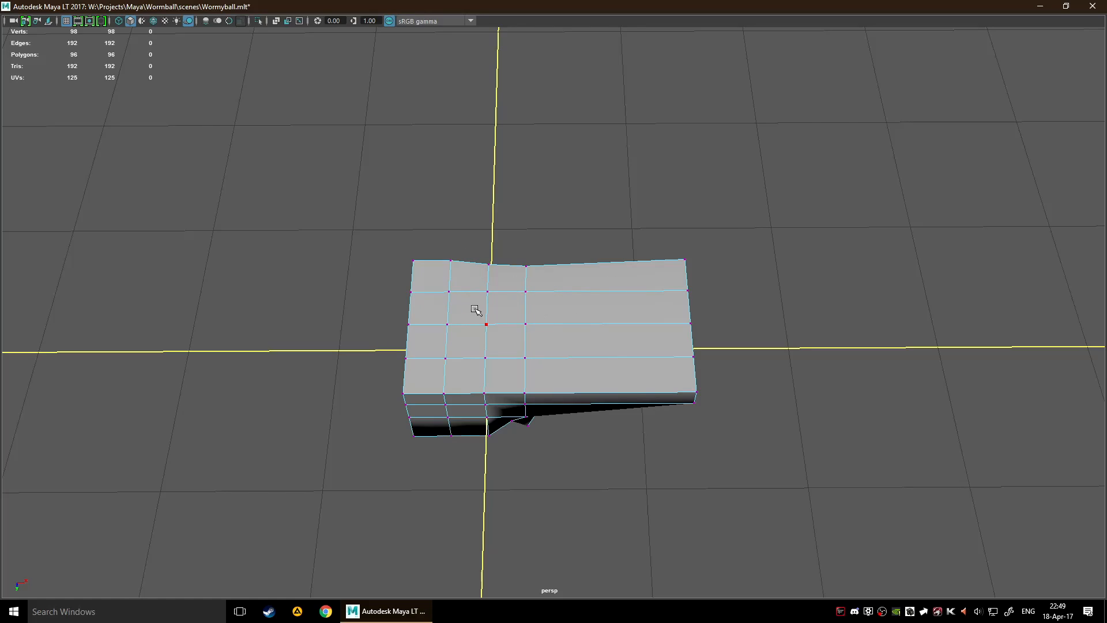
alt+drag(912, 291, 513, 260)
key(F8)
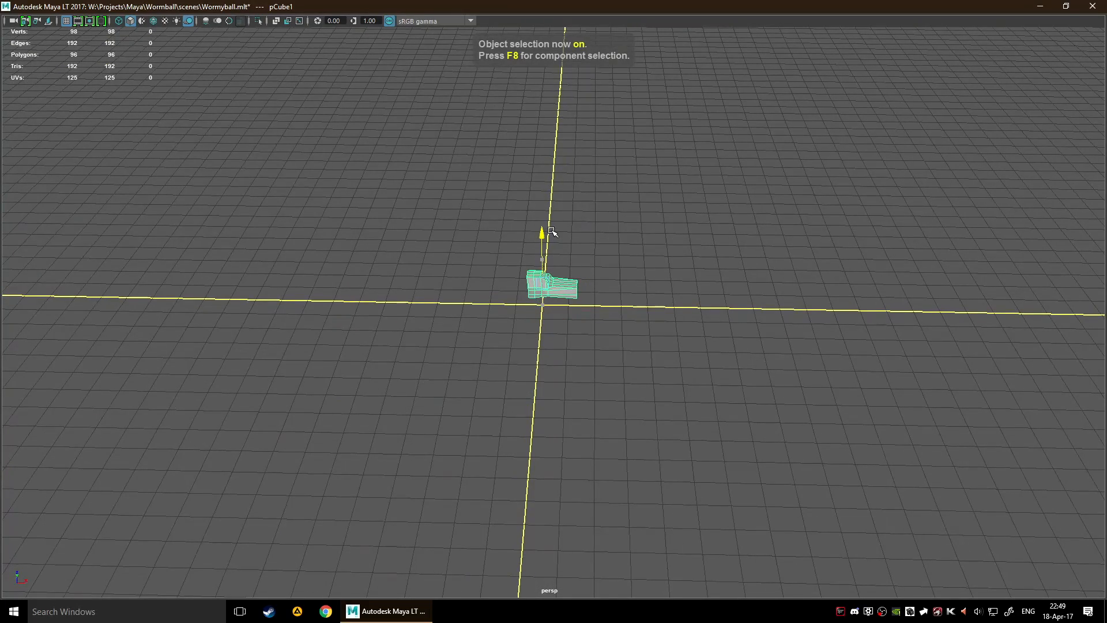
click(724, 279)
alt+drag(724, 279, 781, 383)
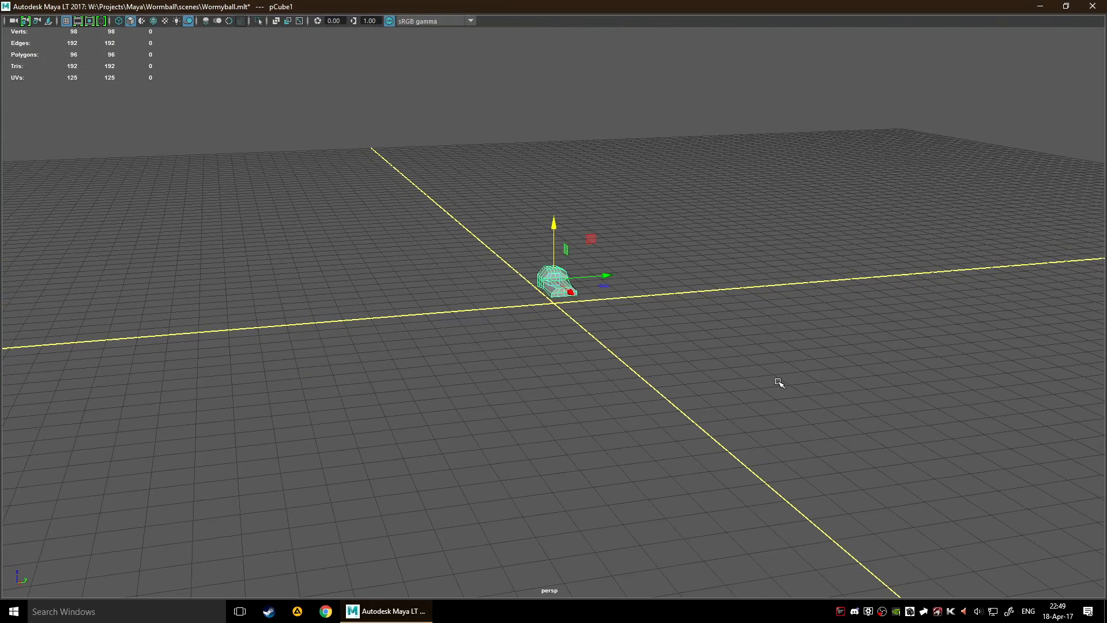
key(Delete)
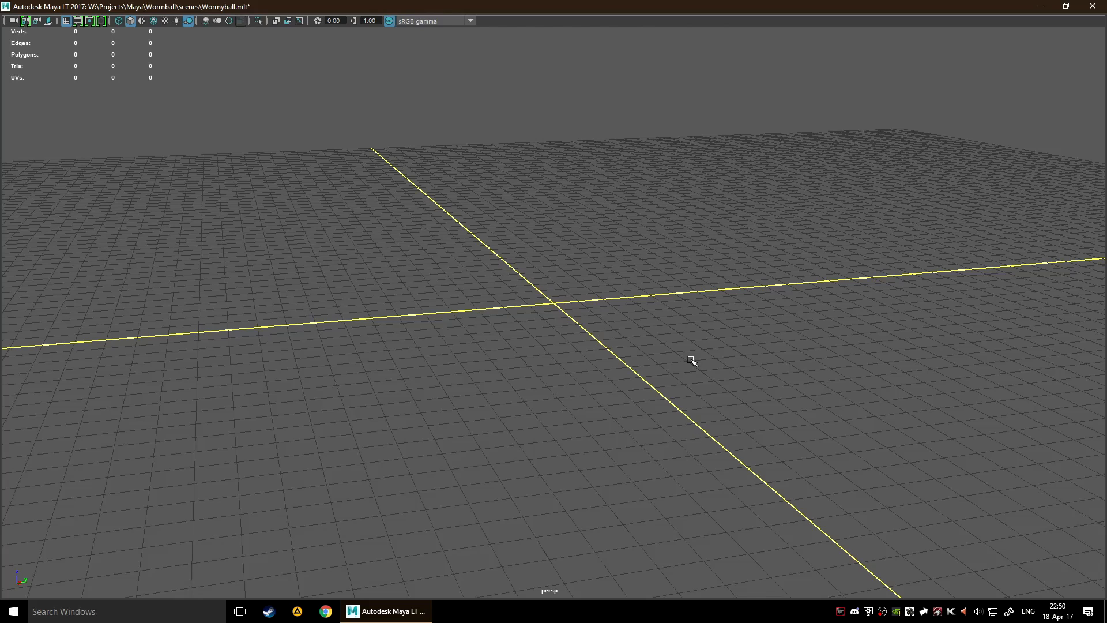
scroll(662, 337, down, 5)
scroll(591, 339, up, 7)
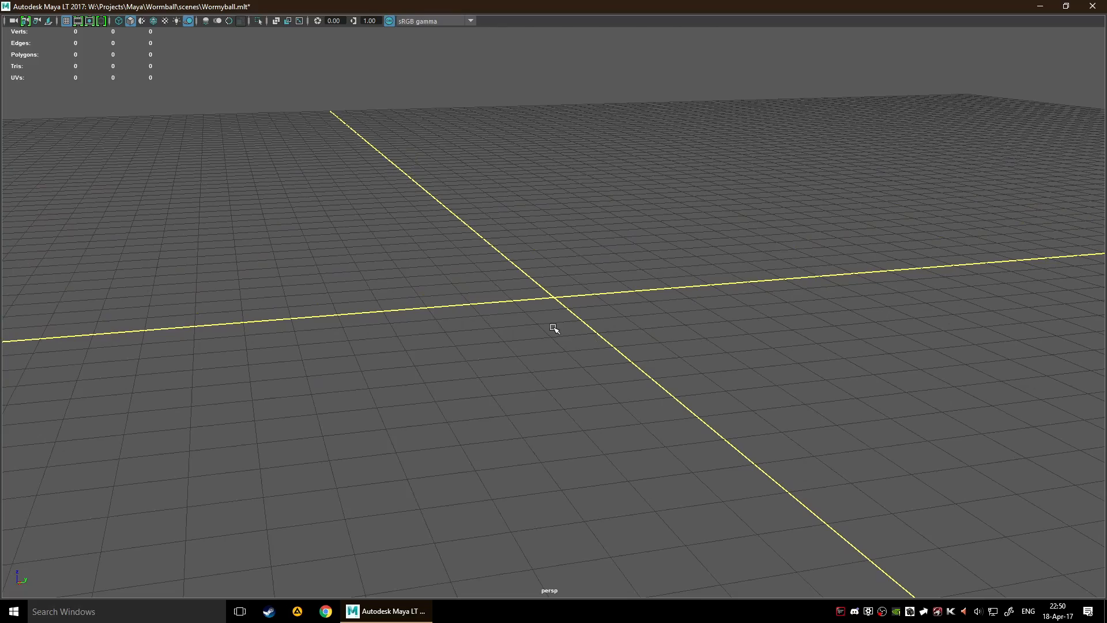
alt+drag(554, 329, 577, 313)
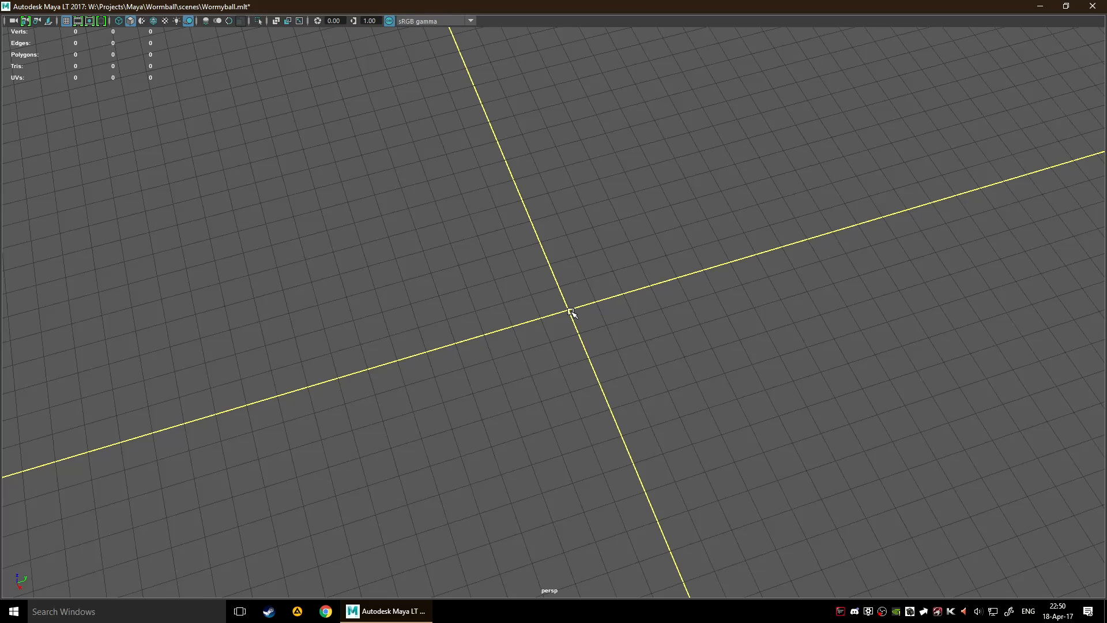
alt+drag(612, 374, 580, 298)
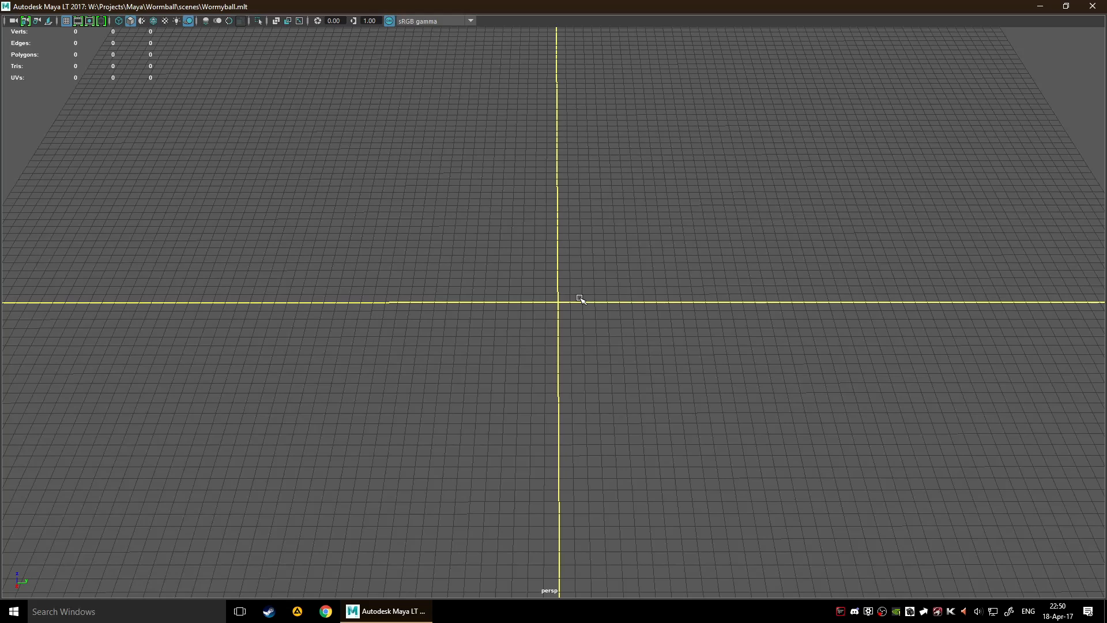
key(space)
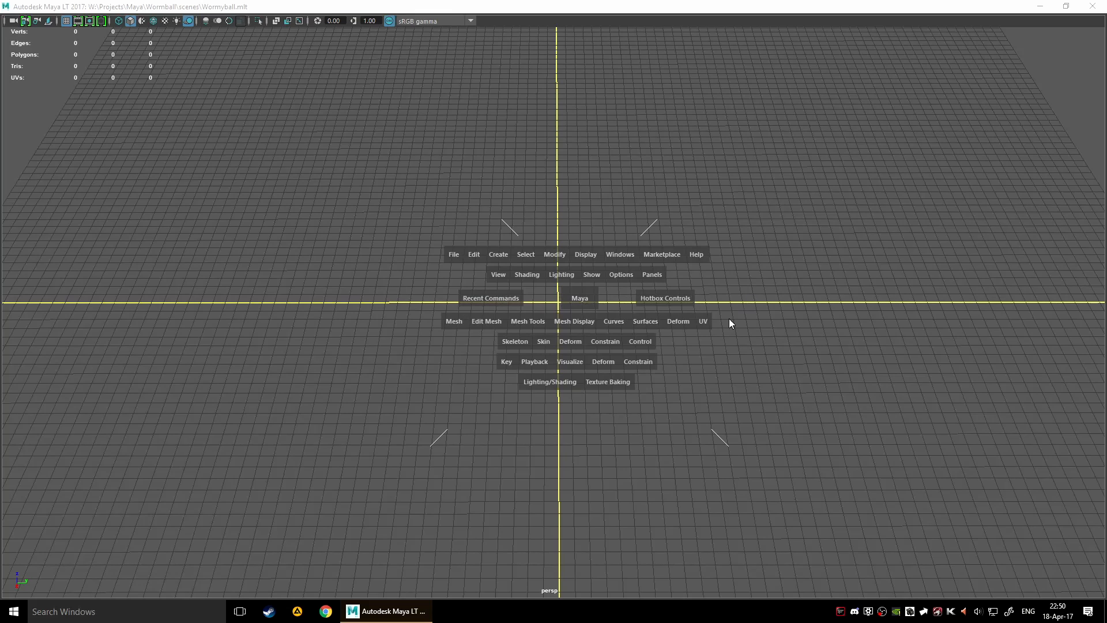
click(702, 321)
click(660, 432)
key(space)
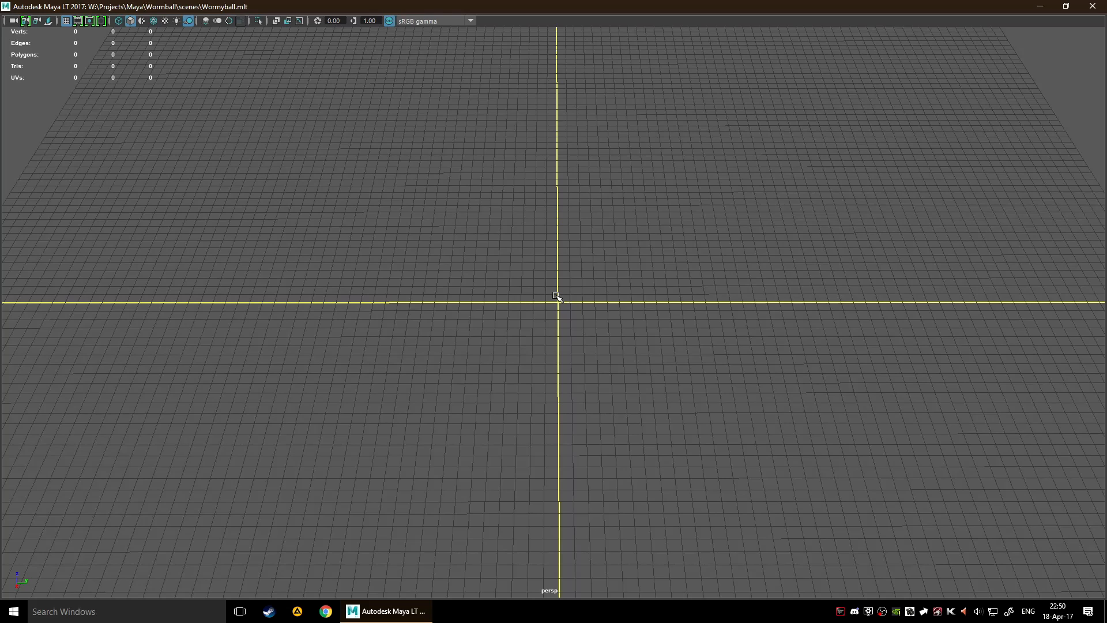
- Tear off the Mesh menu from the hotbox as a floating window, move it aside and close it
key(space)
click(372, 324)
key(space)
click(309, 345)
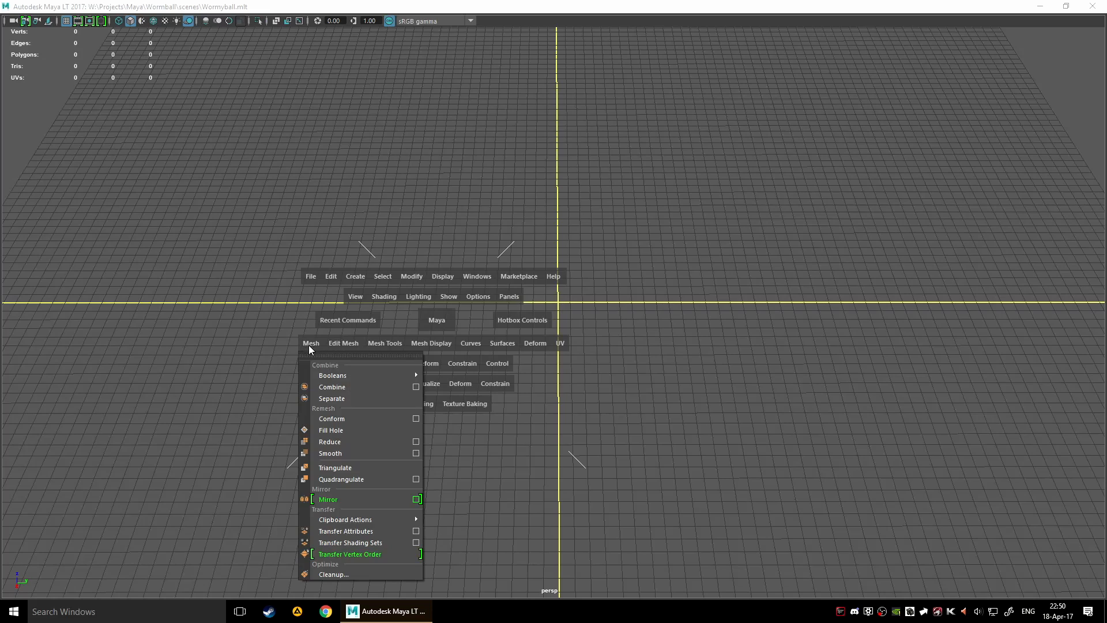
click(320, 361)
click(312, 344)
click(320, 358)
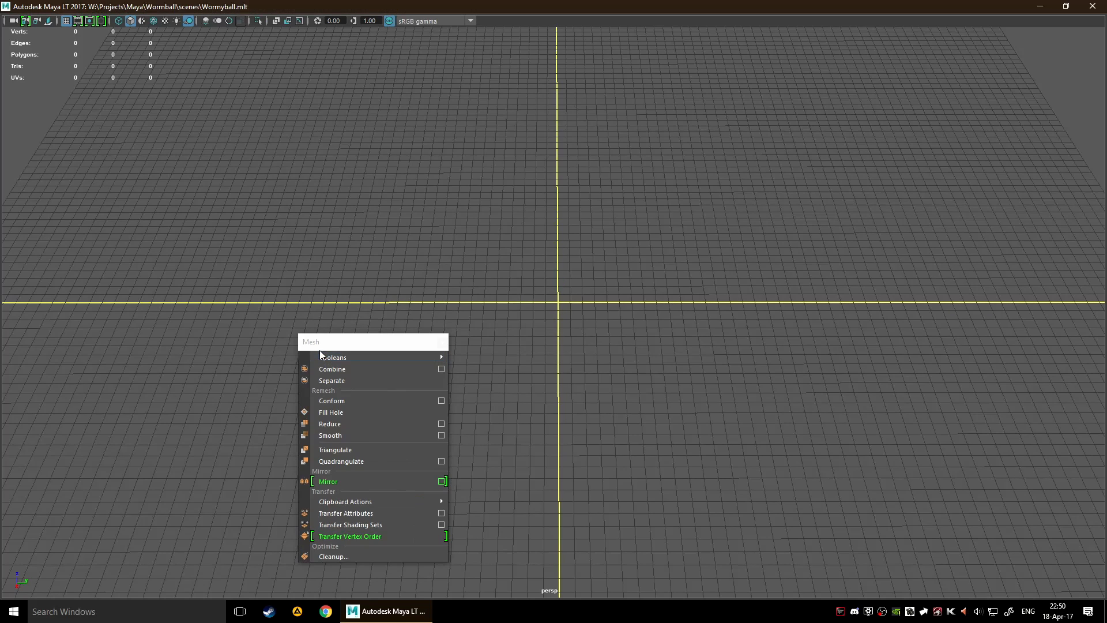
drag(320, 351, 89, 300)
scroll(589, 284, up, 3)
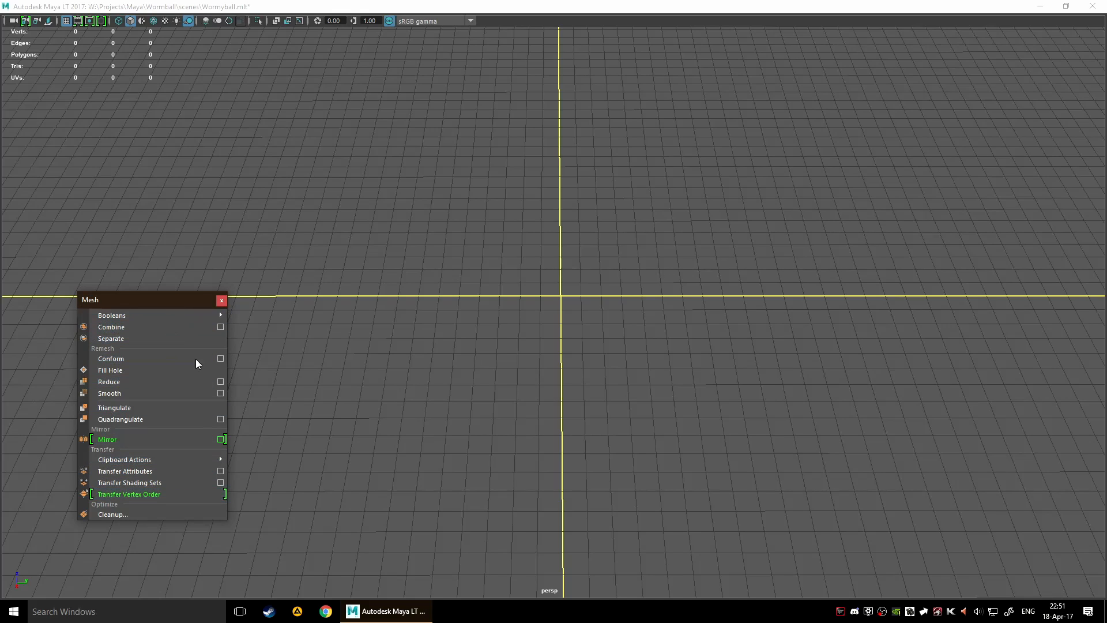
click(221, 300)
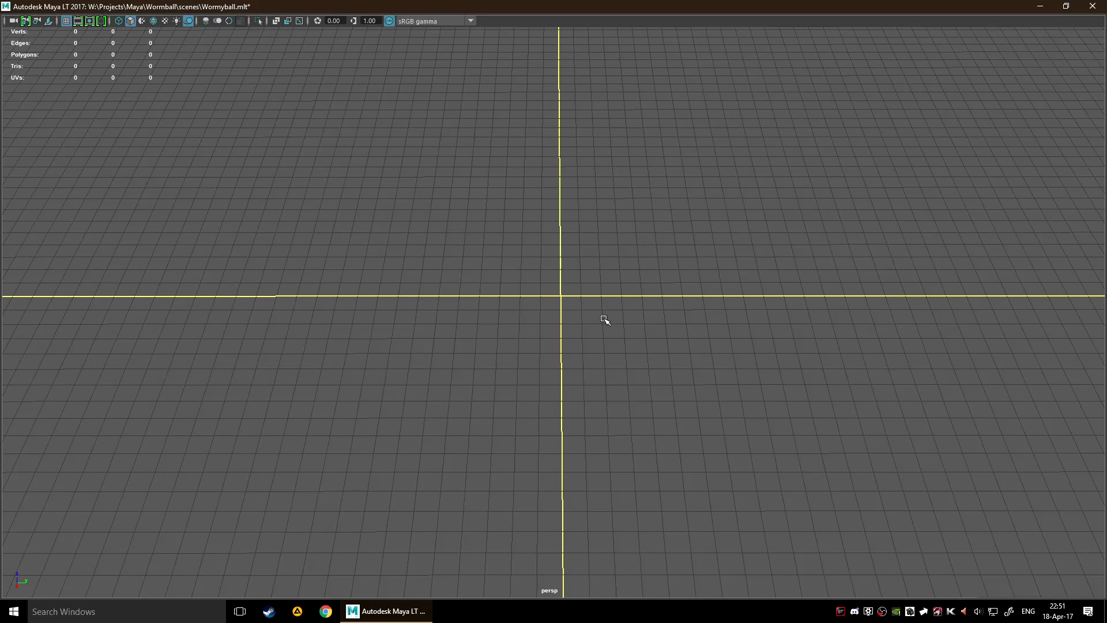
- Tear off the Edit Mesh menu from the hotbox as a floating window and move it clear of the grid's centre
key(space)
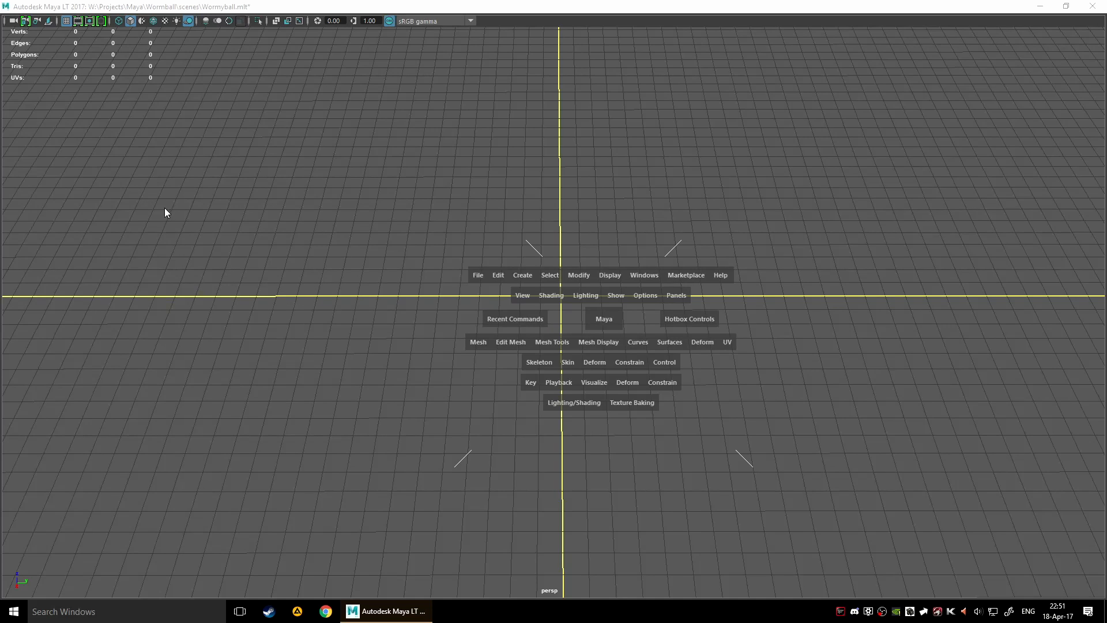
click(510, 345)
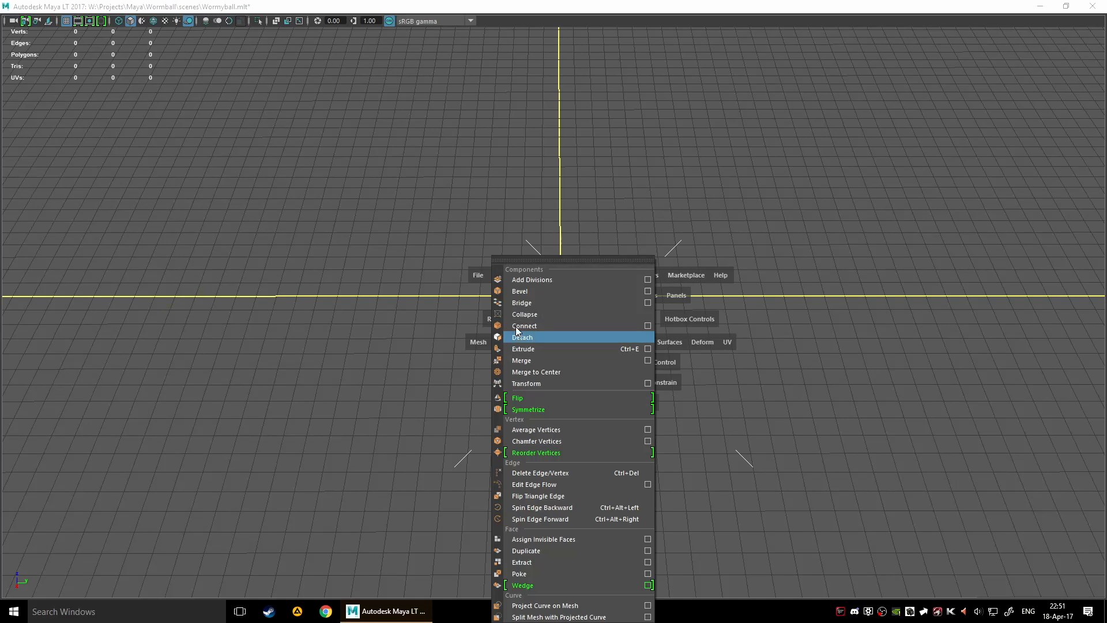
click(528, 268)
drag(540, 251, 905, 196)
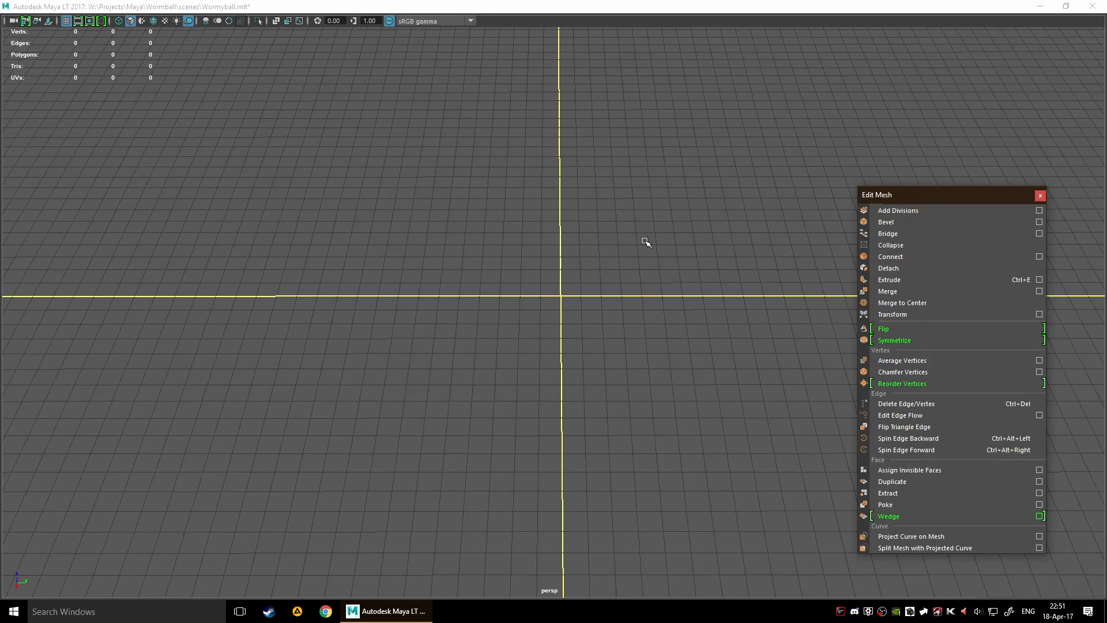
- Tear off the Mesh menu from the hotbox as a floating window and place it opposite the Edit Mesh window
key(space)
click(455, 311)
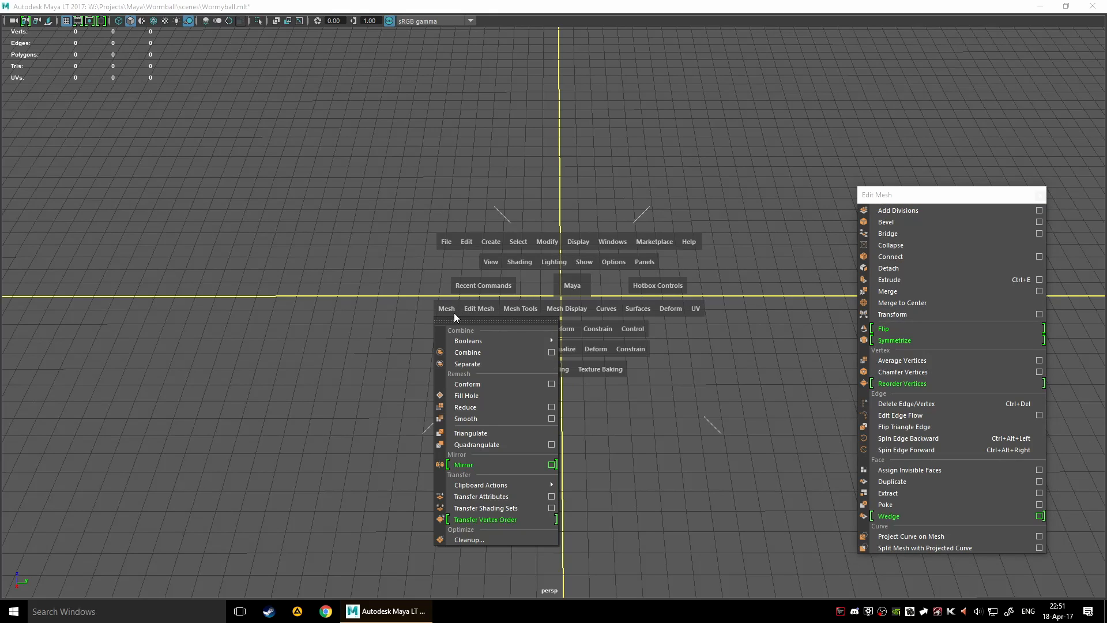
click(456, 319)
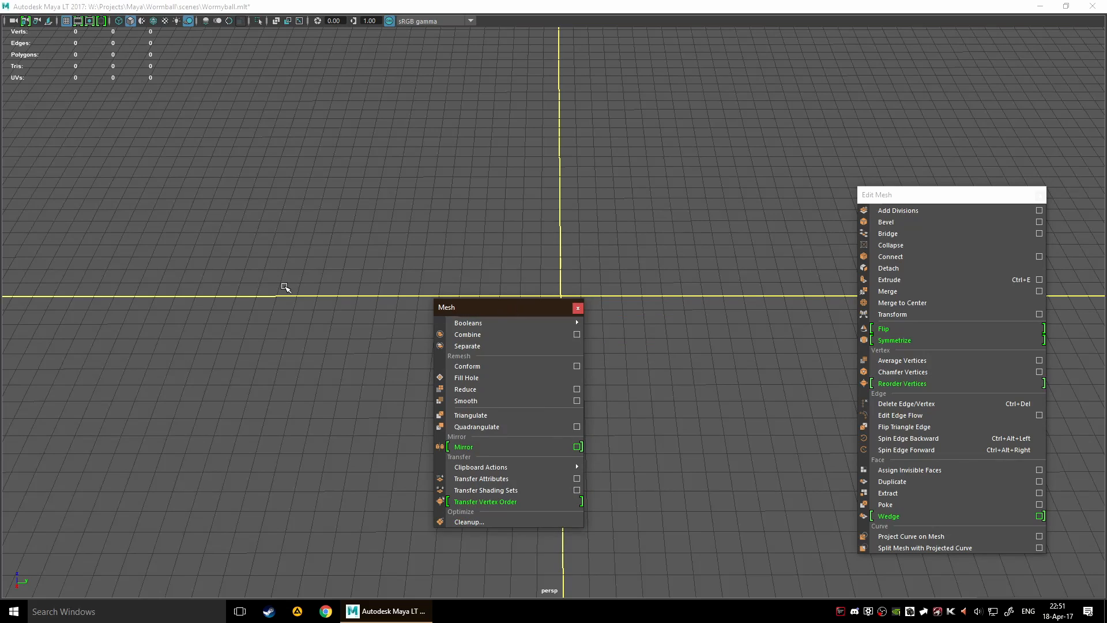
drag(523, 309, 264, 303)
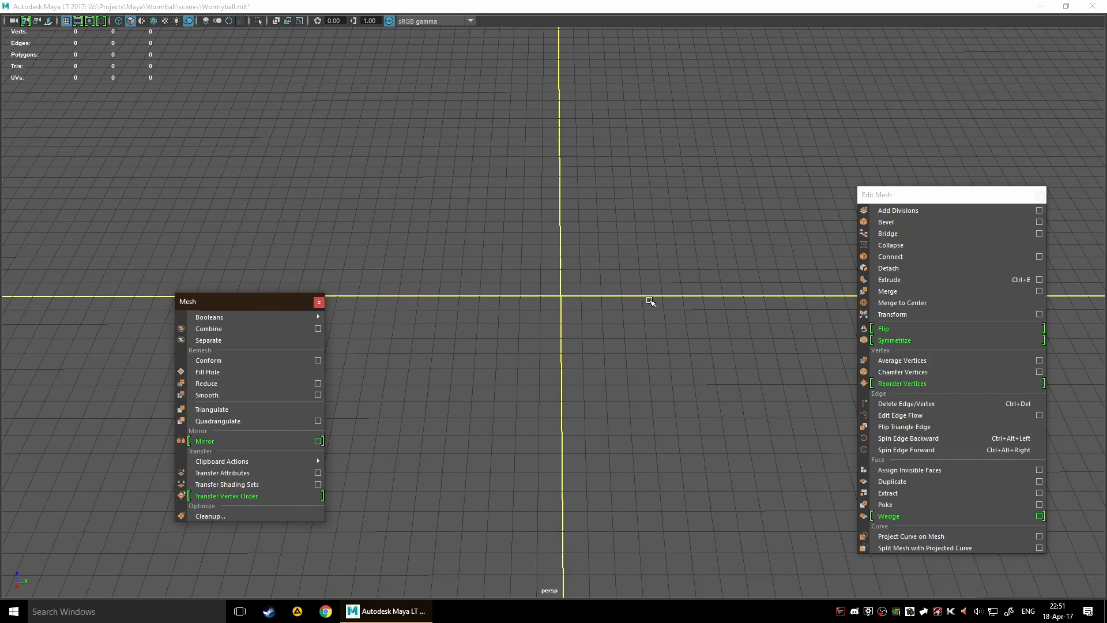
- Tear off the Mesh Tools menu as a floating window, move it, and close both the Mesh Tools and Mesh windows
key(space)
click(576, 324)
click(597, 339)
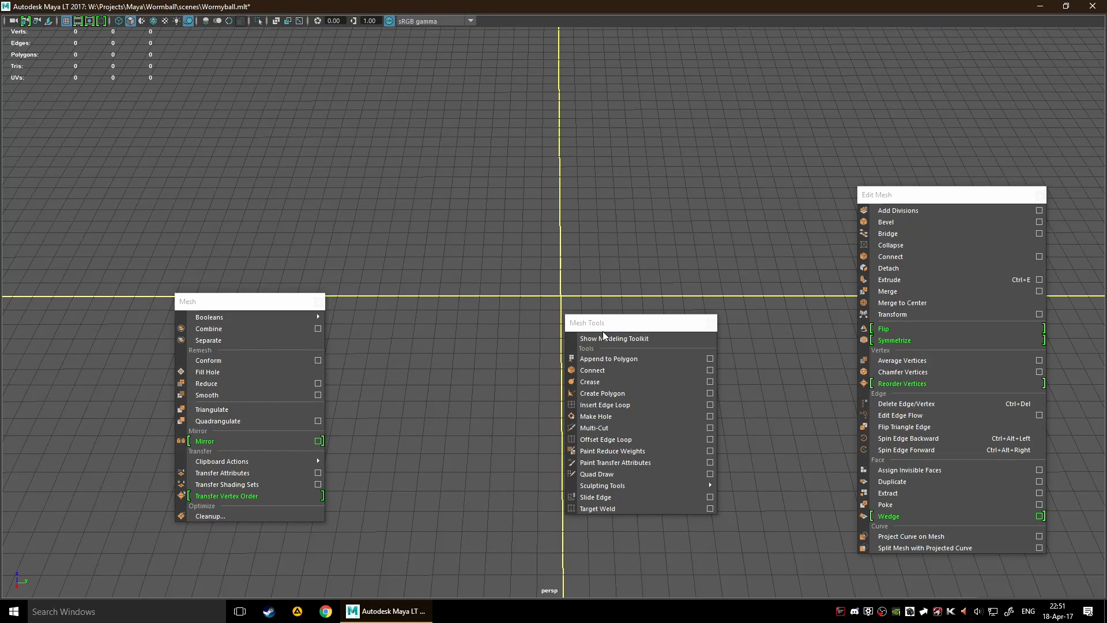
drag(603, 331, 513, 395)
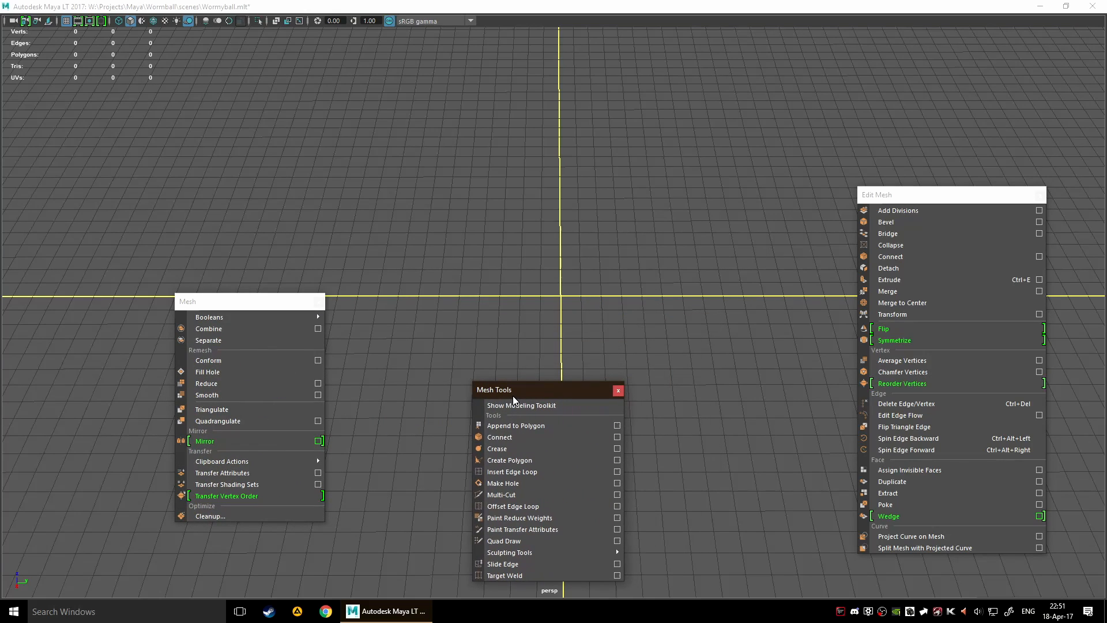
click(618, 392)
click(317, 302)
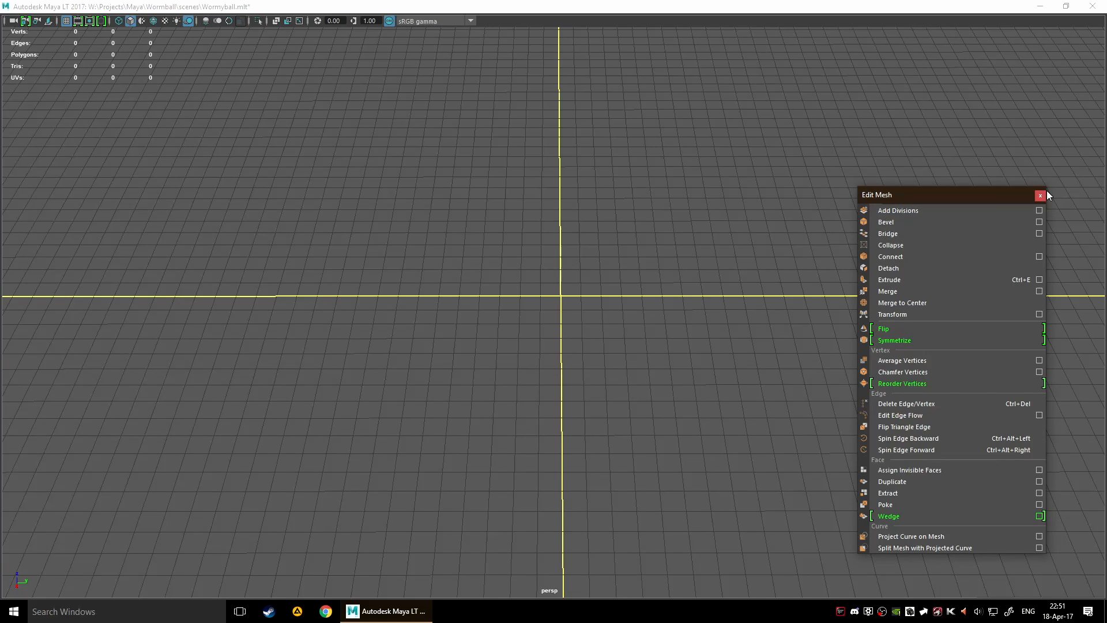
- Create a polygon cylinder at the grid's centre and close the floating Edit Mesh window
shift+right_drag(558, 290, 515, 290)
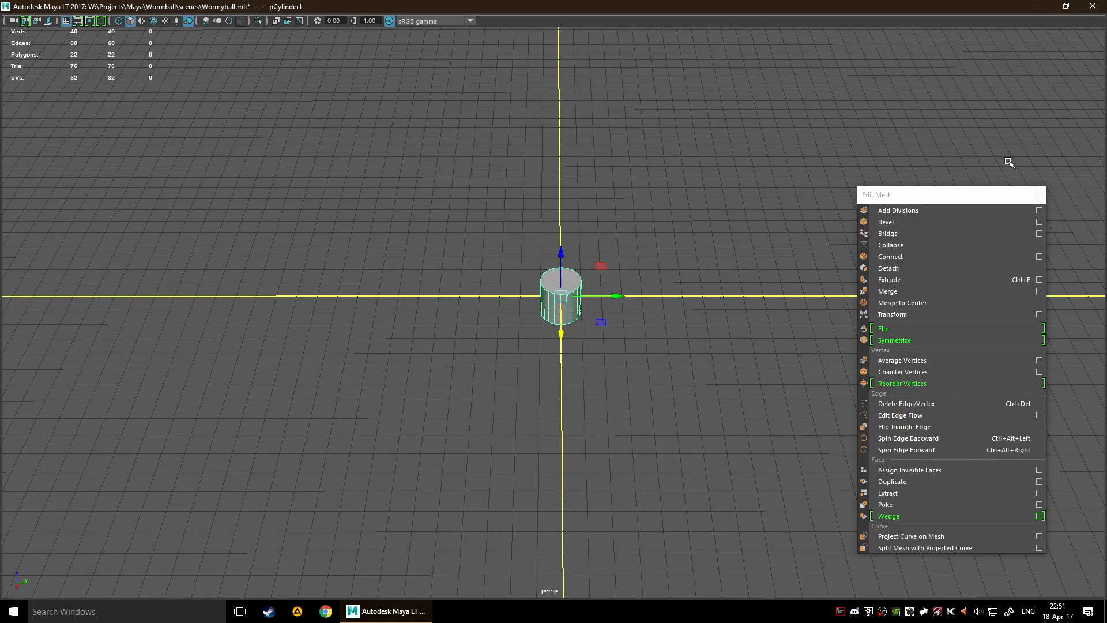
click(1039, 194)
scroll(567, 317, up, 2)
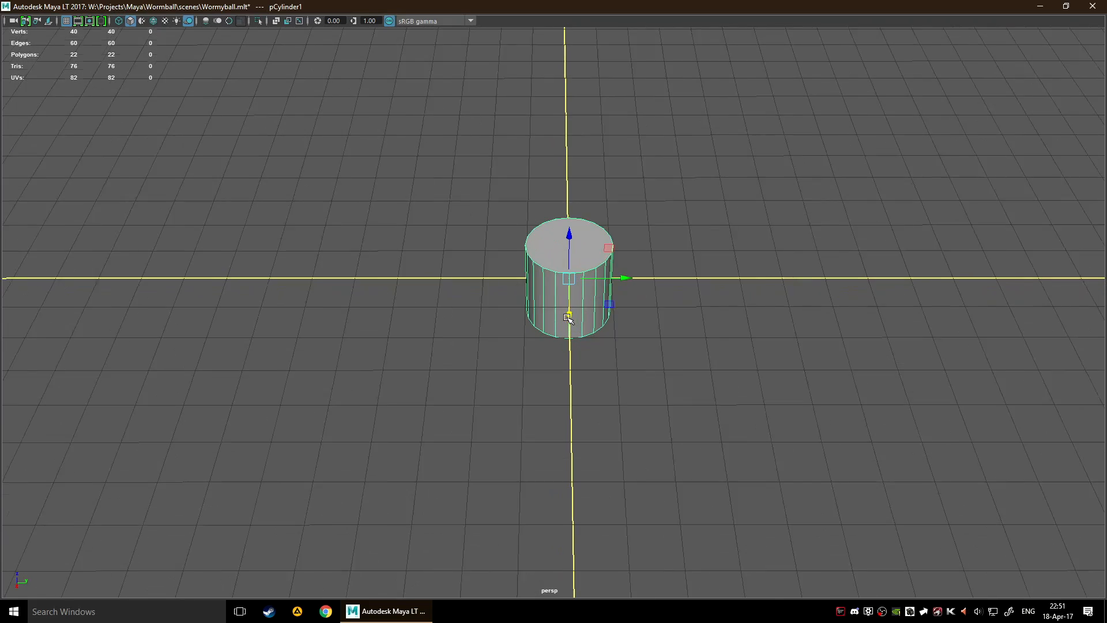
scroll(576, 299, up, 1)
- Return to object selection and delete the cylinder
key(F8)
scroll(593, 288, down, 4)
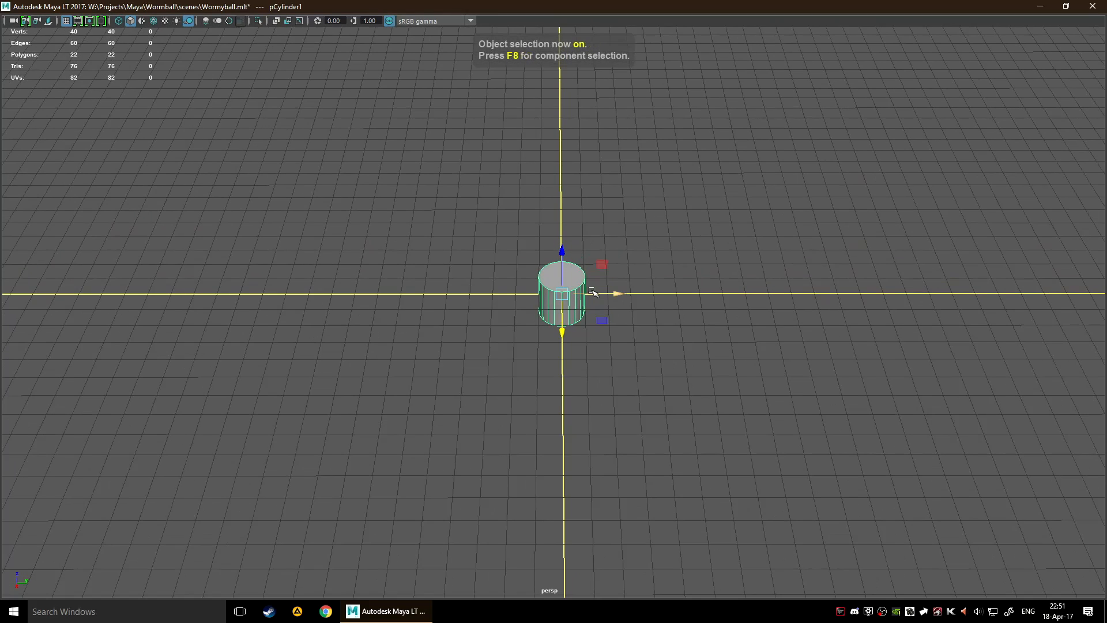
key(Delete)
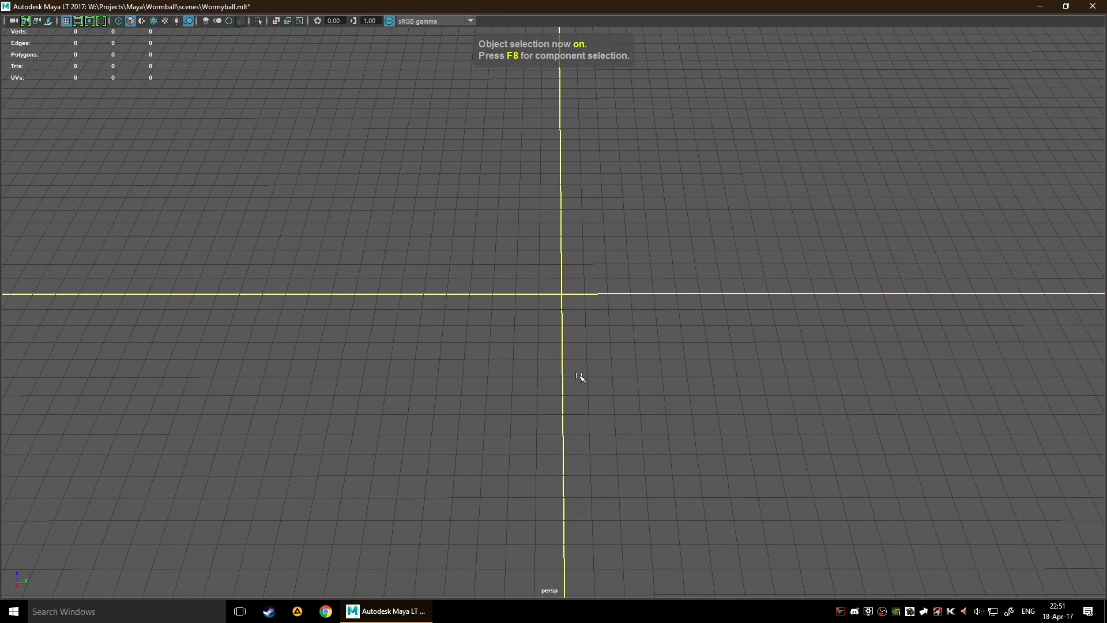
- Draw a CV curve with five control points sweeping across the middle of the grid and finish it
key(space)
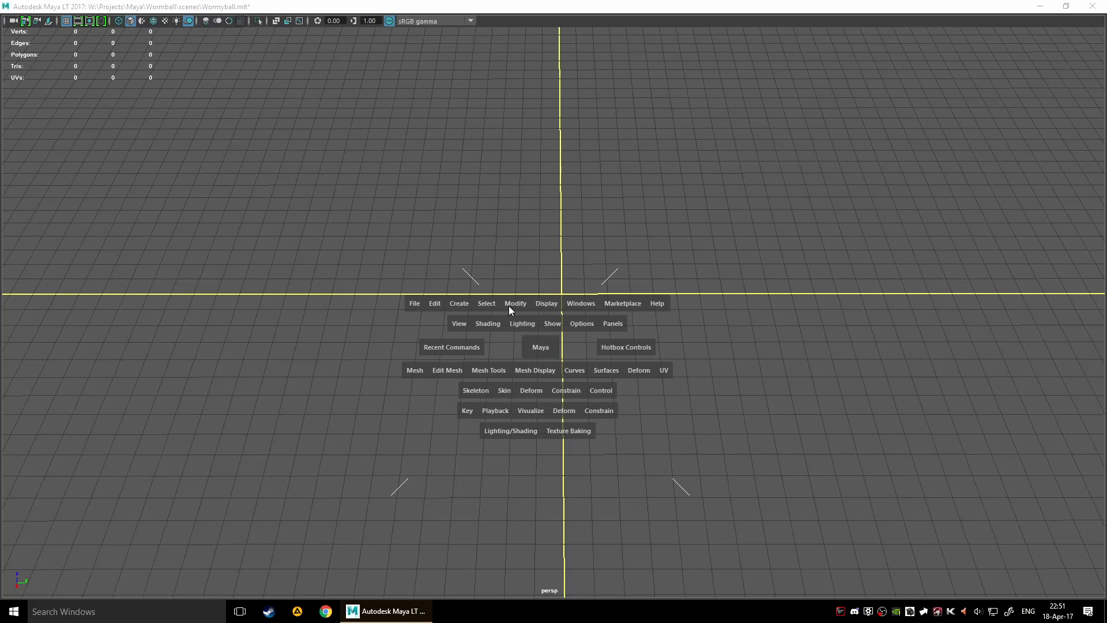
click(460, 303)
mouse_move(573, 385)
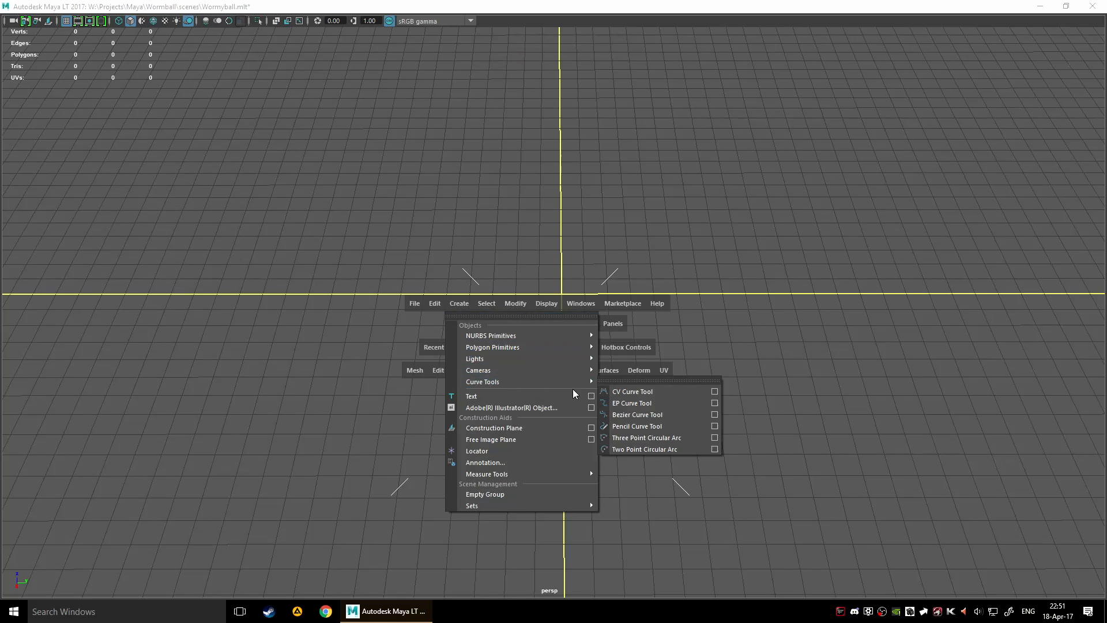
click(632, 391)
click(505, 353)
click(691, 183)
click(609, 470)
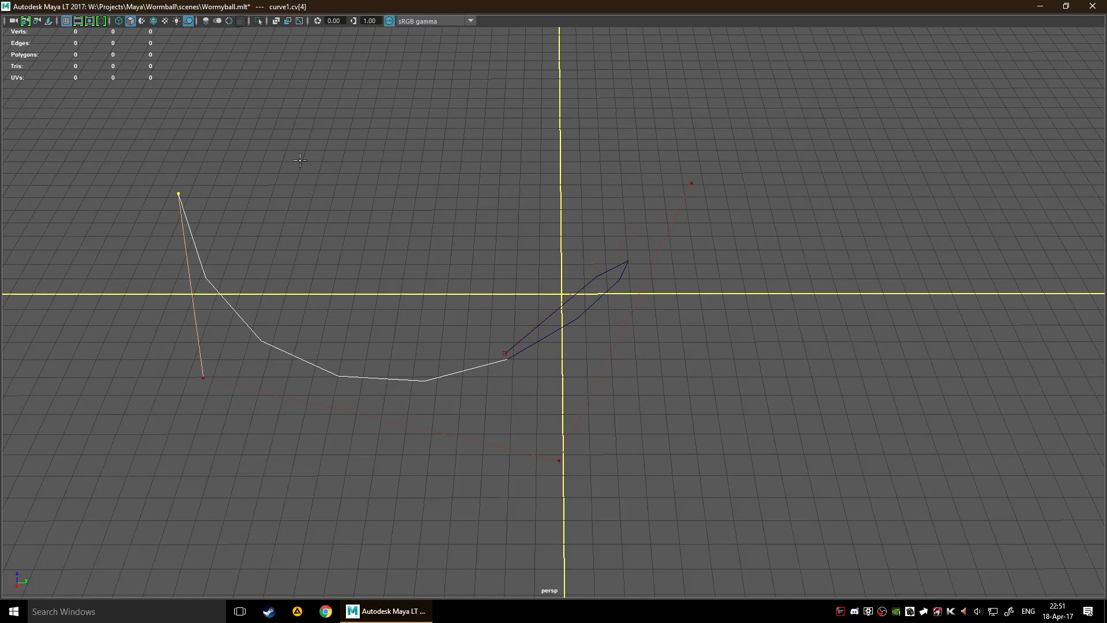
key(w)
- Examine the curve's context options for point editing, CV selection, move settings and component modes without applying any
shift+right_click(515, 354)
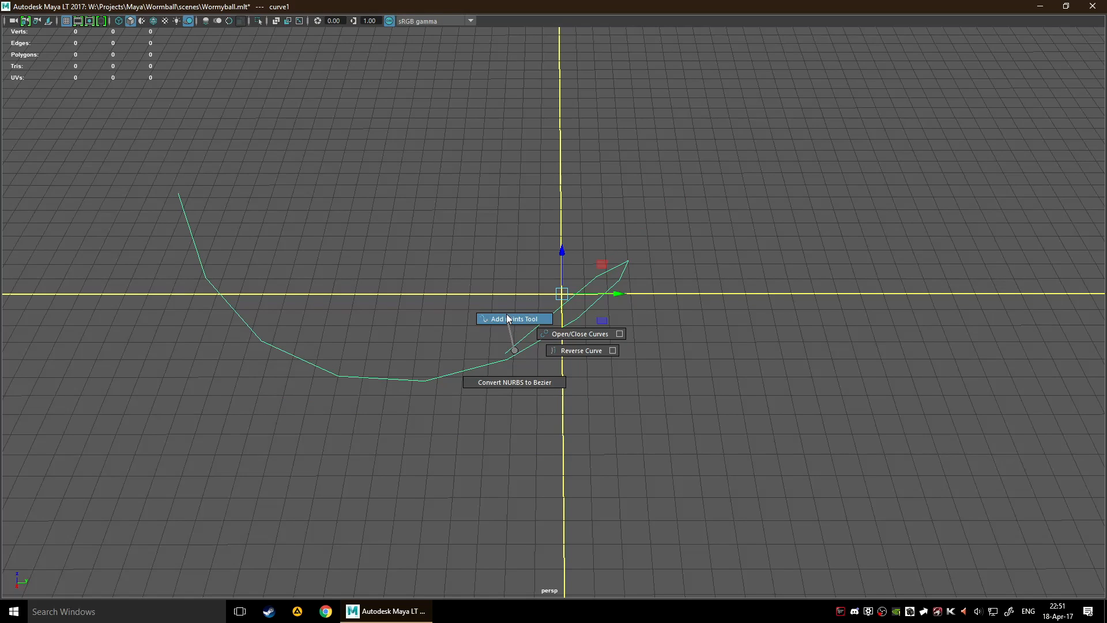
ctrl+right_click(514, 354)
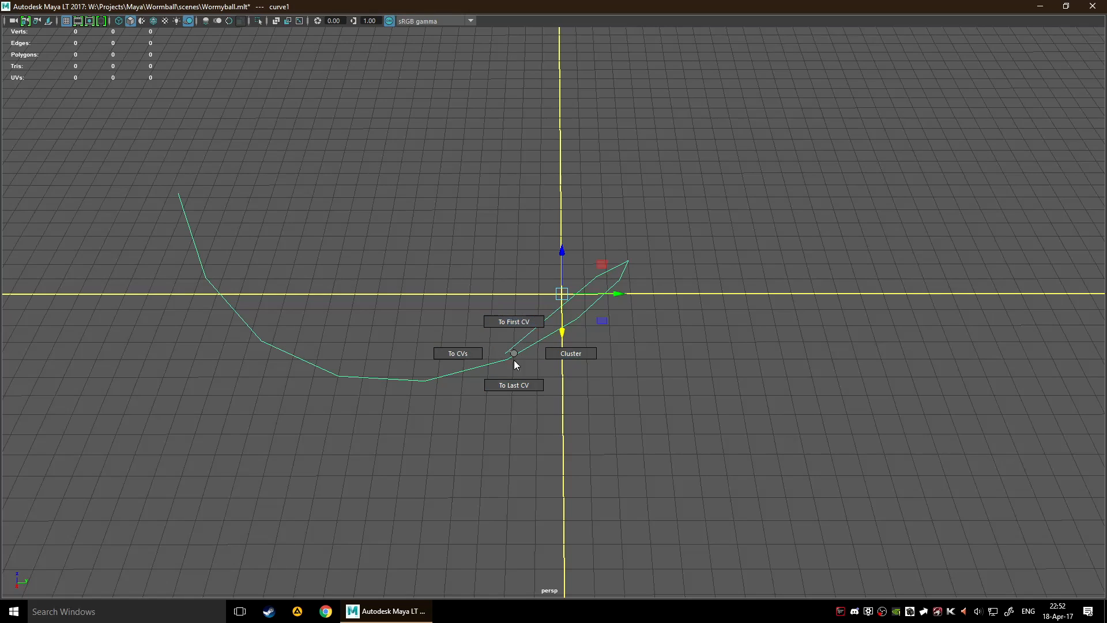
click(508, 353)
key(F8)
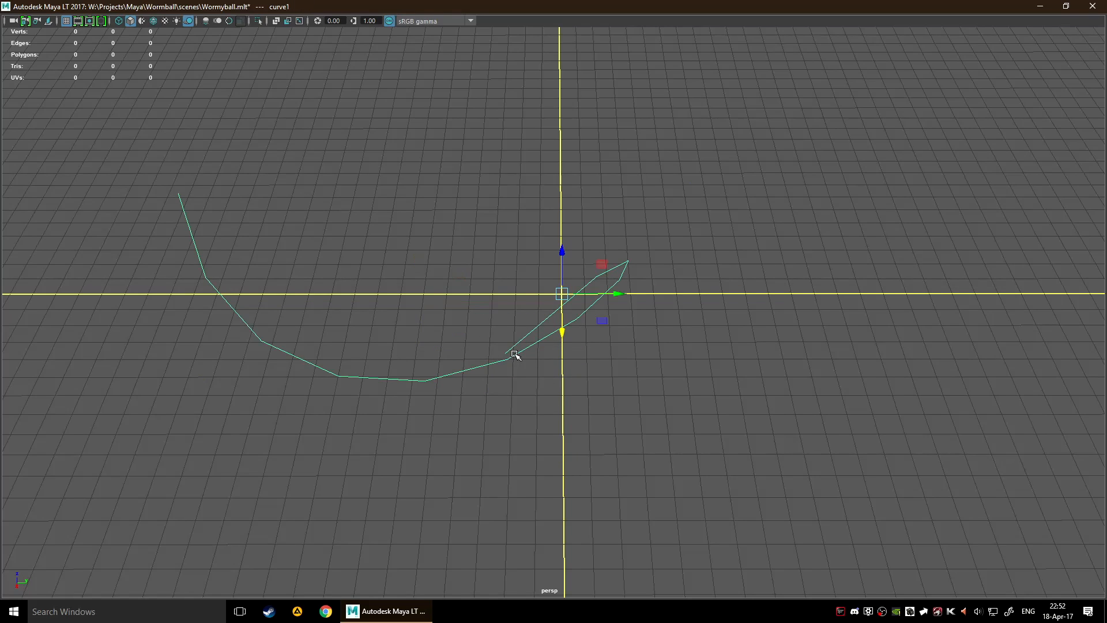
key(w)
drag(517, 351, 589, 351)
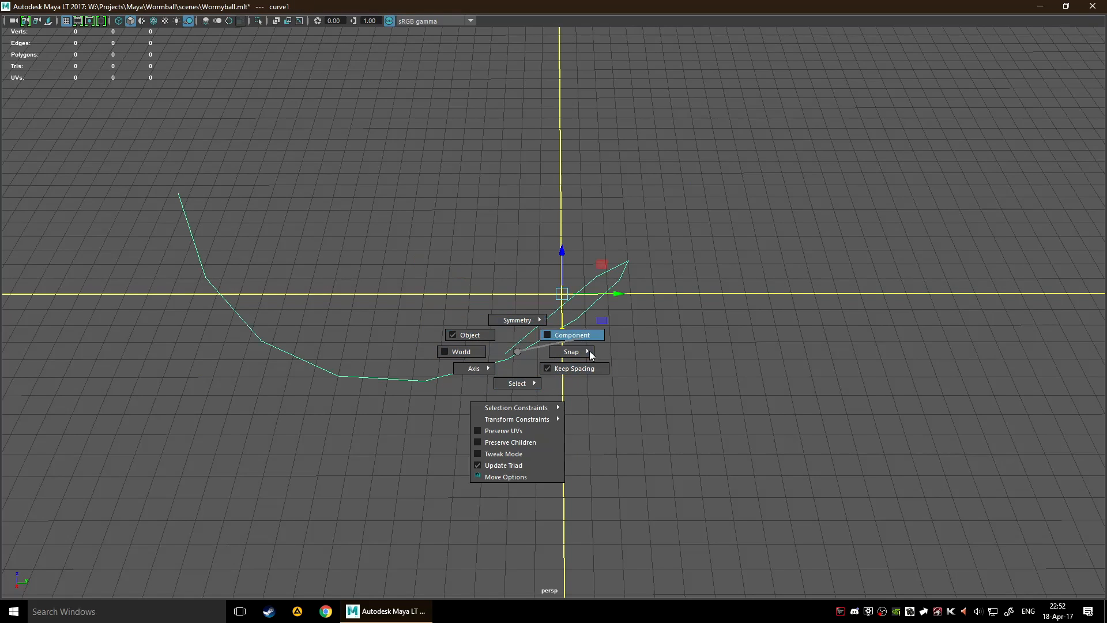
drag(517, 353, 518, 353)
shift+right_click(517, 353)
right_click(516, 351)
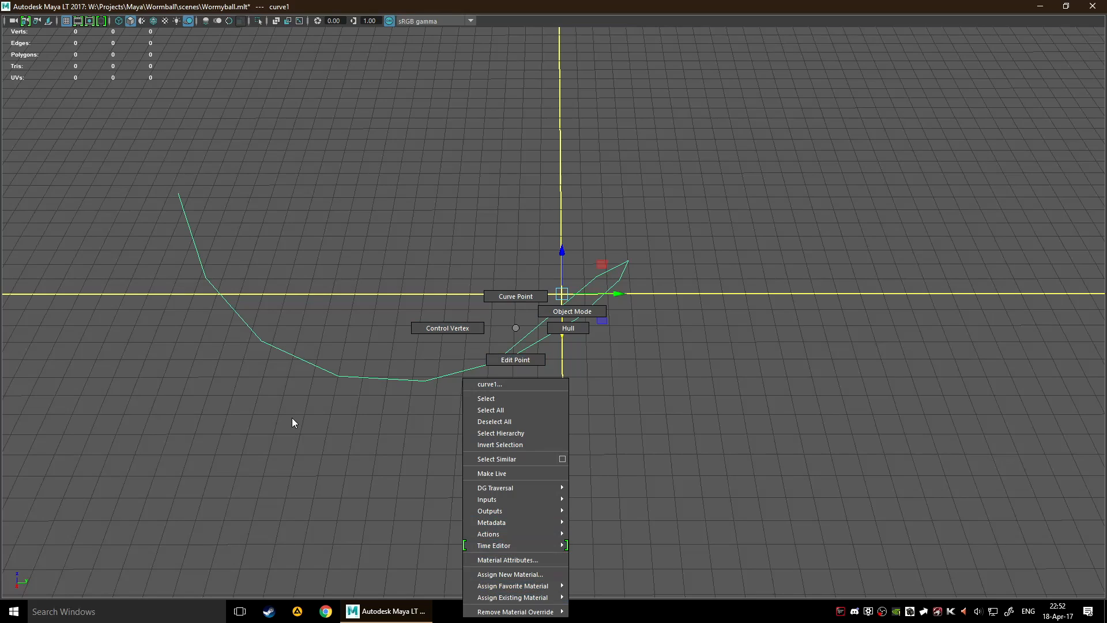
click(304, 405)
- Select the whole curve and delete it
scroll(326, 389, down, 5)
drag(339, 223, 856, 425)
key(Delete)
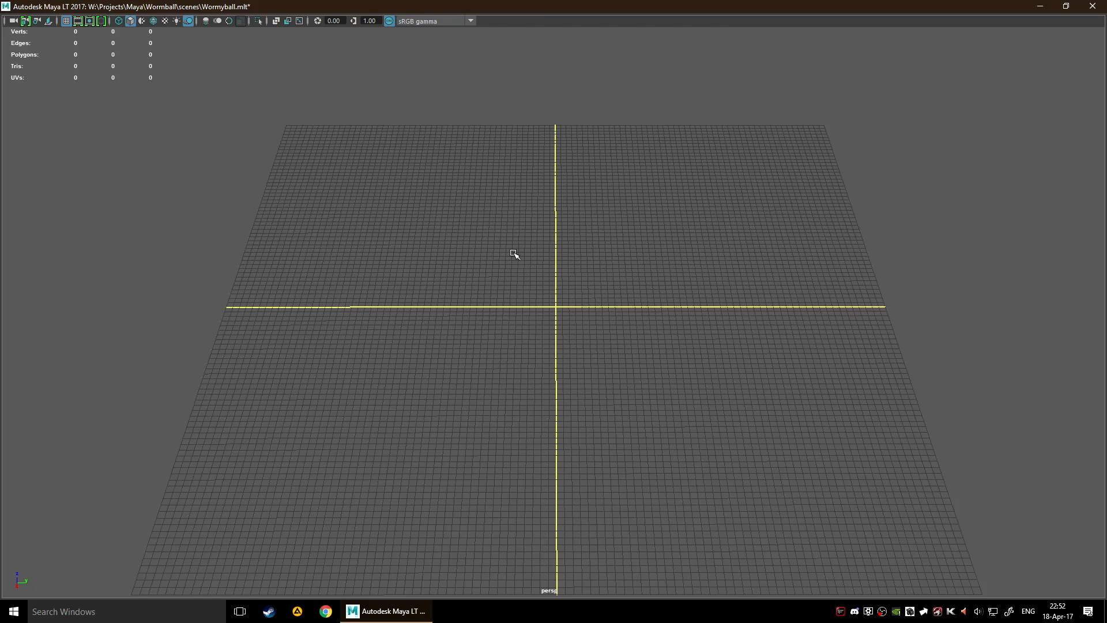
key(space)
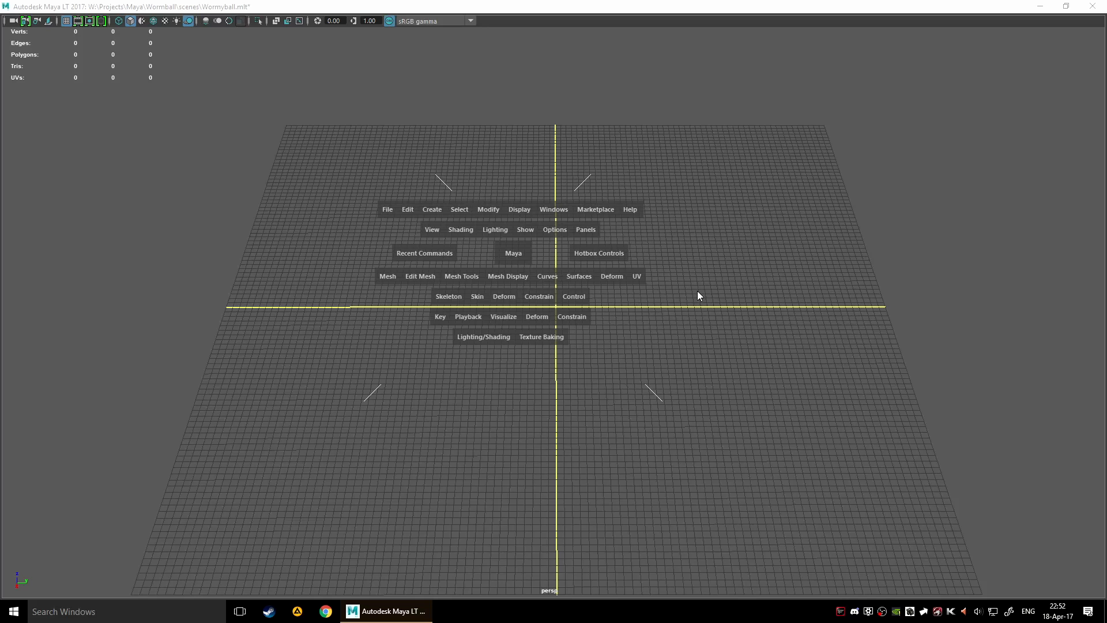
right_click(589, 278)
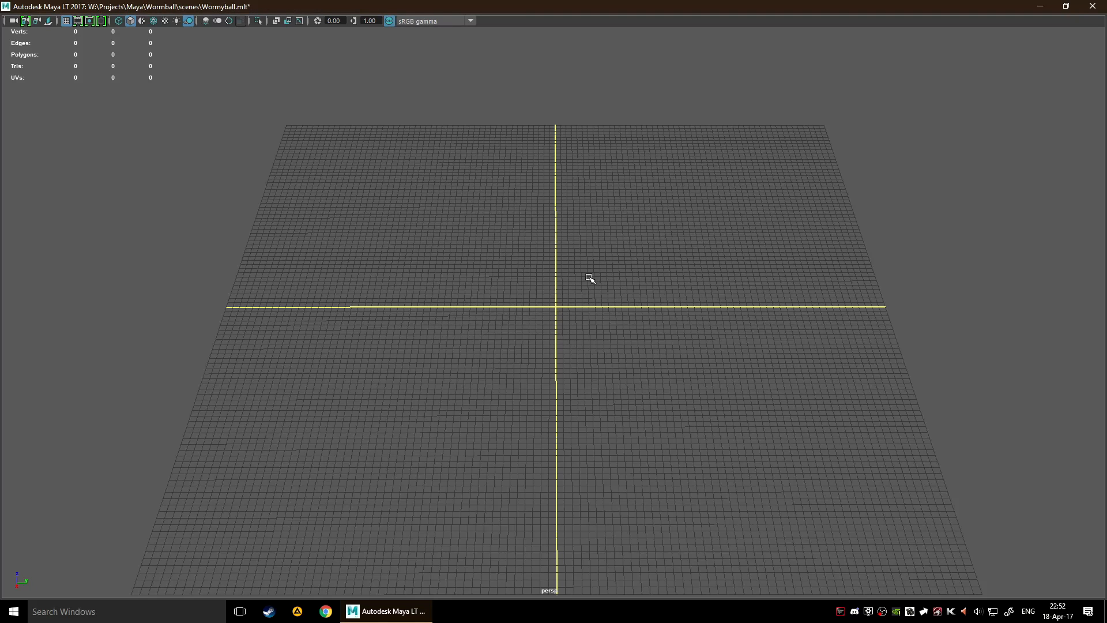
scroll(564, 258, down, 5)
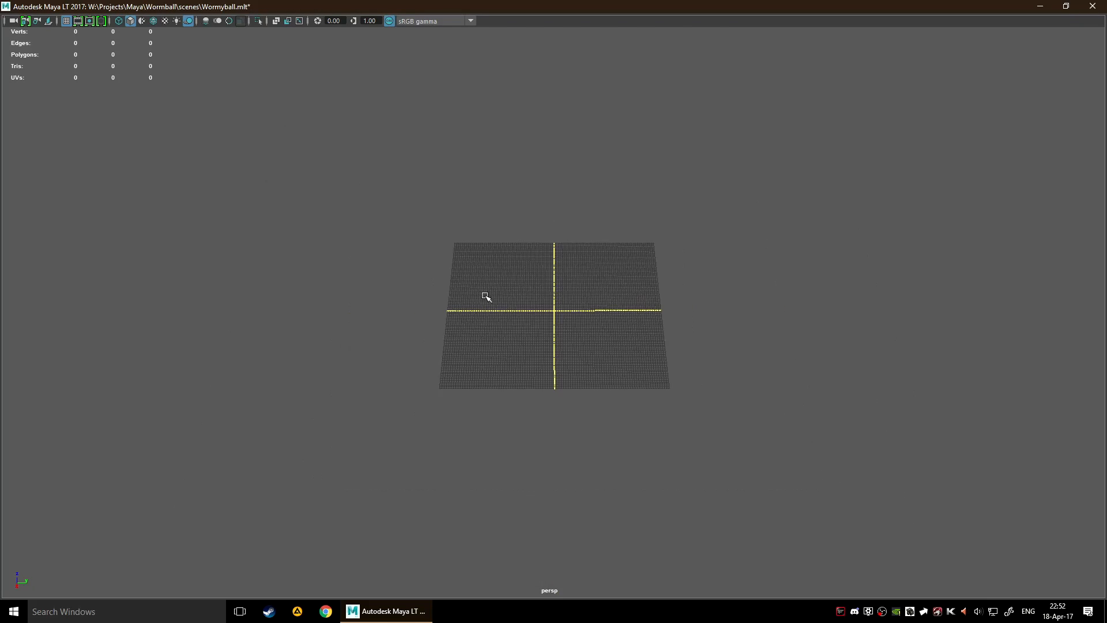
scroll(484, 294, up, 7)
scroll(410, 284, down, 7)
scroll(507, 315, up, 3)
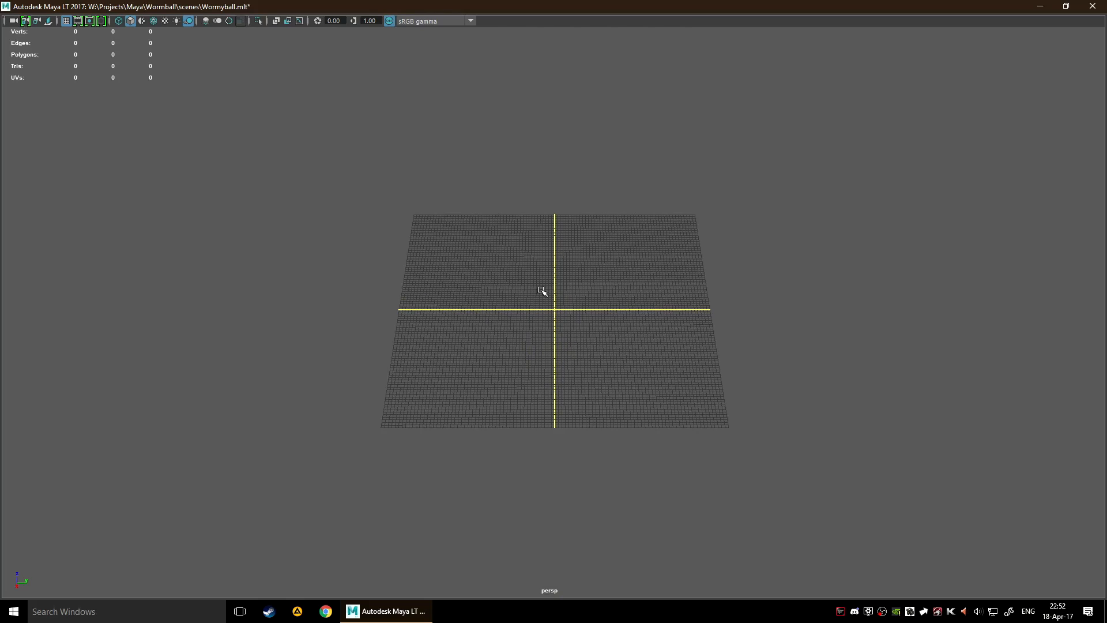
scroll(526, 284, down, 2)
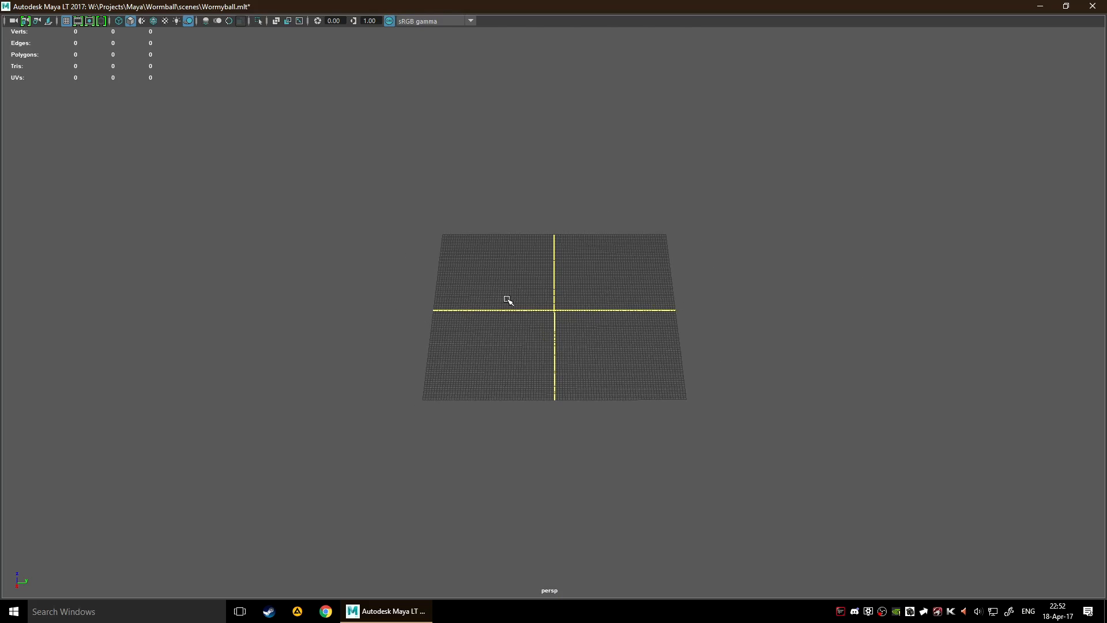
scroll(603, 320, up, 2)
scroll(598, 317, up, 2)
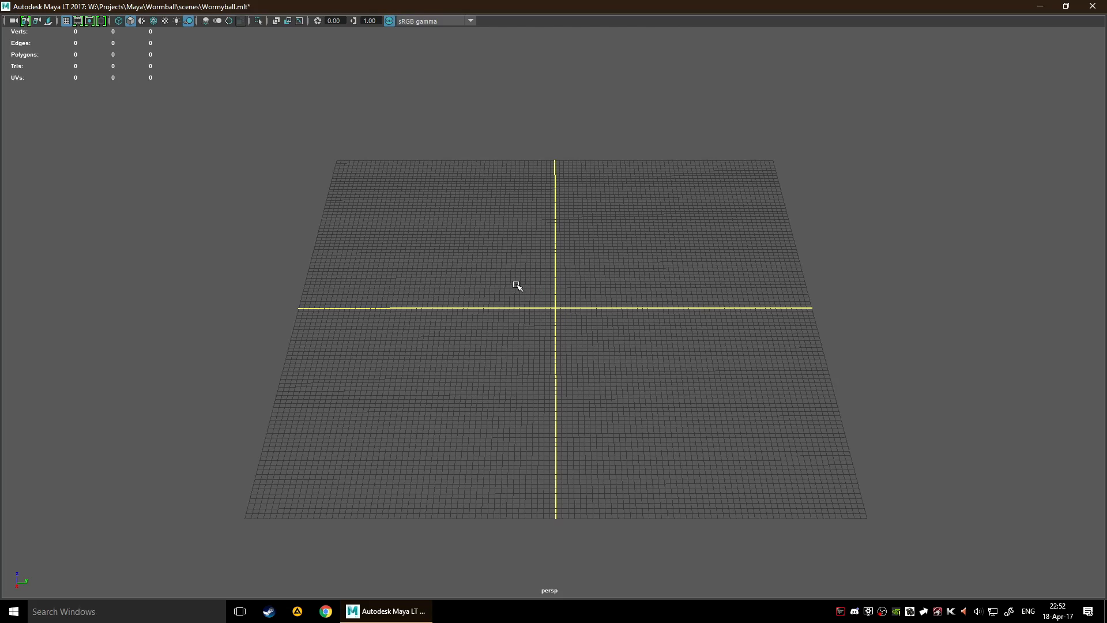
- Create a polygon cone with radius 1, height 200 and 20 axis divisions along the Y axis
shift+right_drag(496, 292, 467, 307)
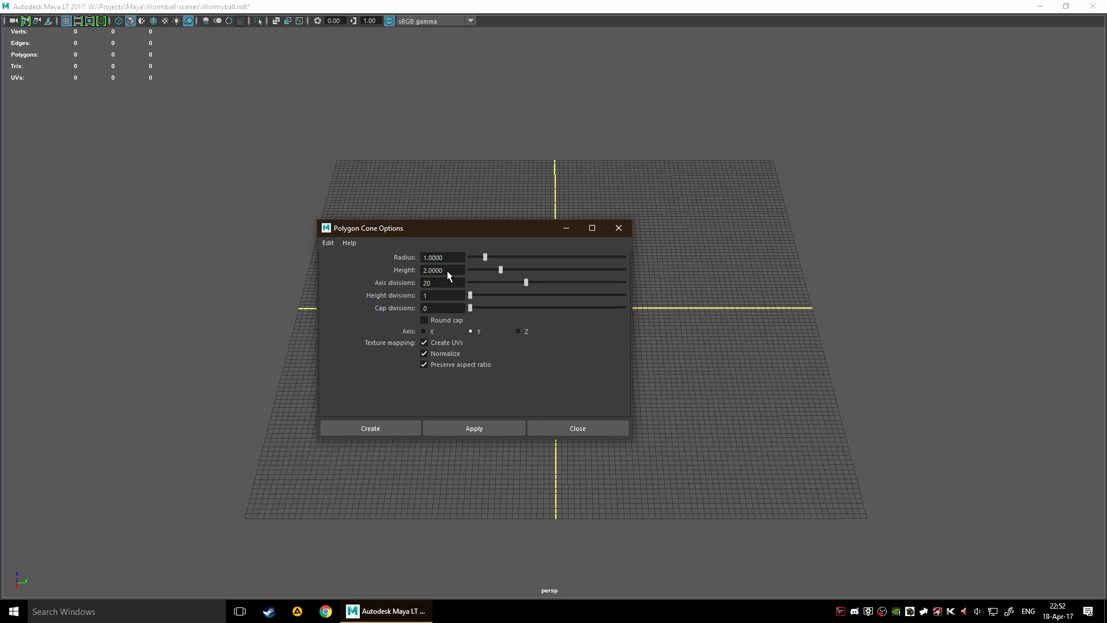
text(20)
click(365, 424)
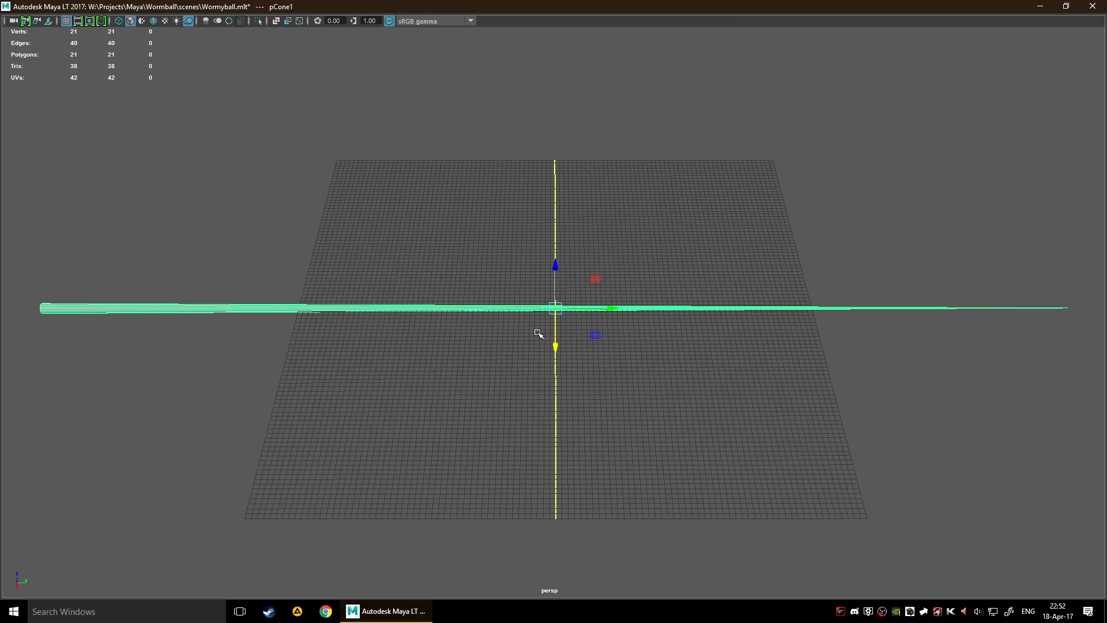
- Delete the sideways cone and create a new one with height 200 along the Z axis
key(Delete)
shift+right_click(540, 313)
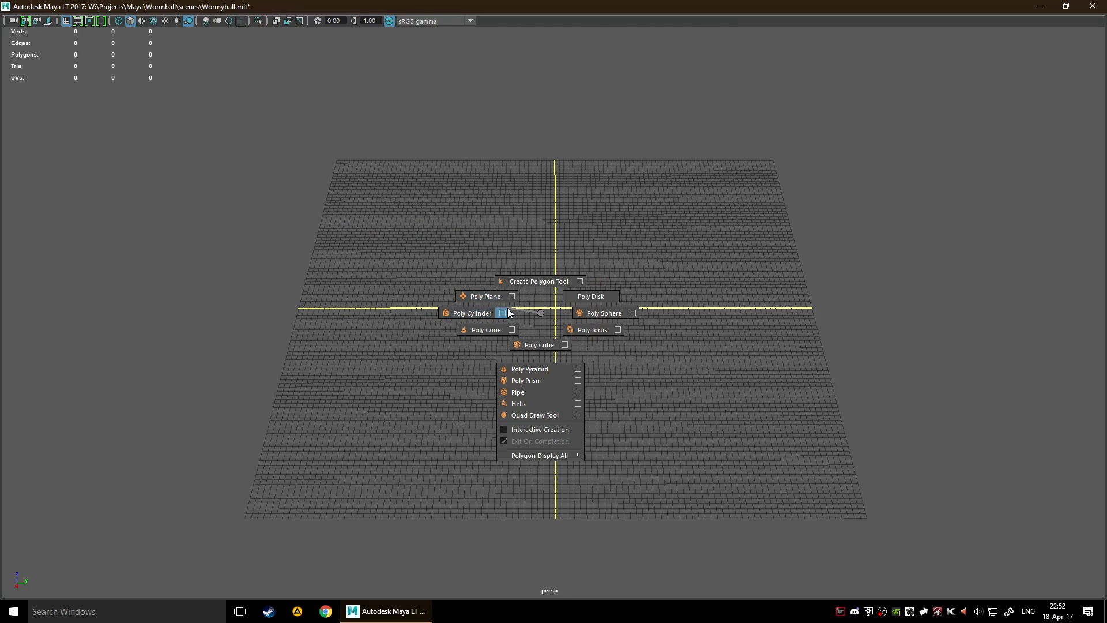
click(511, 329)
click(518, 331)
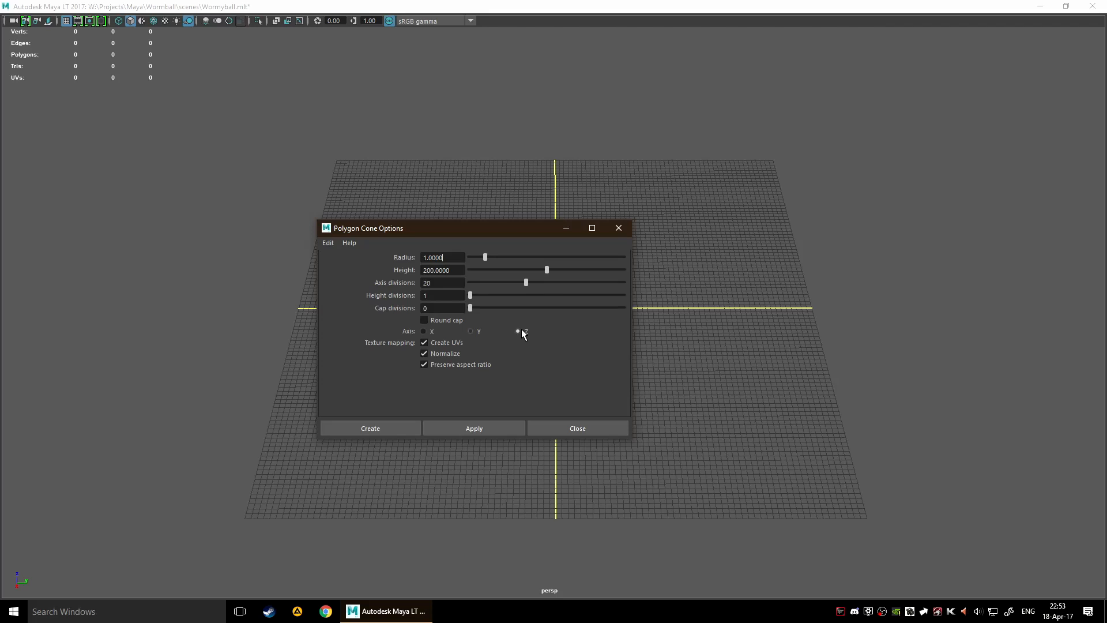
click(369, 427)
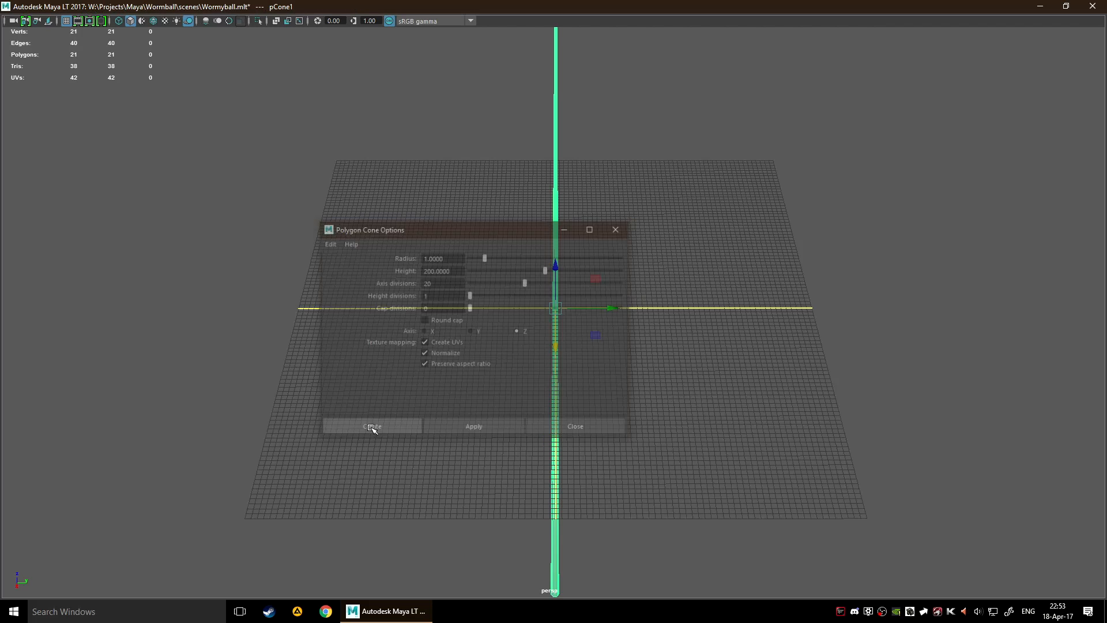
- Raise the cone along the Z axis until its base sits on the grid
scroll(590, 396, down, 5)
alt+drag(552, 269, 625, 368)
scroll(493, 362, up, 3)
scroll(597, 347, down, 4)
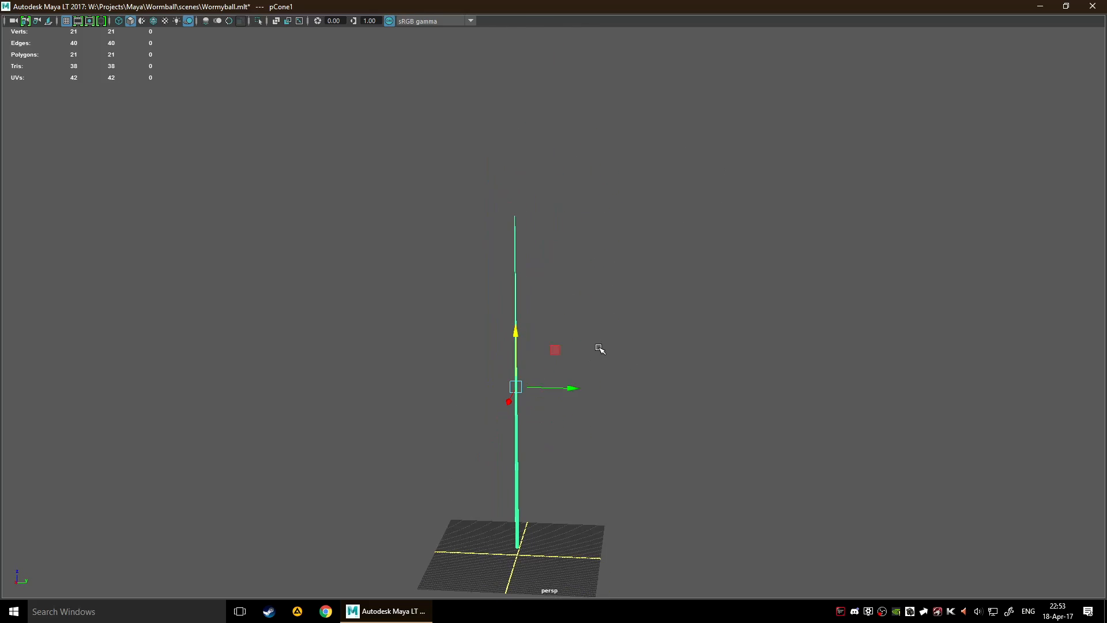
- Try scaling the cone along the Y axis and undo the scaling
alt+drag(609, 397, 661, 396)
key(r)
drag(593, 397, 1104, 320)
scroll(894, 420, down, 5)
key(ctrl+z)
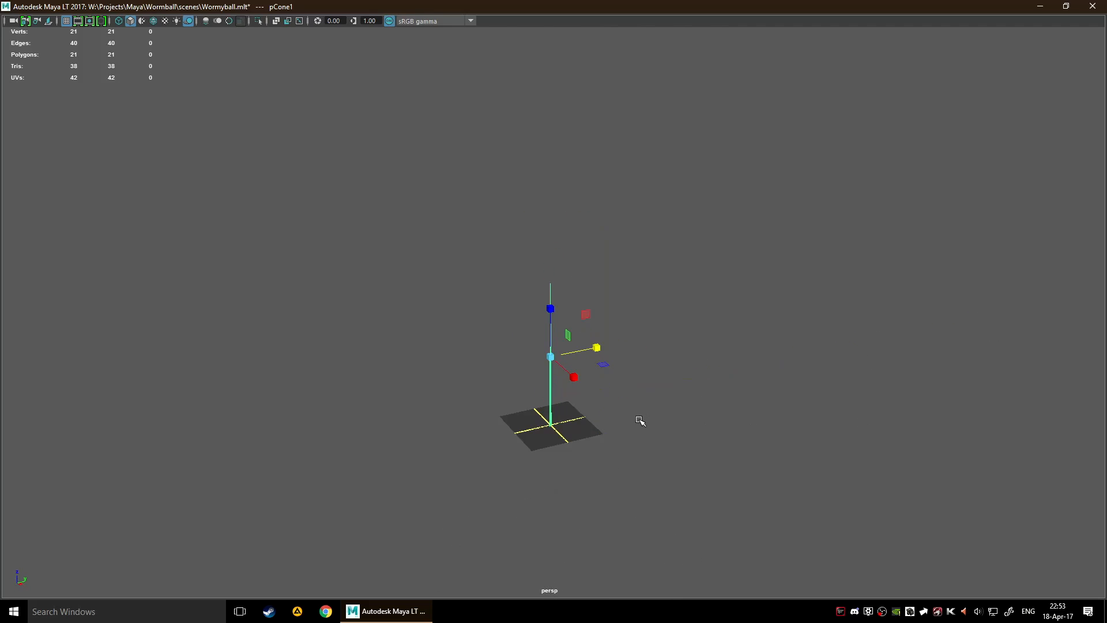
- Scale the cone up in X and Y together until its base covers much of the grid's width
alt+drag(640, 421, 750, 415)
alt+drag(801, 368, 1105, 490)
scroll(620, 455, down, 5)
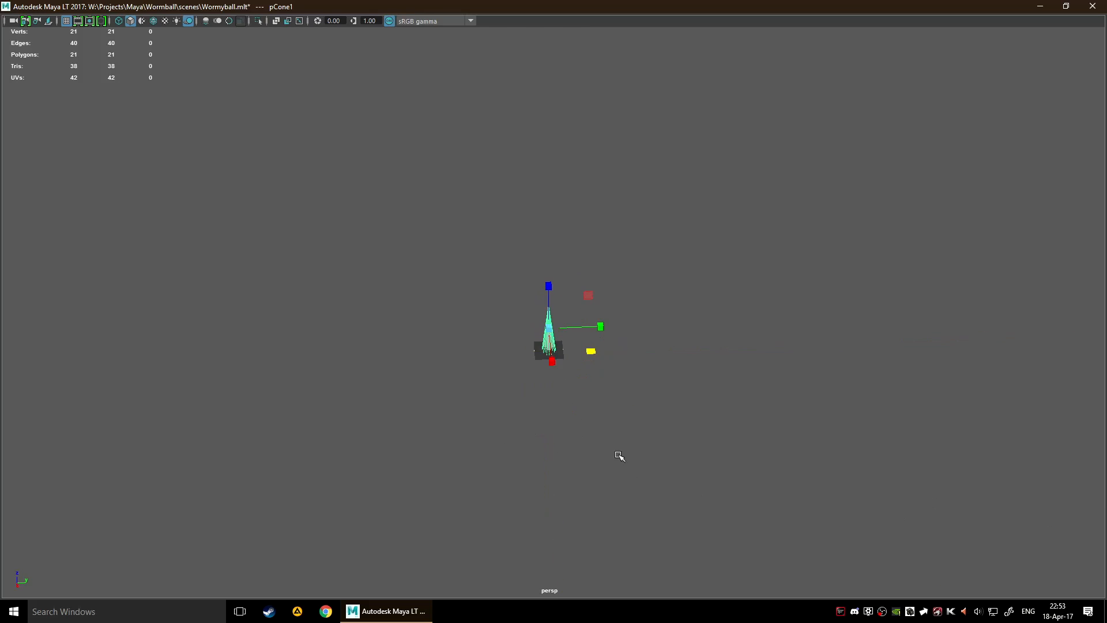
drag(591, 349, 587, 380)
scroll(587, 381, up, 8)
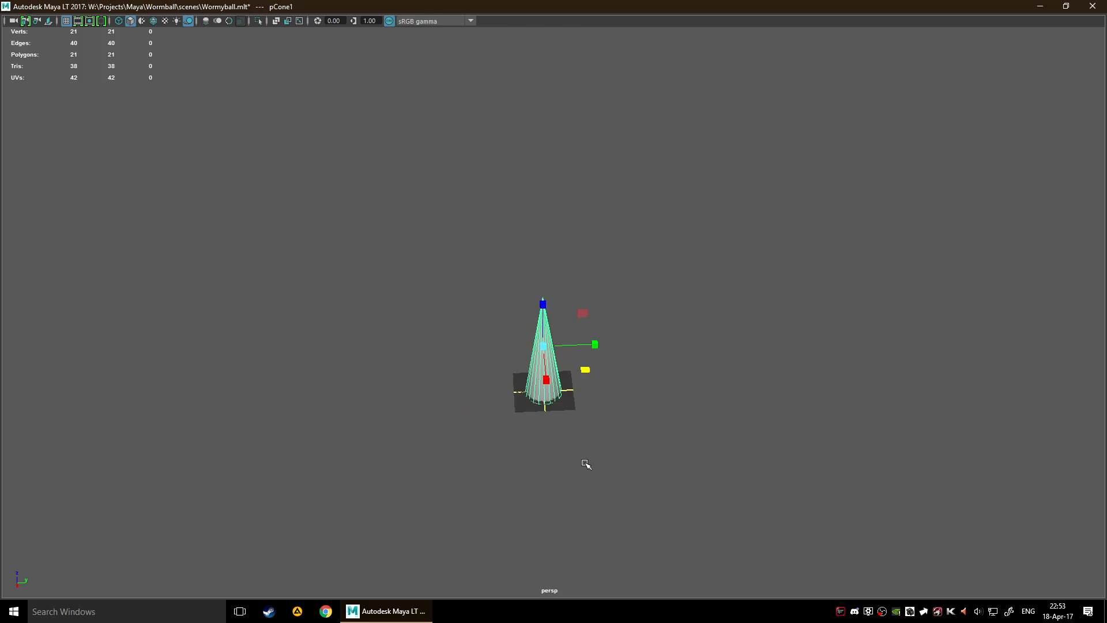
- Deselect the cone and examine its base against the grid up close
click(687, 461)
alt+middle_drag(650, 497, 628, 412)
scroll(625, 416, up, 4)
scroll(566, 407, down, 2)
scroll(531, 358, up, 3)
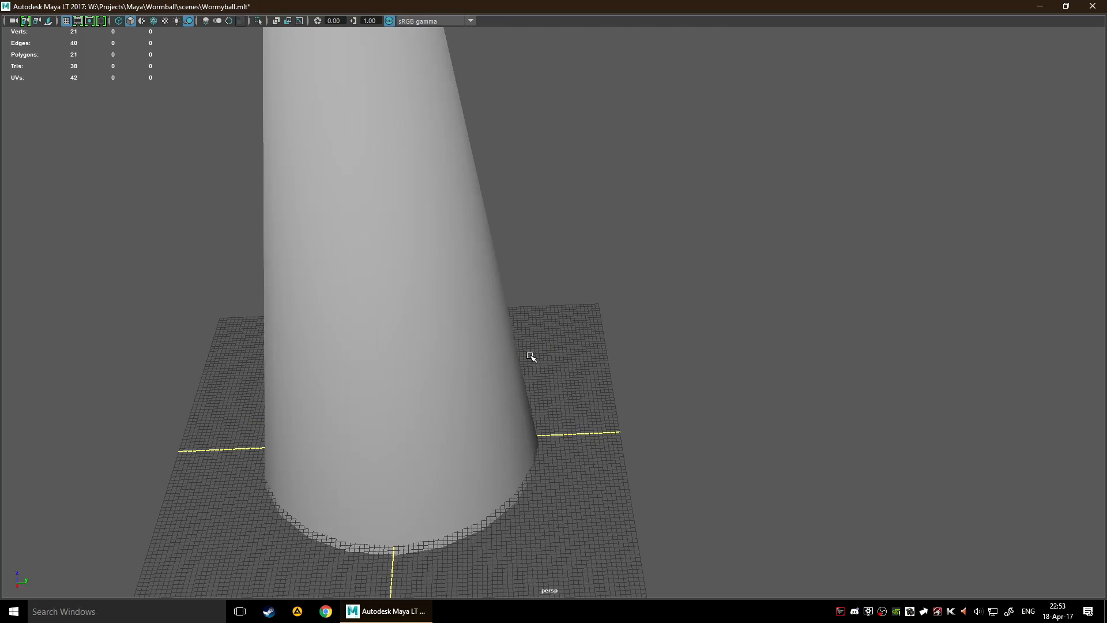
- Select the cone and widen it in X and Y together until its base extends beyond the grid's edges
scroll(513, 328, down, 6)
drag(445, 167, 533, 228)
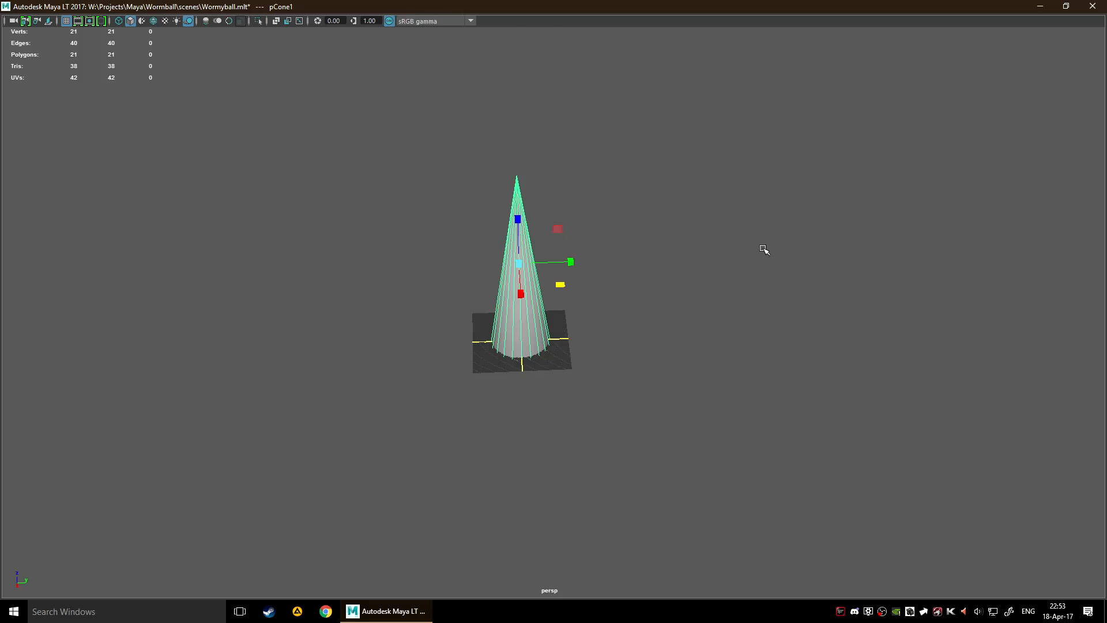
key(ctrl+z)
key(ctrl+z)
key(ctrl+z)
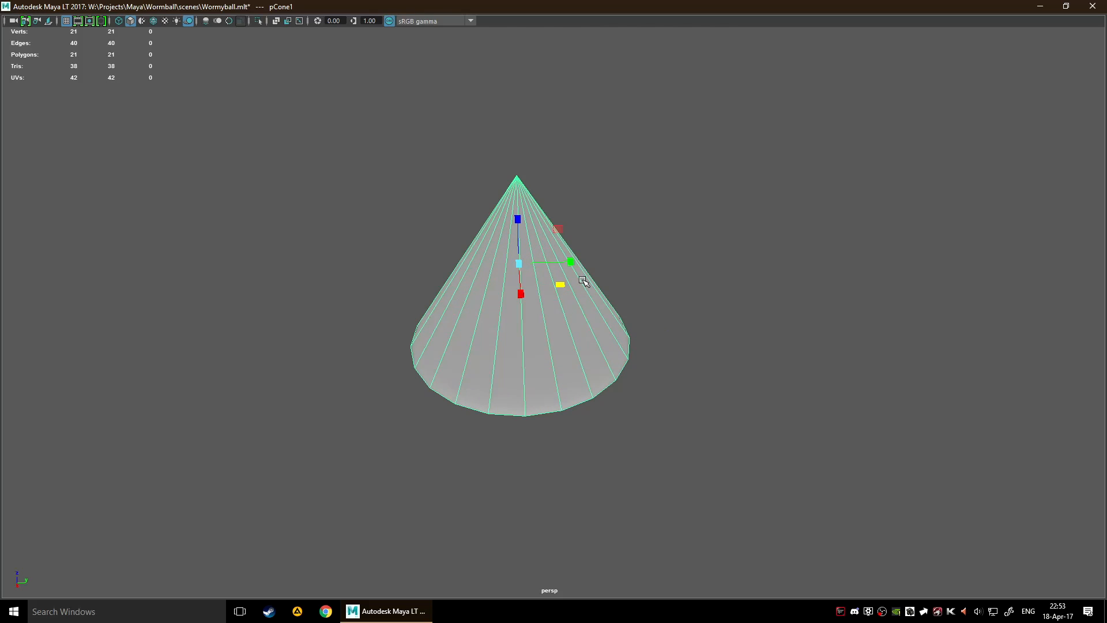
- Delete the cone, leaving the grid empty
key(q)
click(487, 209)
drag(393, 195, 820, 321)
key(Delete)
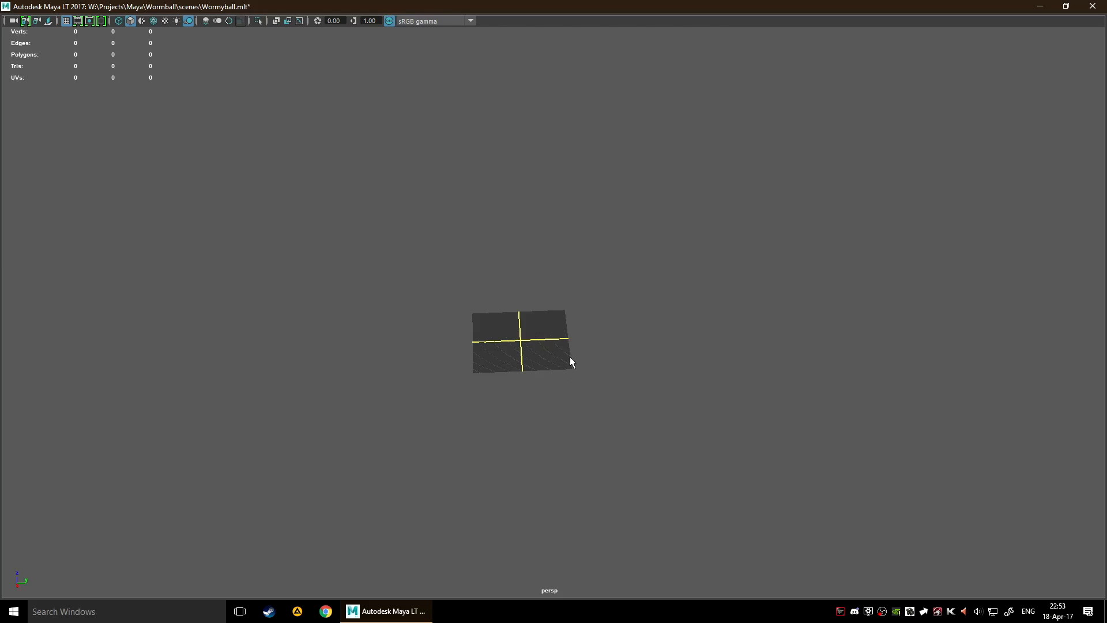
mouse_move(570, 361)
alt+mouse_down()
mouse_move(594, 359)
mouse_move(566, 341)
alt+mouse_up()
alt+right_drag(586, 328, 640, 329)
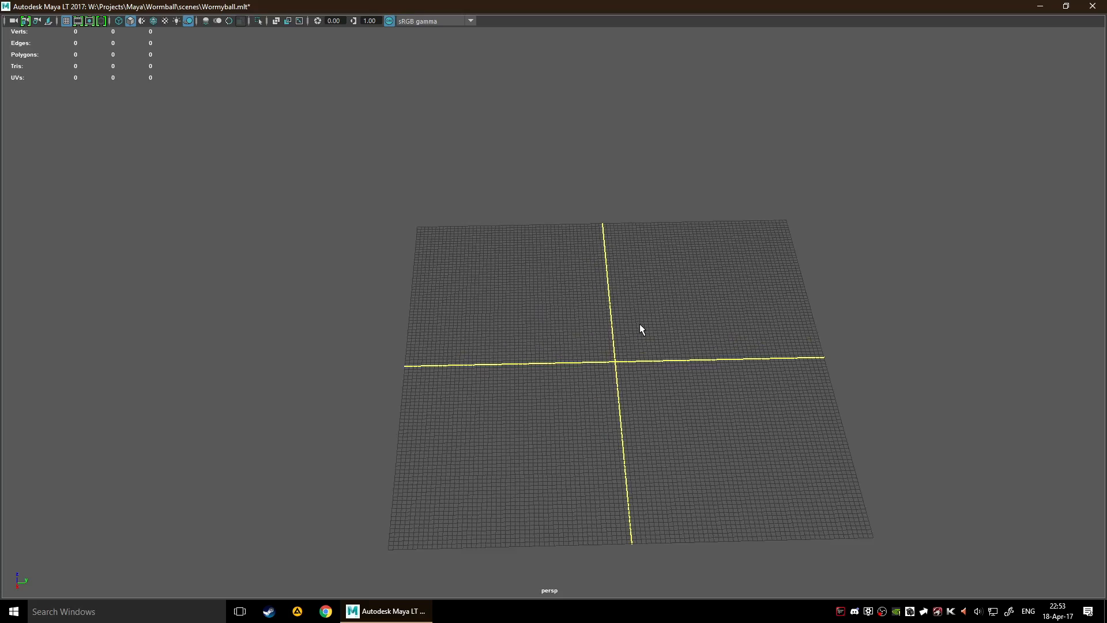
alt+drag(640, 329, 584, 325)
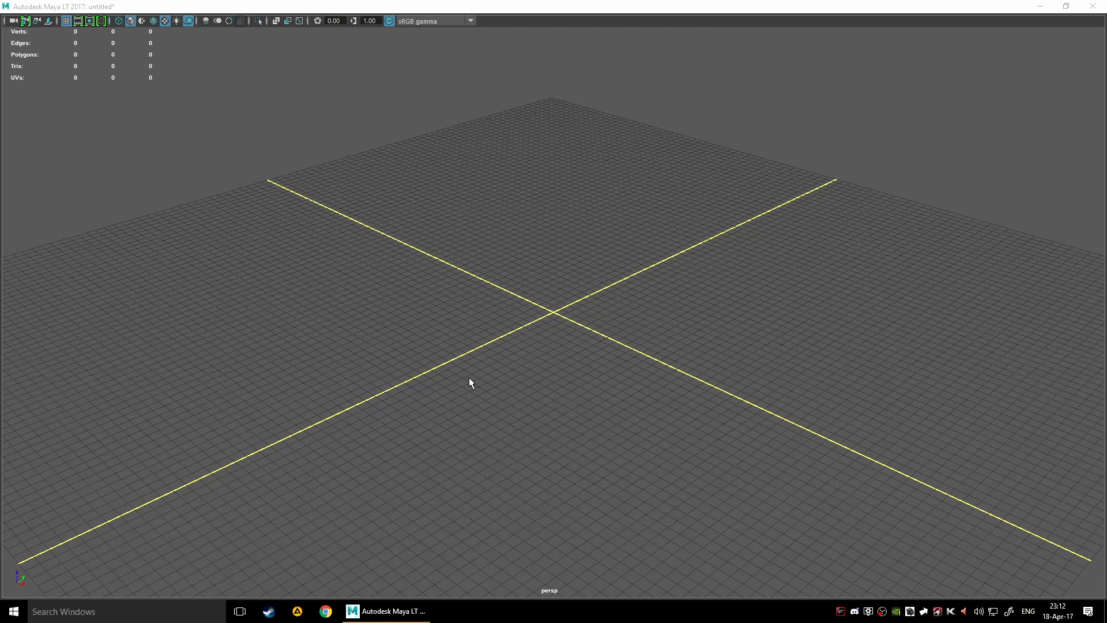
- Create a polygon cube at the centre of the untitled scene's grid and frame it
shift+right_click(496, 385)
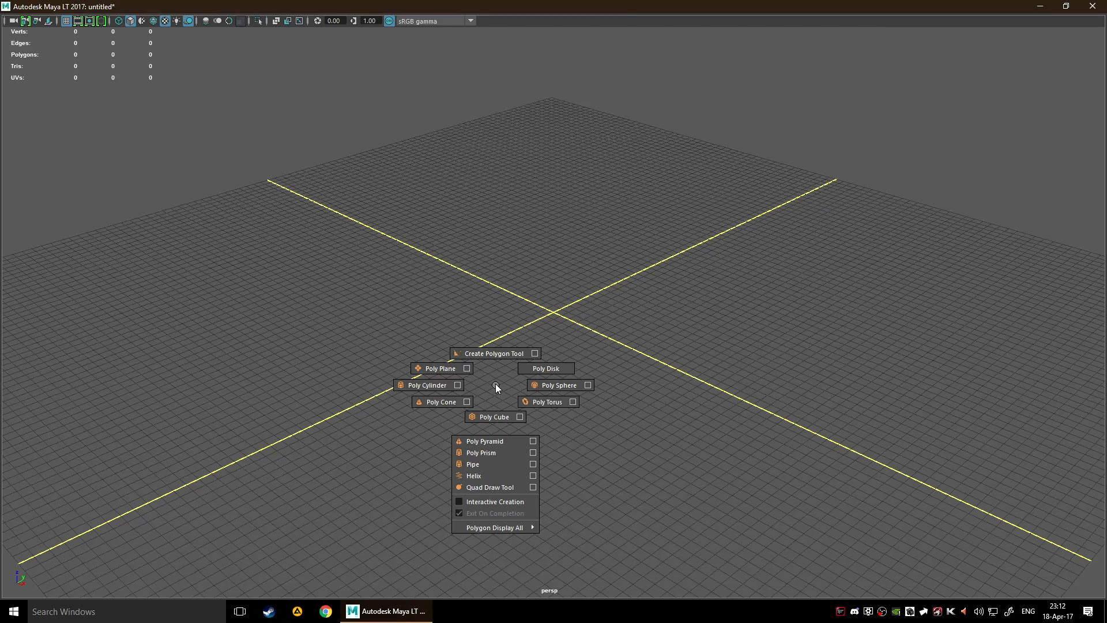
shift+right_drag(453, 404, 497, 420)
key(f)
alt+drag(679, 367, 651, 398)
alt+right_drag(743, 402, 666, 402)
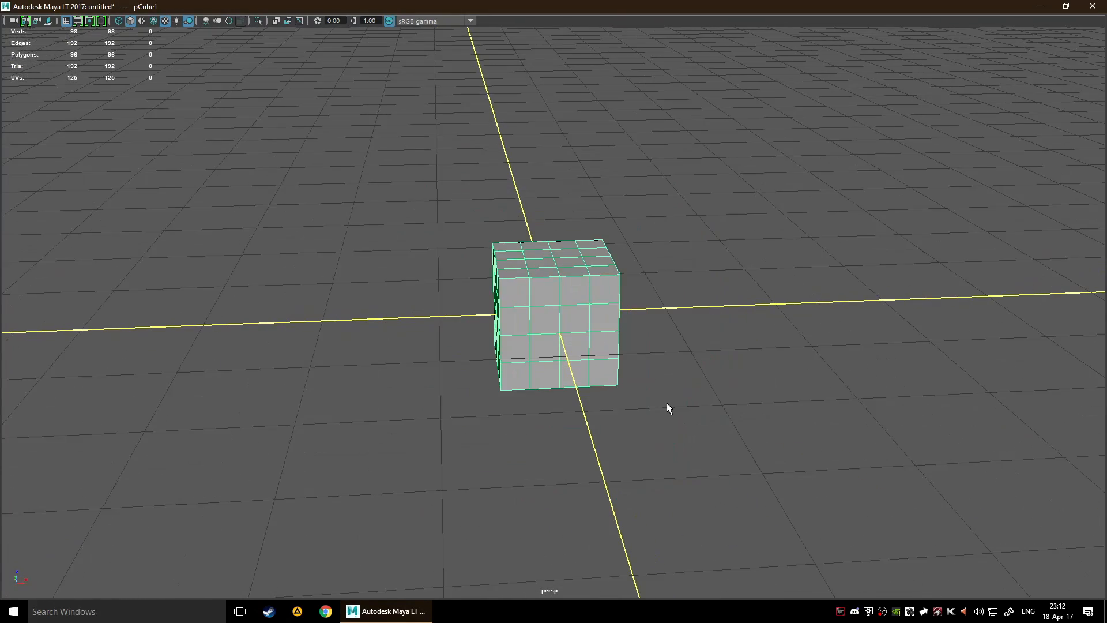
- Scale the cube down along the X axis into a thin slab about a quarter of its original width
alt+drag(687, 403, 665, 406)
alt+right_drag(665, 406, 612, 350)
key(w)
key(r)
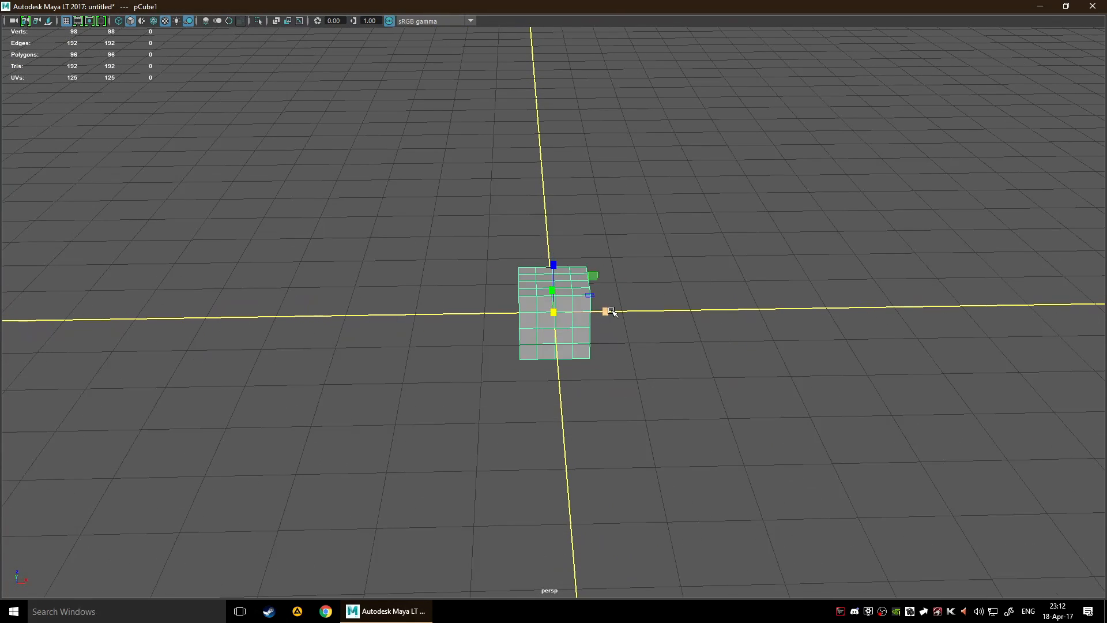
drag(607, 312, 572, 312)
click(645, 333)
- Duplicate the slab and move the copy one grid square along the X axis
drag(450, 252, 729, 428)
scroll(736, 355, down, 3)
key(ctrl+d)
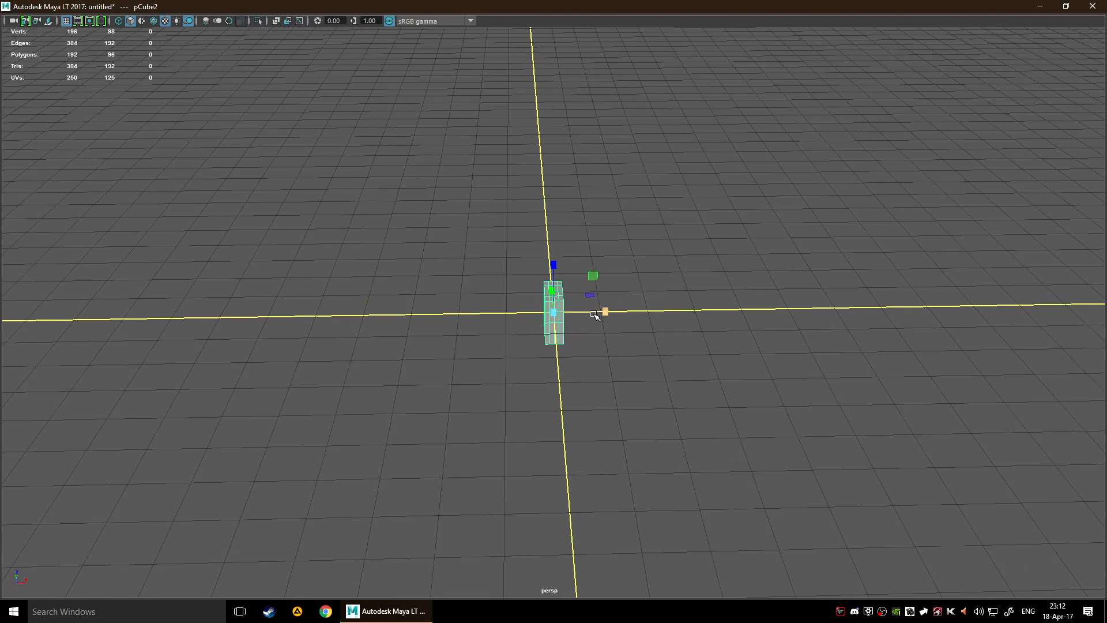
key(w)
drag(600, 312, 631, 315)
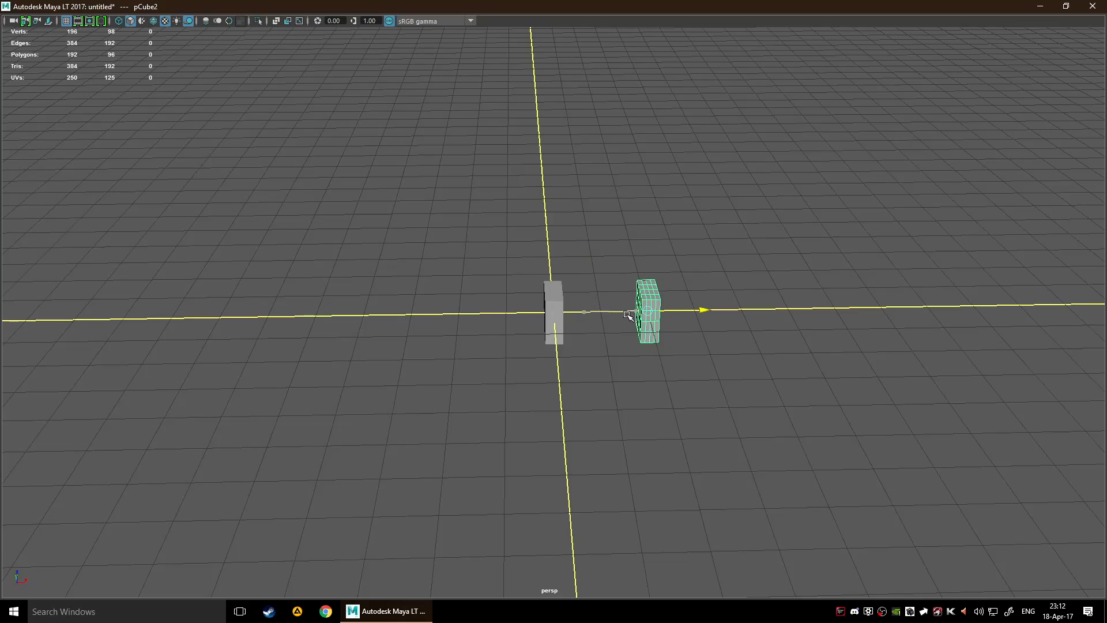
key(ctrl+z)
scroll(700, 342, down, 3)
scroll(691, 336, up, 3)
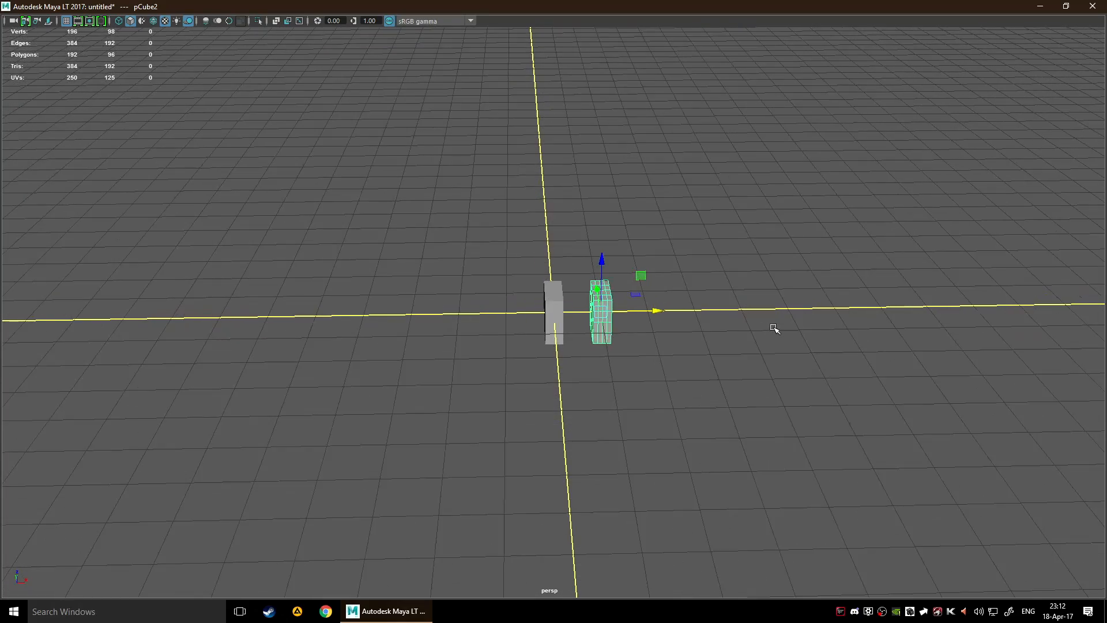
- Duplicate the second slab and place the third one grid square further along the X axis
alt+drag(773, 329, 747, 329)
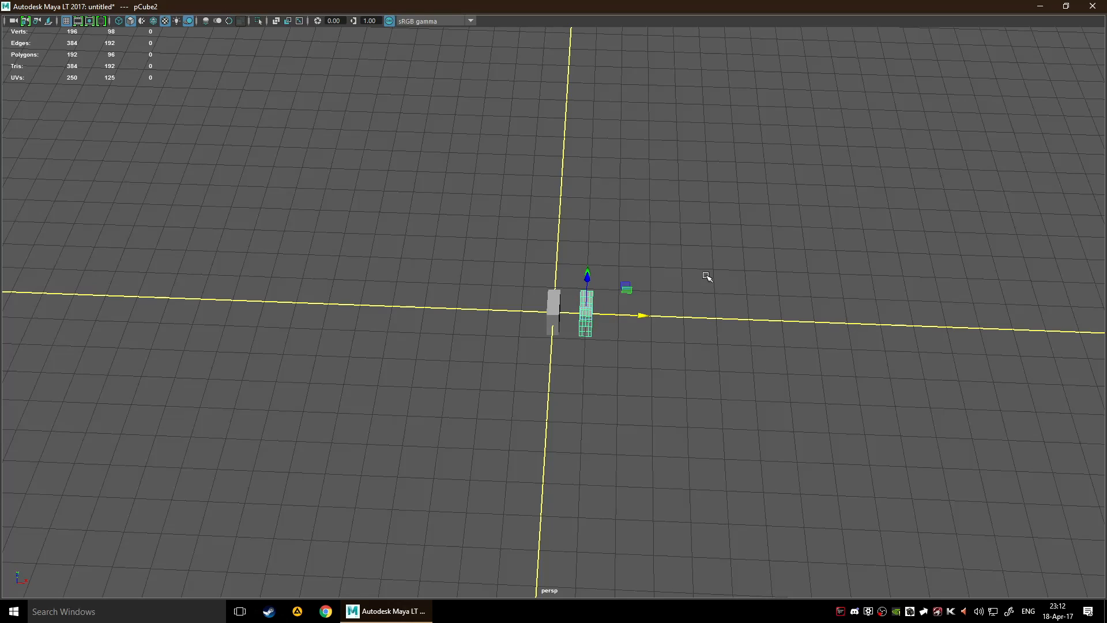
key(ctrl+d)
mouse_move(639, 312)
mouse_down()
mouse_move(630, 317)
mouse_move(660, 318)
mouse_move(631, 317)
mouse_up()
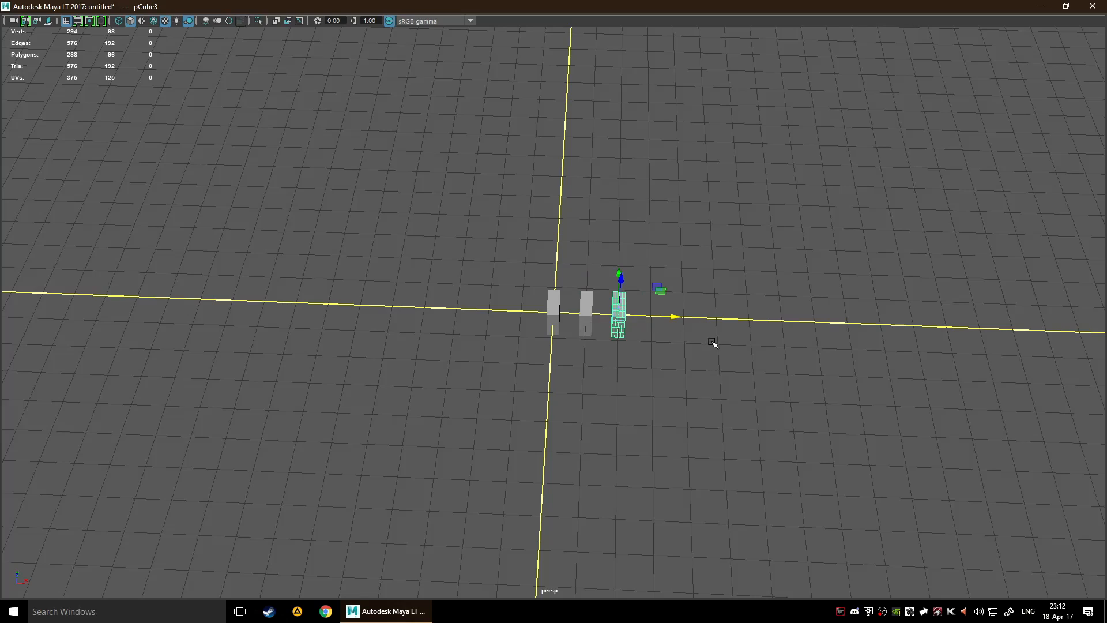
- Duplicate the second and third slabs together and offset the copied pair two grid squares along the X axis
alt+drag(717, 340, 661, 321)
drag(531, 297, 578, 360)
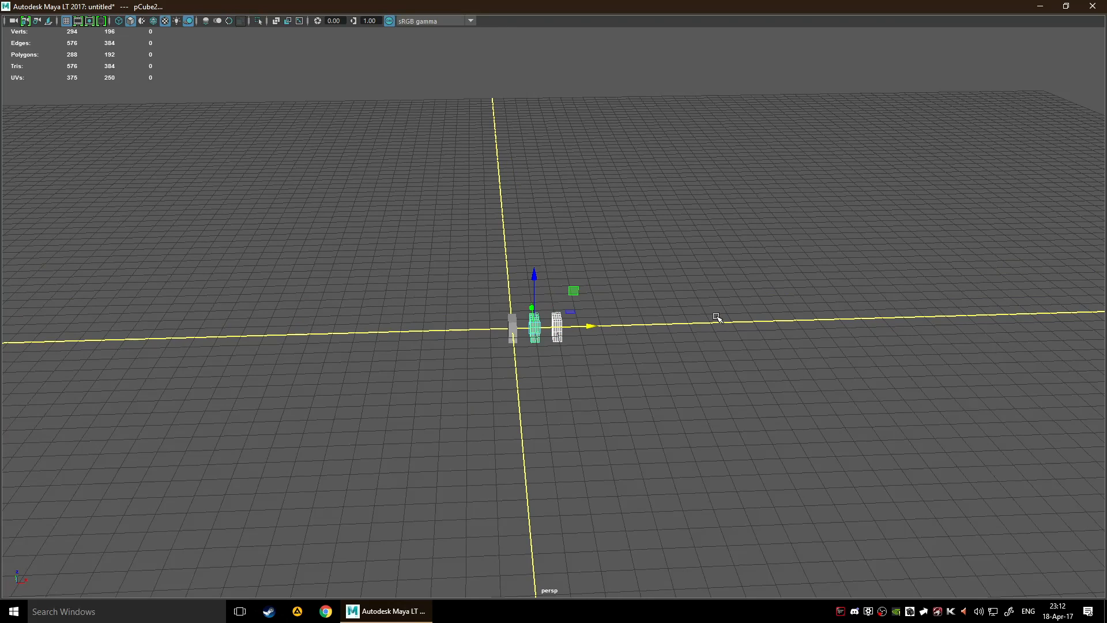
key(ctrl+d)
drag(590, 326, 681, 375)
key(ctrl+d)
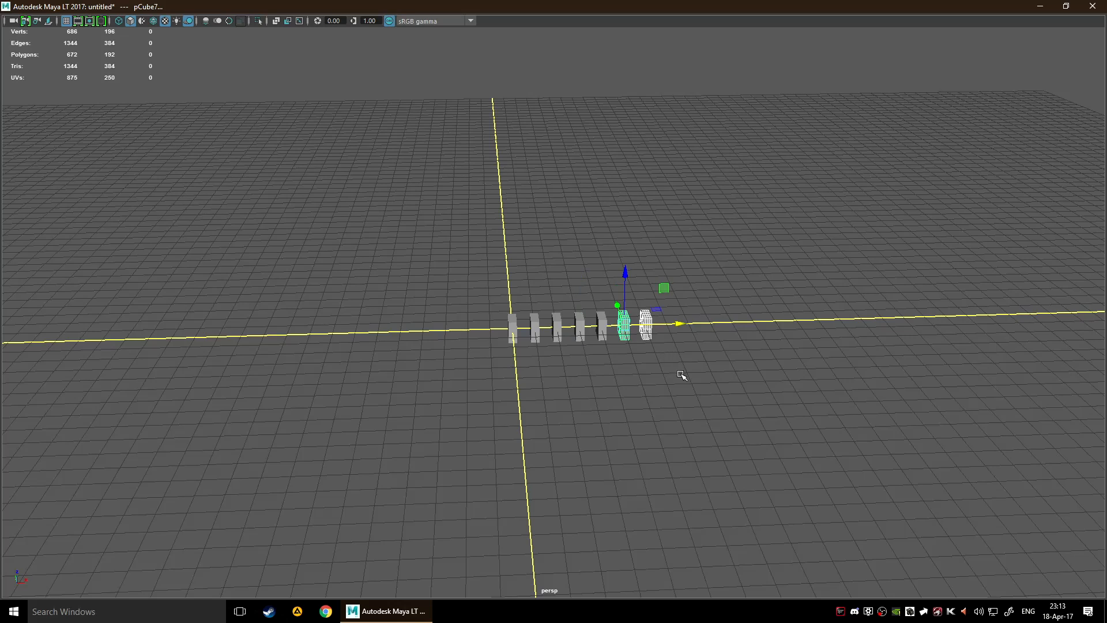
- Extend the row of slabs along the X axis with repeated Duplicate with Transform, and duplicate a block of 17 slabs
key(shift+d)
key(shift+d)
scroll(669, 383, down, 5)
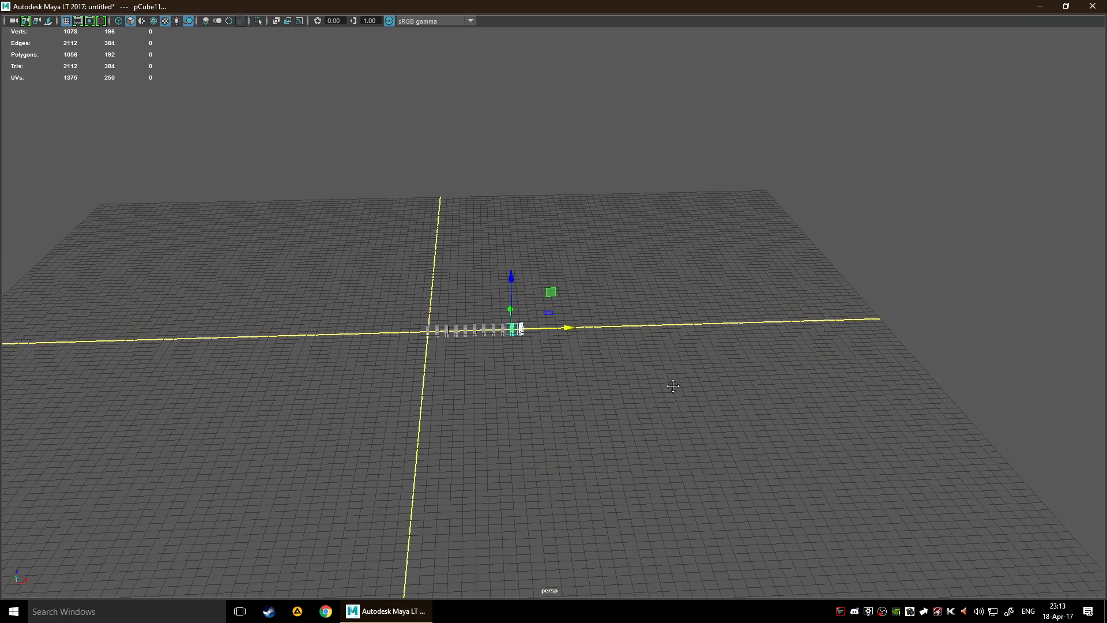
key(shift+d)
key(shift+d)
key(shift+d)
key(shift+d)
key(shift+d)
key(shift+d)
key(shift+d)
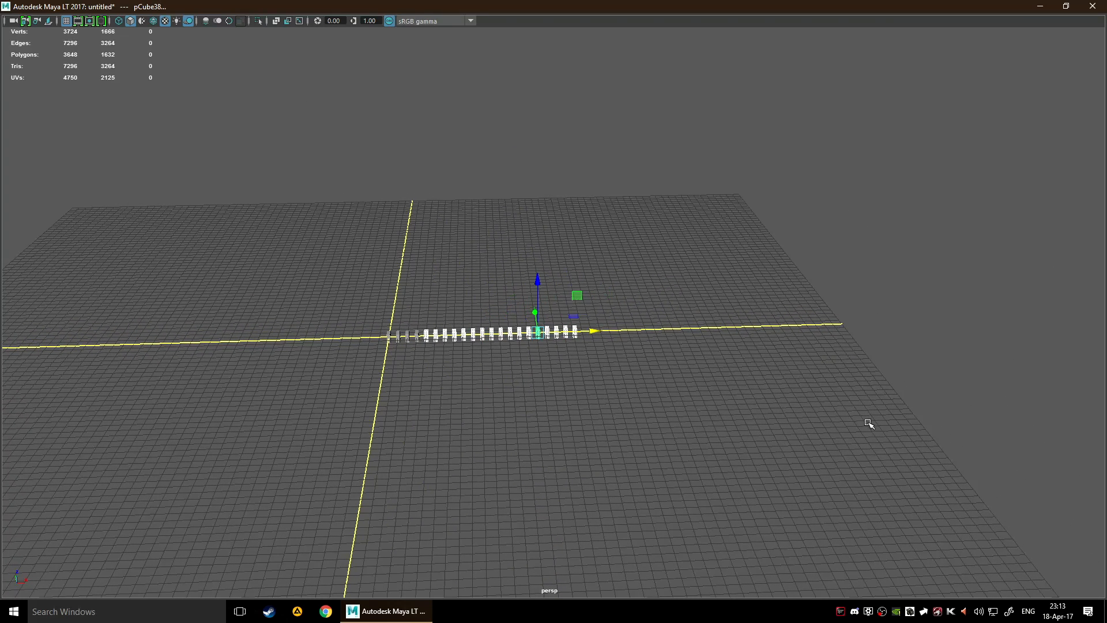
- Move the duplicated block along the X axis to continue the row, and repeat the transformed duplication until the row runs beyond the grid
drag(602, 331, 754, 327)
key(shift+d)
key(shift+d)
key(shift+d)
key(shift+d)
key(shift+d)
scroll(828, 410, down, 5)
alt+drag(899, 396, 828, 388)
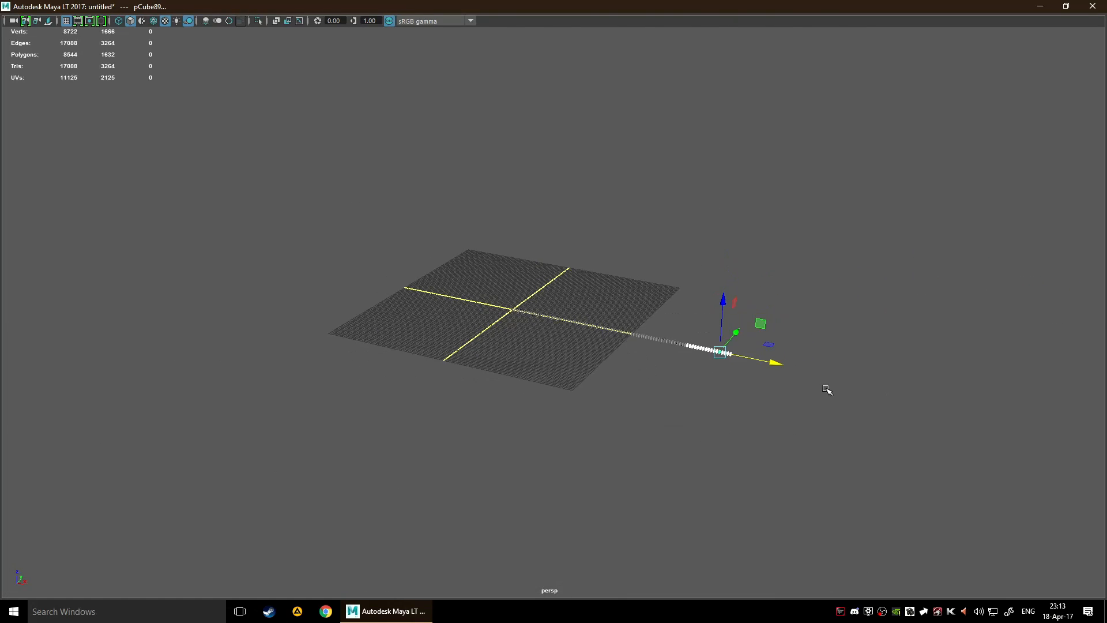
- Delete all the slabs in the row to empty the scene
scroll(834, 473, down, 3)
key(Delete)
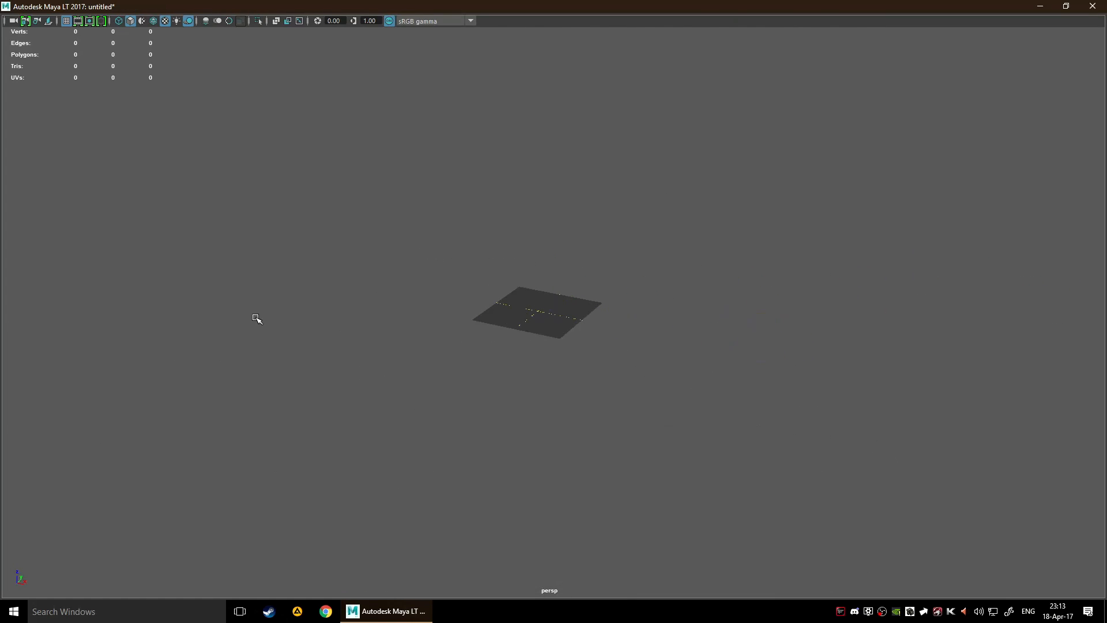
scroll(519, 257, up, 10)
alt+drag(493, 273, 543, 280)
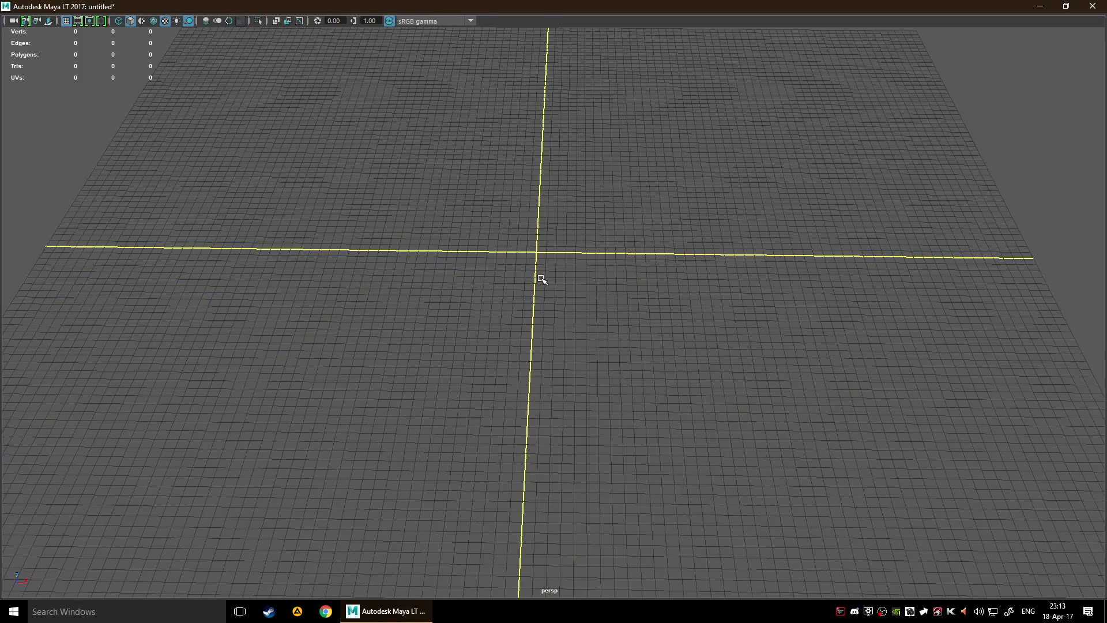